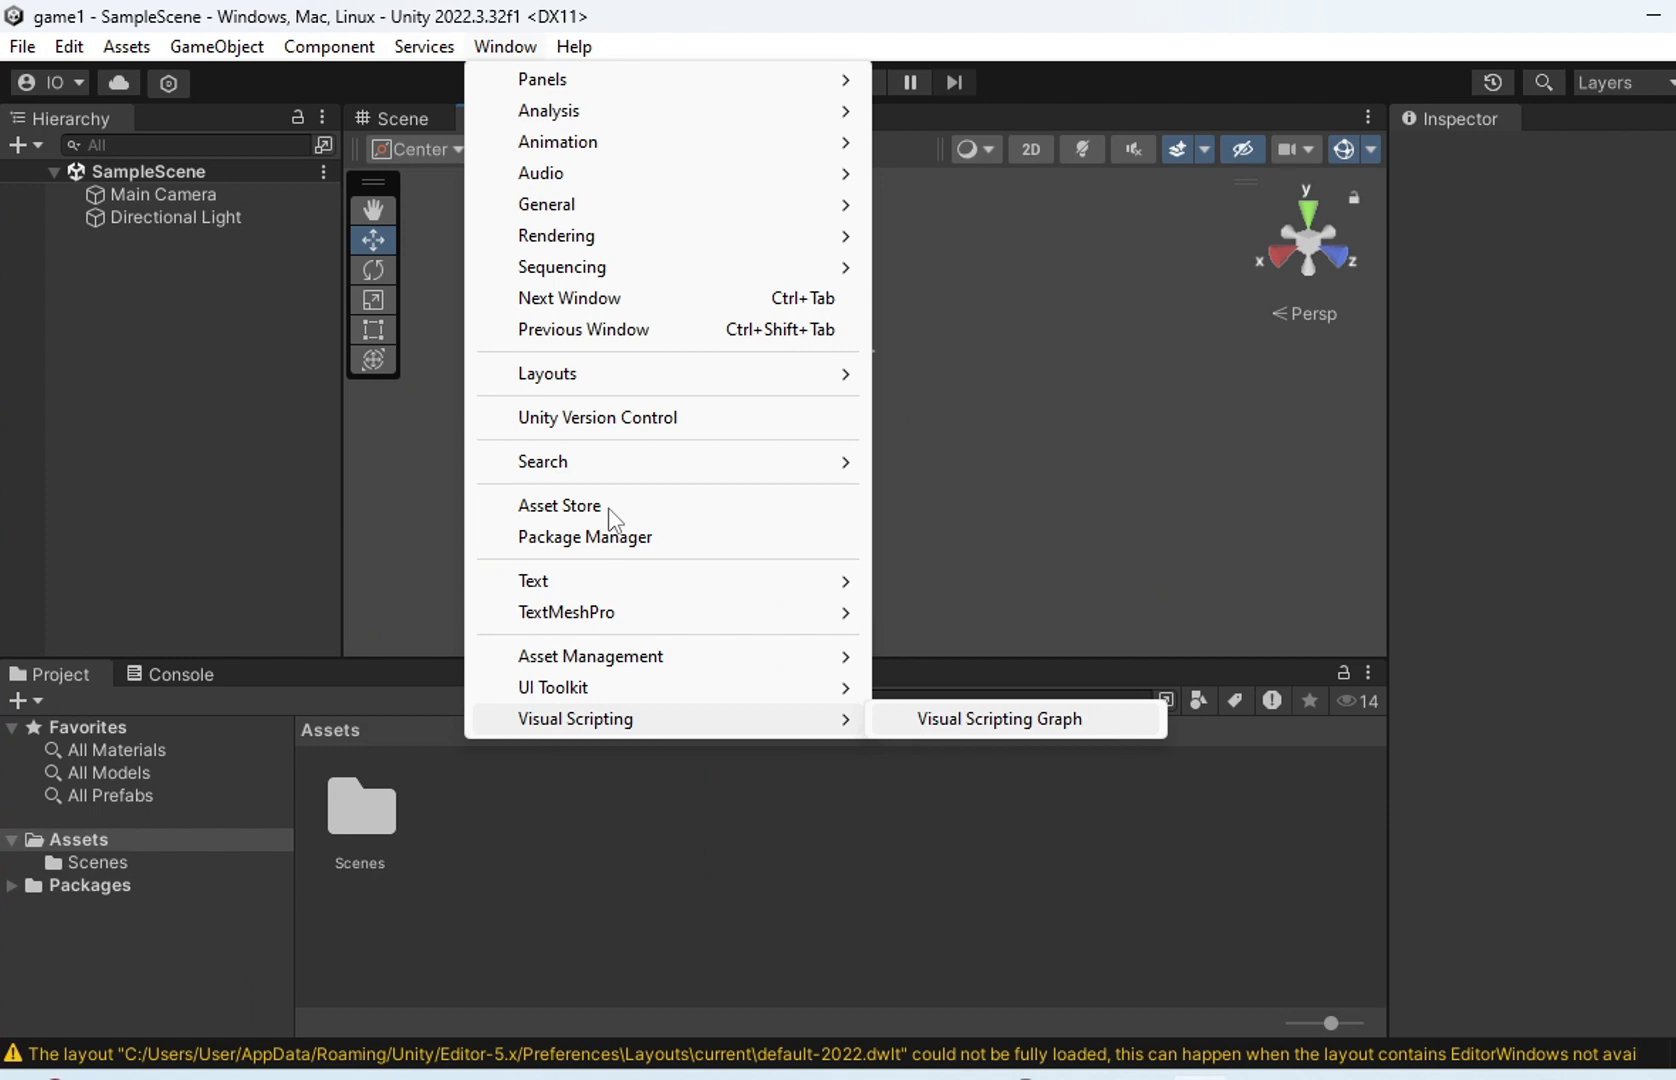
Step: Search the online Asset Store for "runner" and open the Endless Runner - Sample Game page
left_click(609, 508)
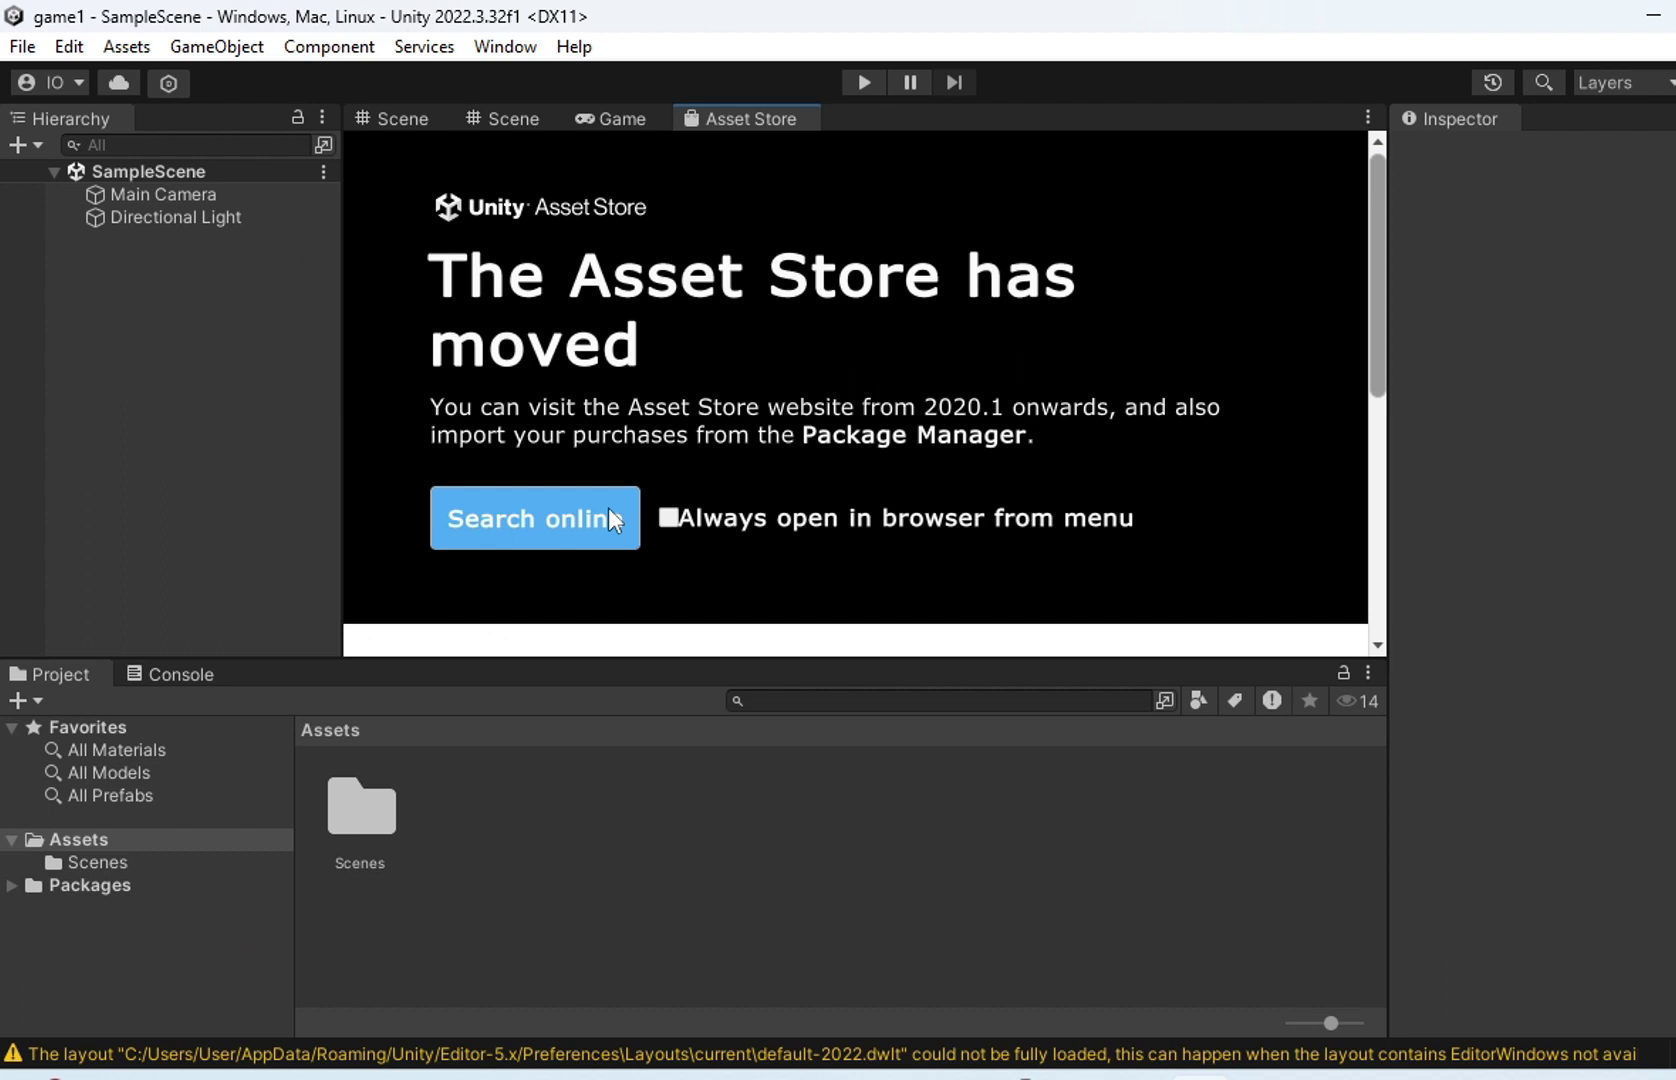
left_click(578, 522)
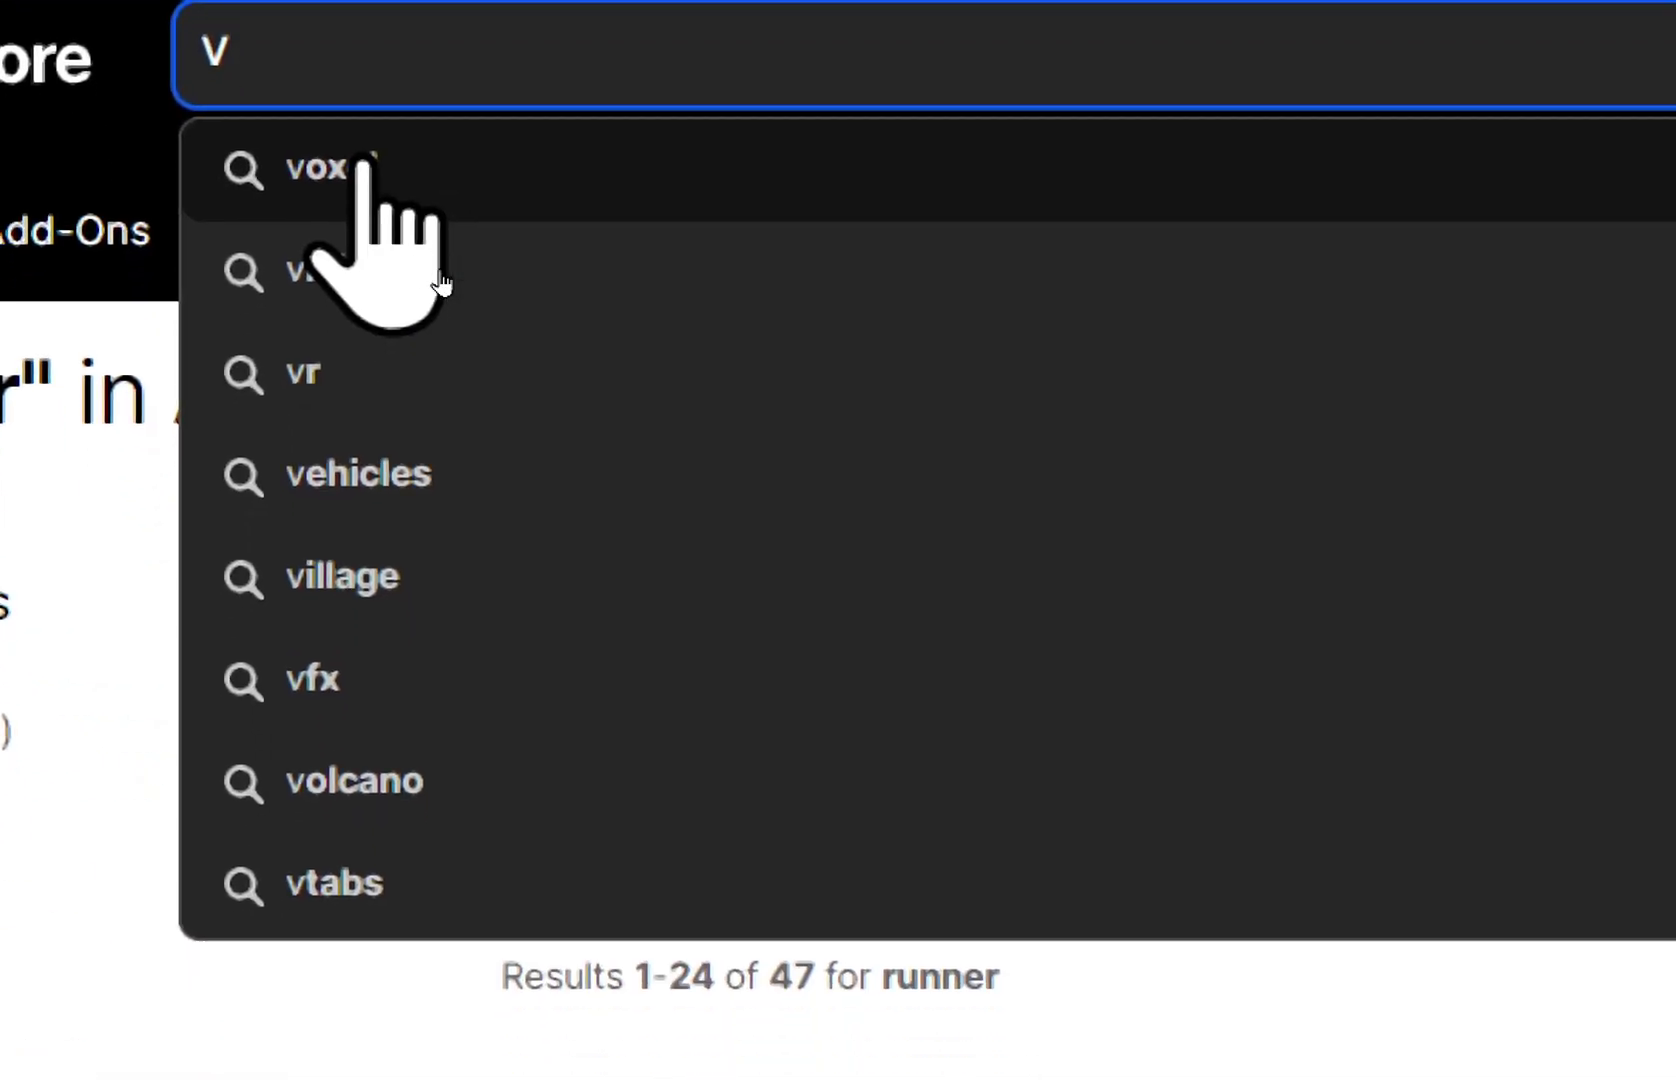
key("BackSpace")
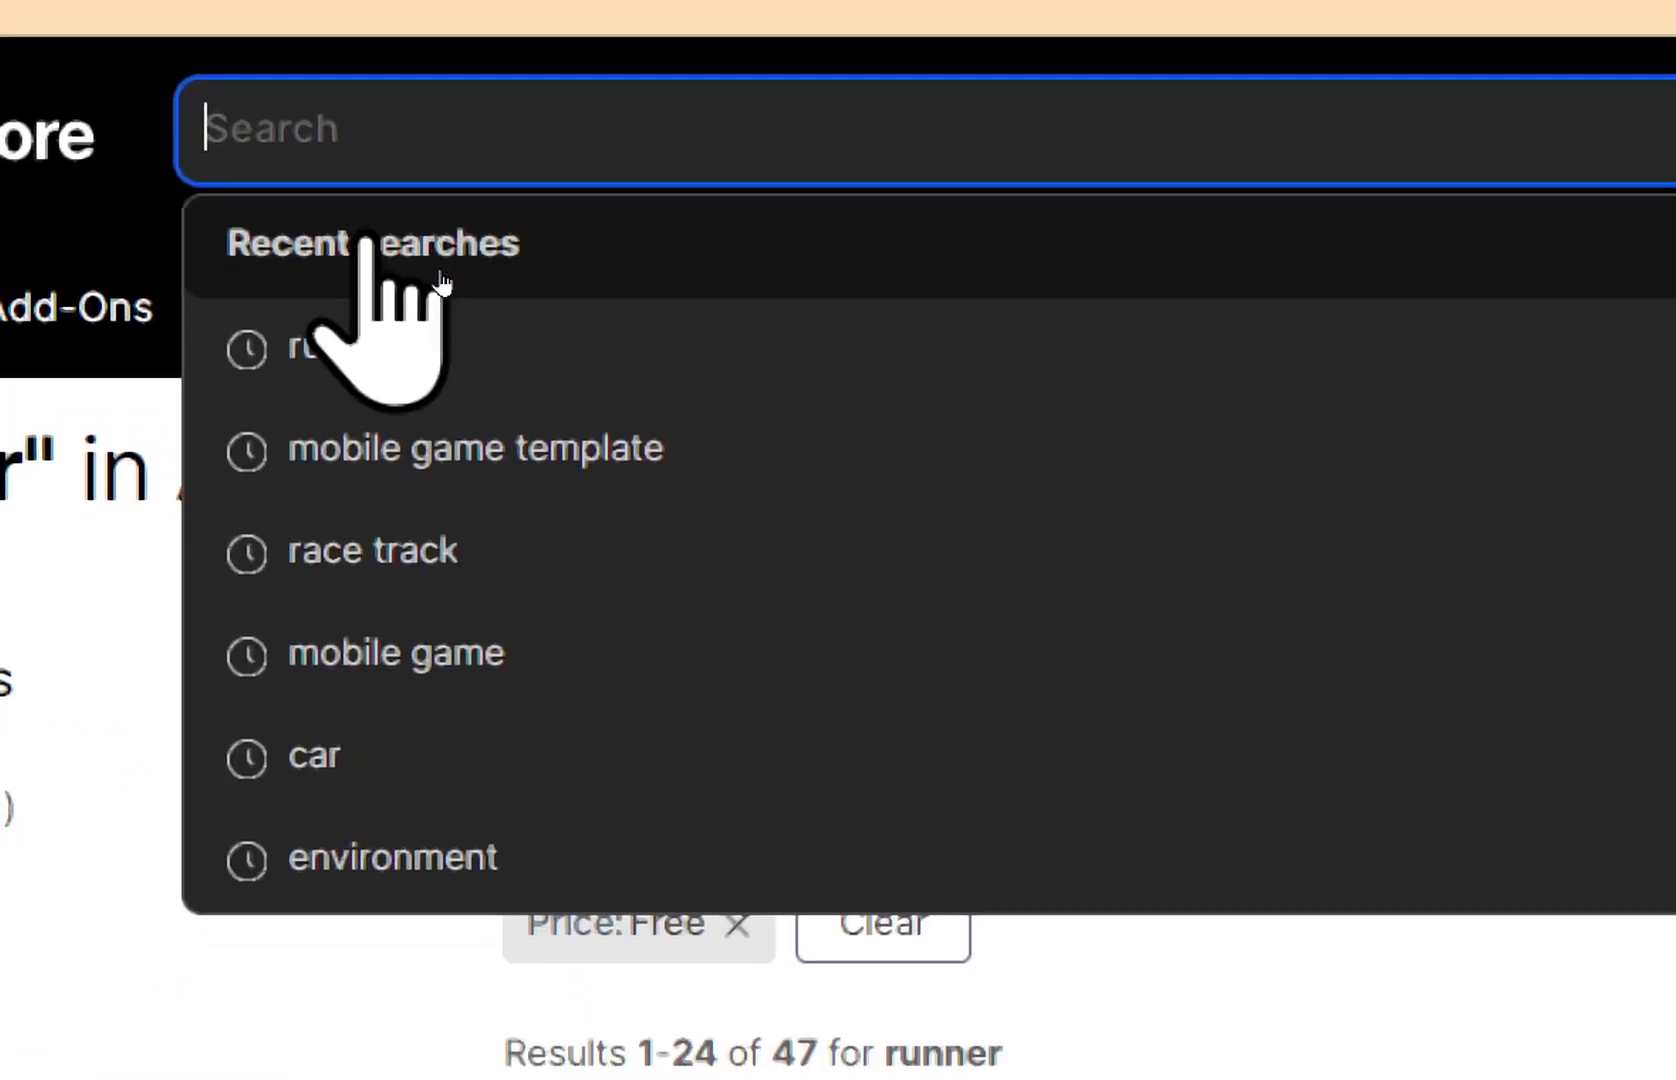
type("runner")
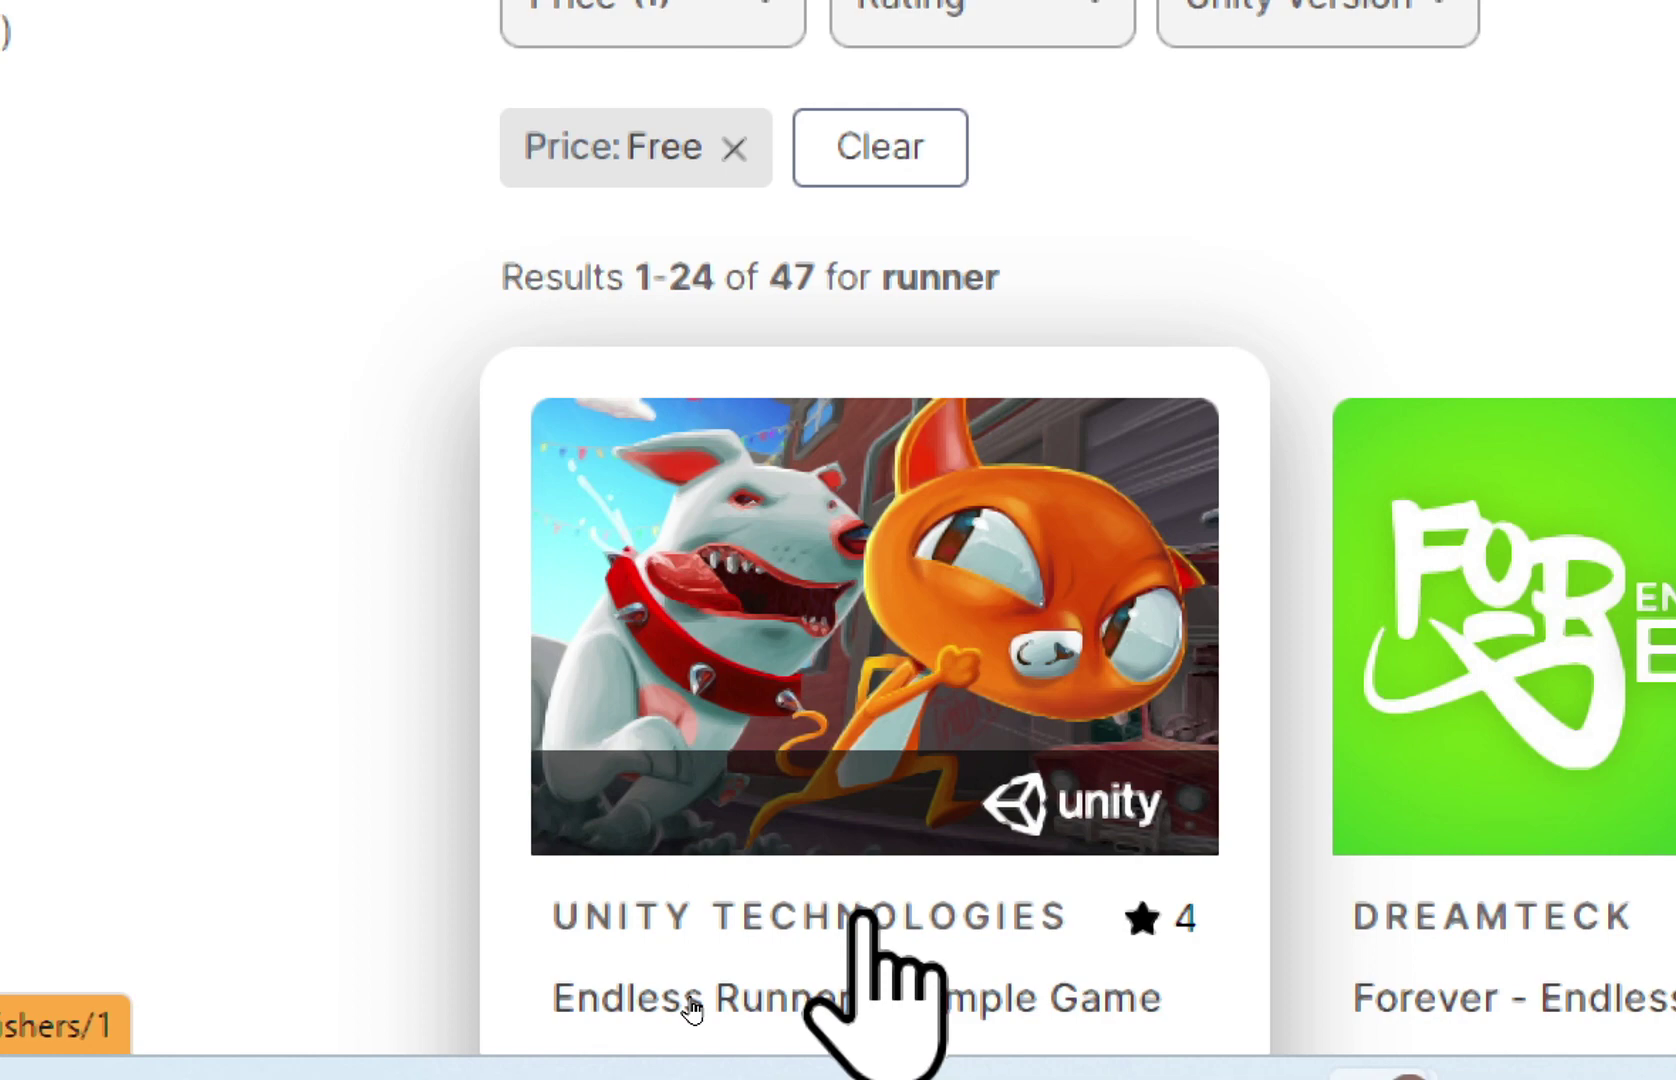
left_click(686, 889)
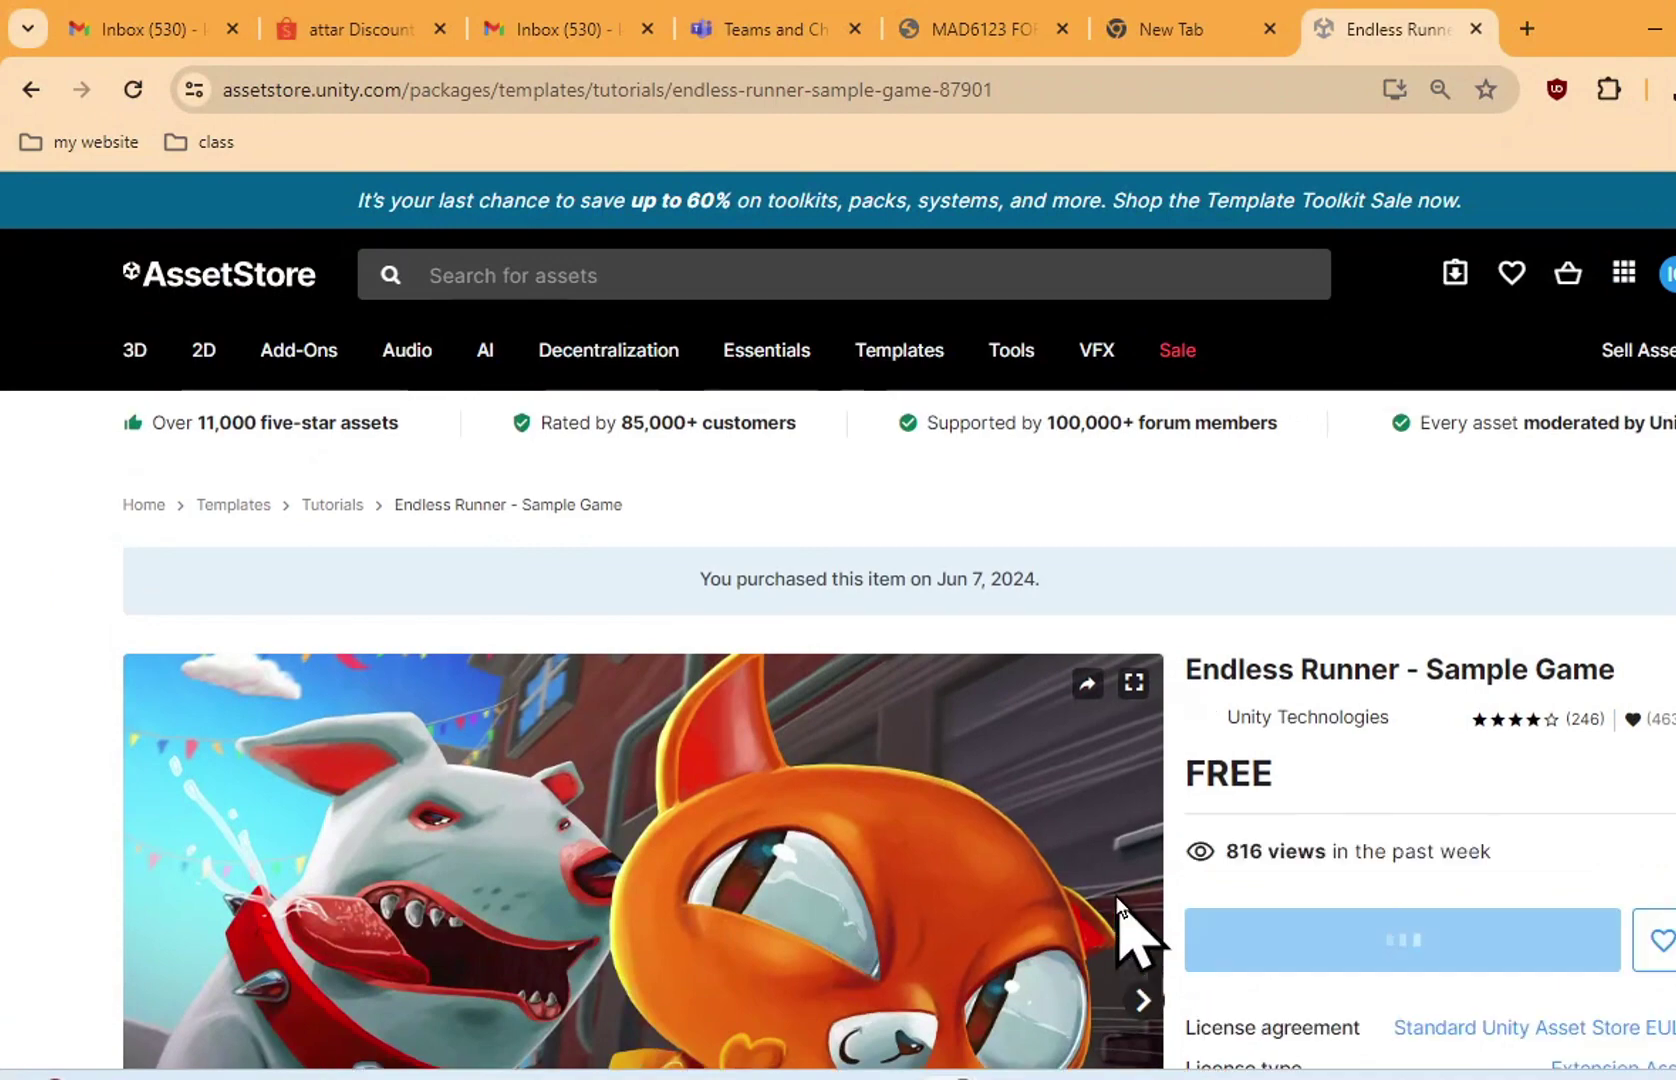
Step: Send the Endless Runner - Sample Game asset from its store page to the Unity Editor, allowing the browser to open it
scroll(1120, 930, "down", 5)
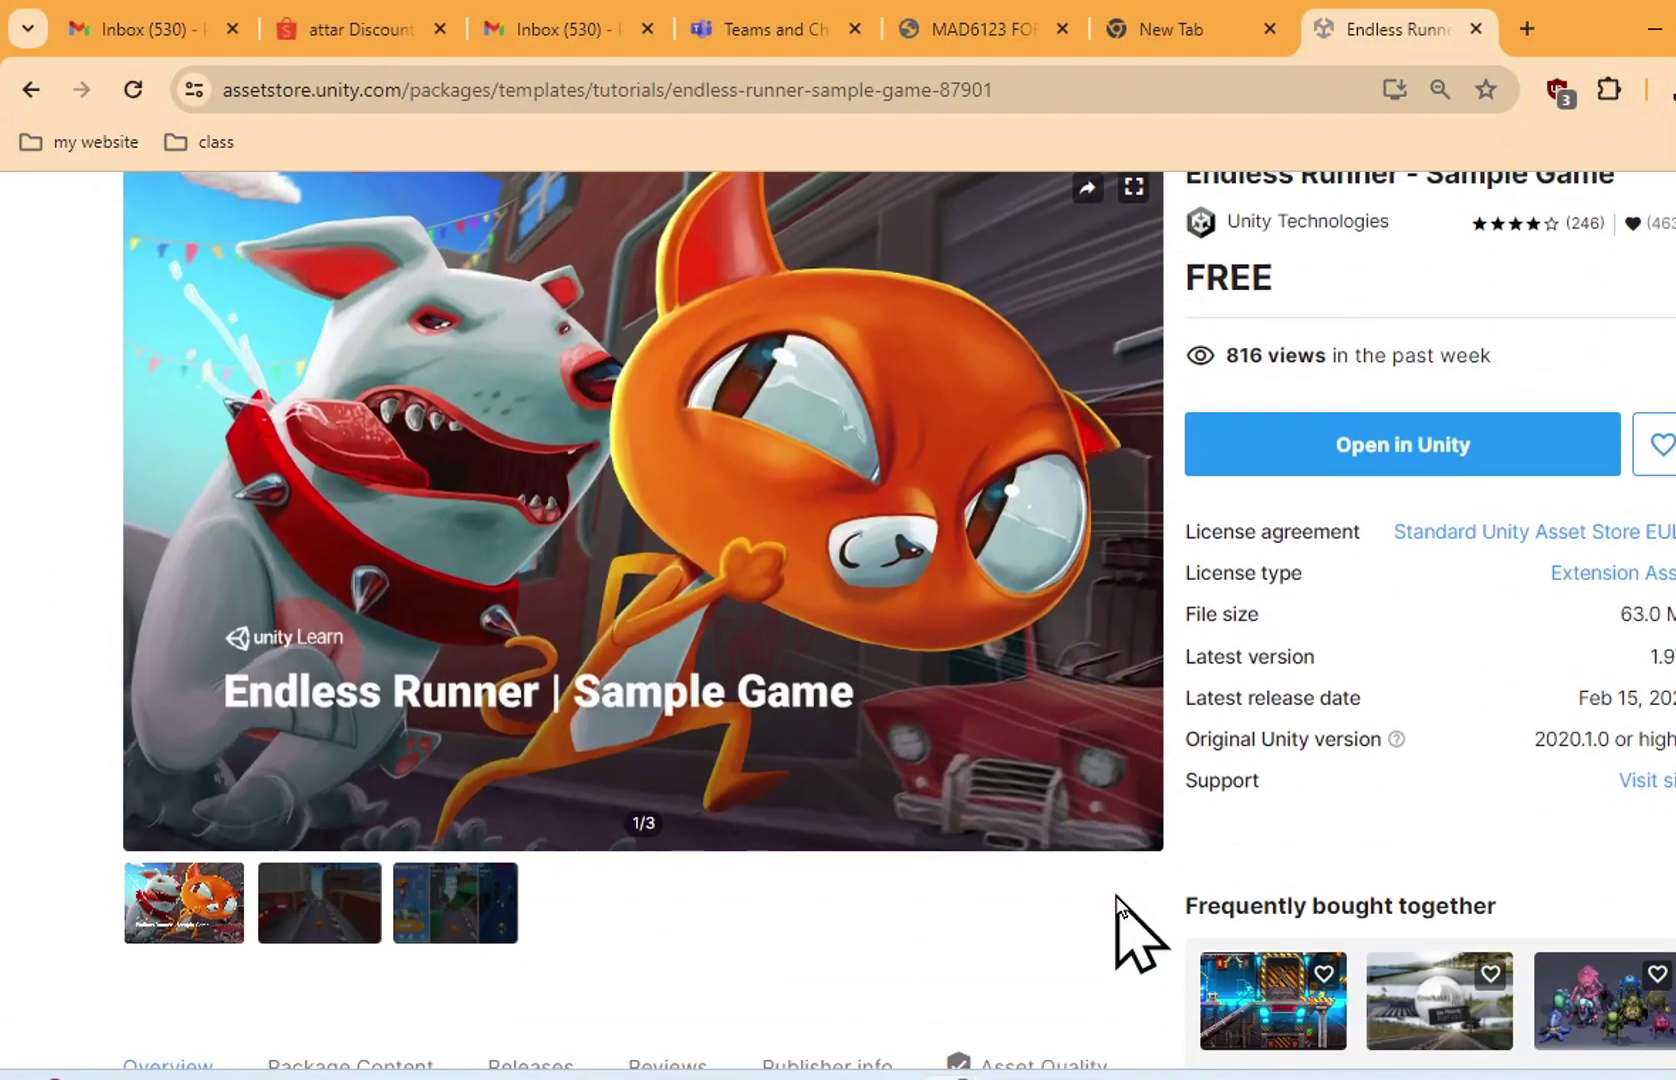
scroll(1270, 490, "up", 1)
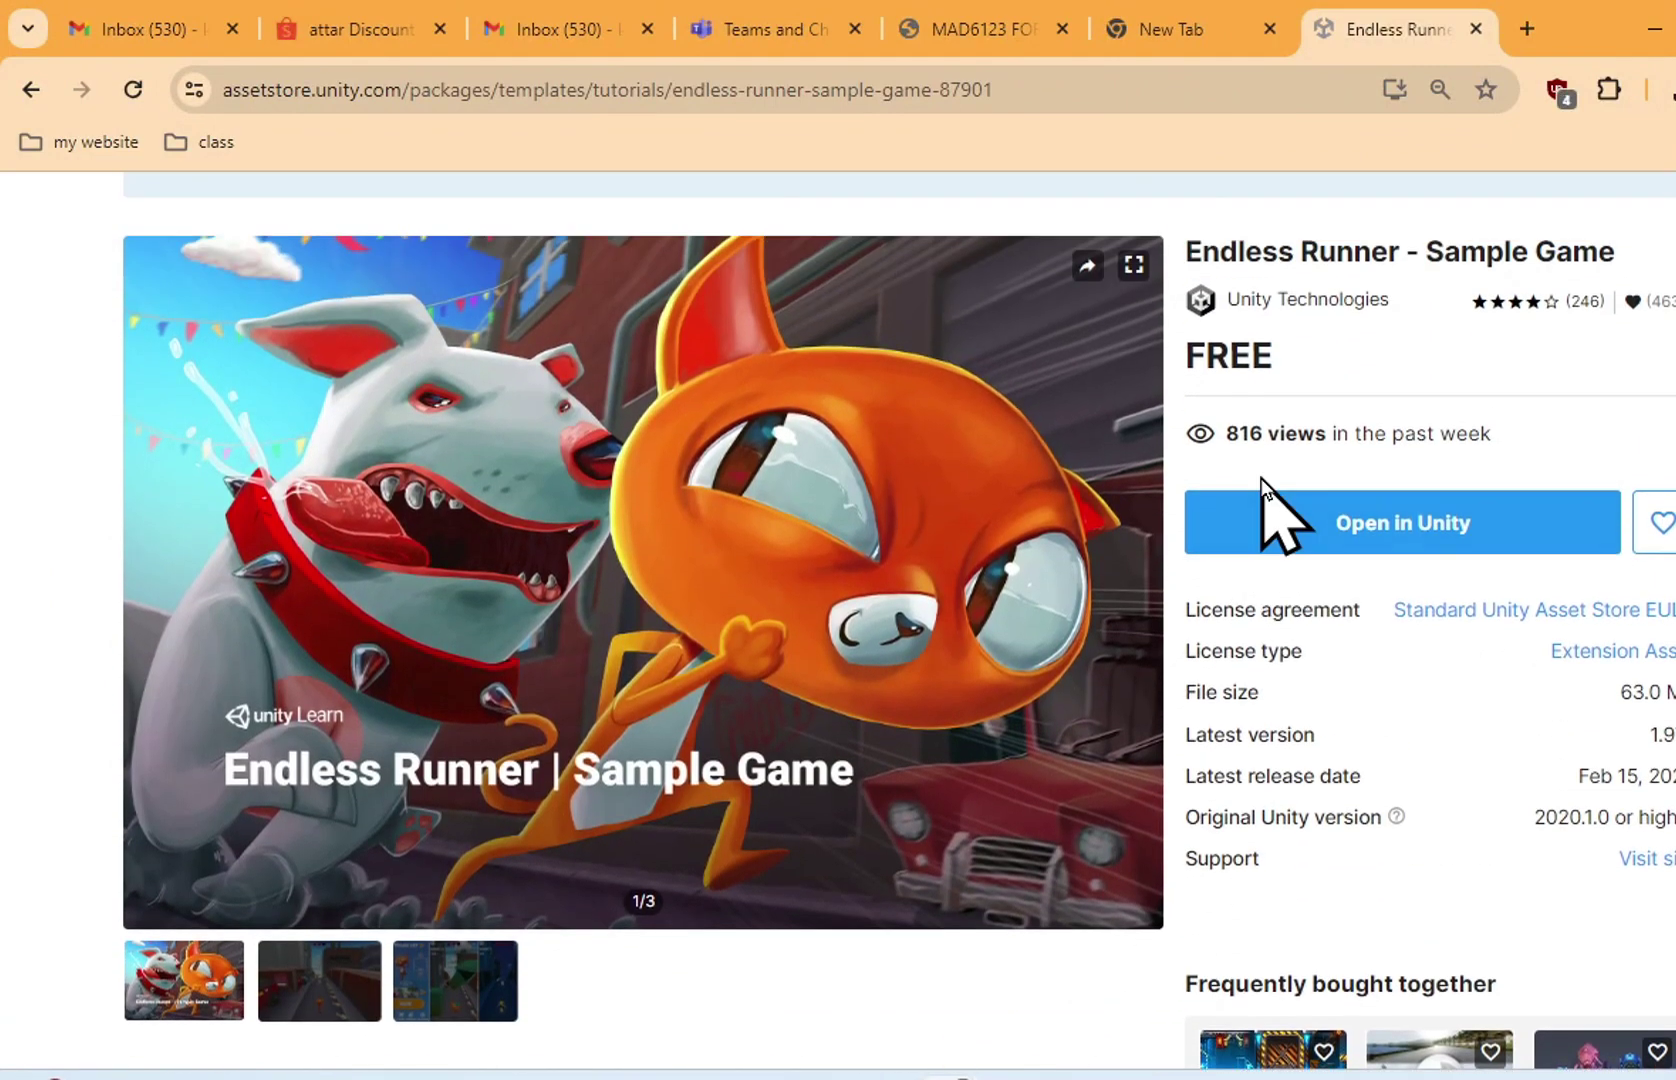
left_click(1310, 530)
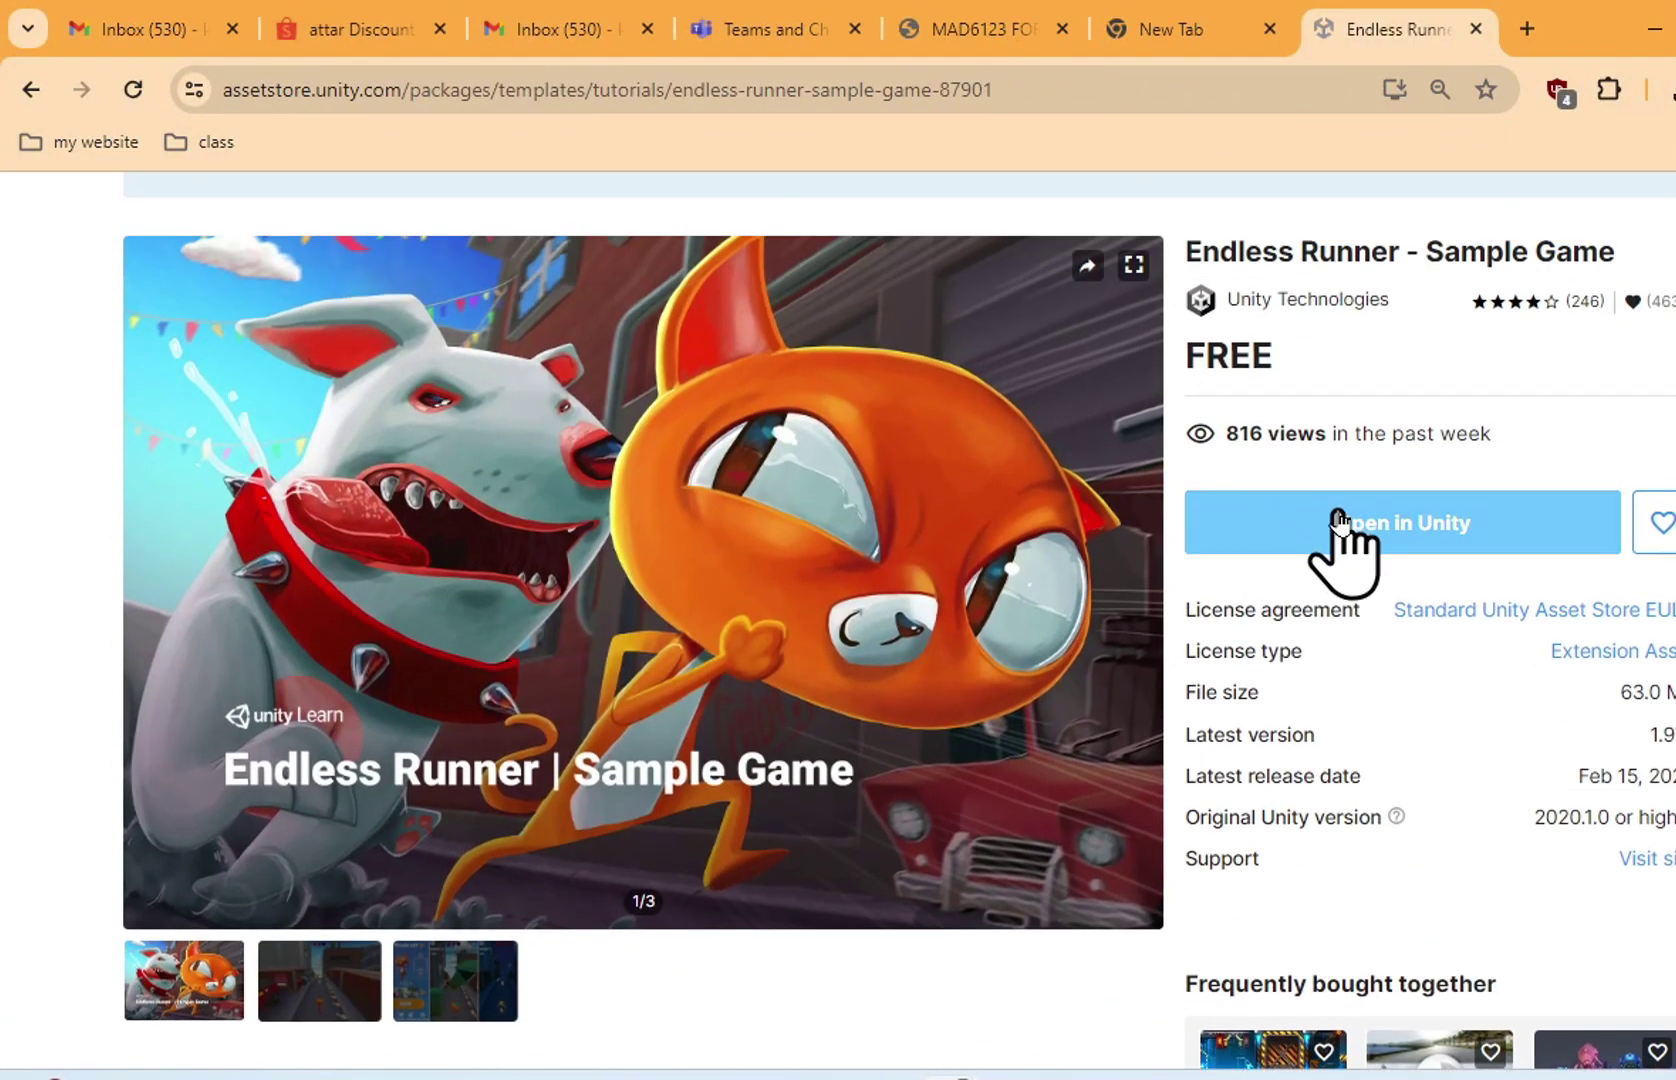
left_click(1338, 520)
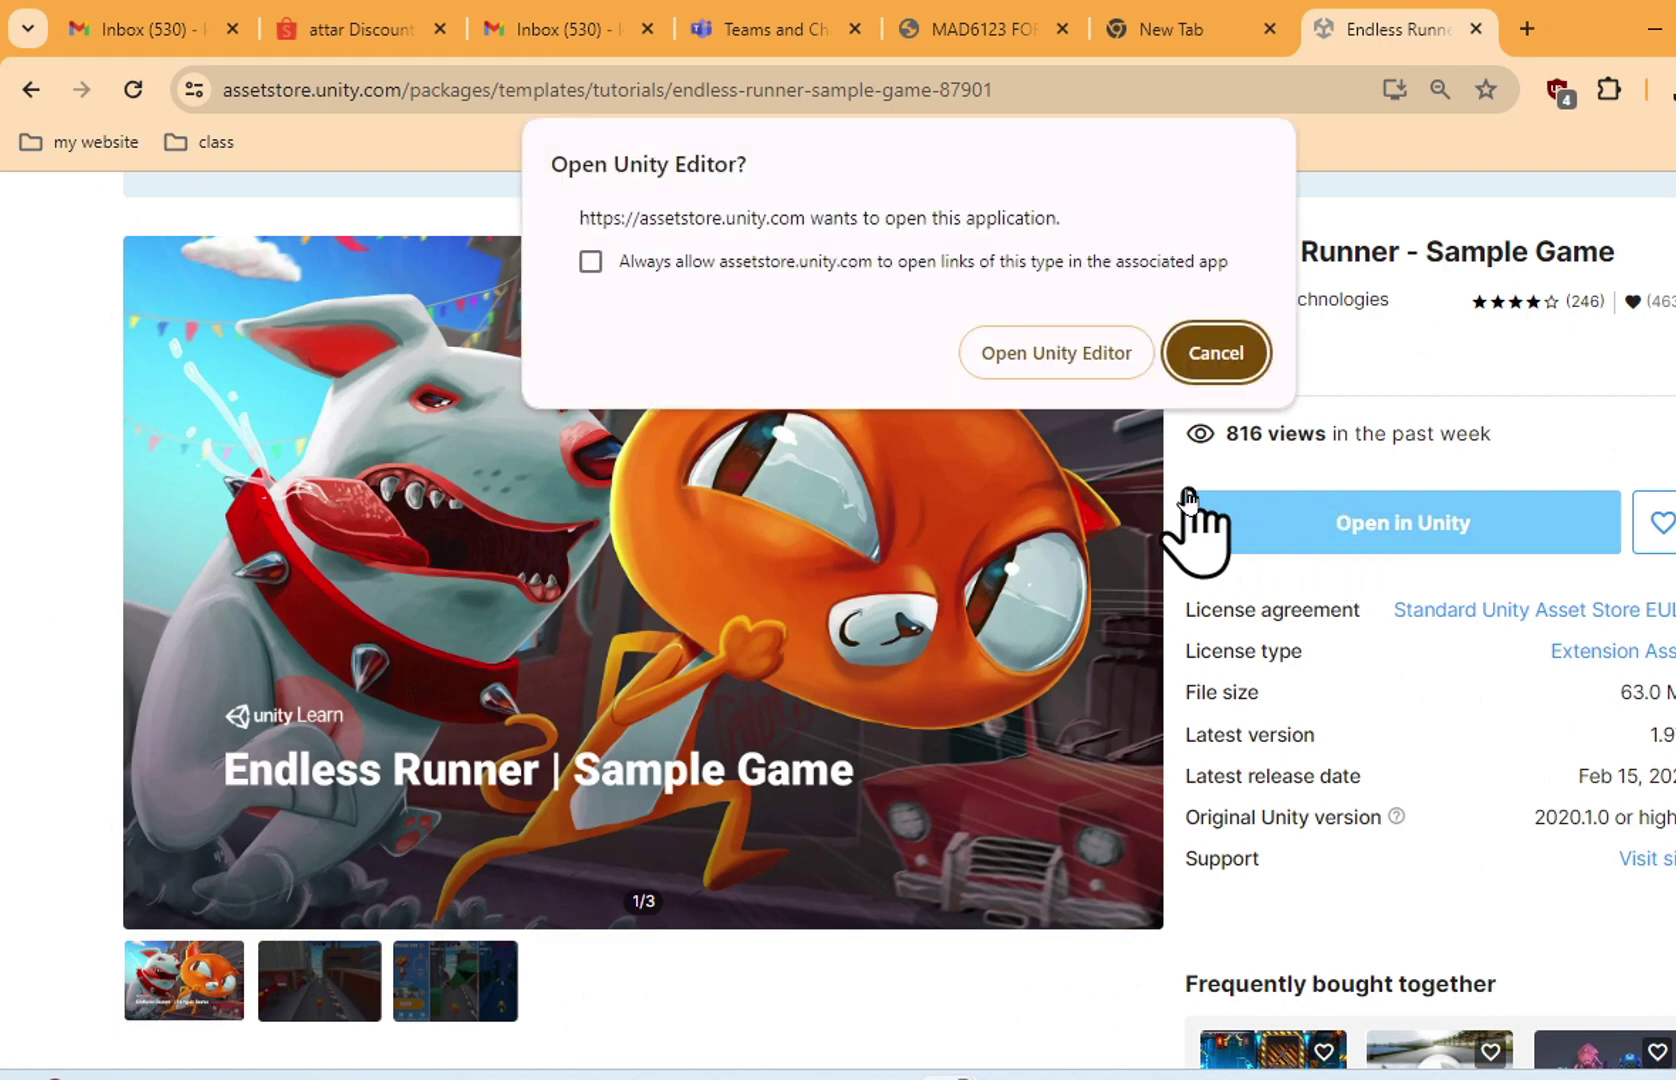
left_click(1031, 366)
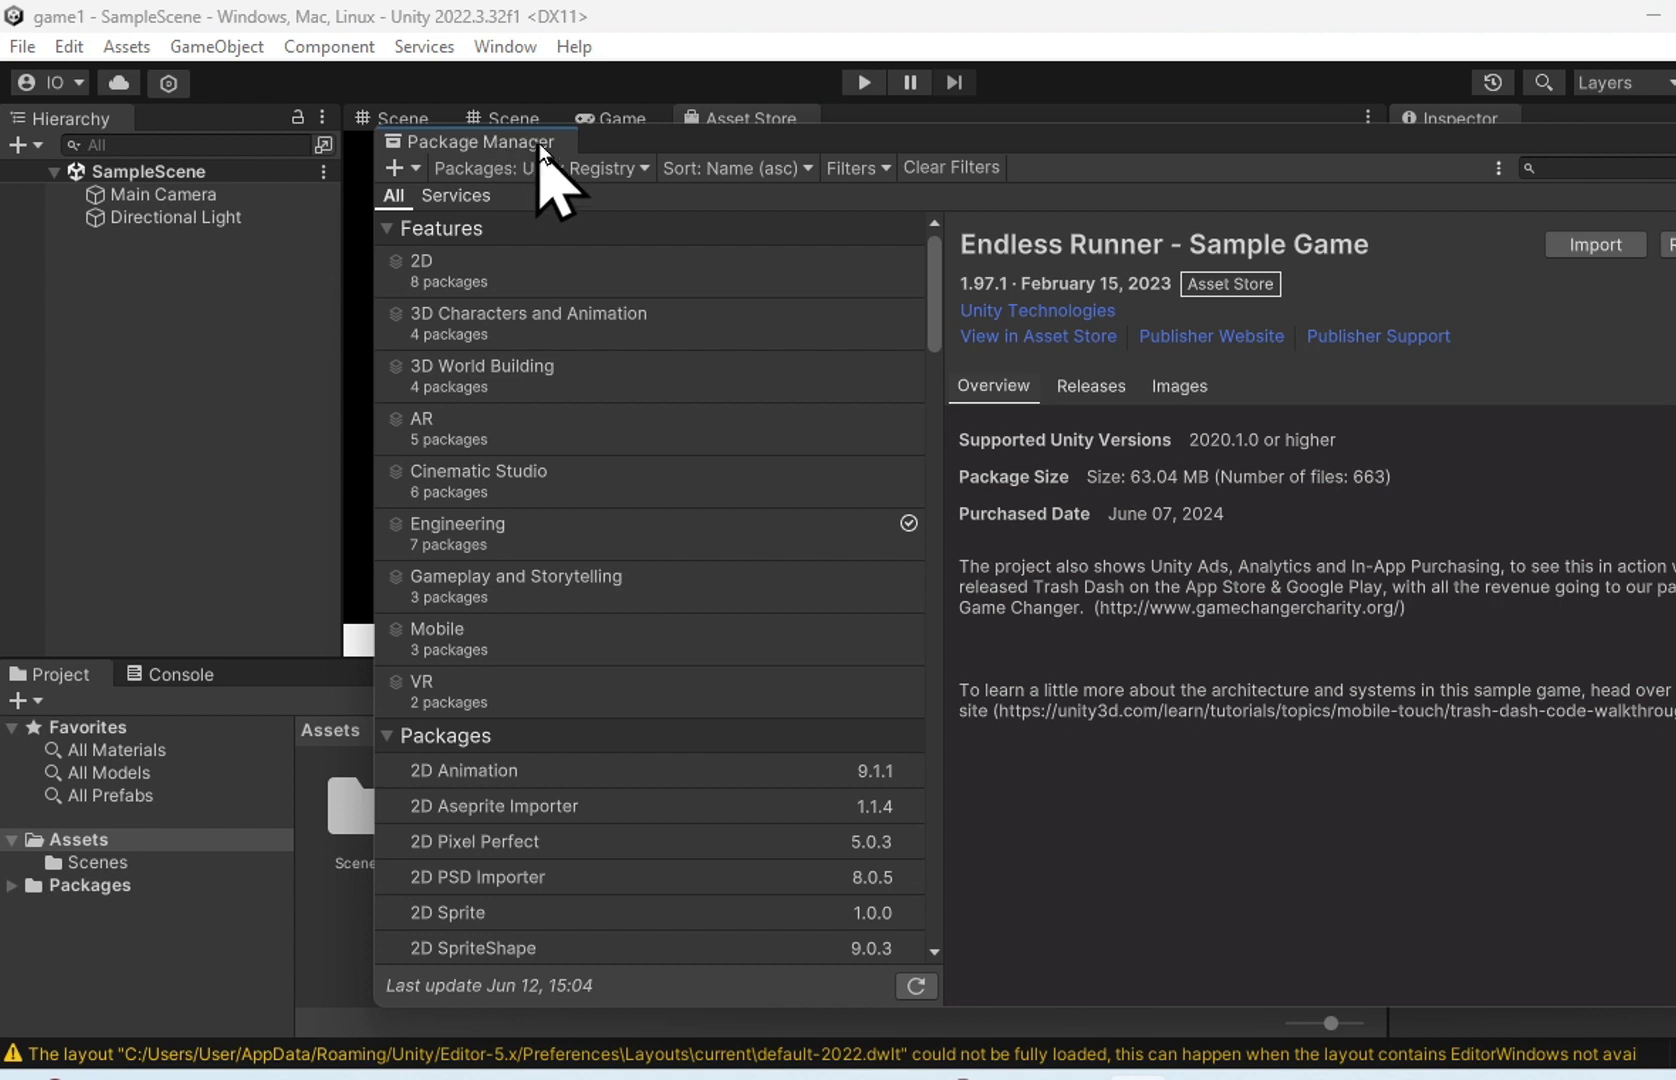
Step: List My Assets in the Package Manager and select the Endless Runner - Sample Game package
left_click(508, 46)
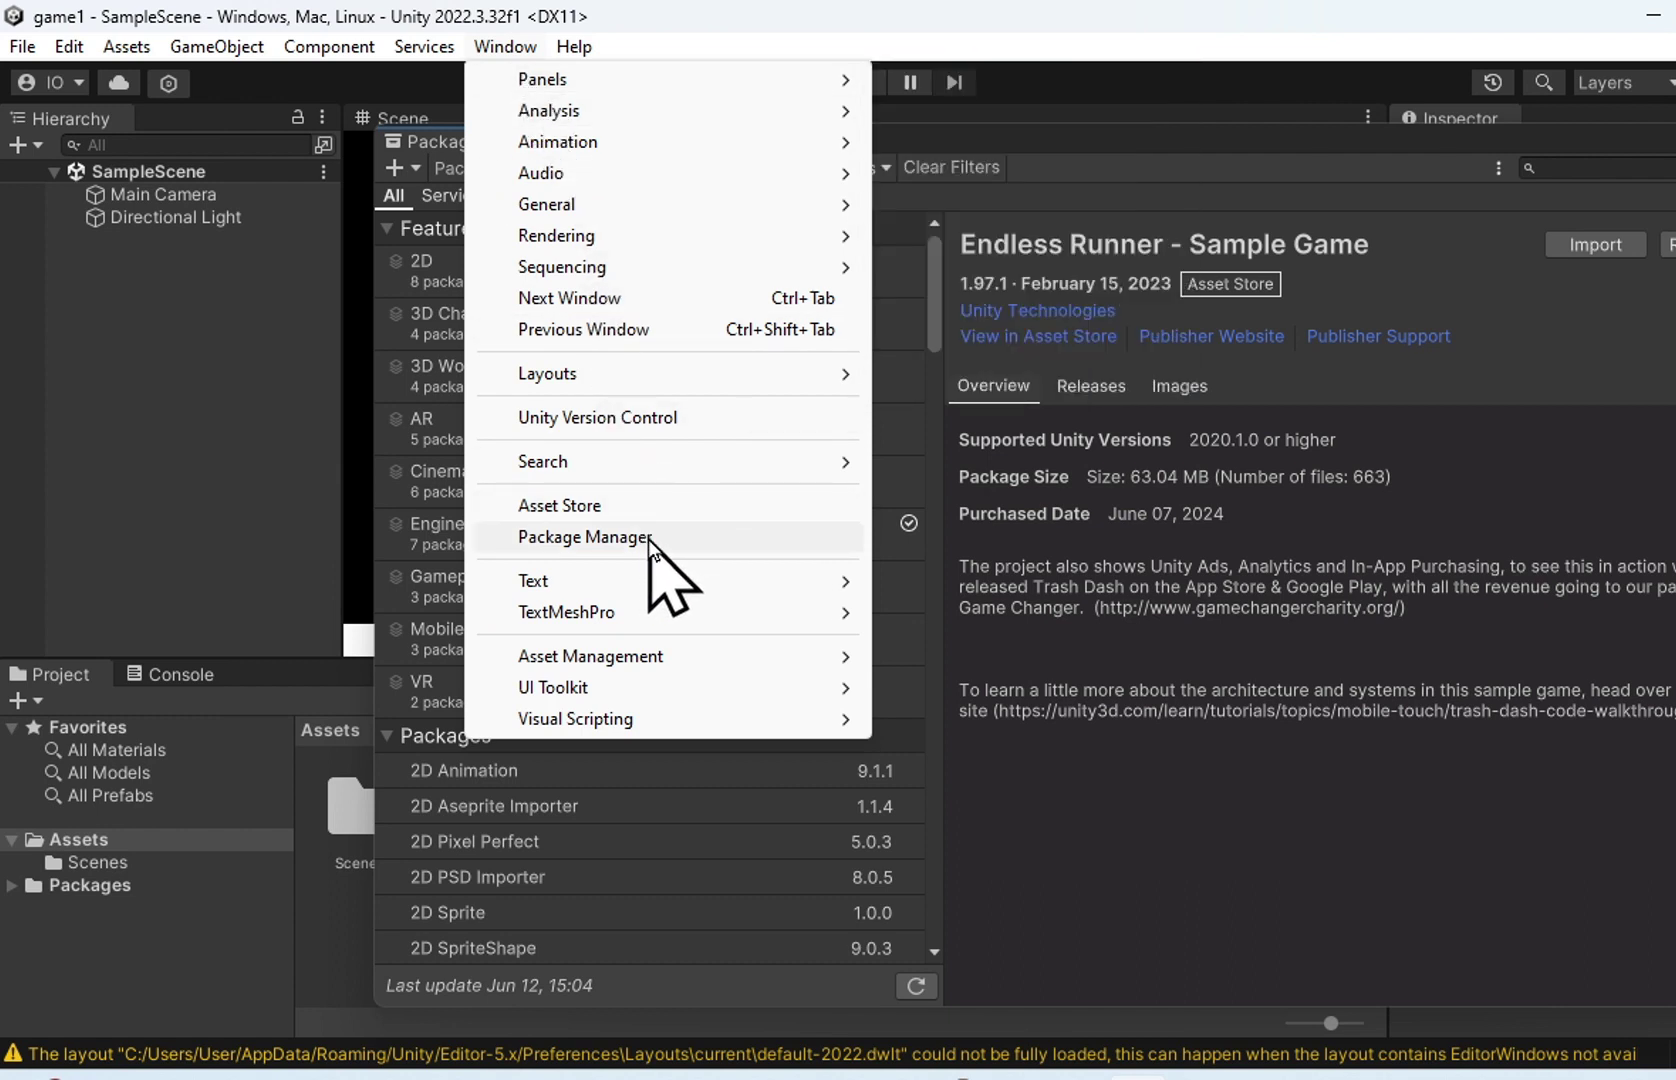
left_click(940, 355)
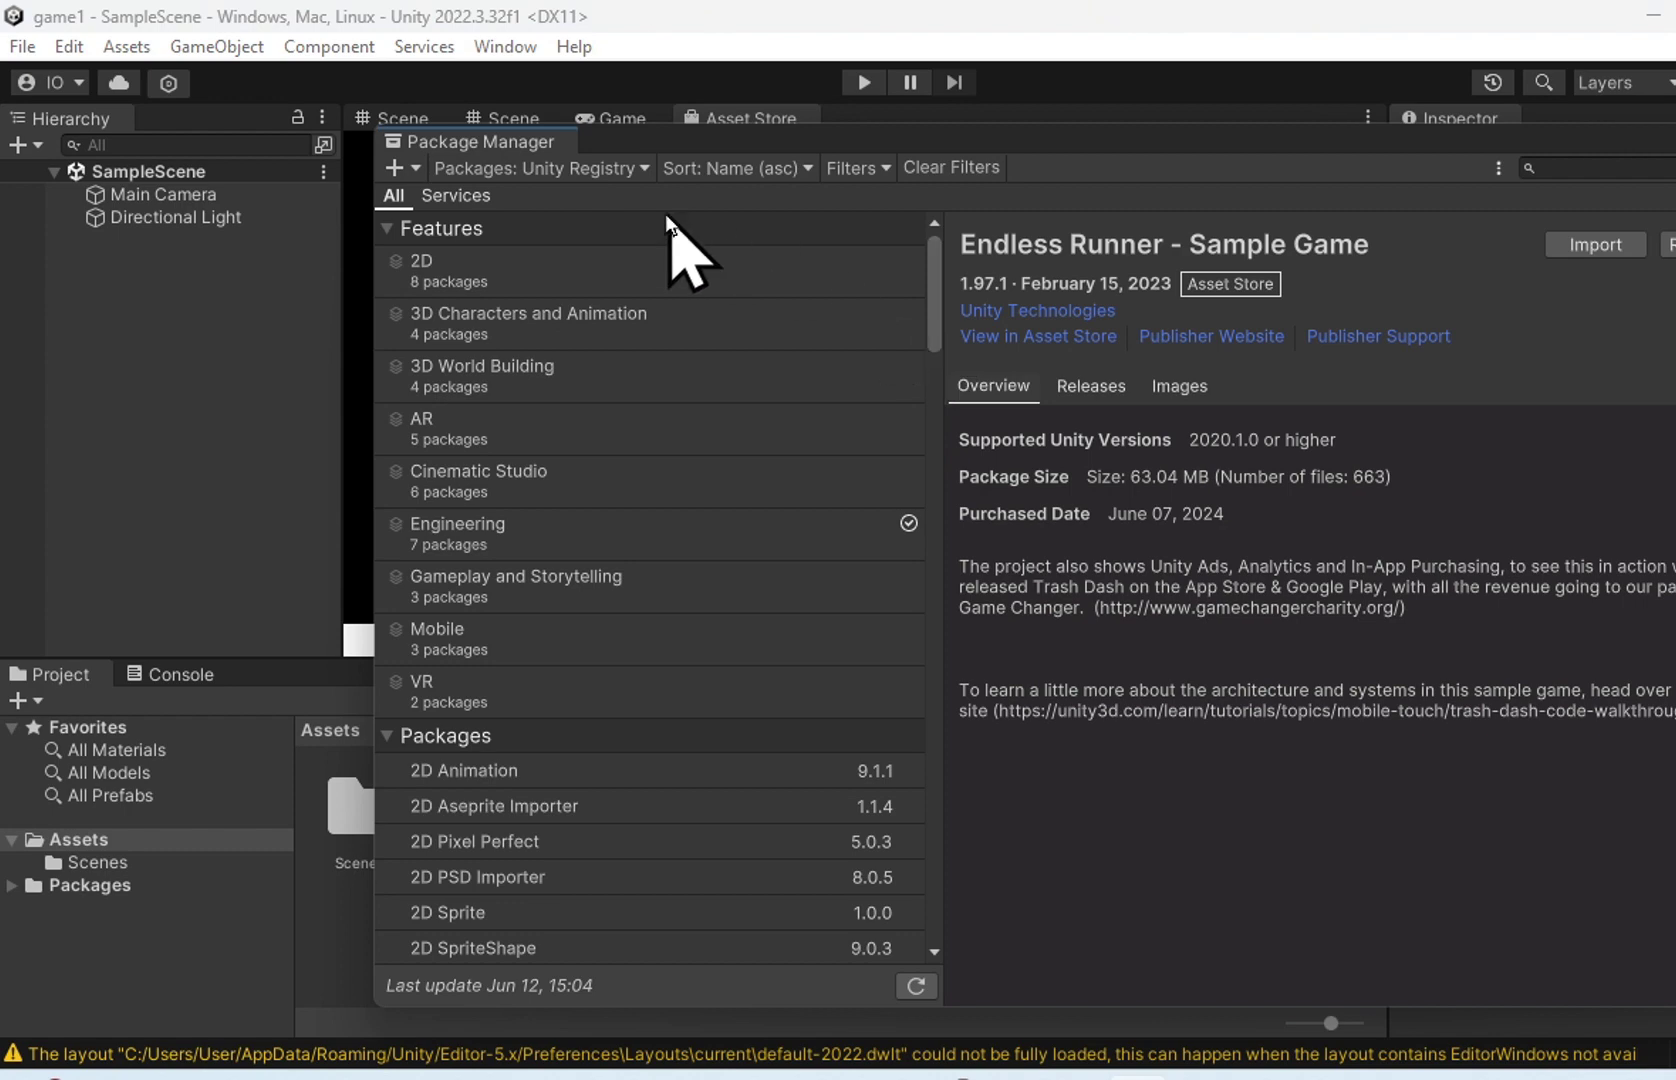
left_click(572, 166)
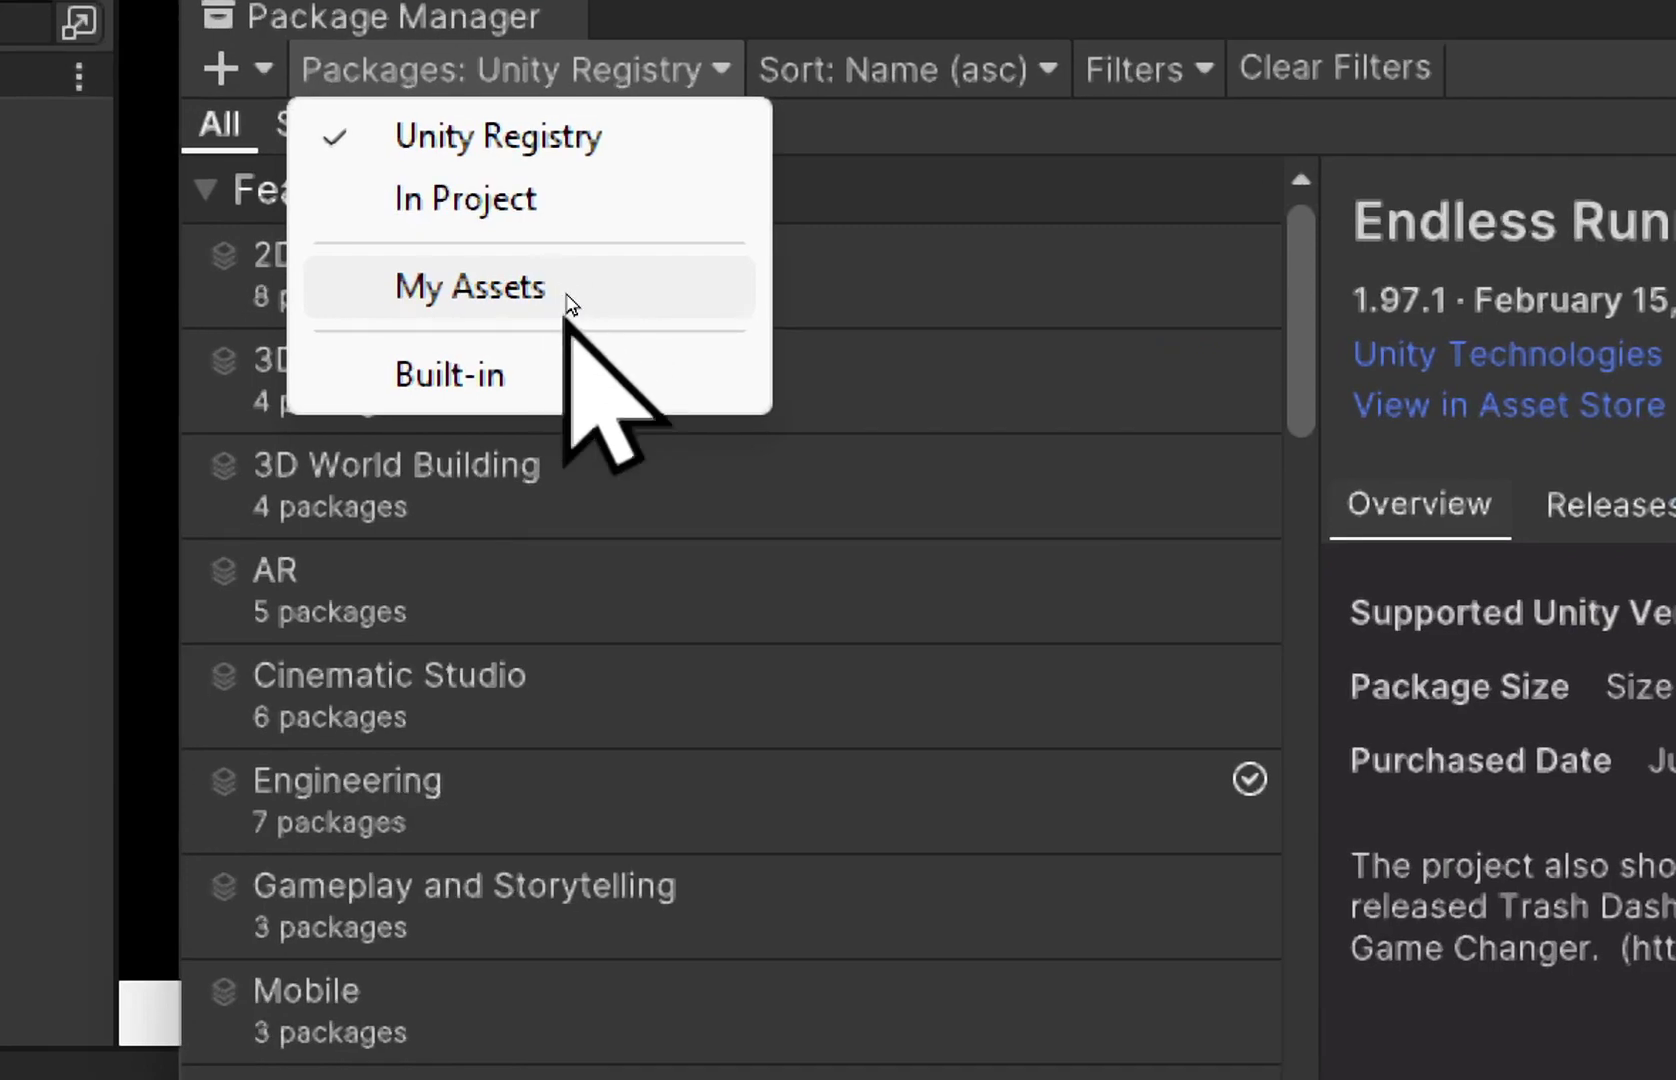
left_click(518, 286)
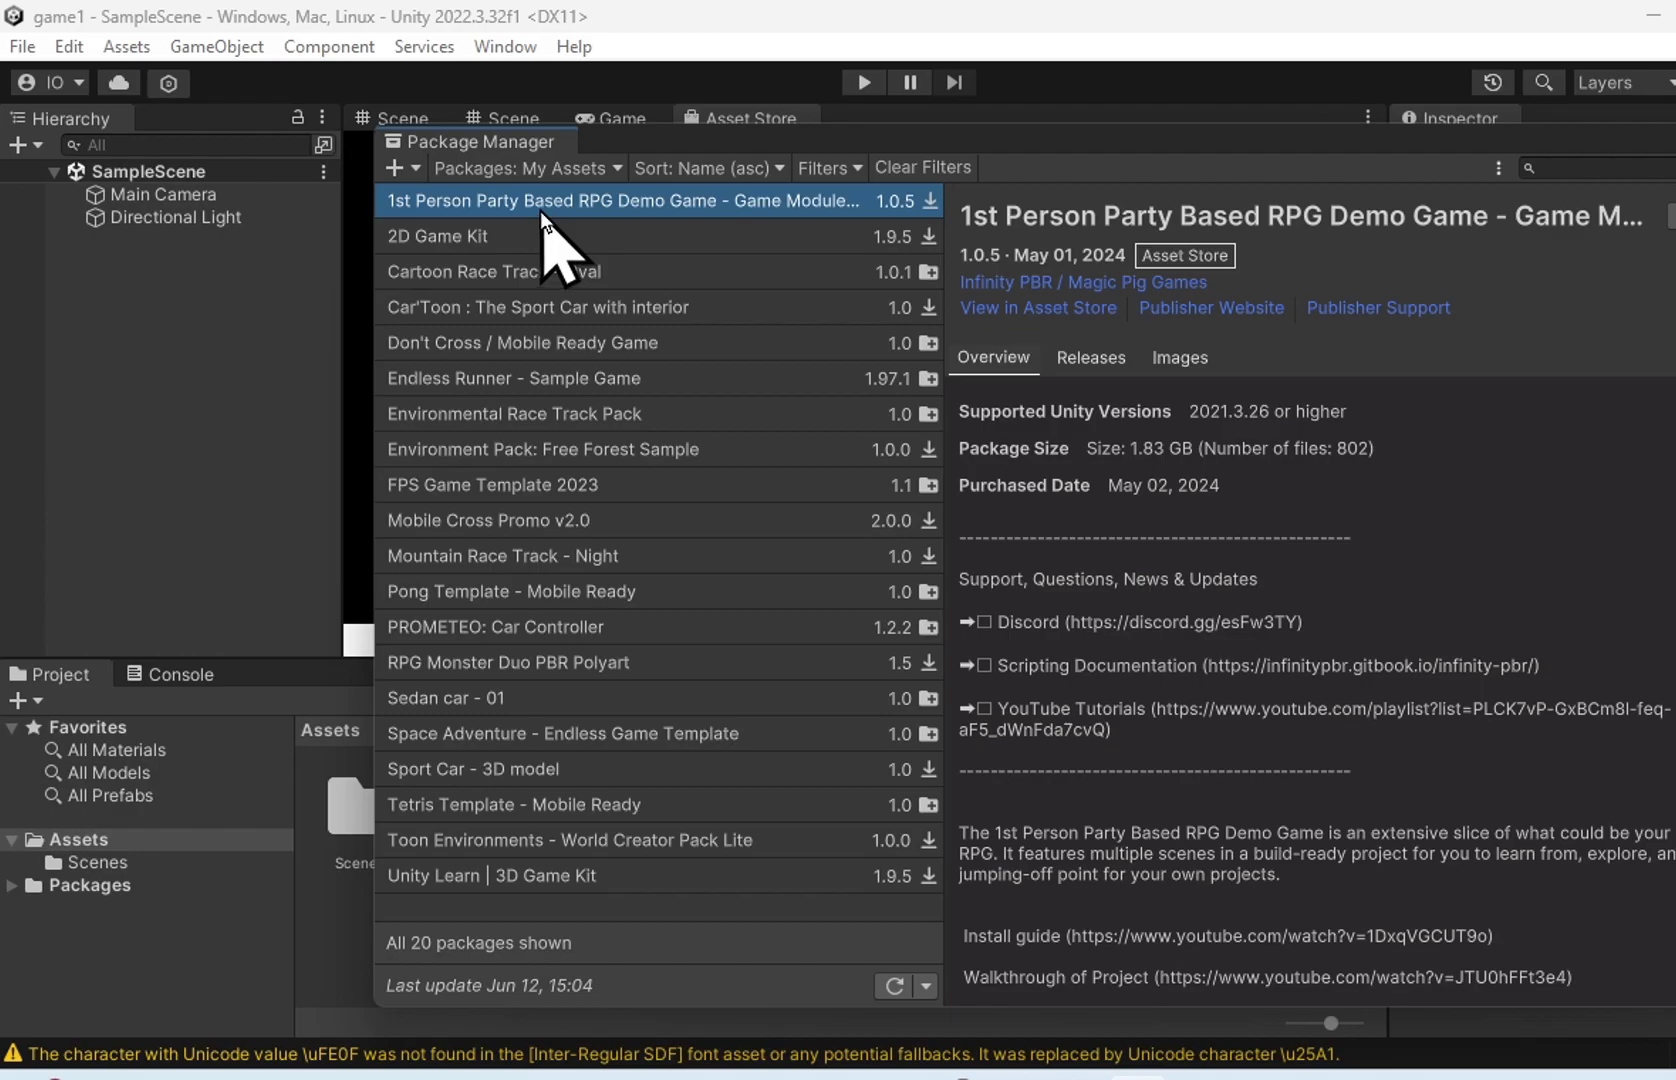
left_click(520, 378)
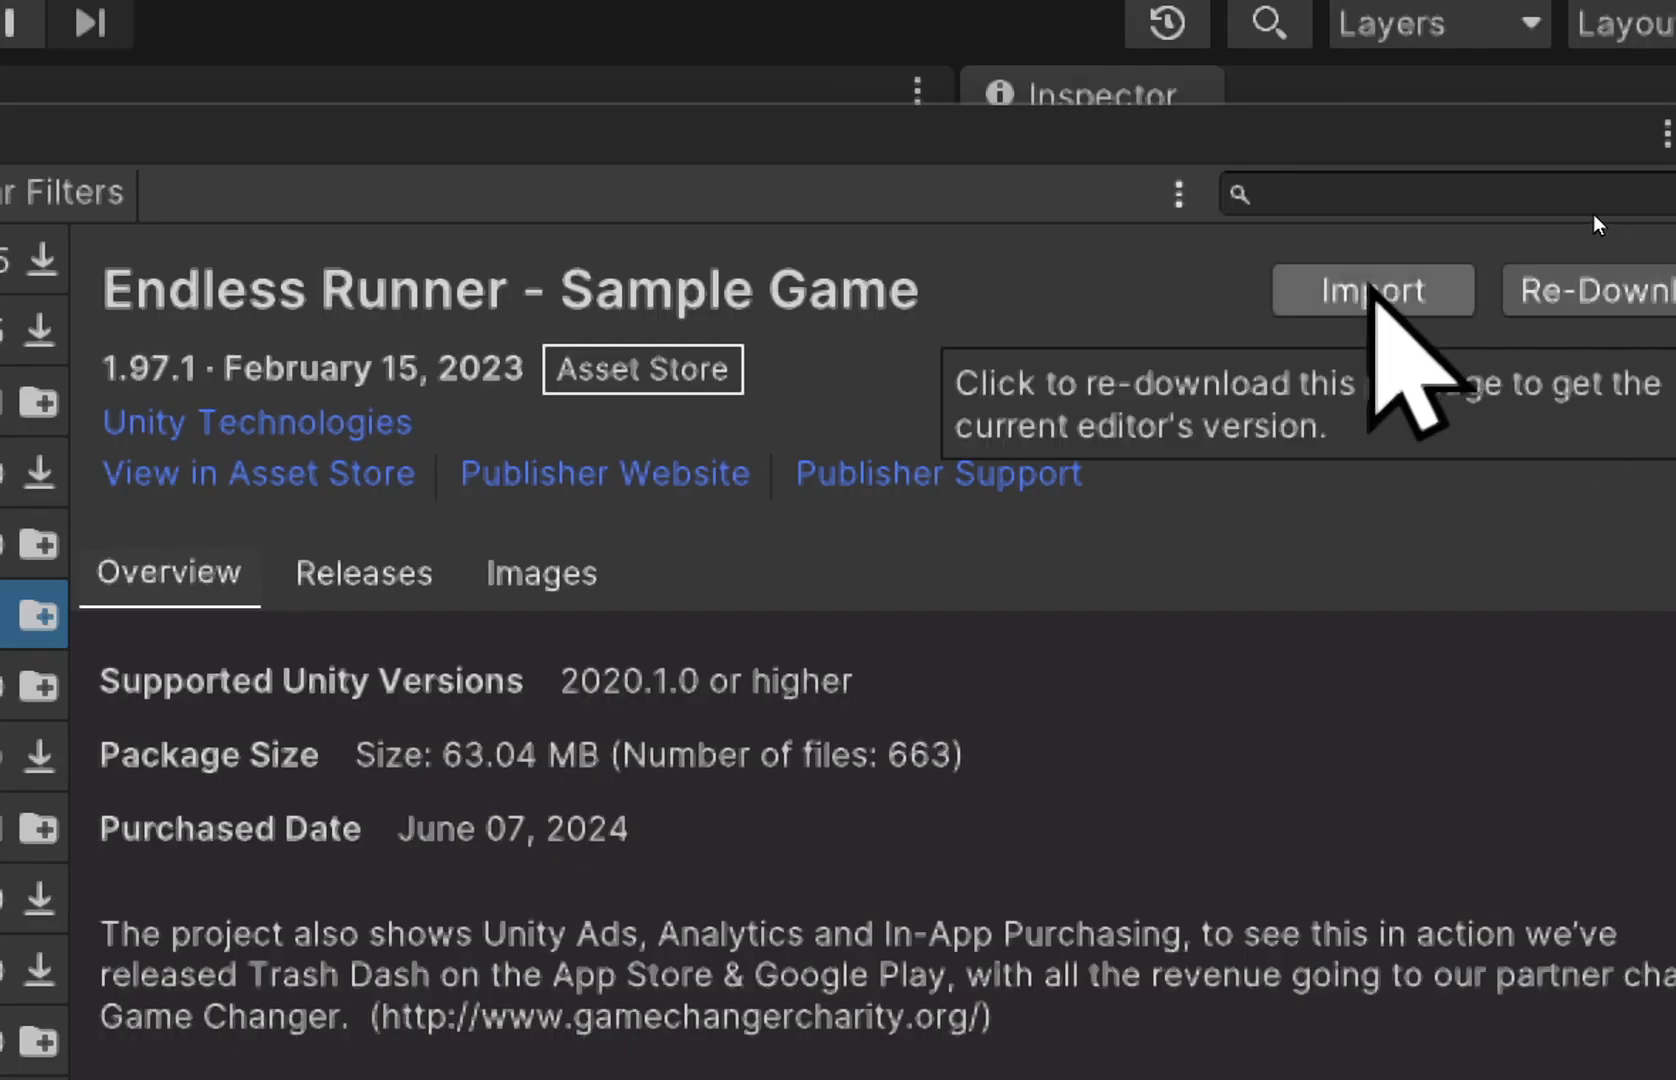
Step: Import the complete Endless Runner - Sample Game project, installing its package dependencies and including all content and project settings overrides
left_click(1373, 292)
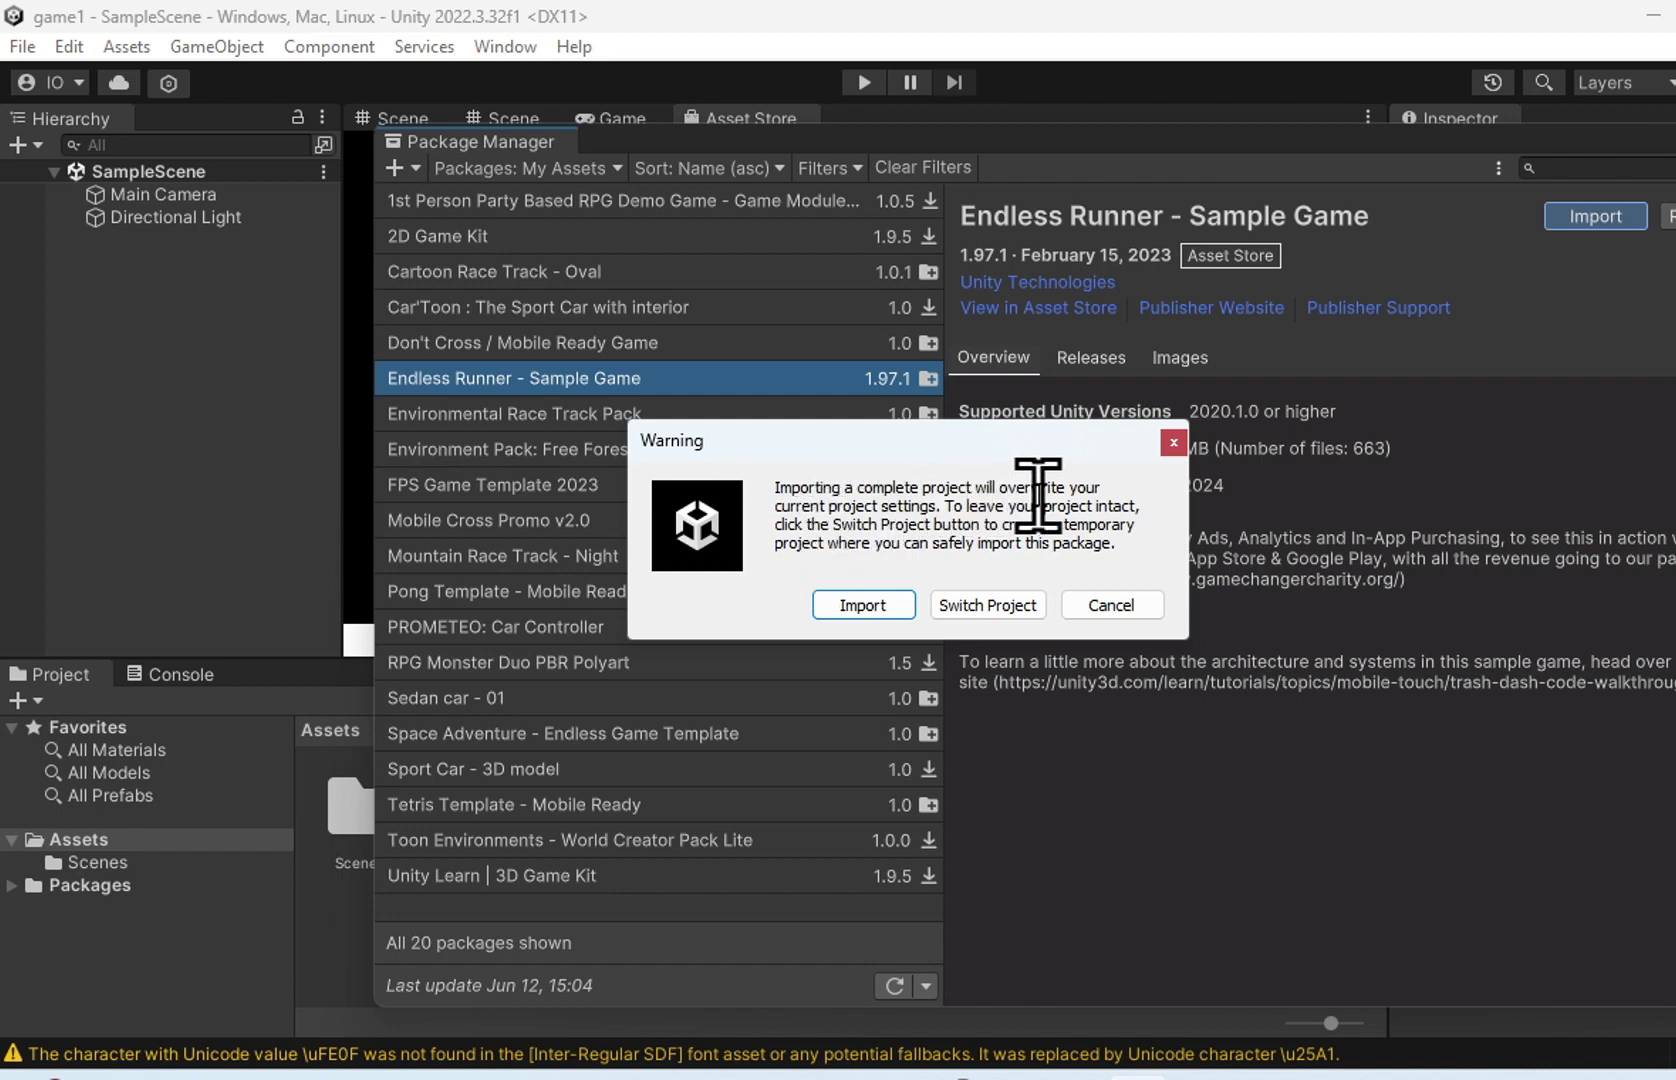
left_click(893, 605)
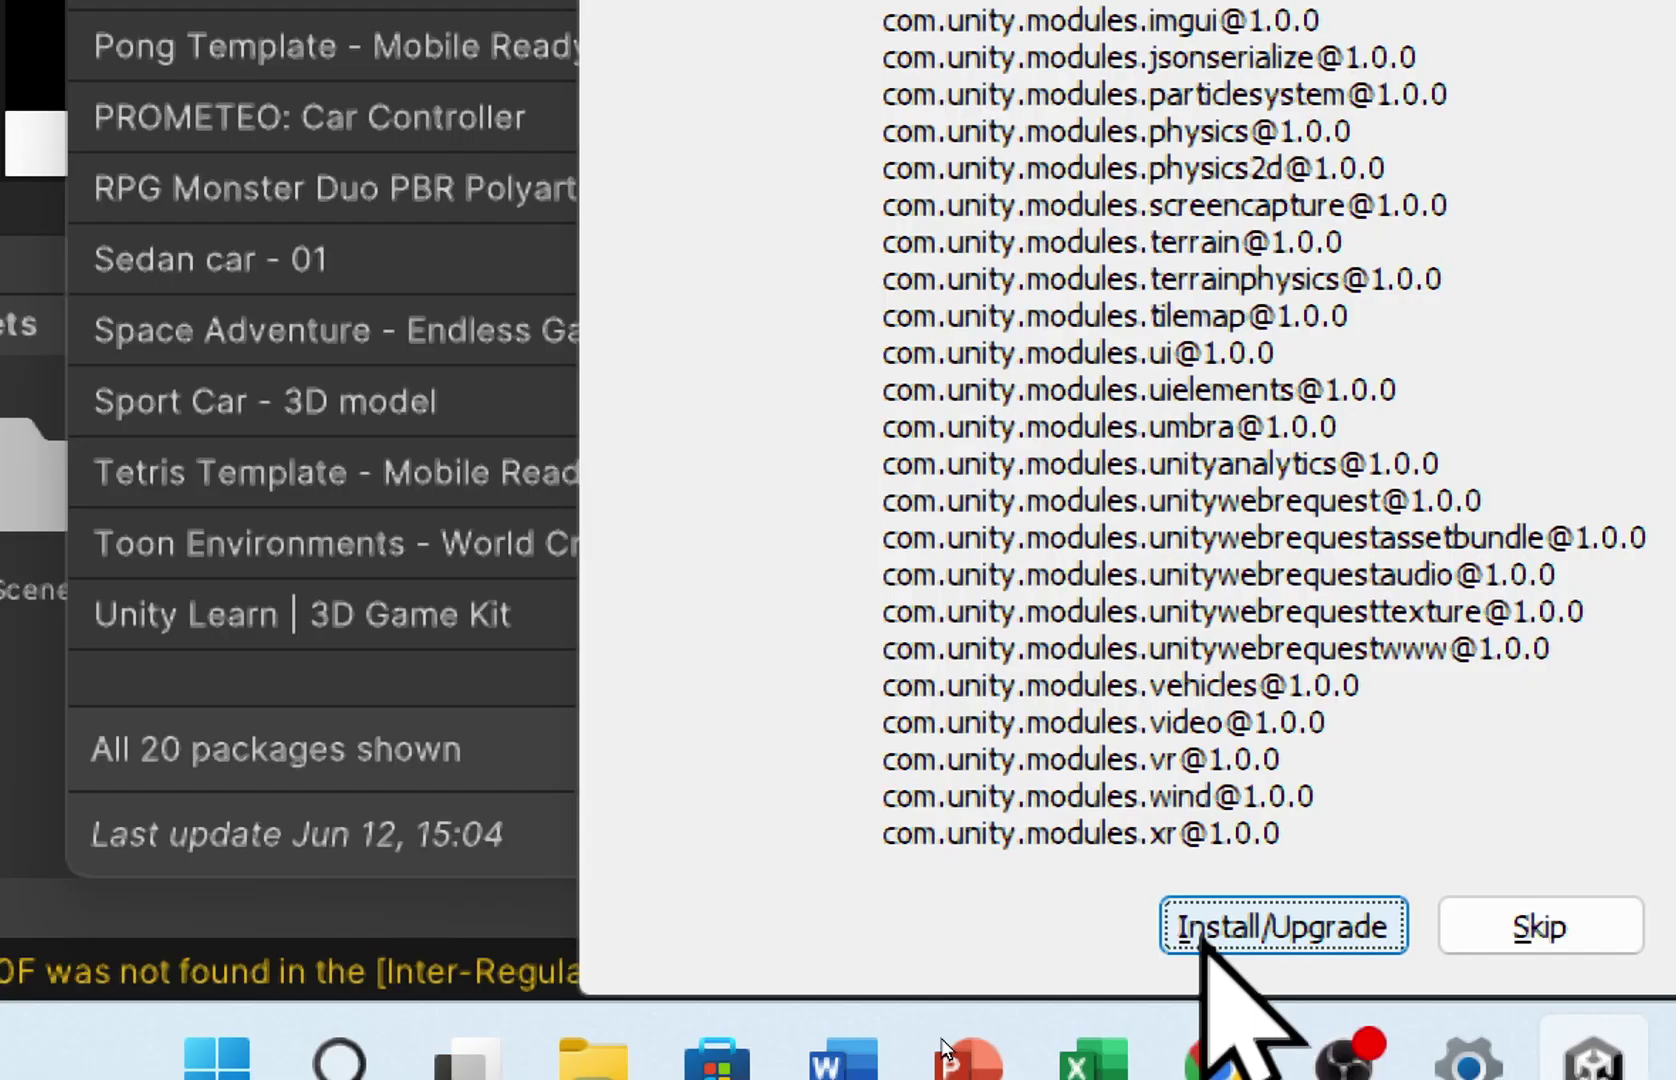
left_click(962, 1031)
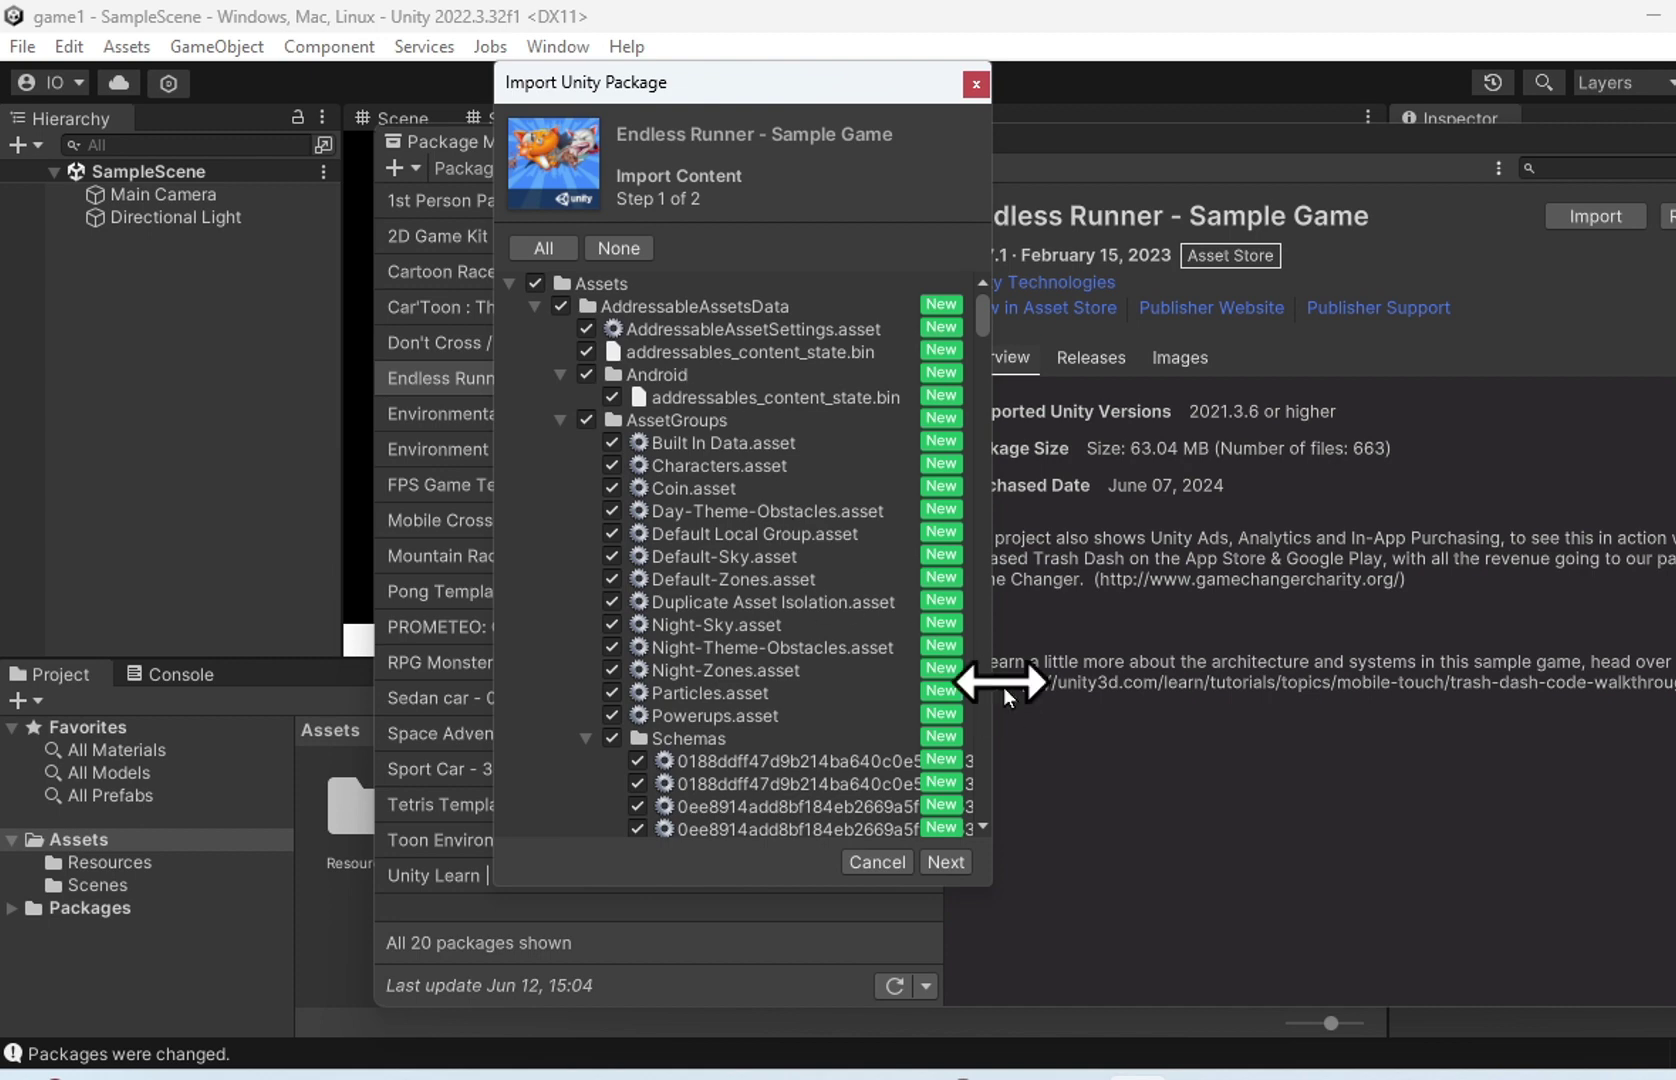
left_click(945, 863)
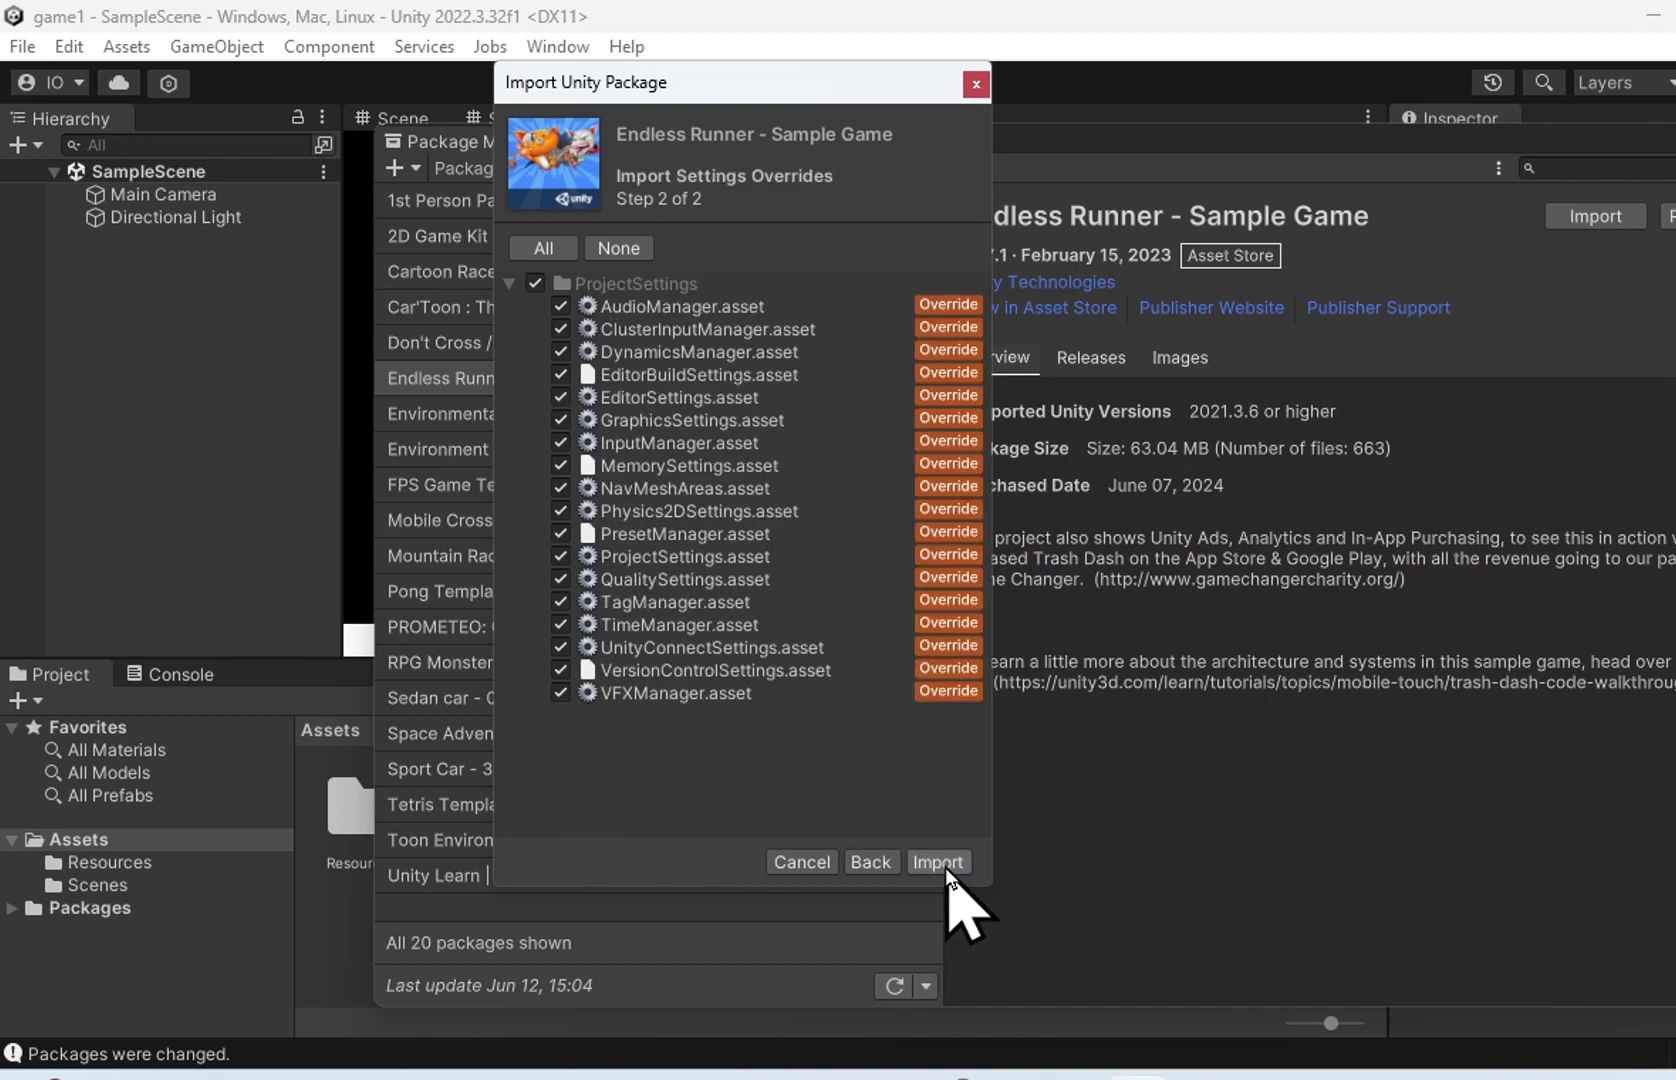
left_click(941, 864)
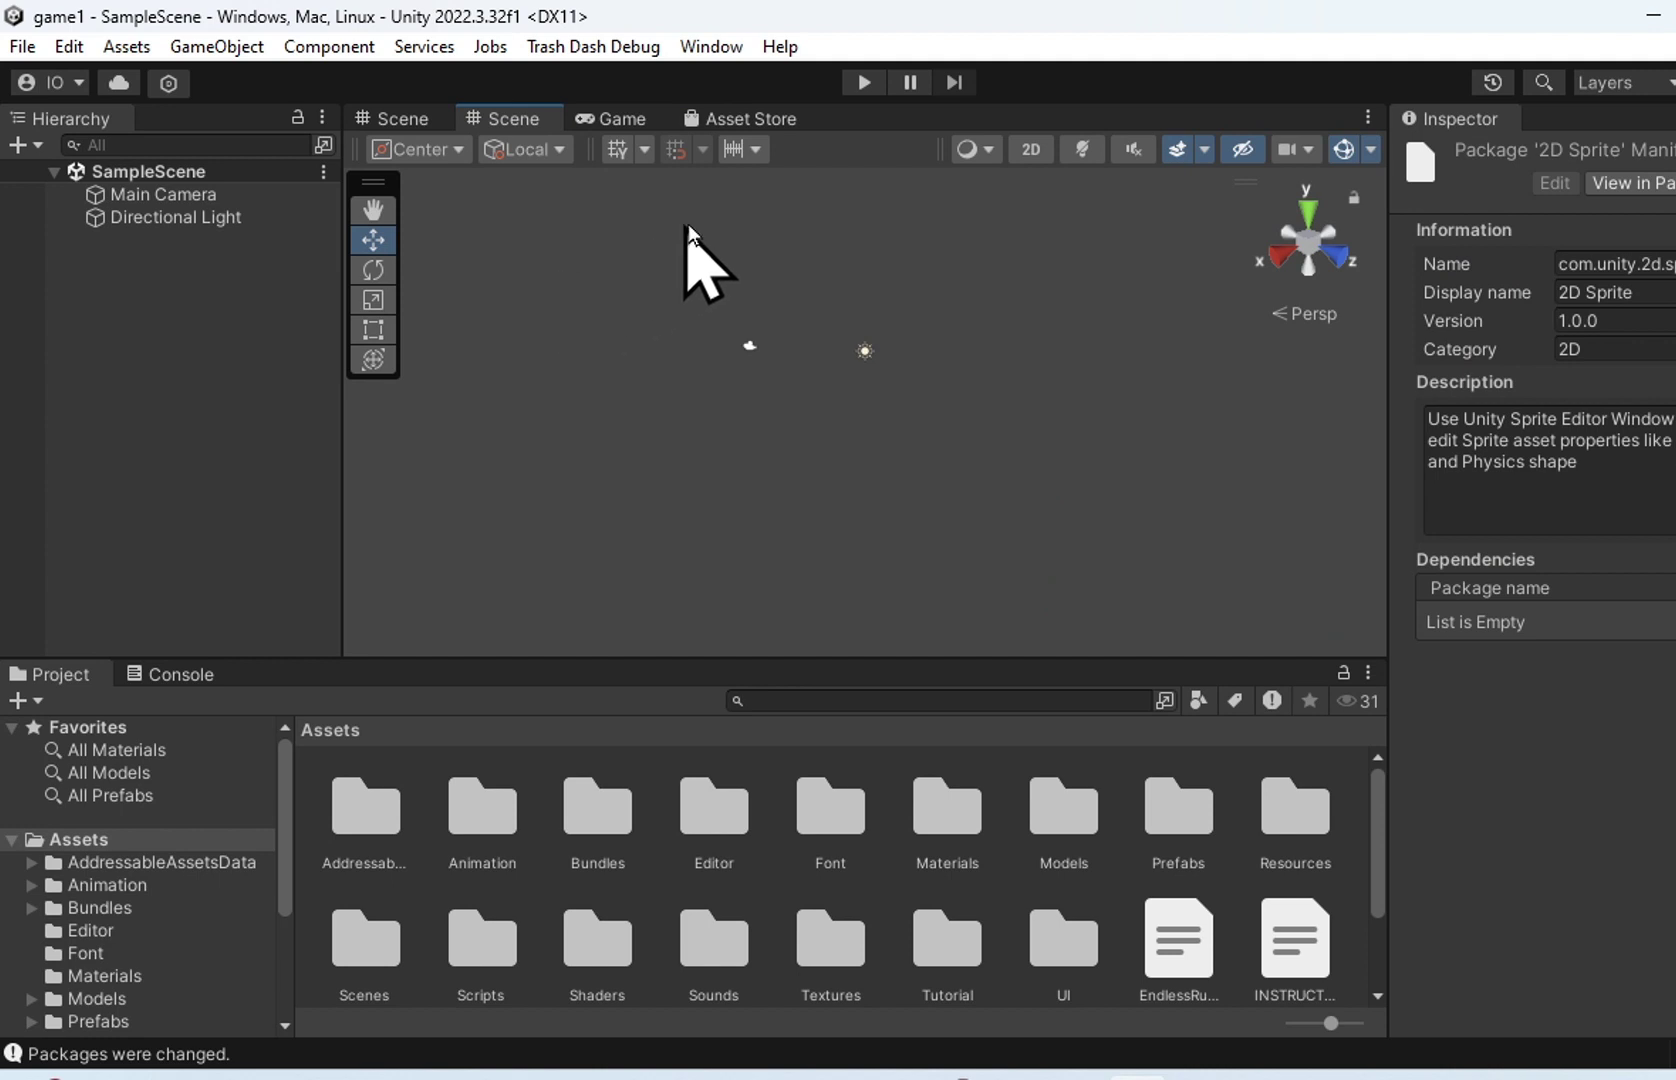
Step: Test-play the SampleScene with the project browser enlarged, and stop the playback
left_click(864, 82)
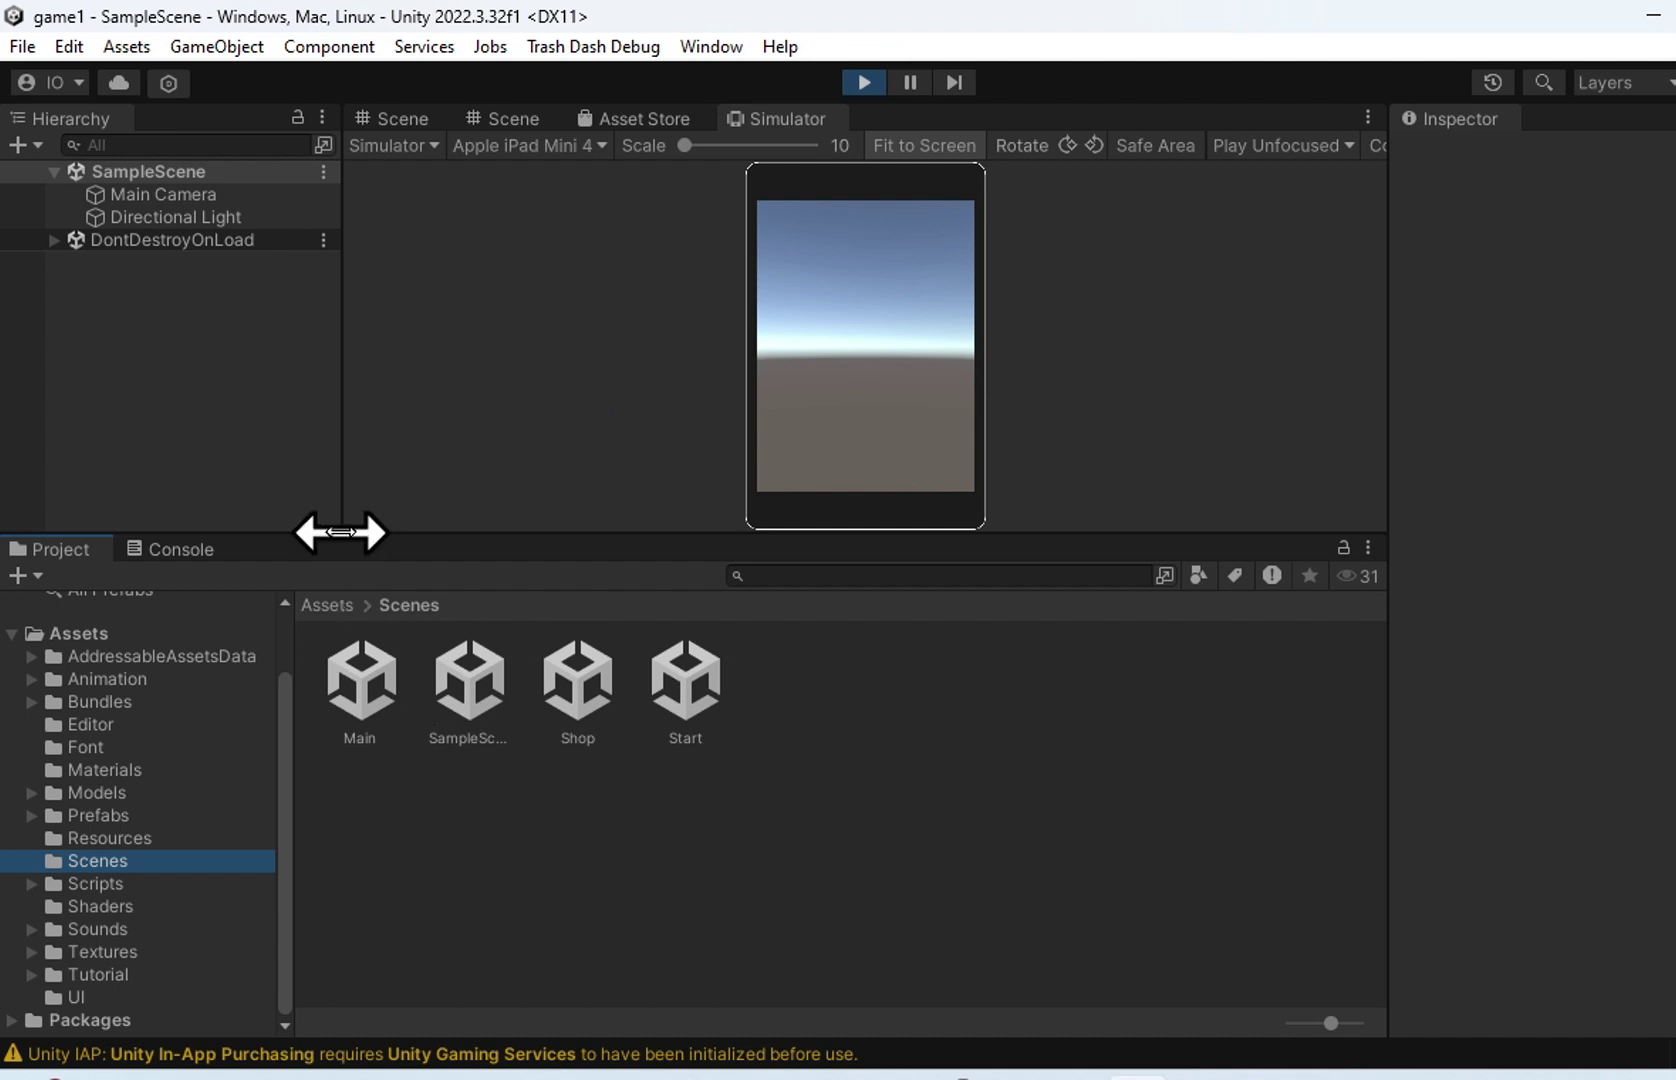
left_click_drag(348, 535, 322, 449)
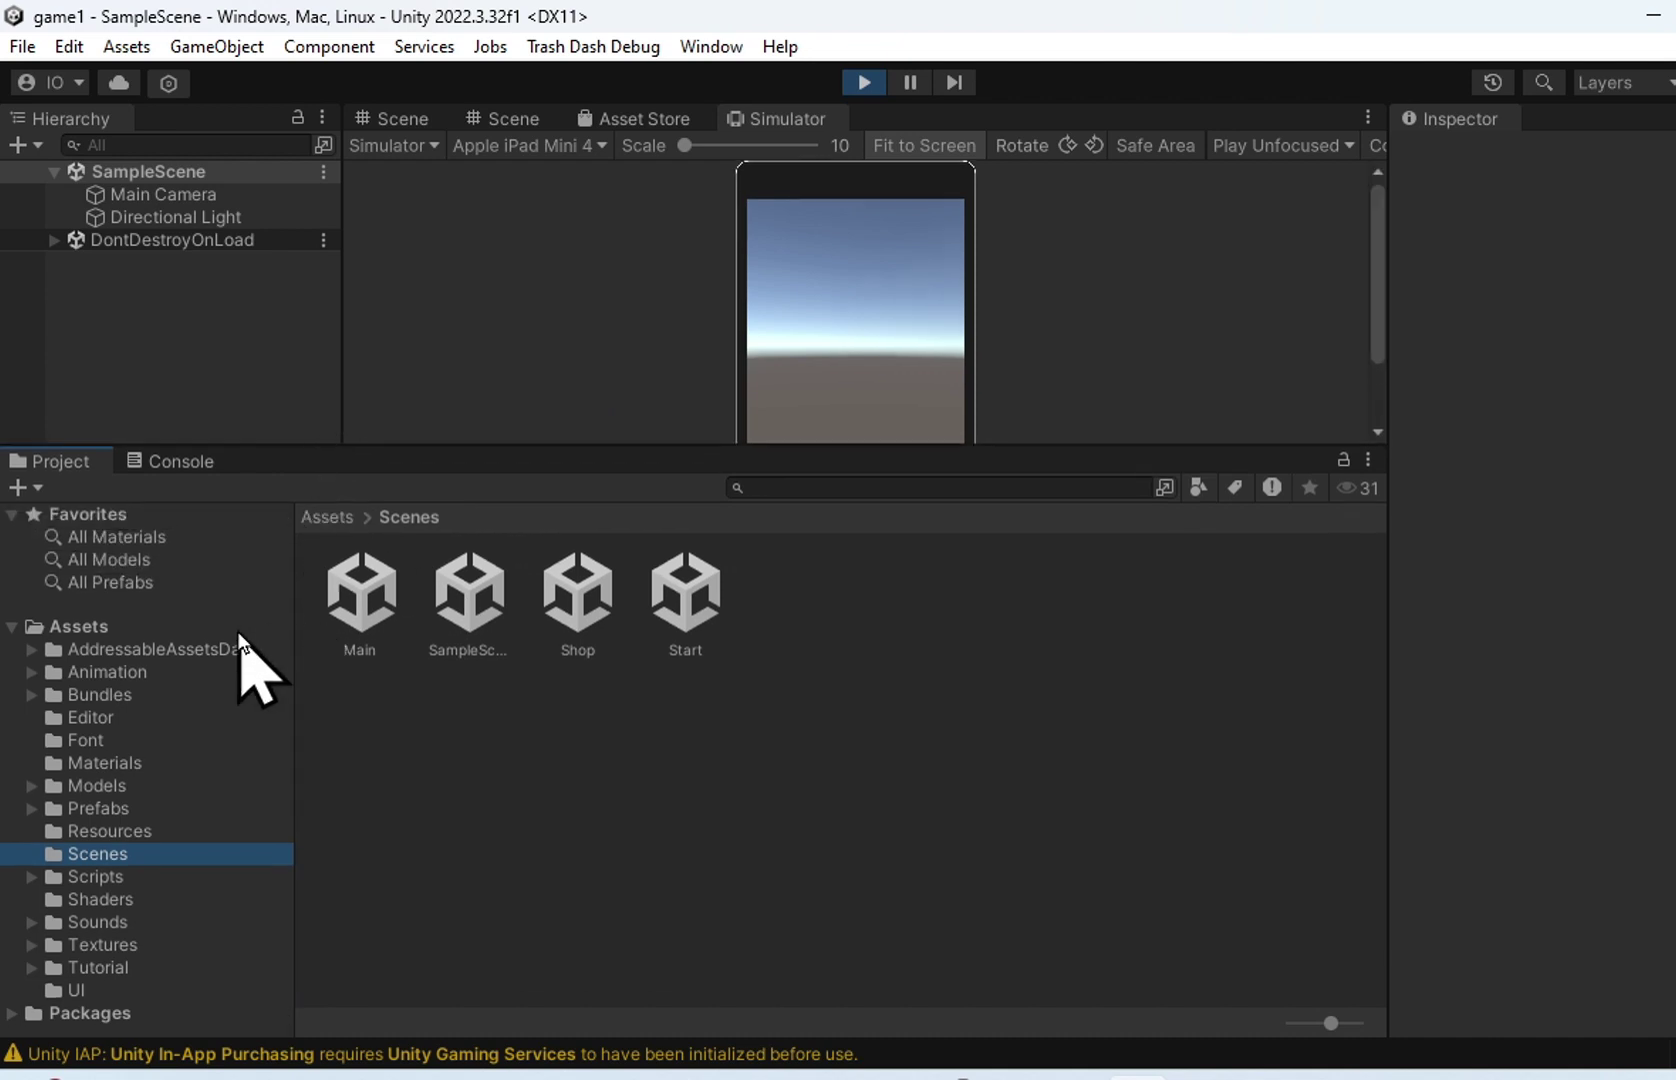
left_click(864, 82)
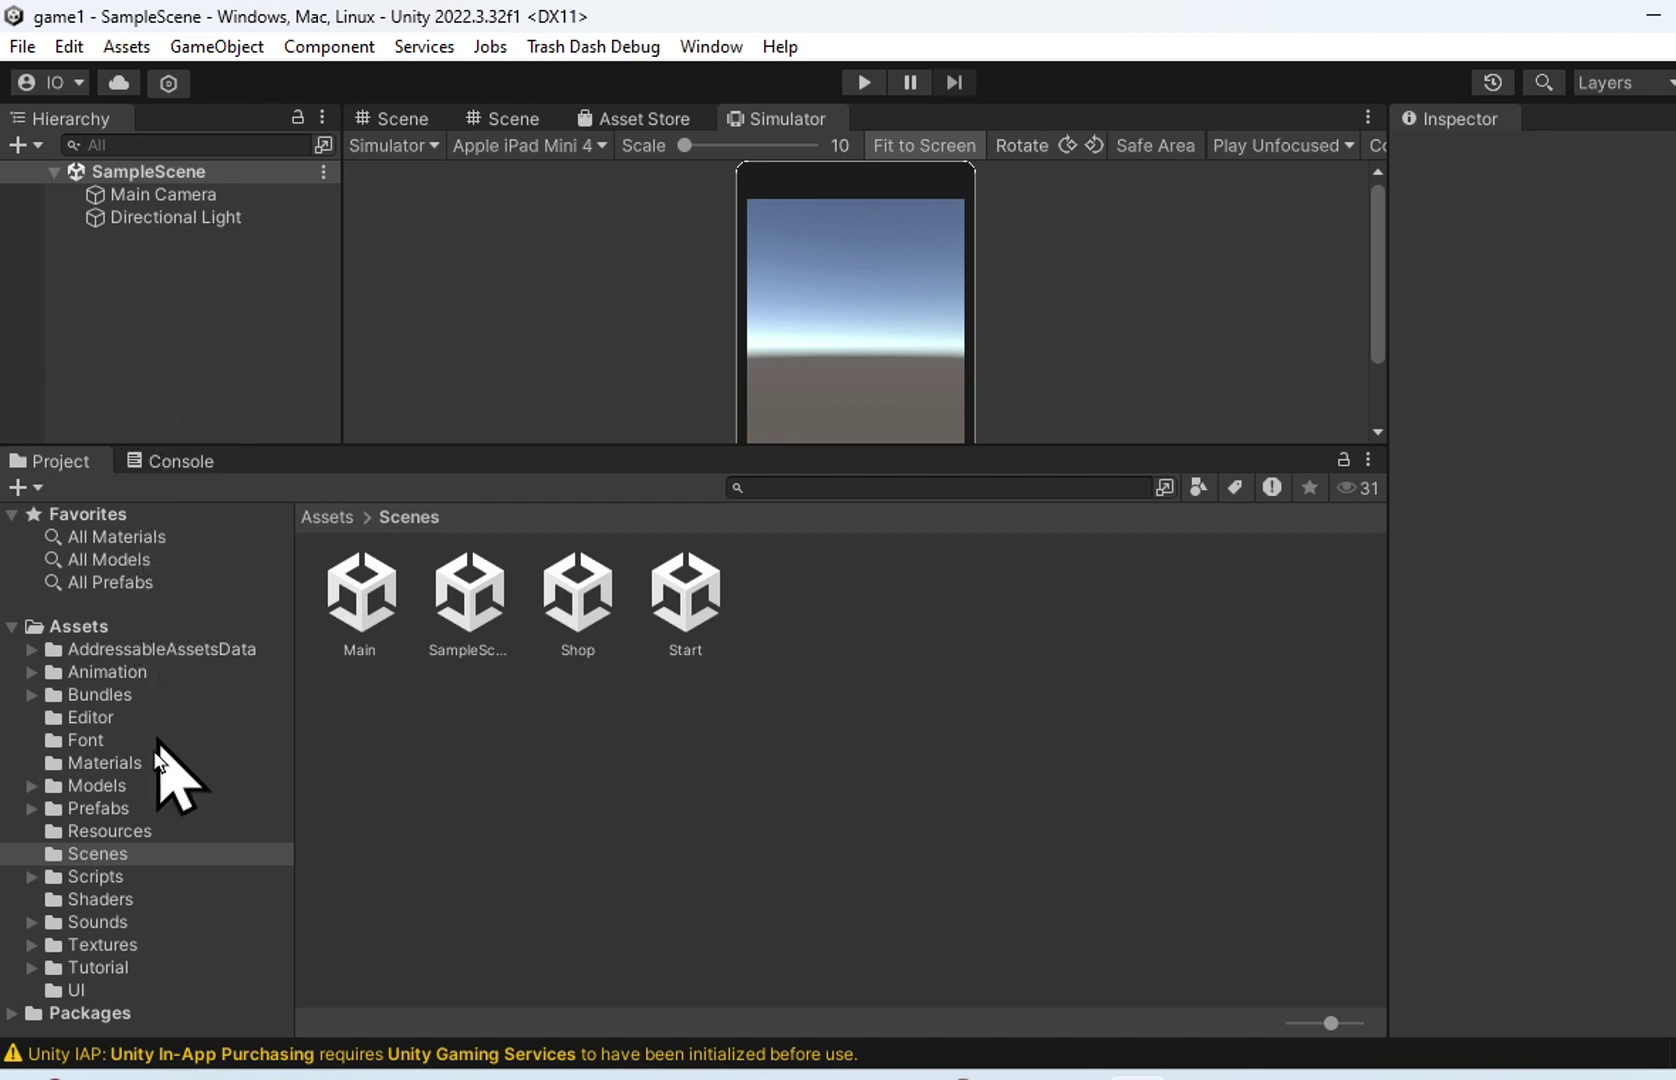
Step: Open the Main scene from the Scenes folder and run it in Play mode
left_click(110, 858)
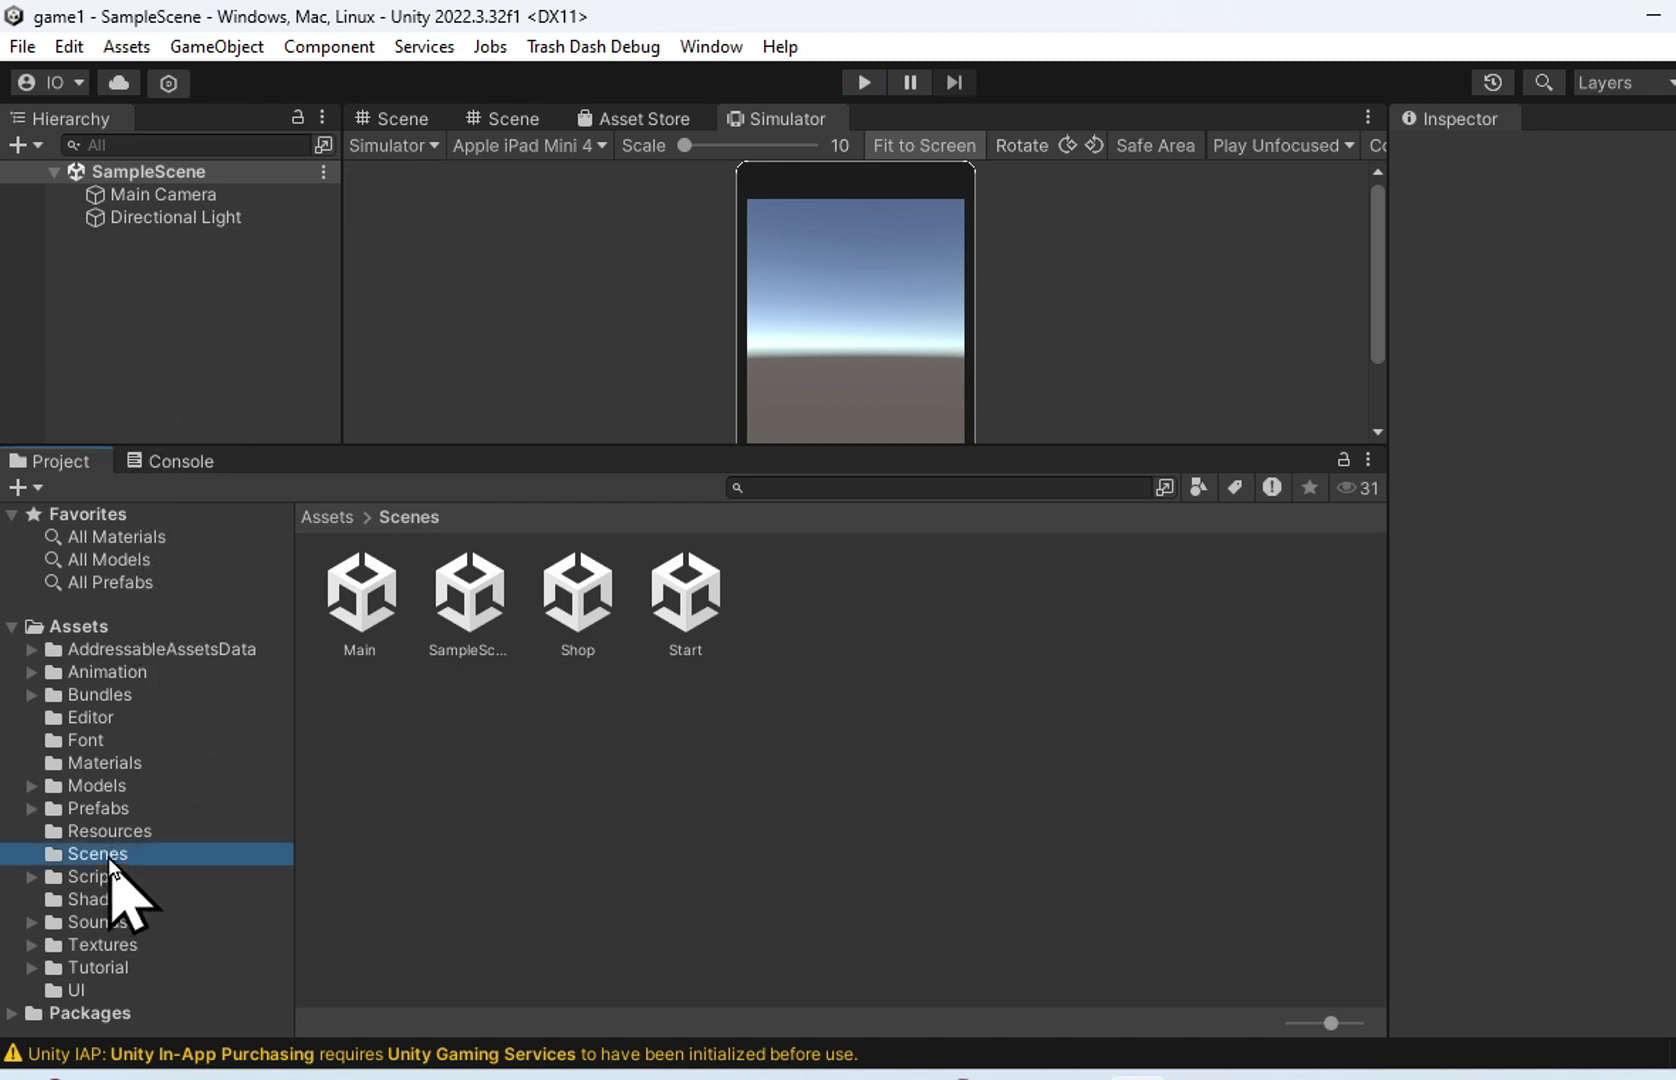
double_click(353, 583)
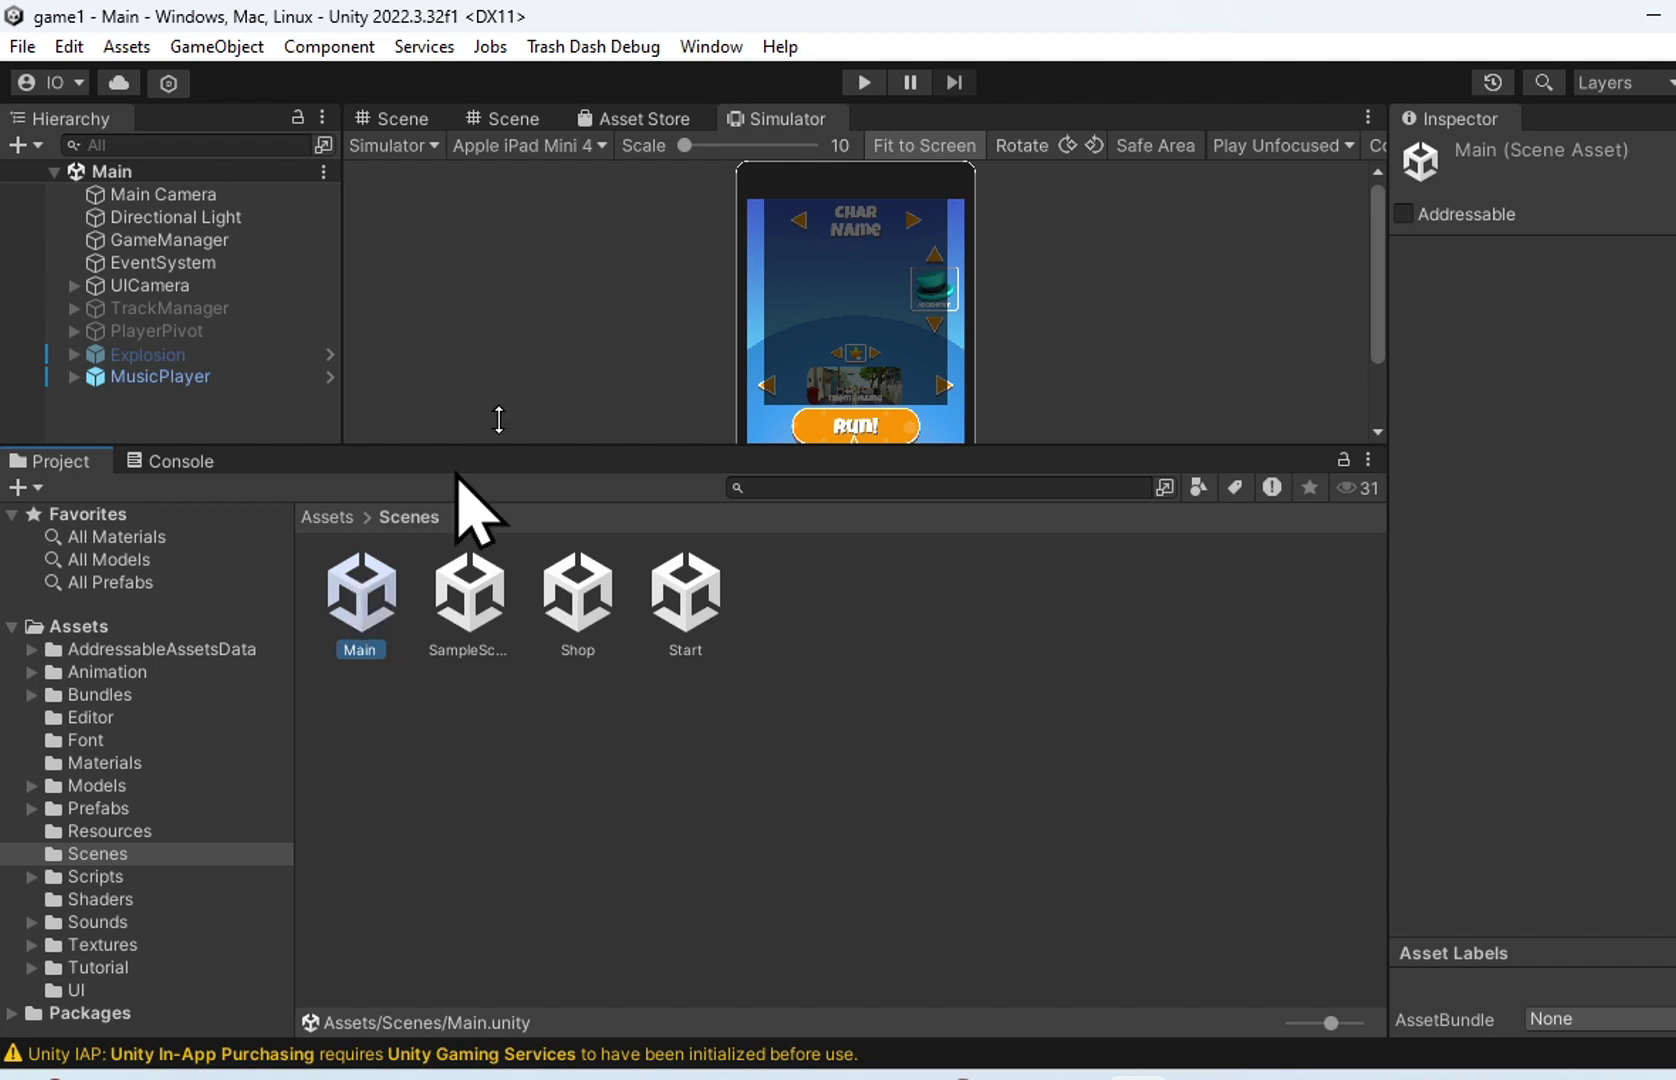
left_click(864, 84)
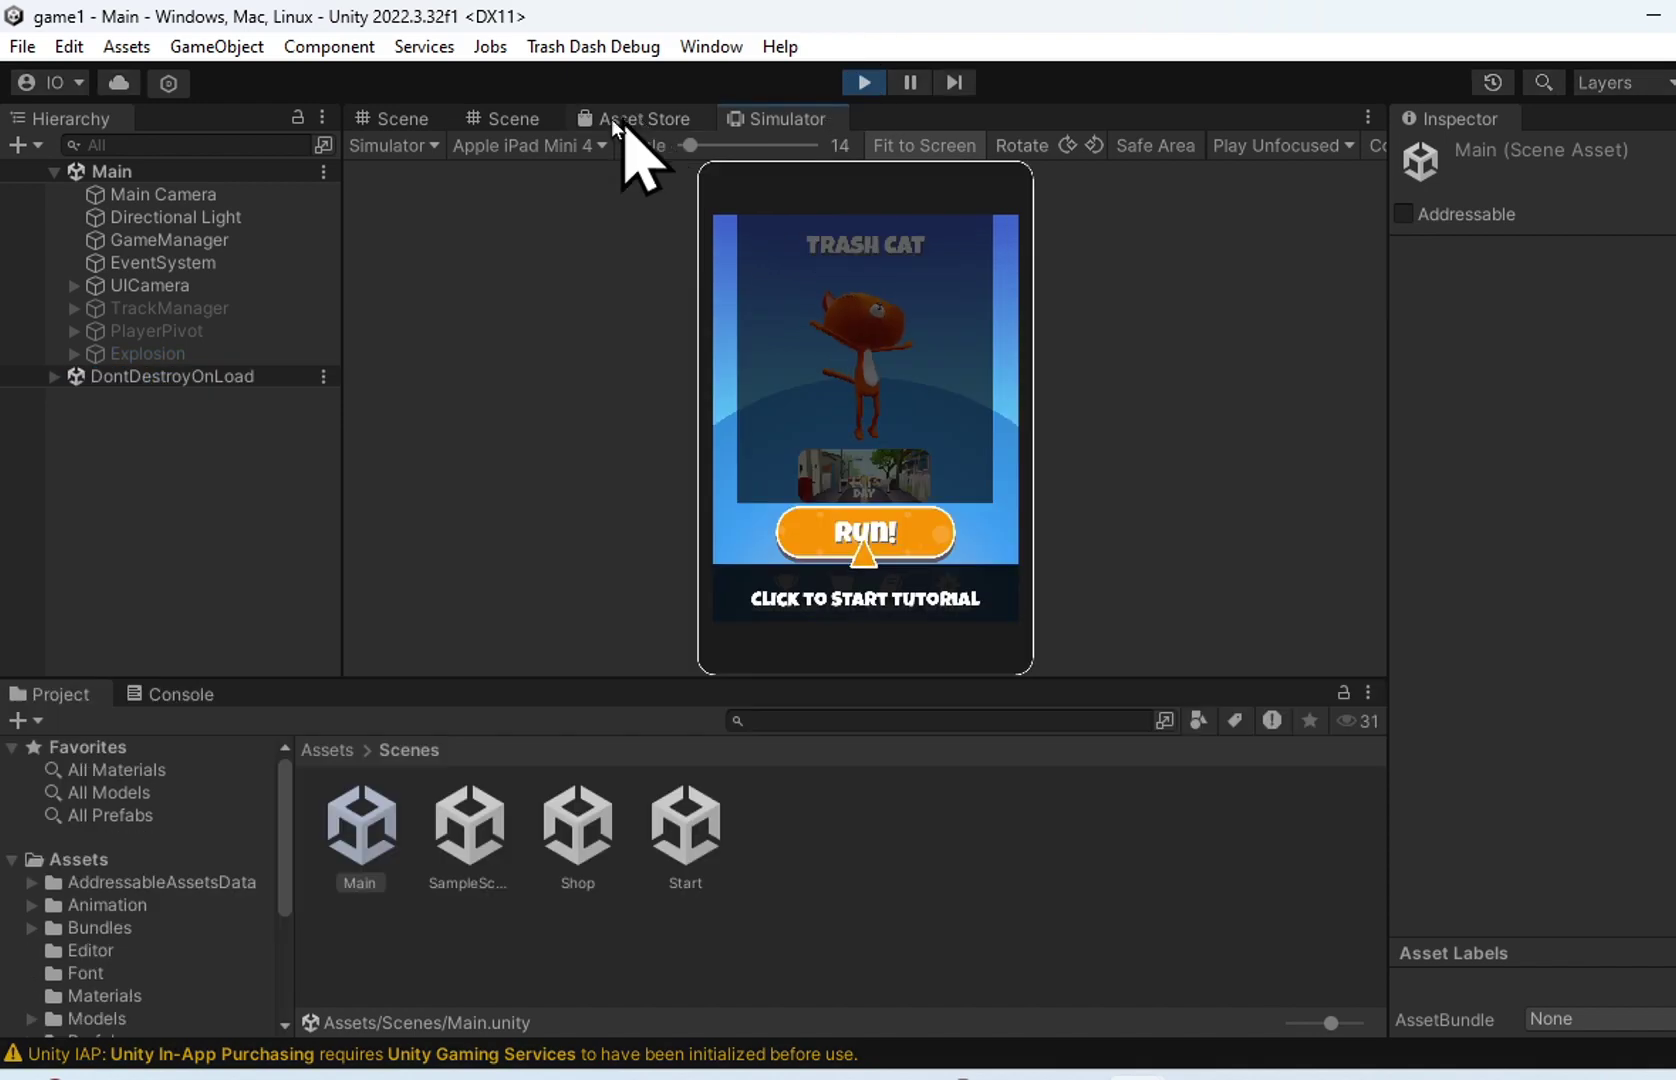
Step: Compare the running game in the Game view and return to the Simulator view
left_click(436, 152)
left_click(444, 186)
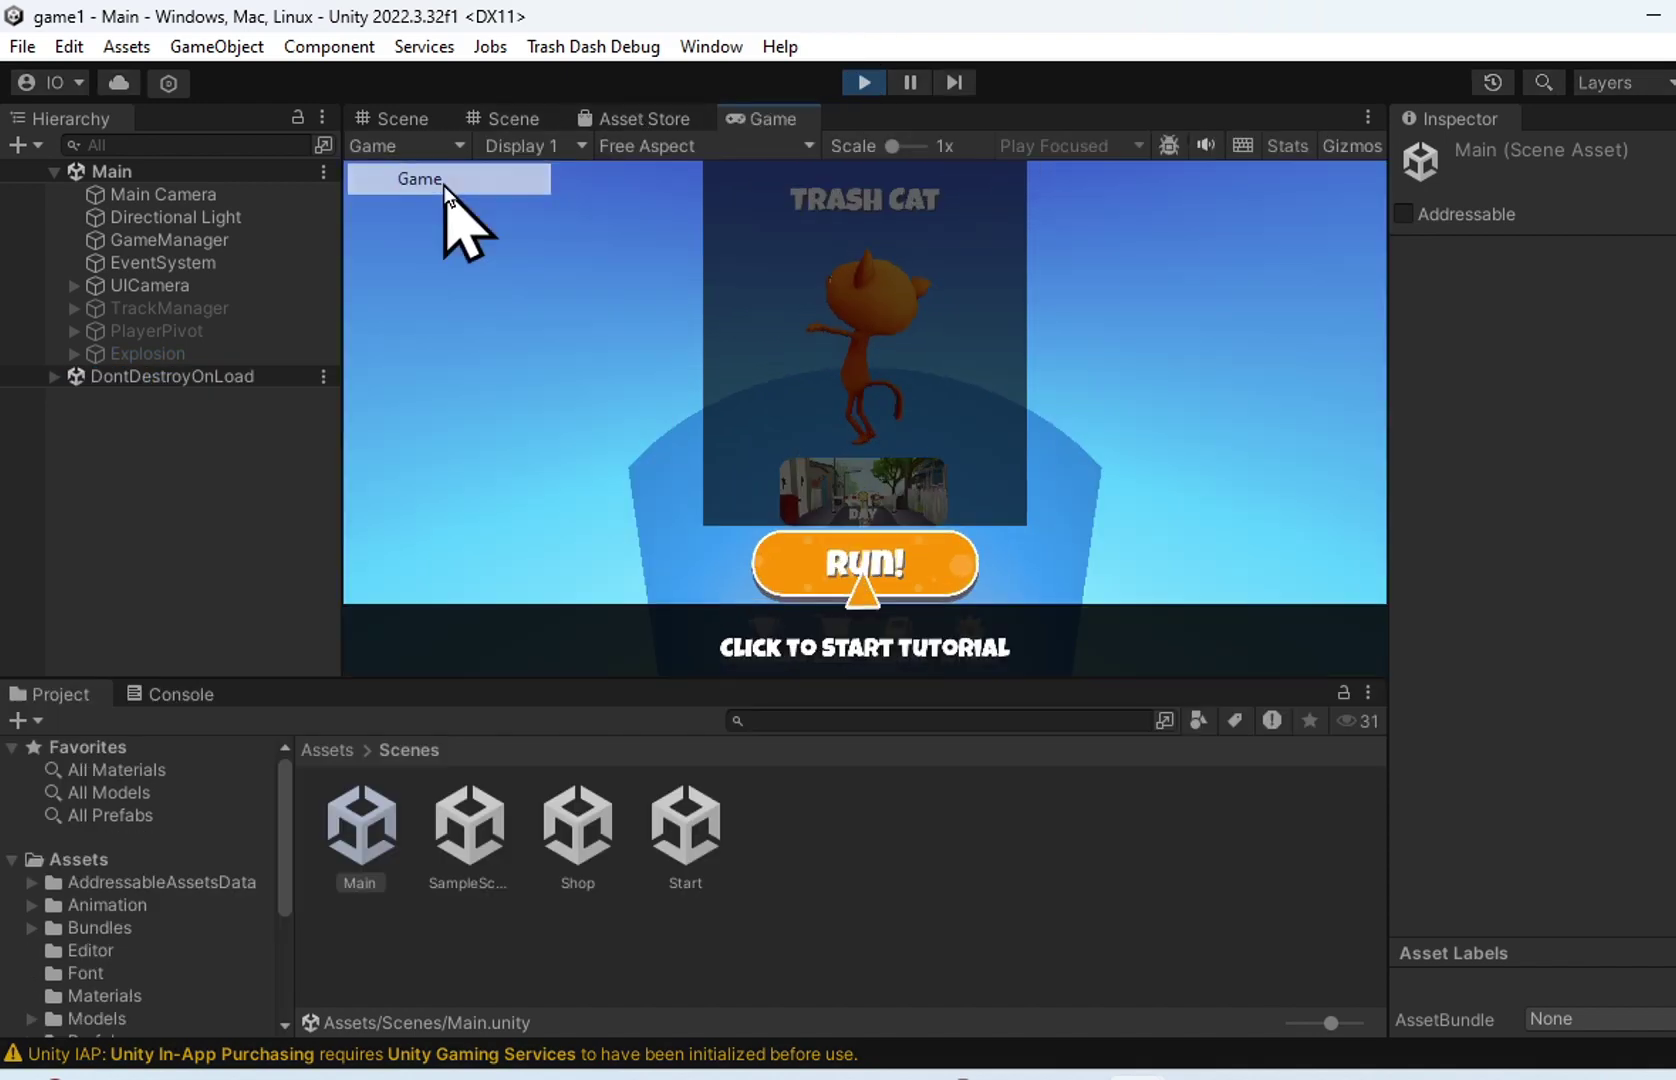
left_click(442, 148)
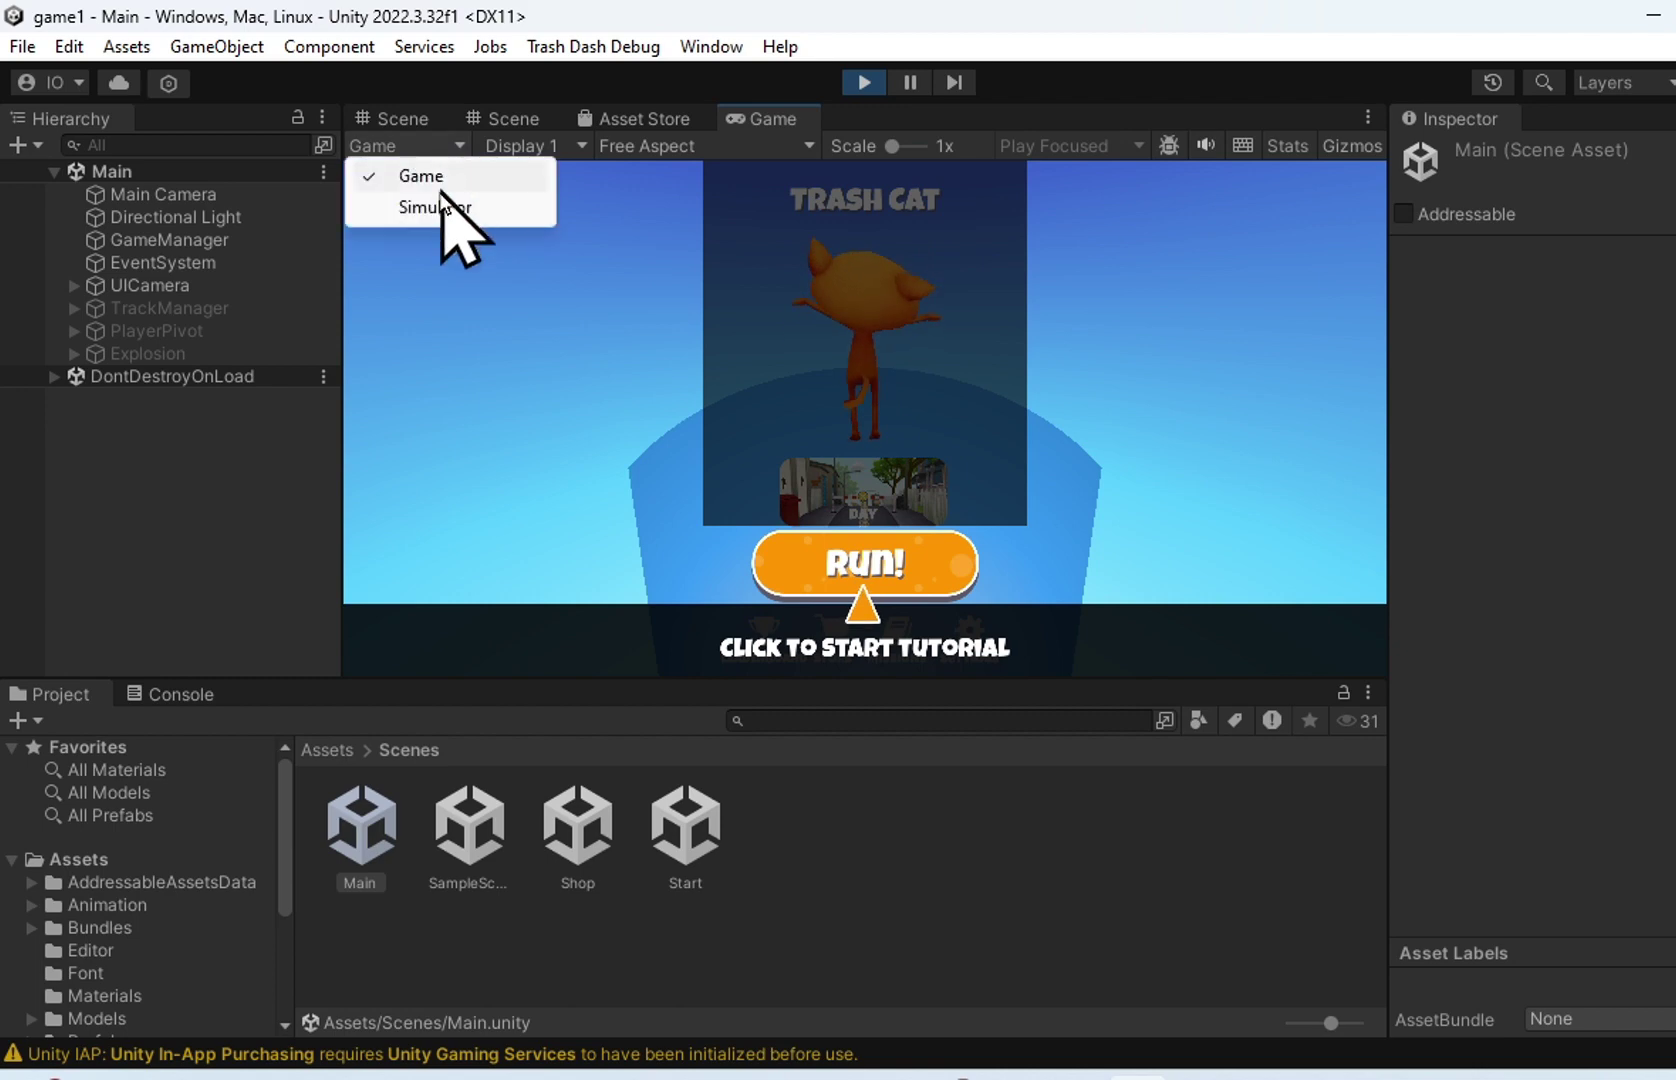
left_click(441, 208)
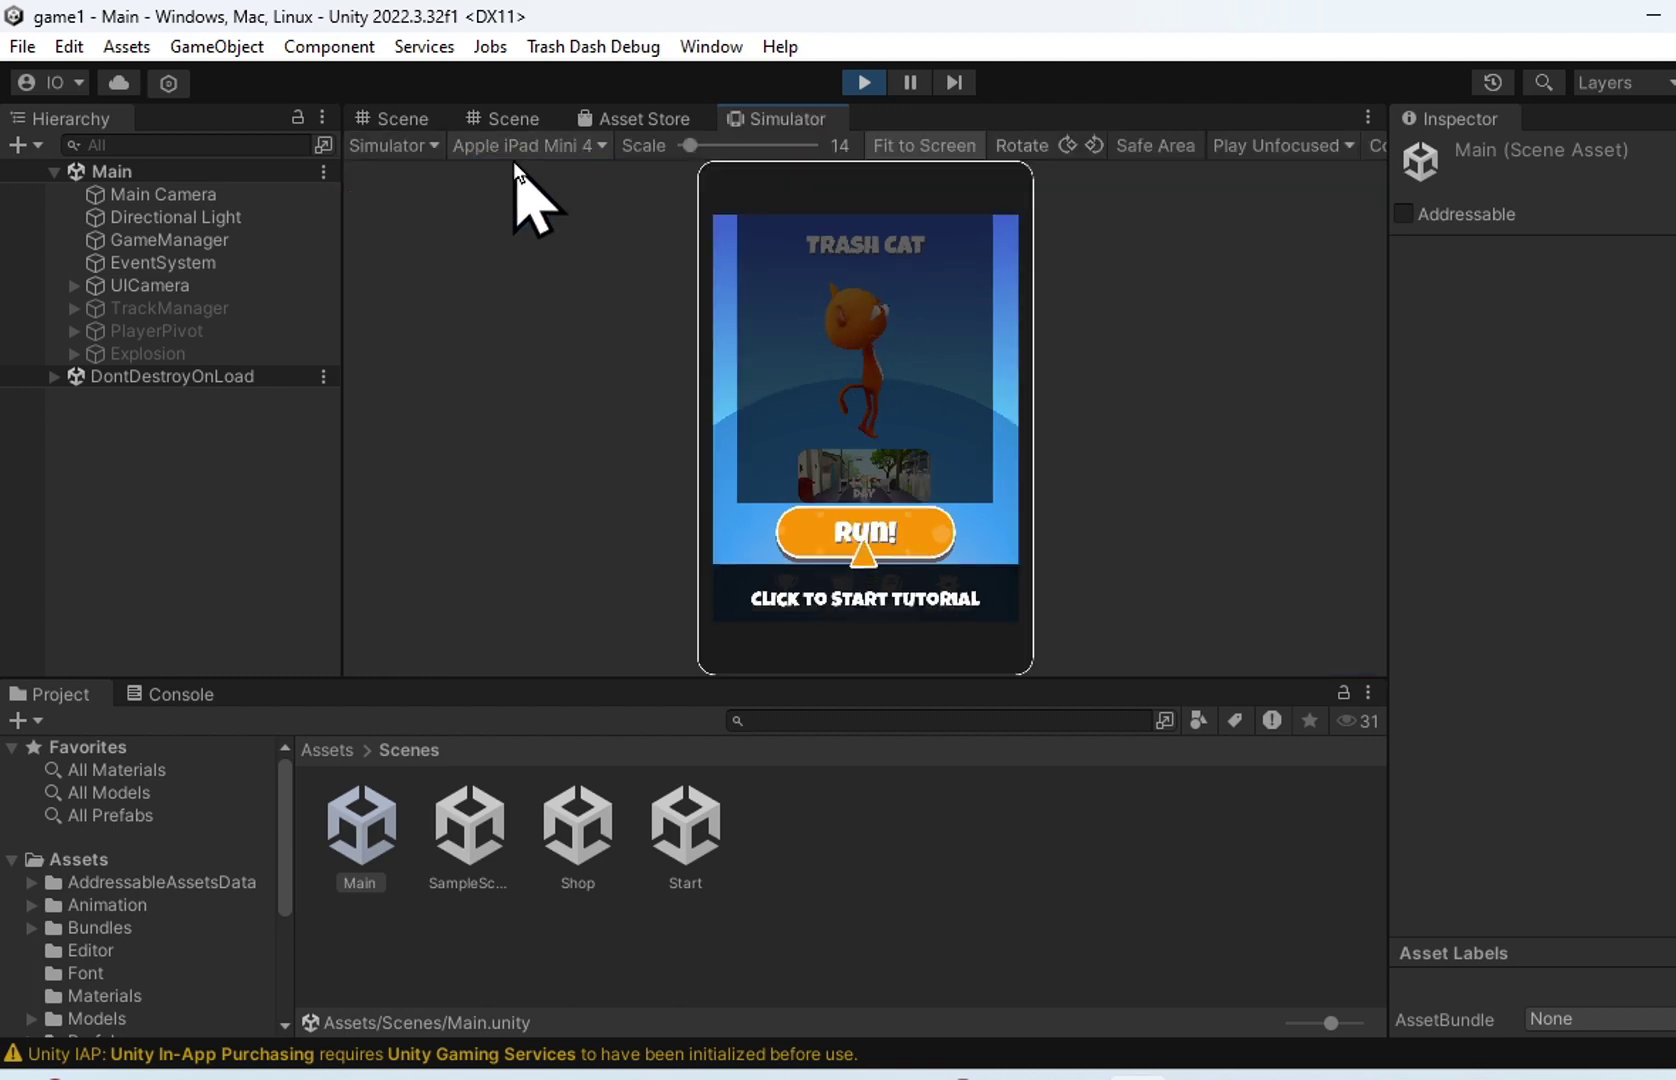
Step: Preview the running game on a simulated Samsung Galaxy Note20 Ultra 5G and set the device back to Apple iPad Mini 4
left_click(556, 148)
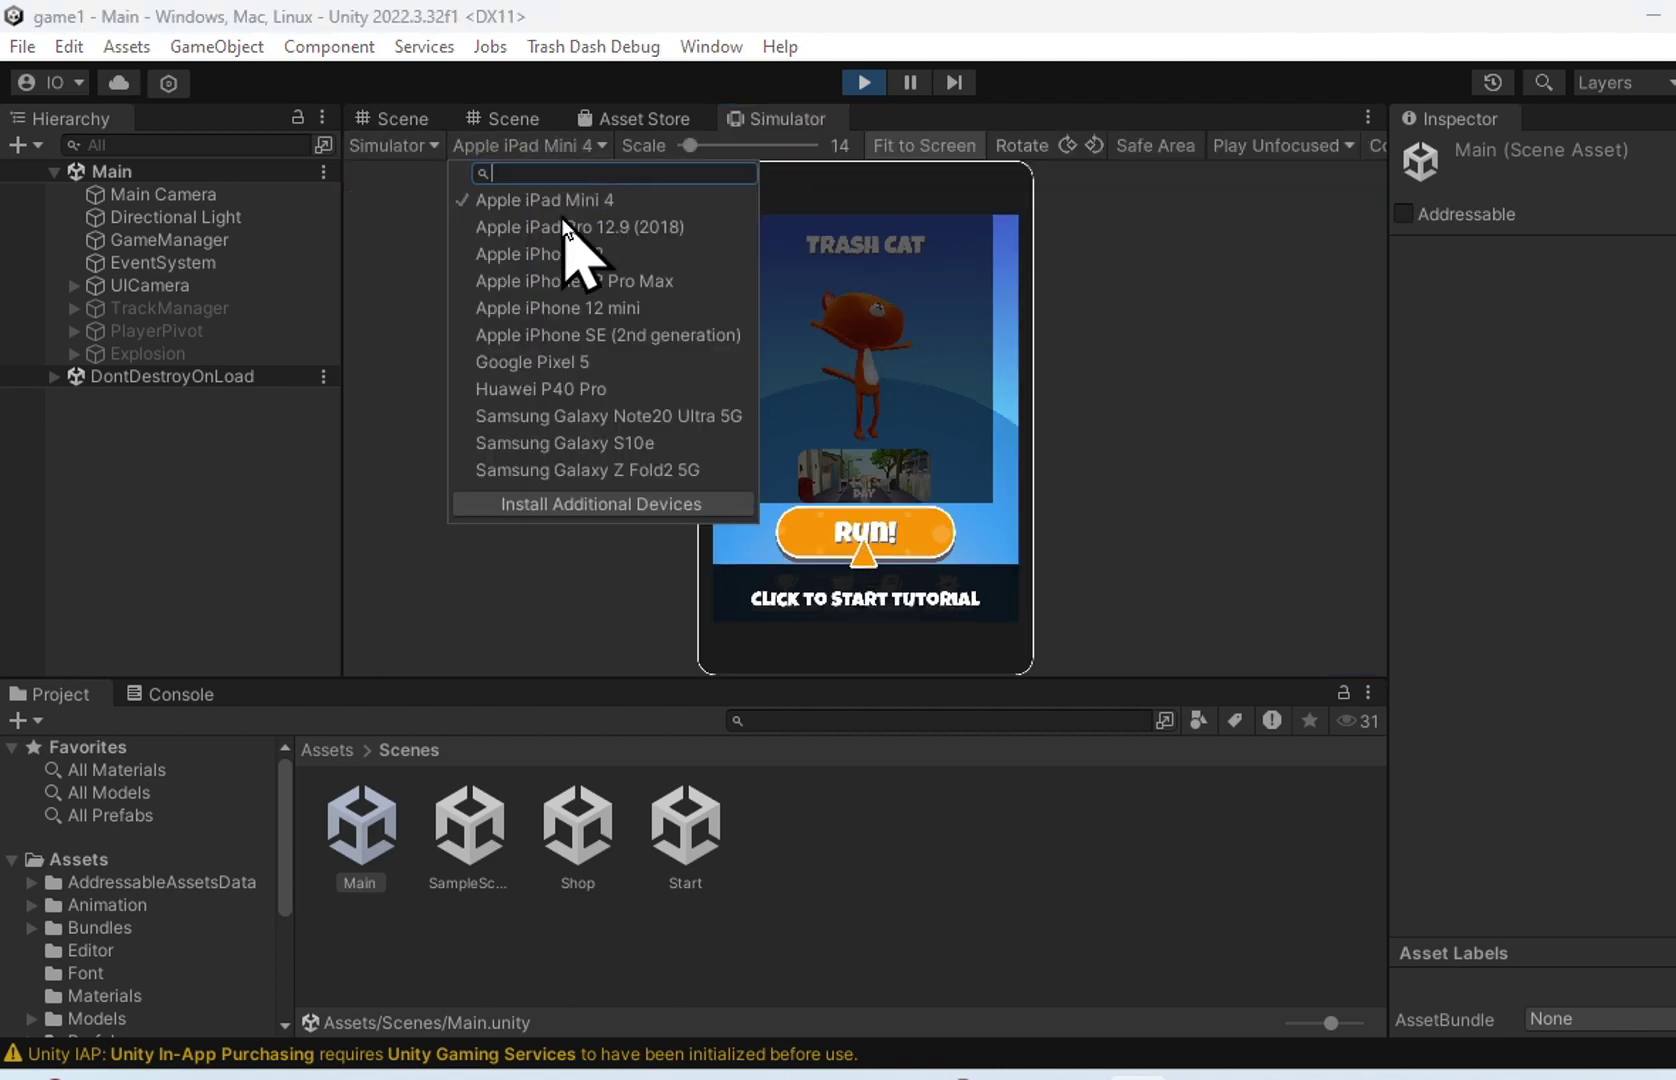
left_click(569, 414)
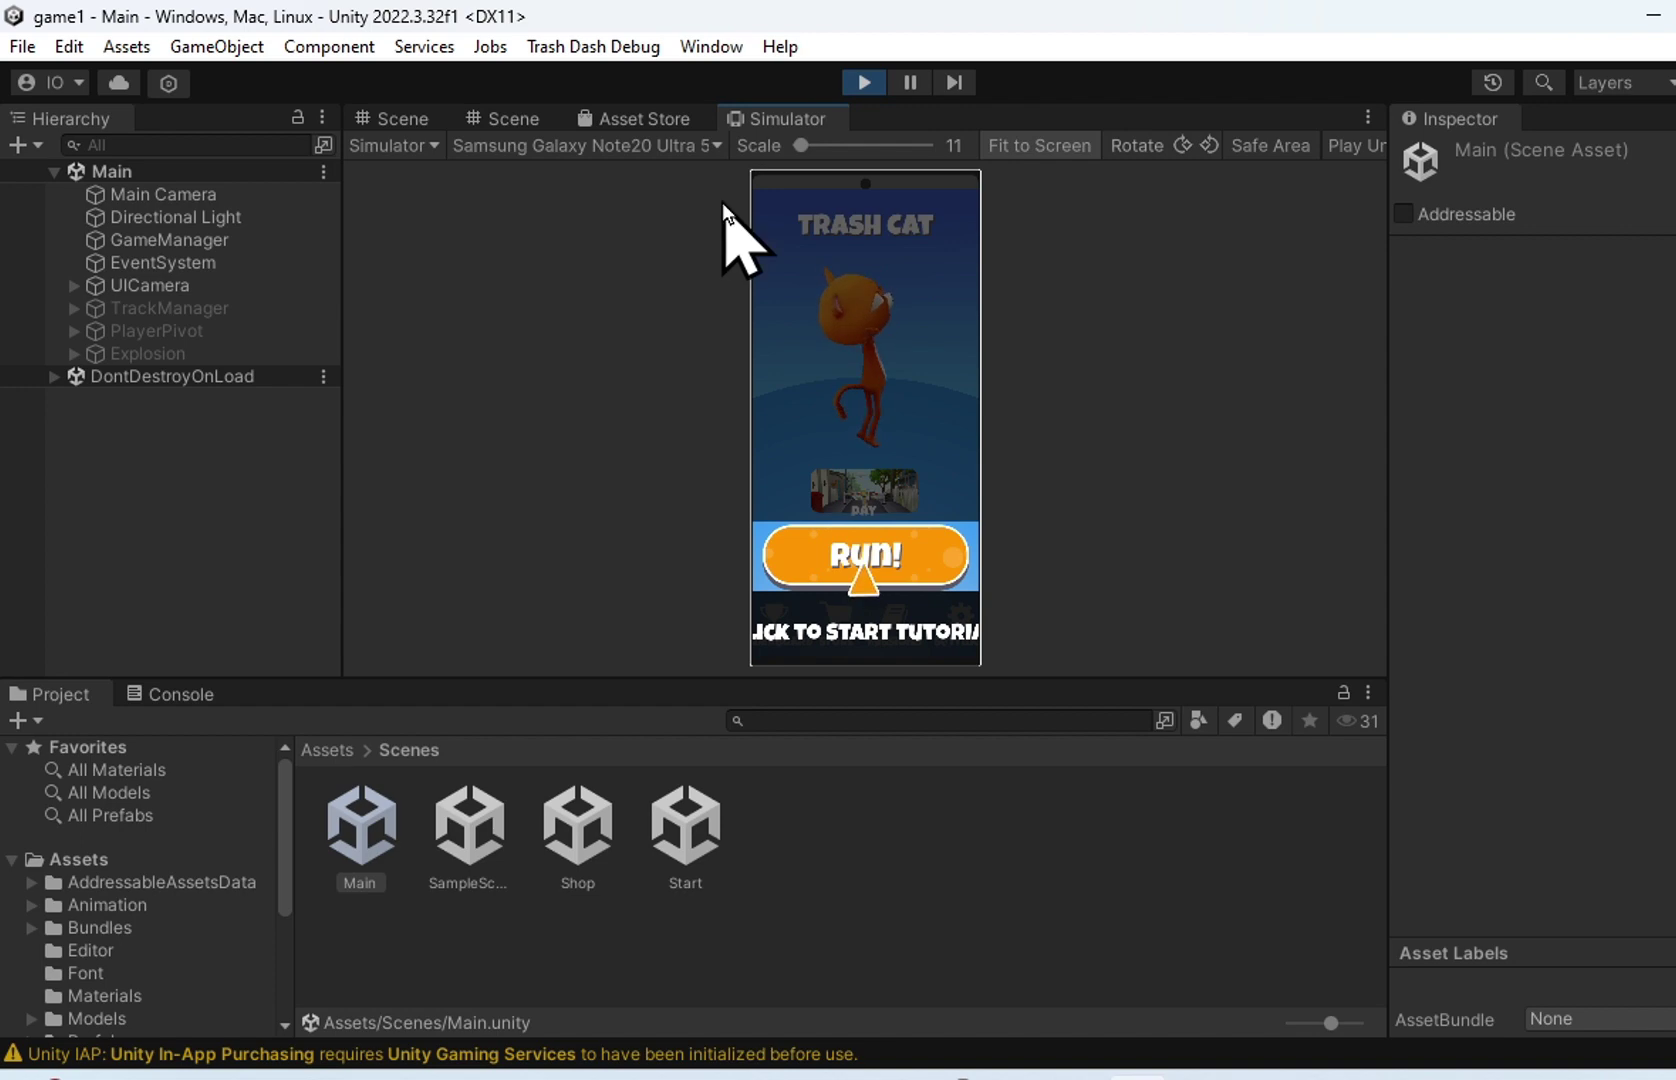
left_click(521, 147)
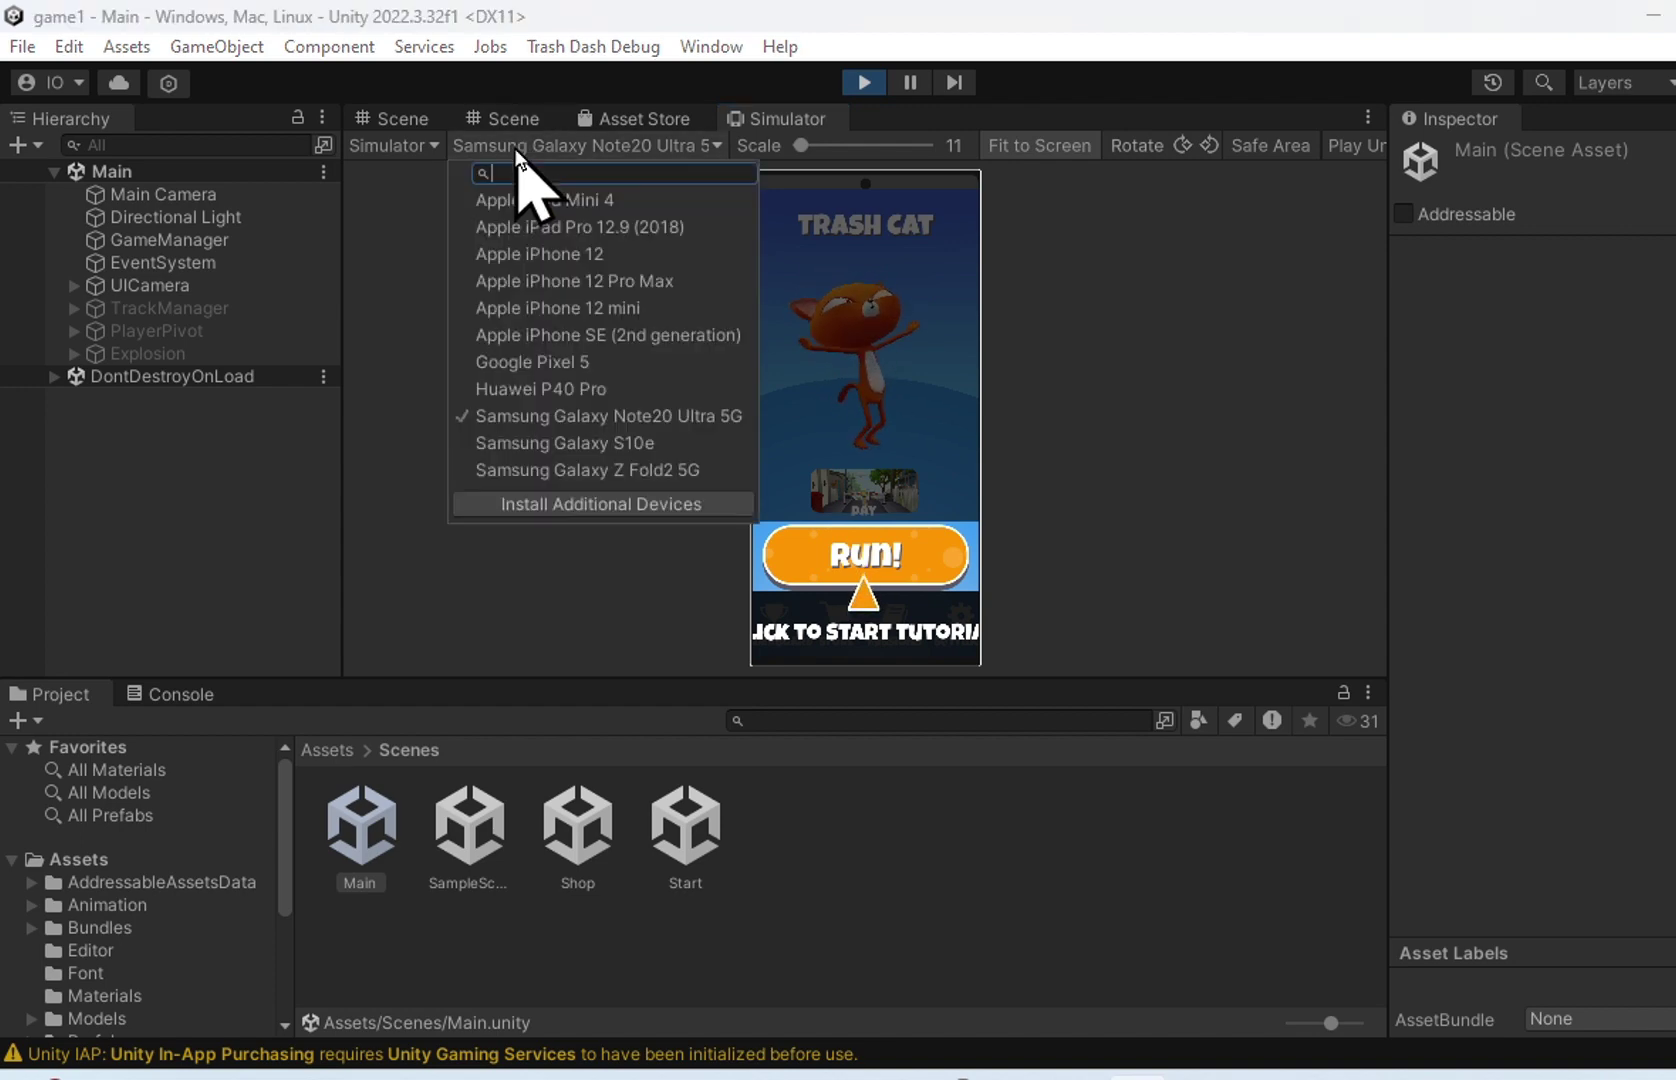
left_click(540, 200)
Step: Stop the running game and switch the preview from Game to Simulator mode
key("ctrl+p")
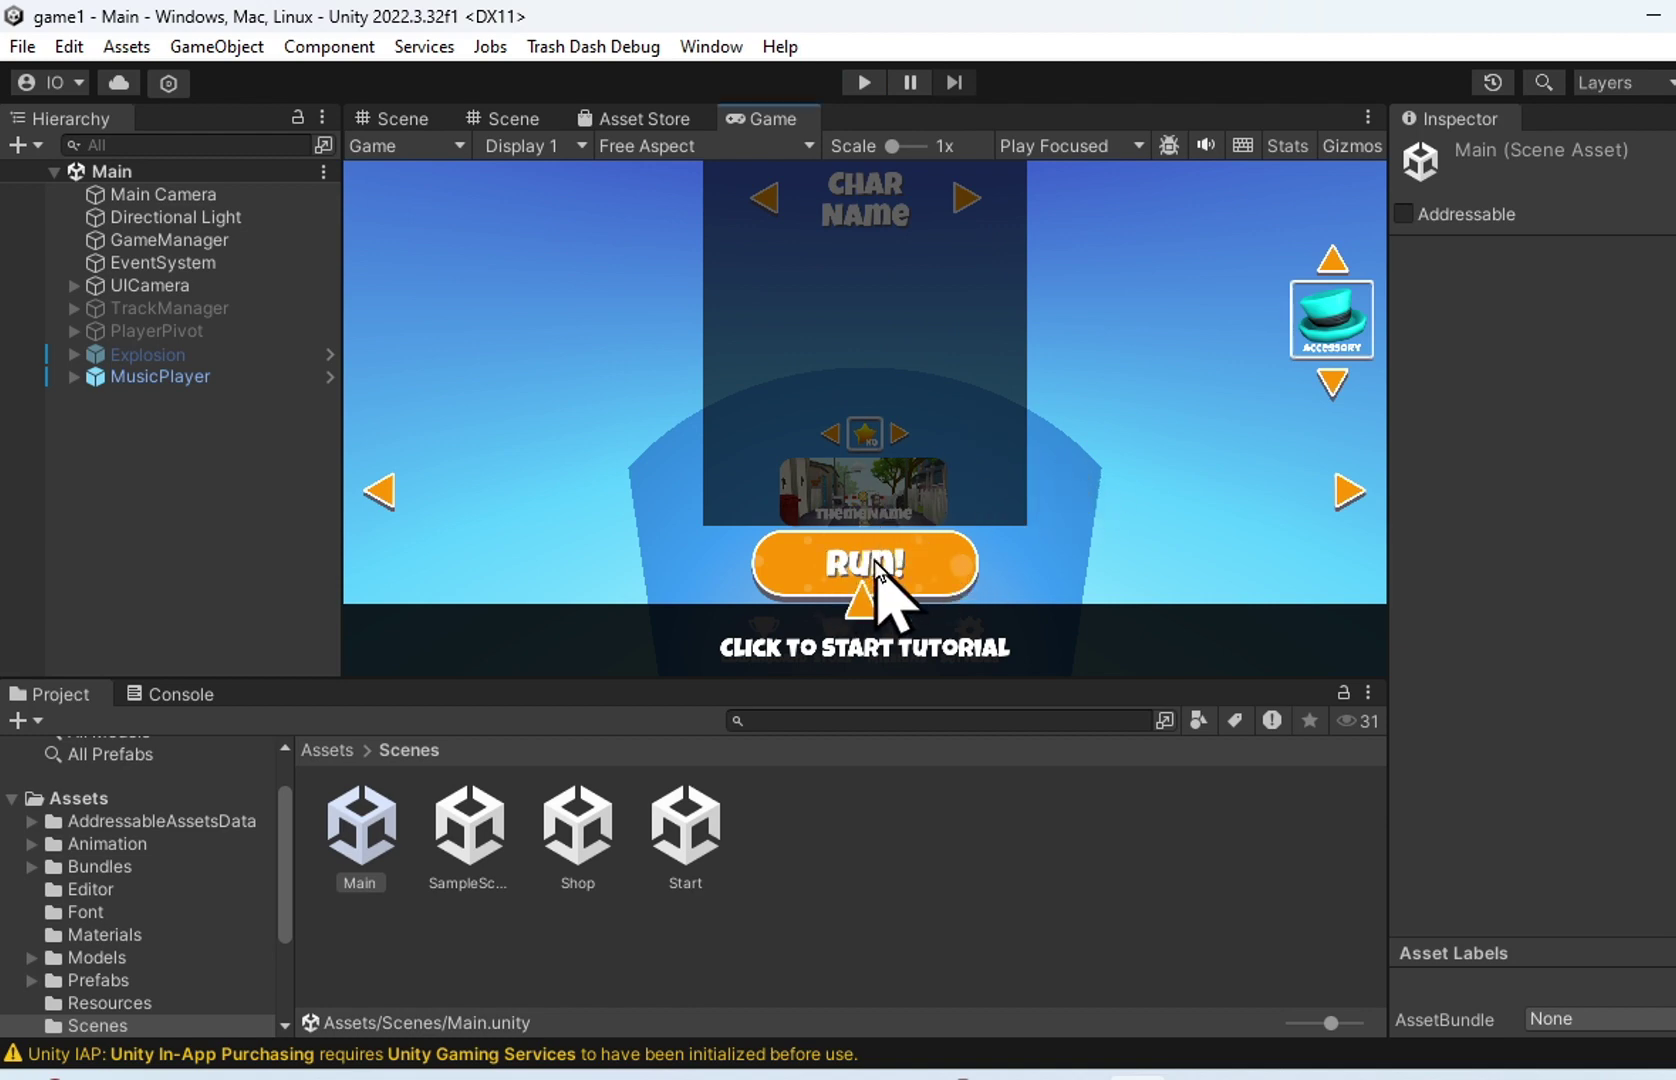
left_click(442, 145)
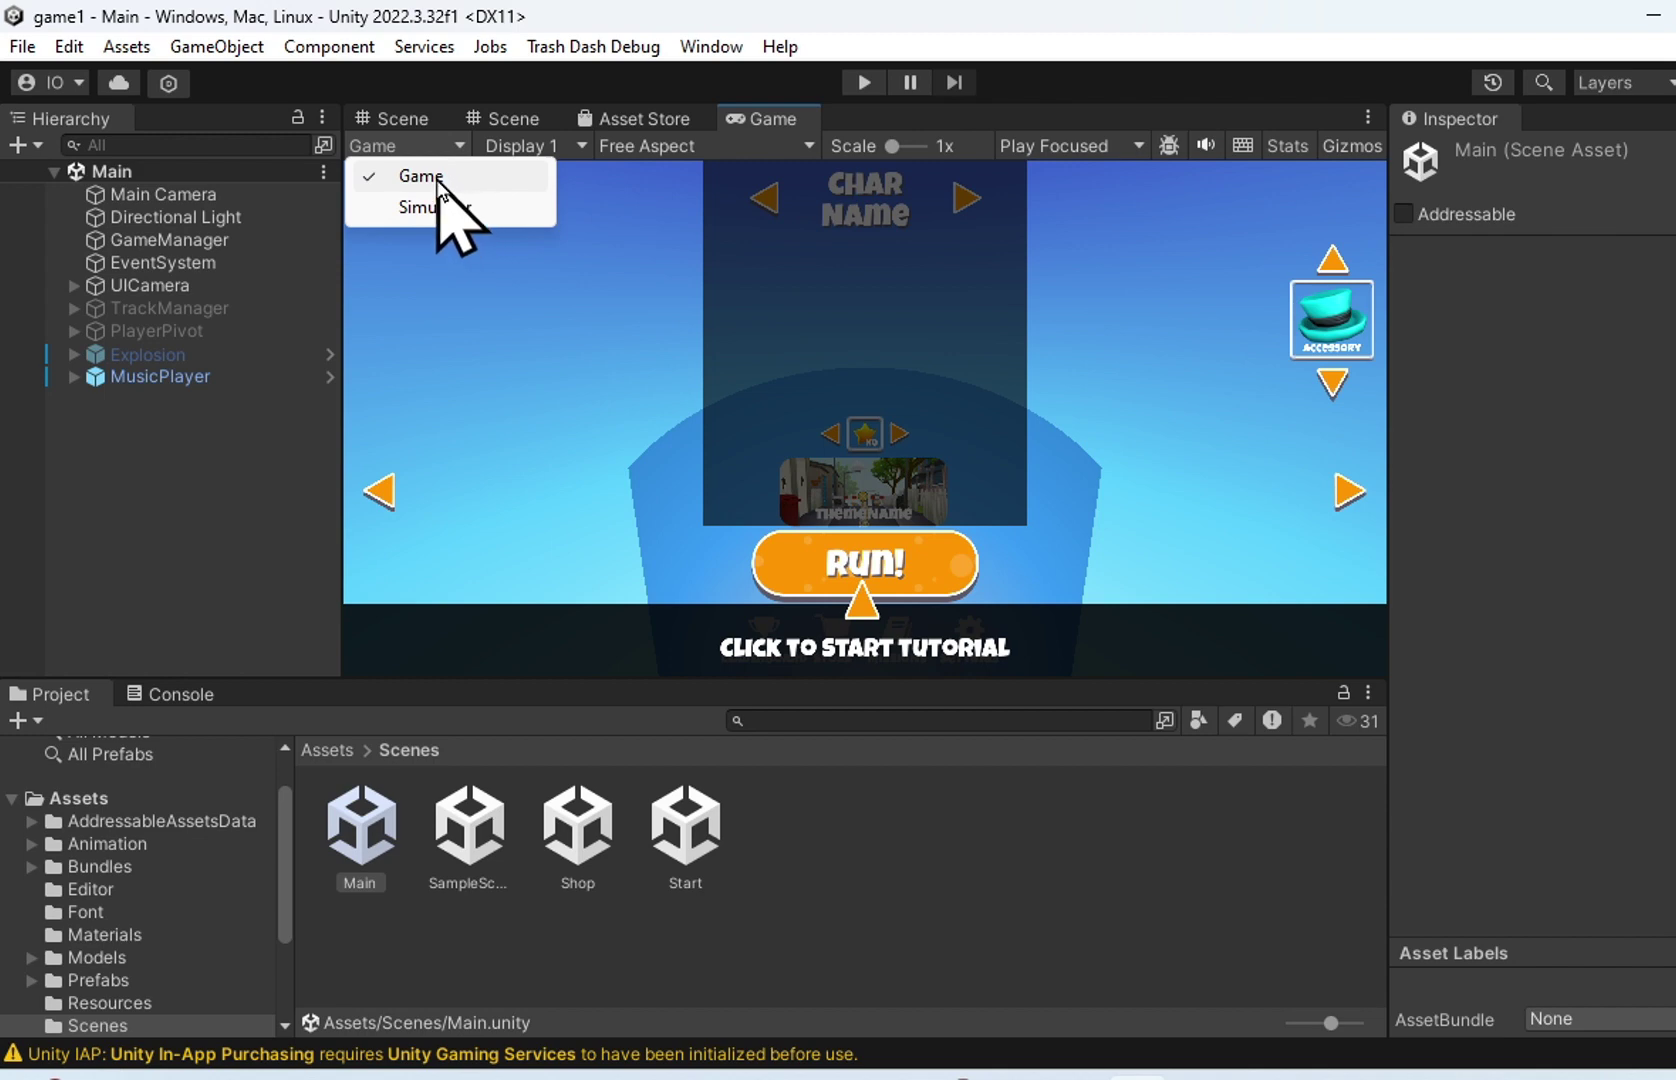
left_click(435, 207)
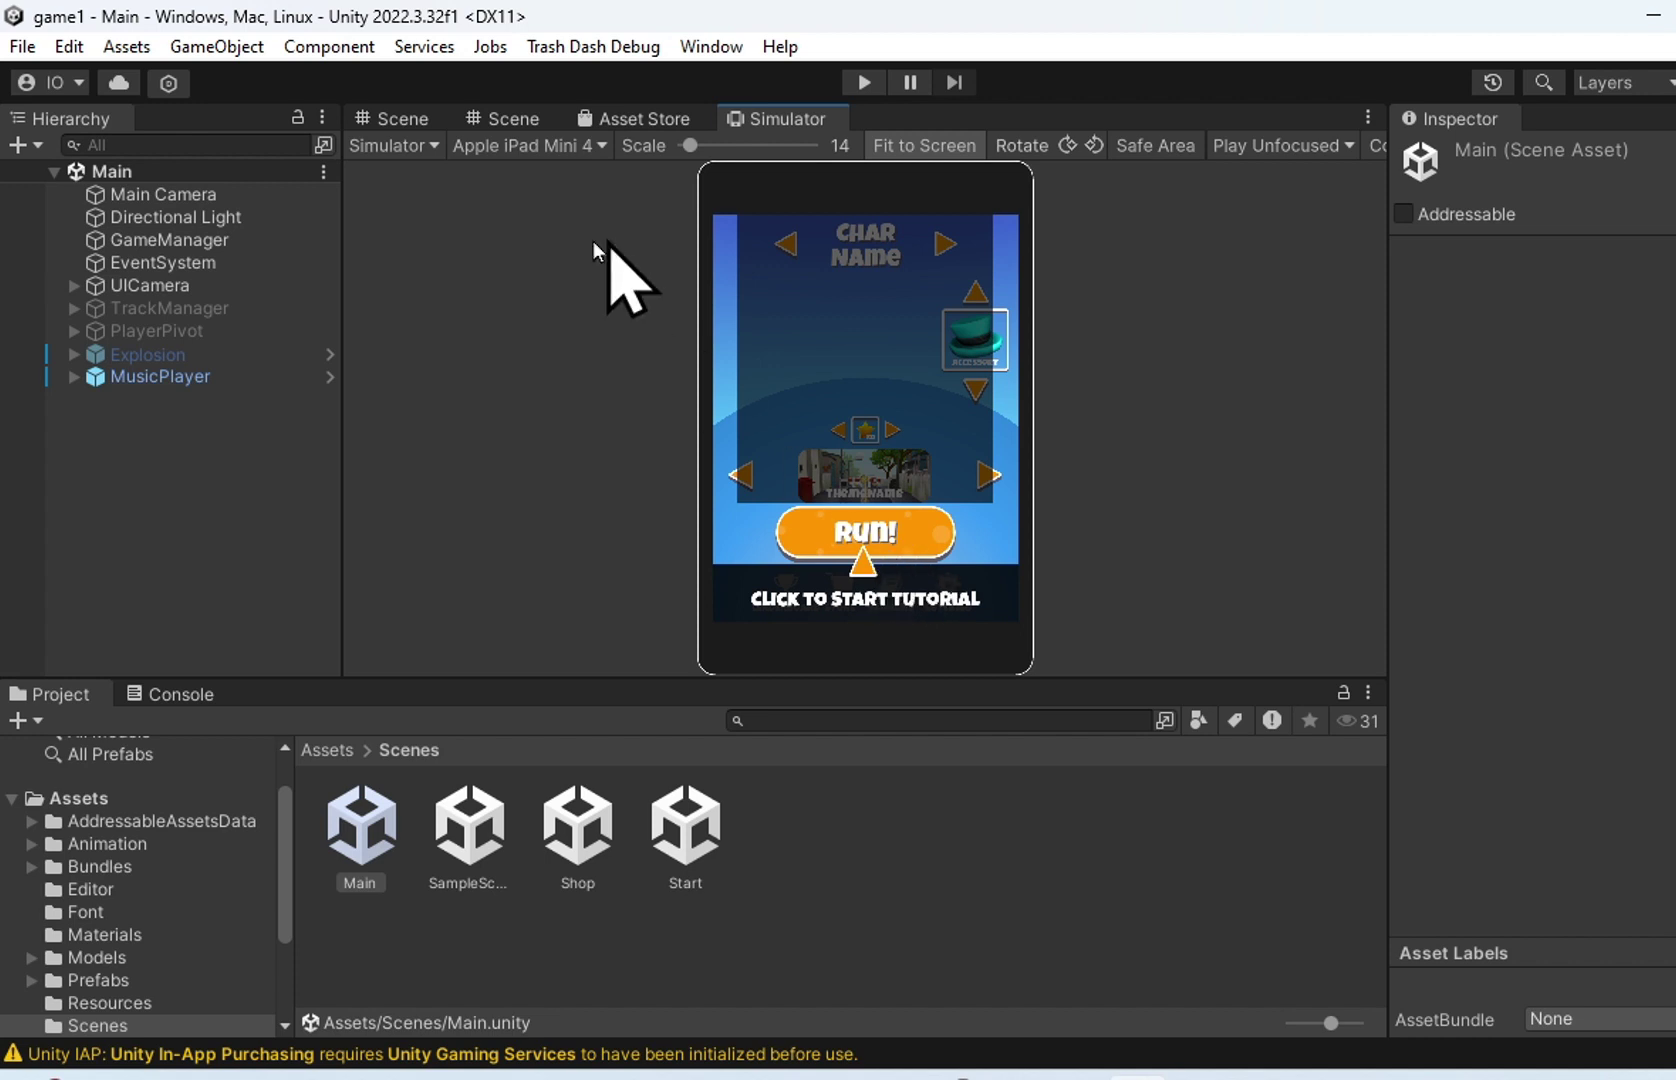
Step: Switch the preview from Simulator to Game mode and start the tutorial run in Play mode
left_click(432, 146)
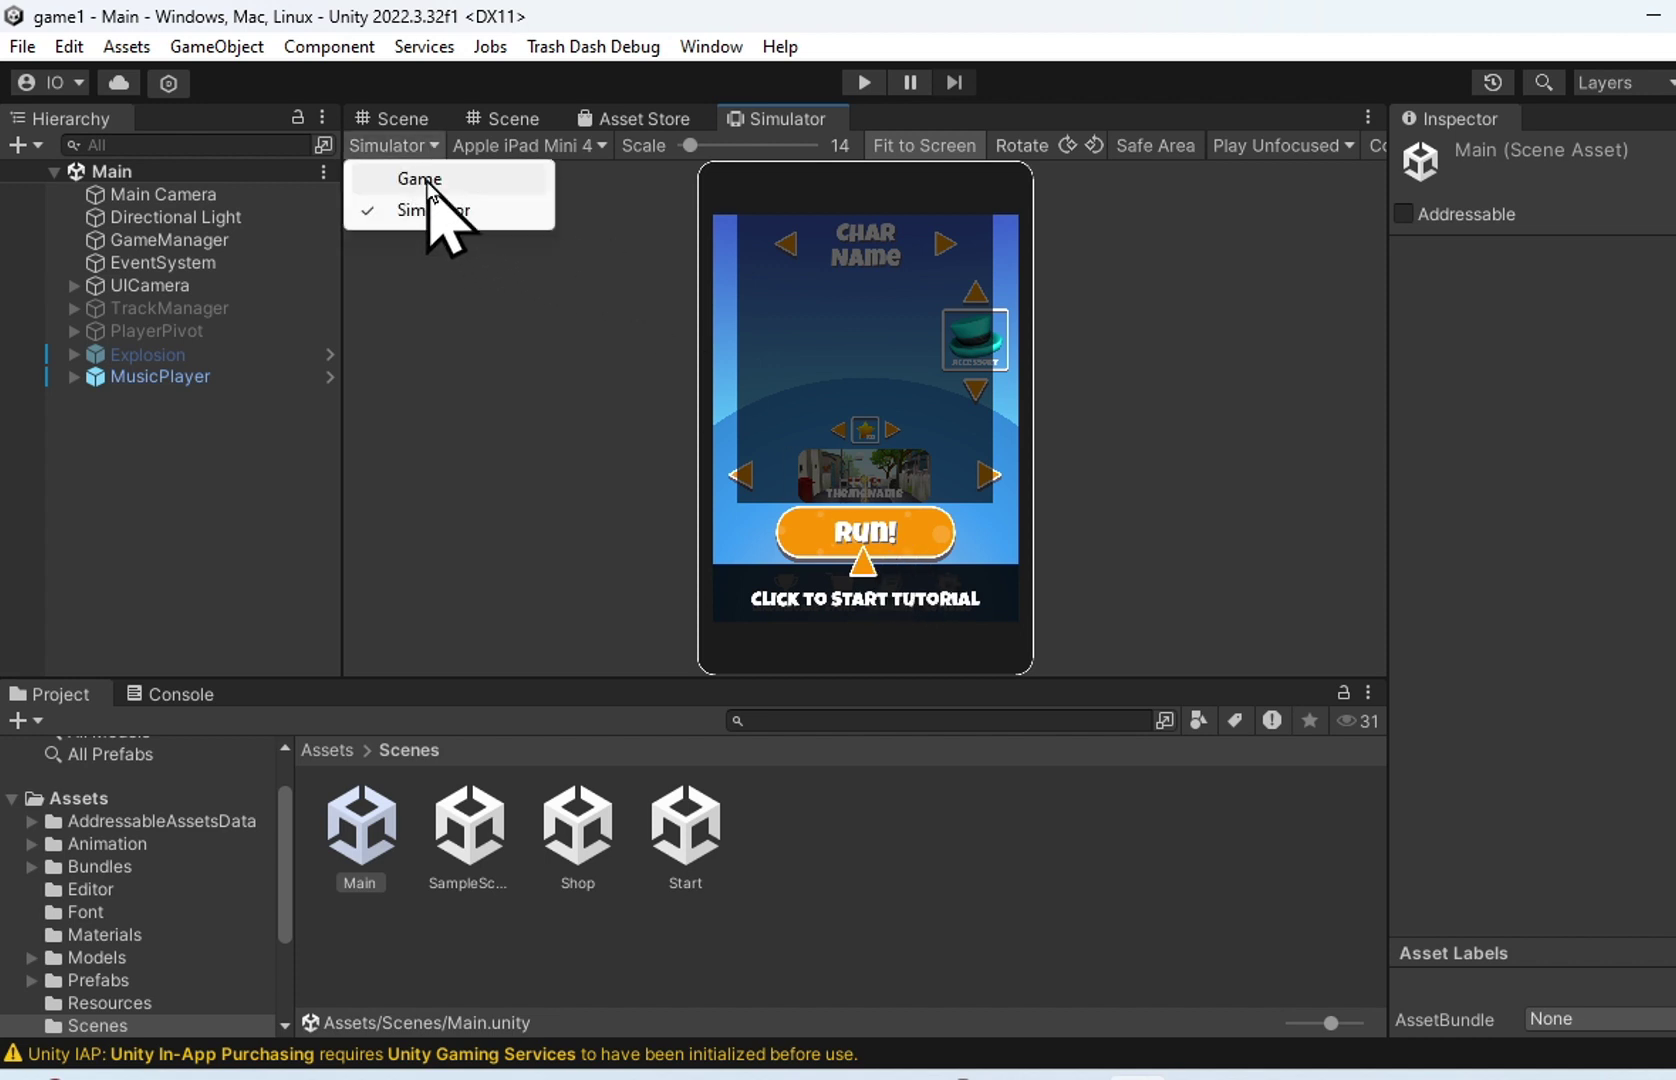
left_click(420, 180)
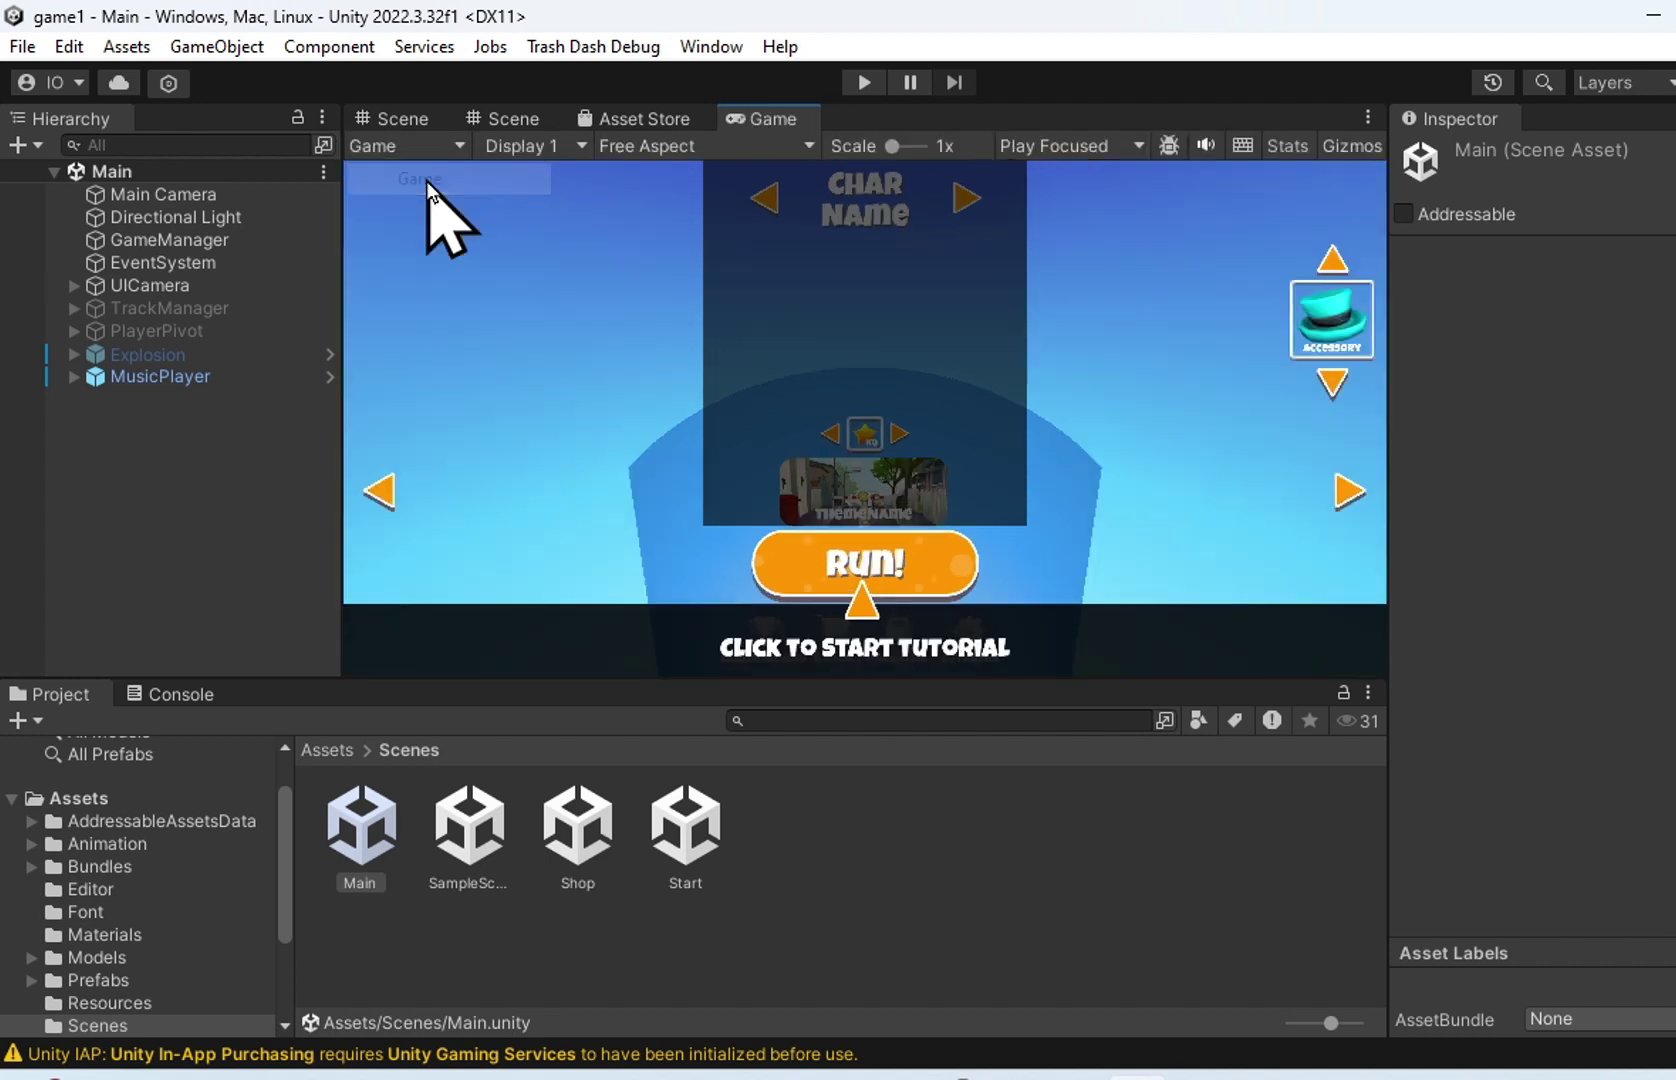
left_click(858, 82)
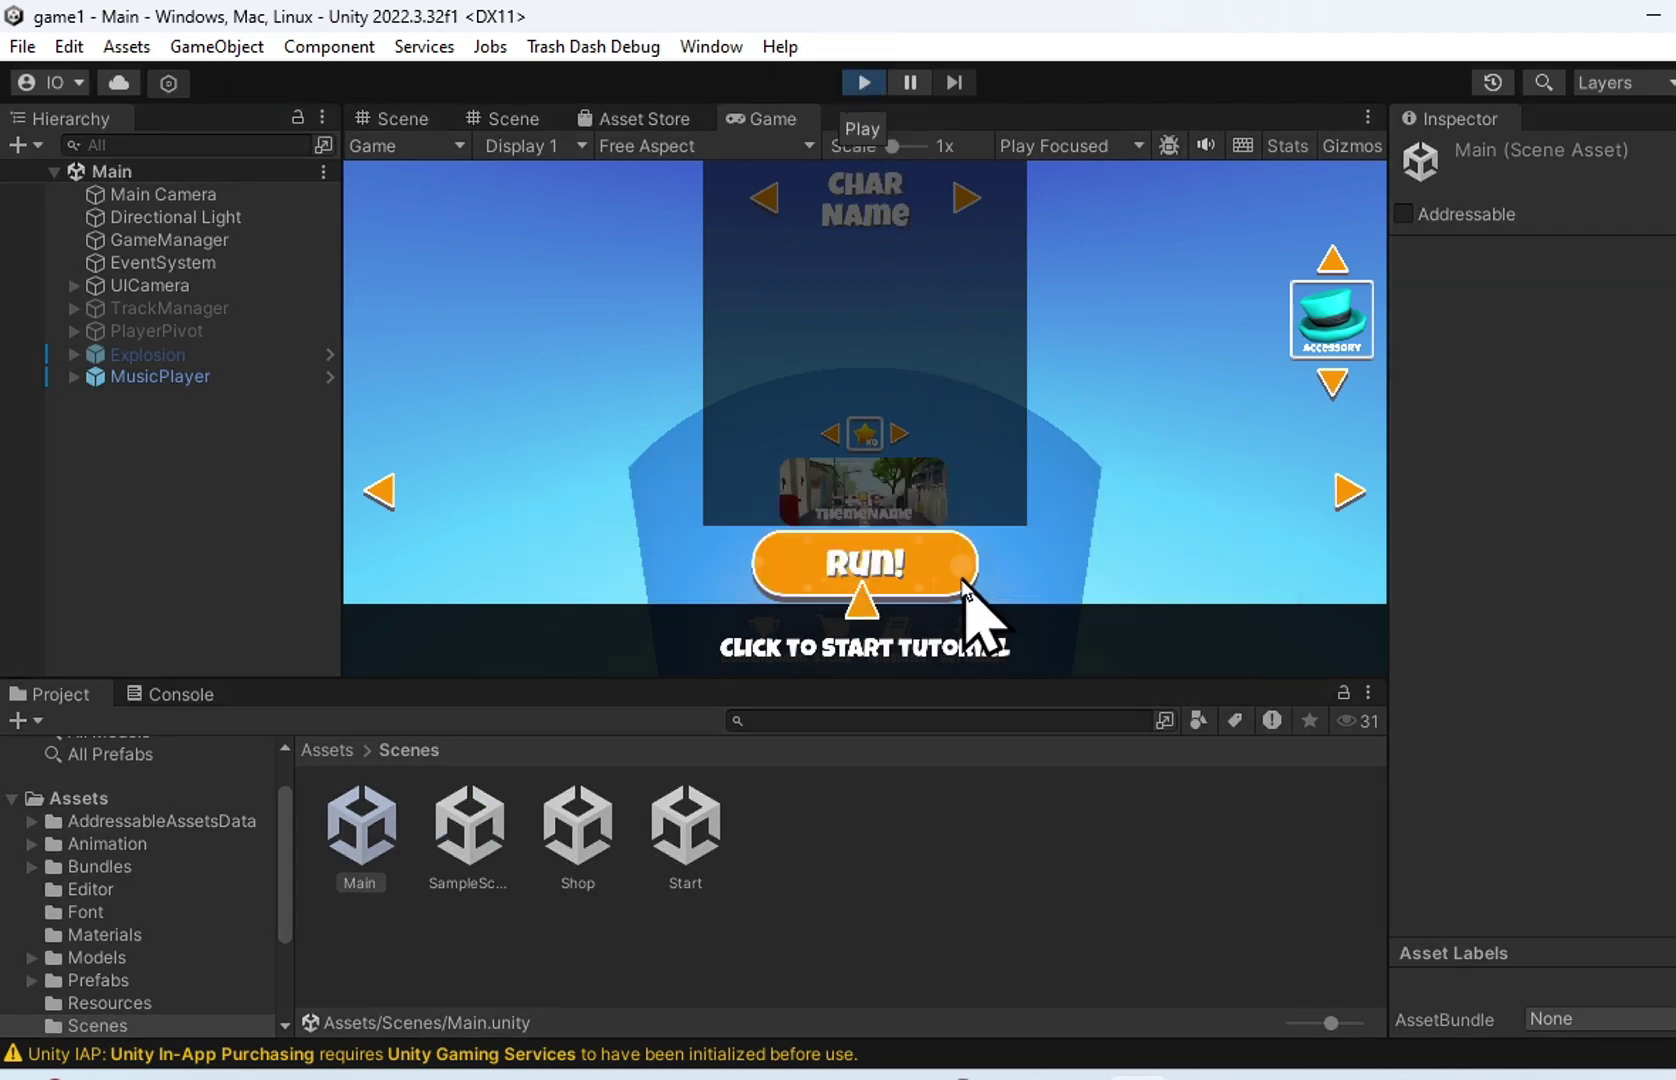
left_click(897, 577)
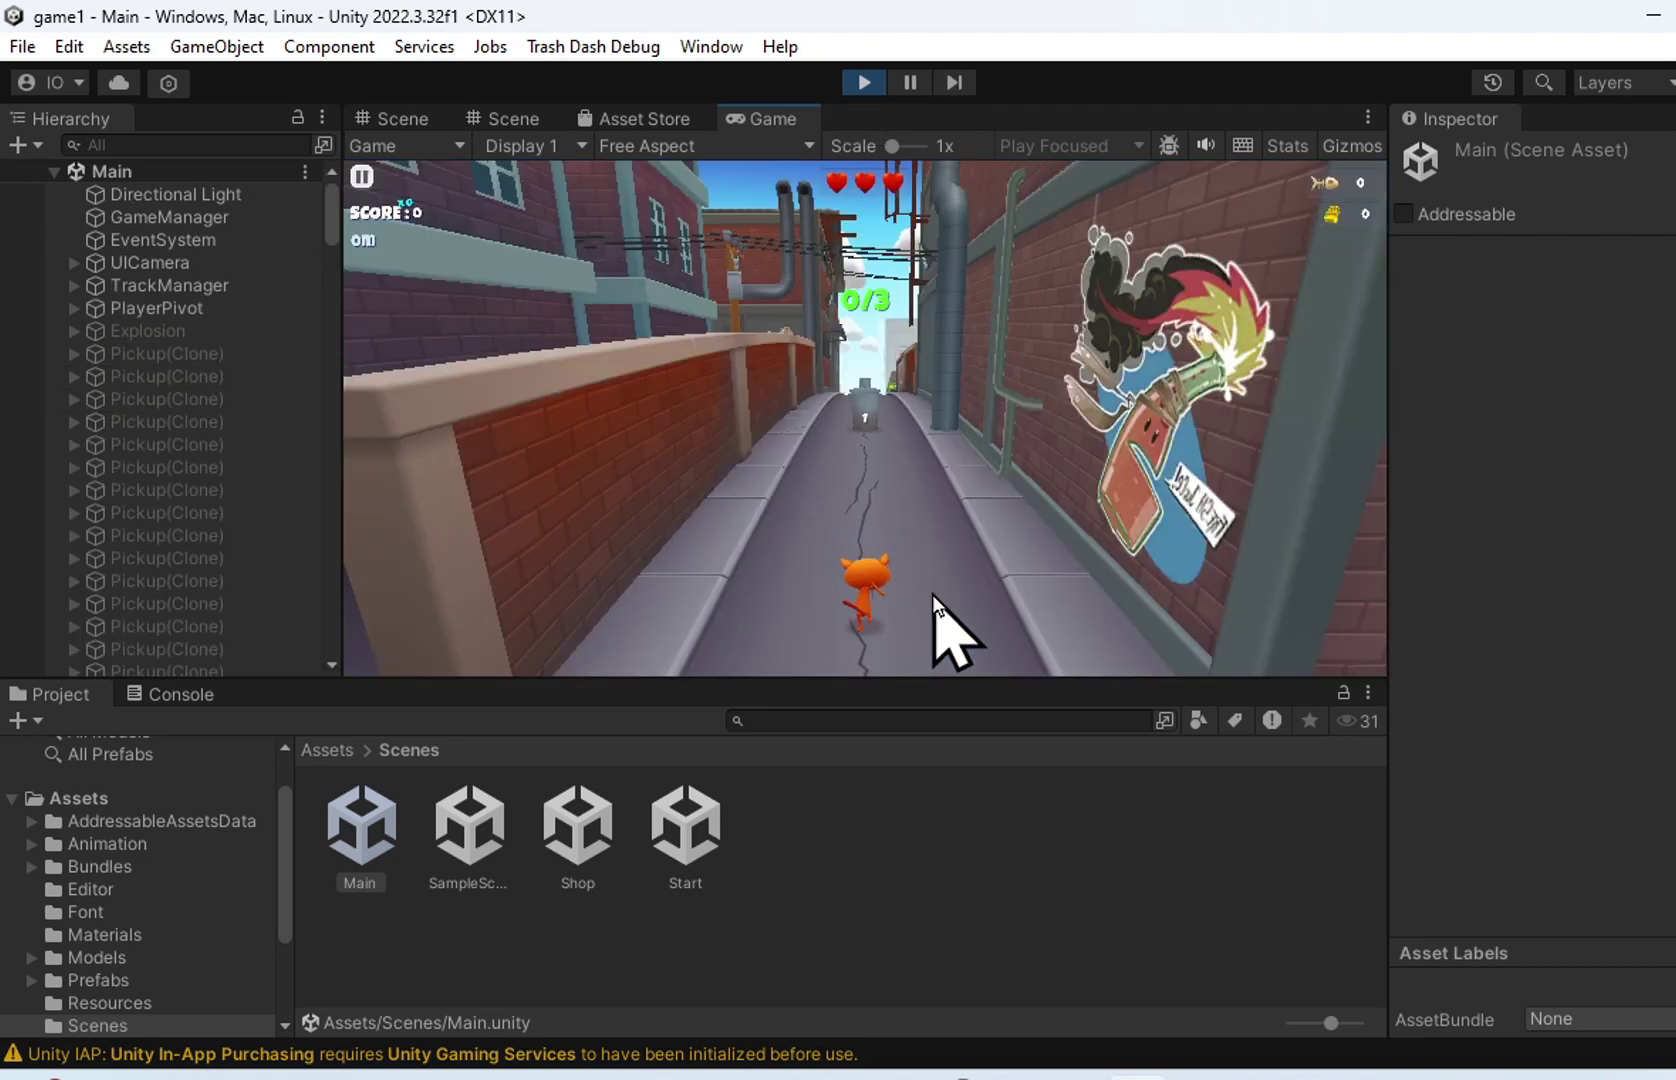
Step: Steer the cat sideways between lanes to get past the trash cans in the tutorial run
key("Left")
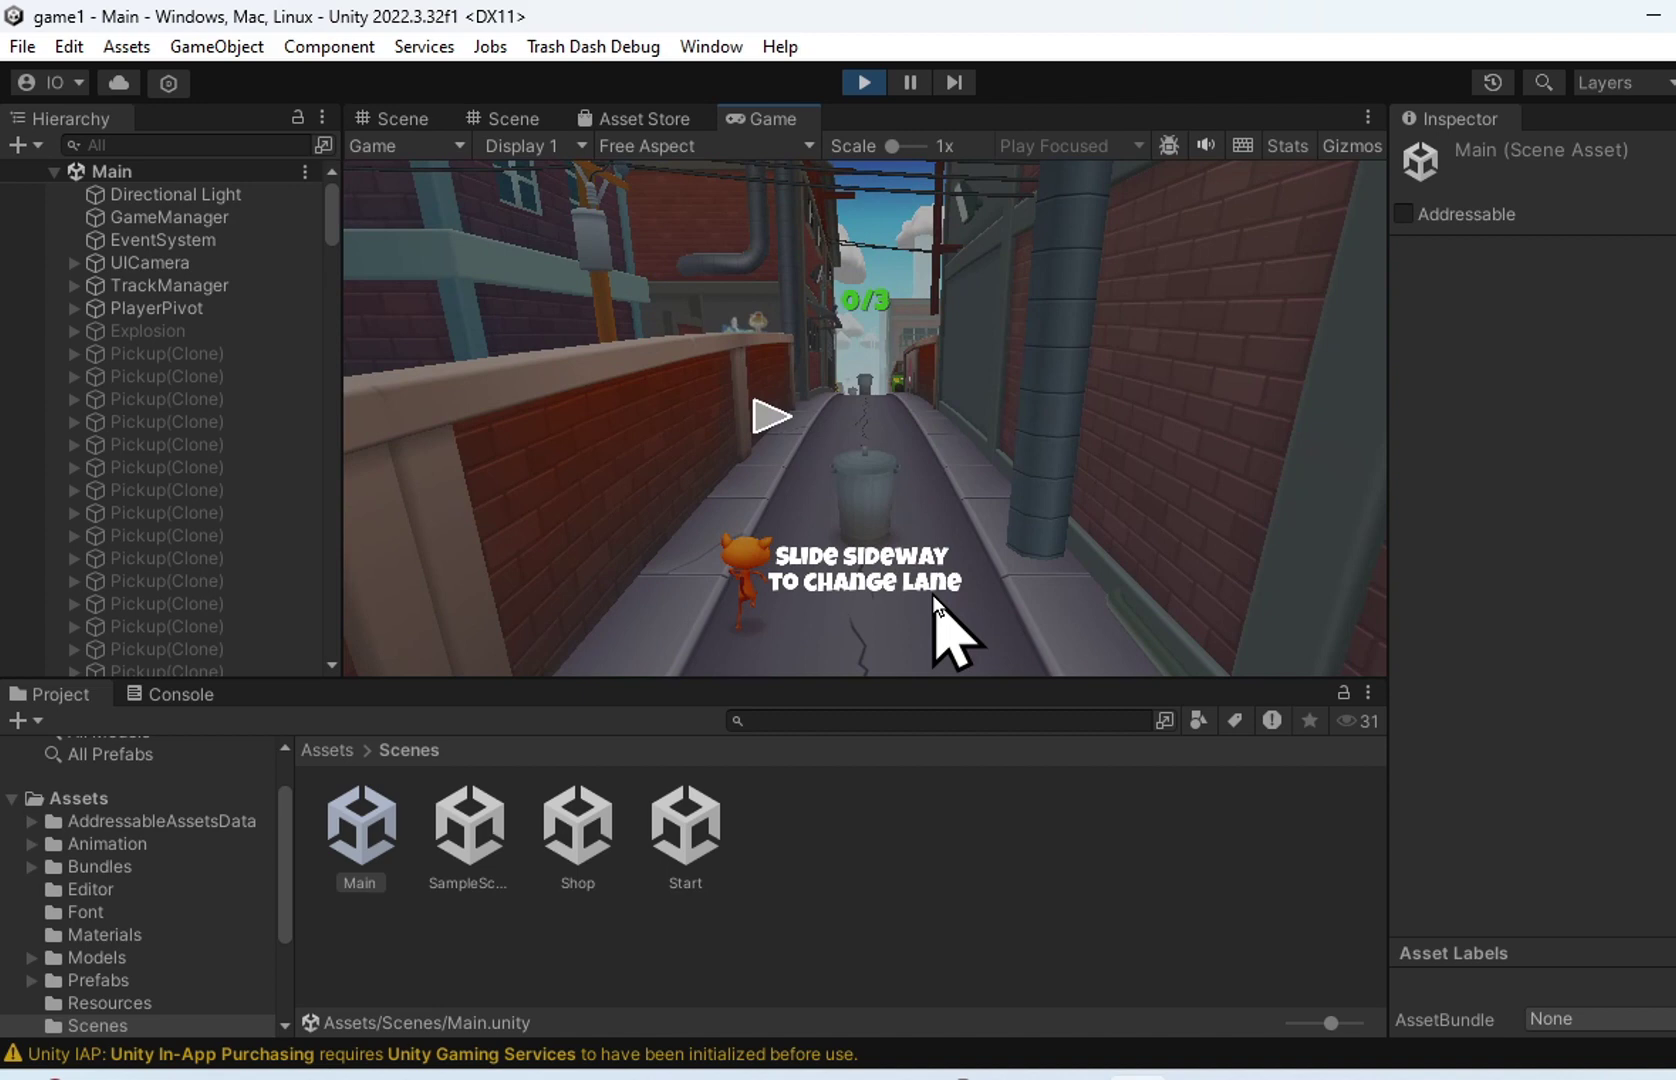
key("Right")
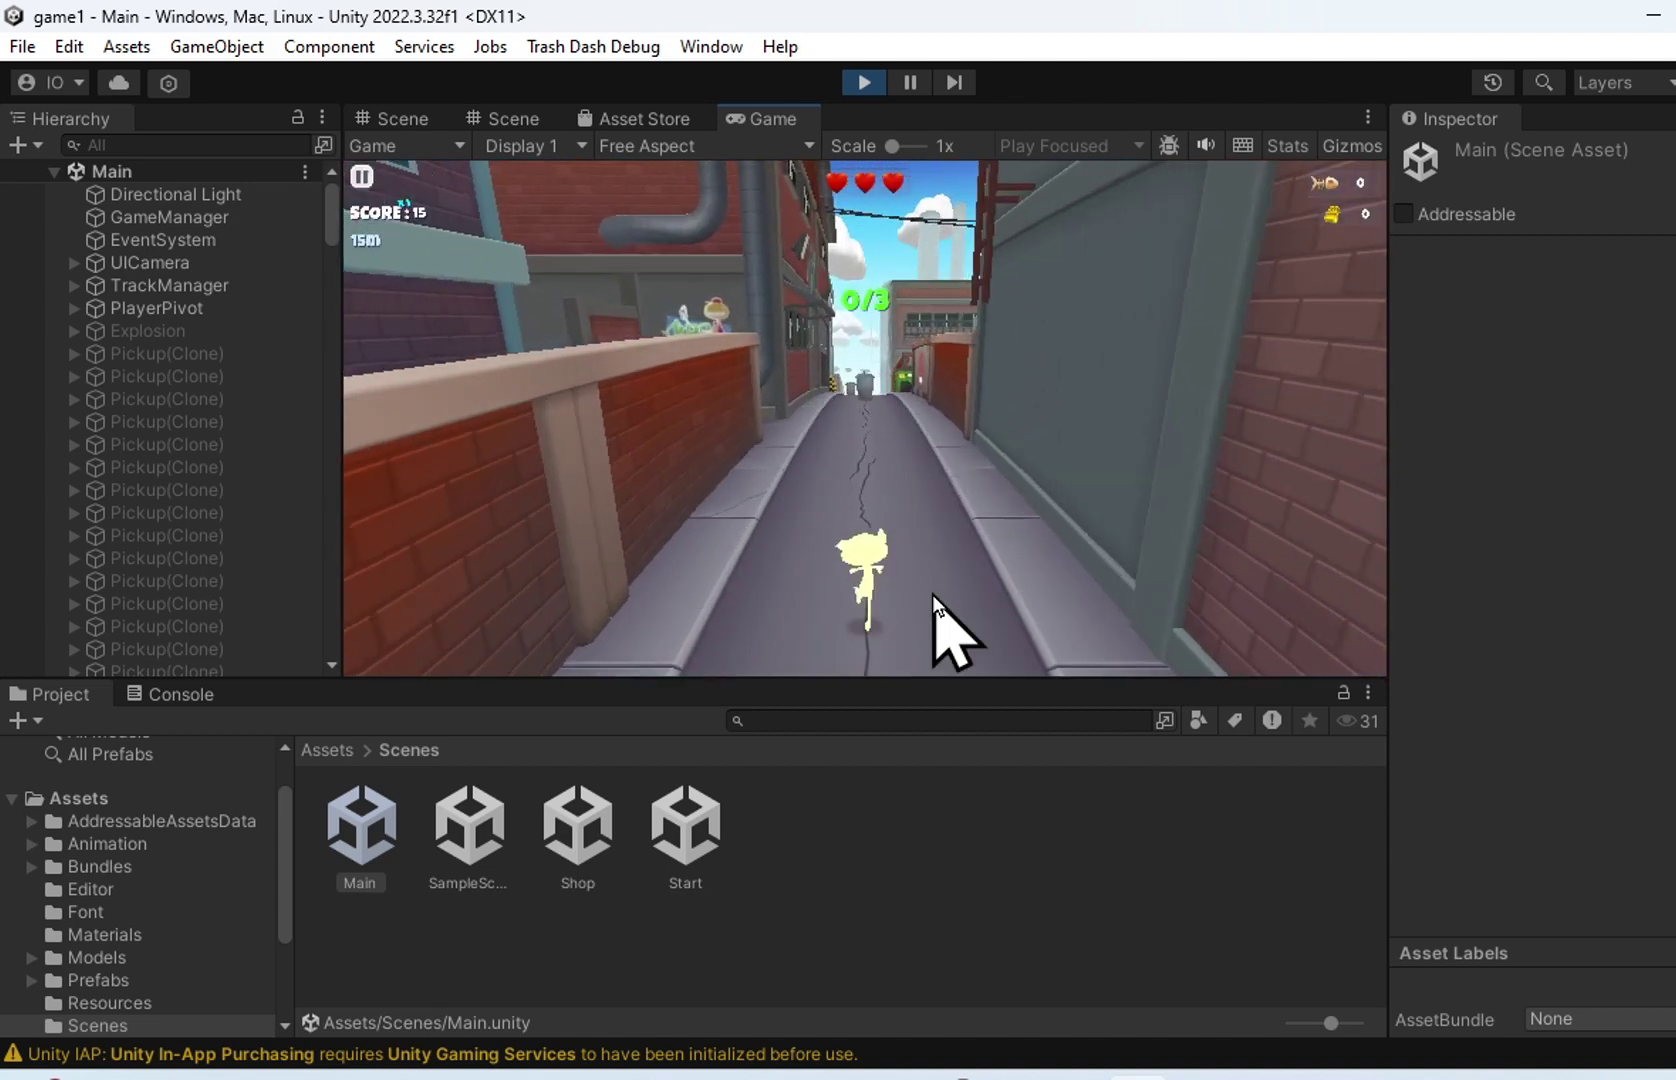
key("Left")
key("Right")
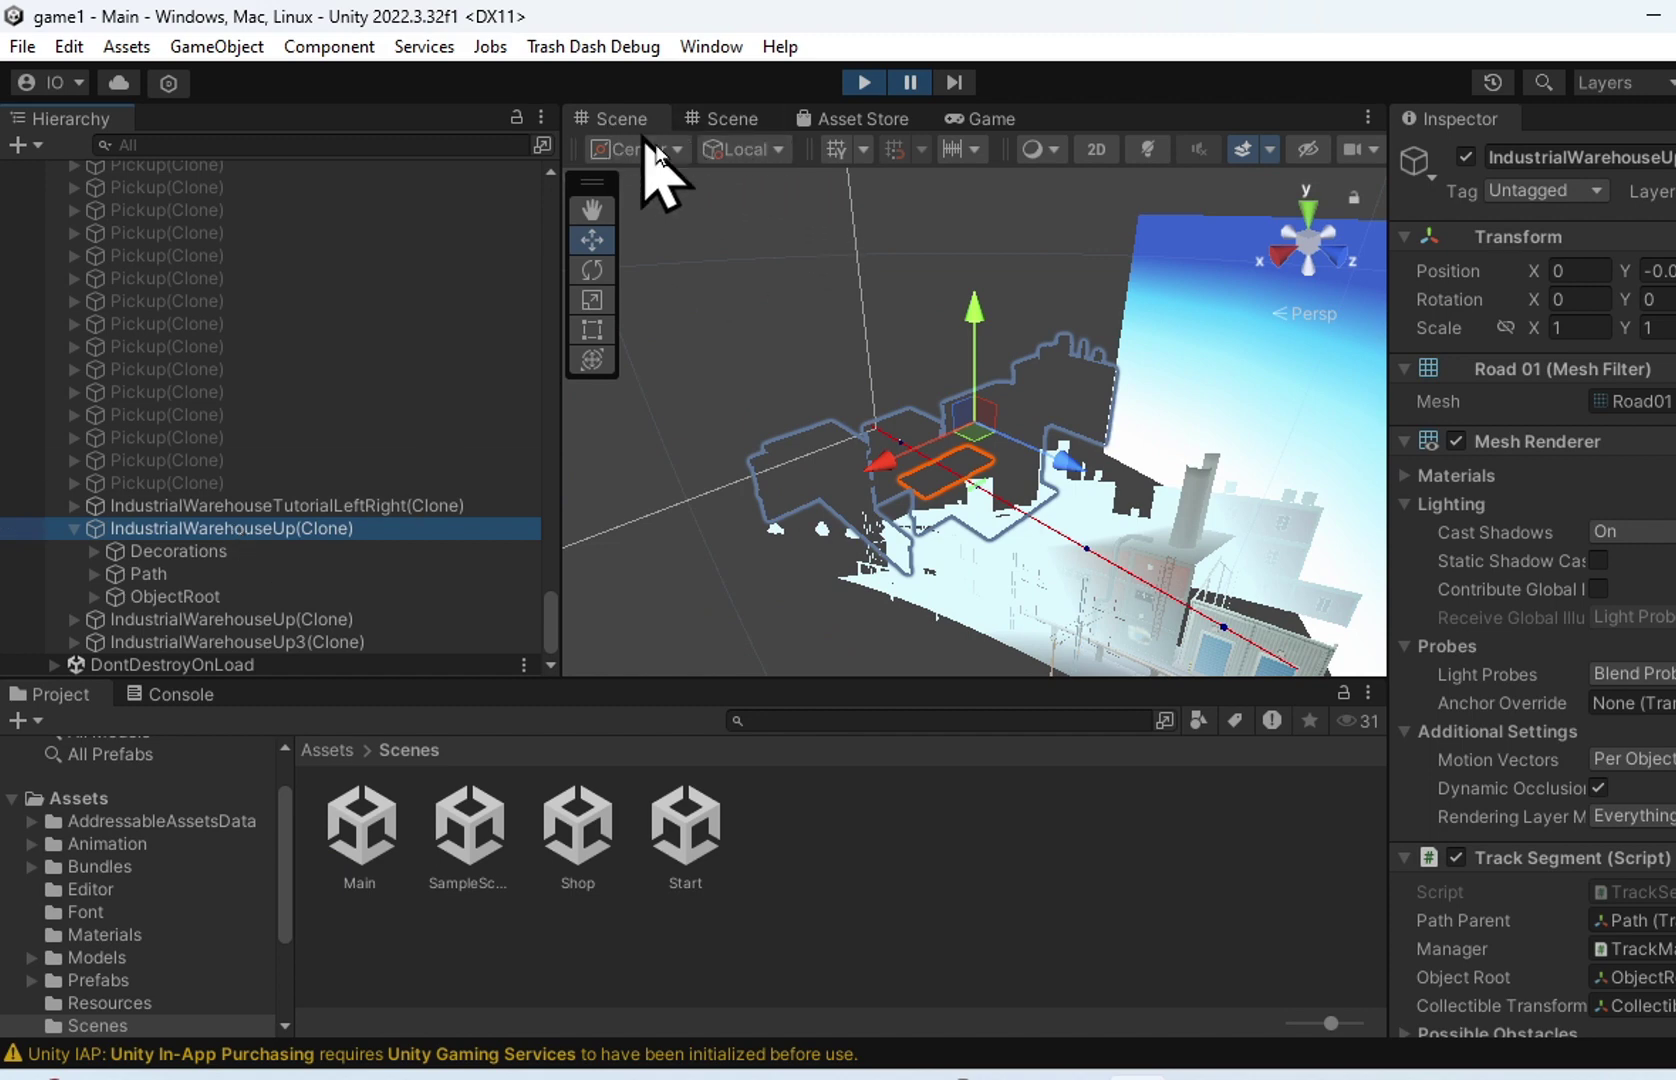
Step: Examine the second IndustrialWarehouseUp(Clone) track segment up close in the paused scene and stop the game
middle_click_drag(1095, 389, 980, 277)
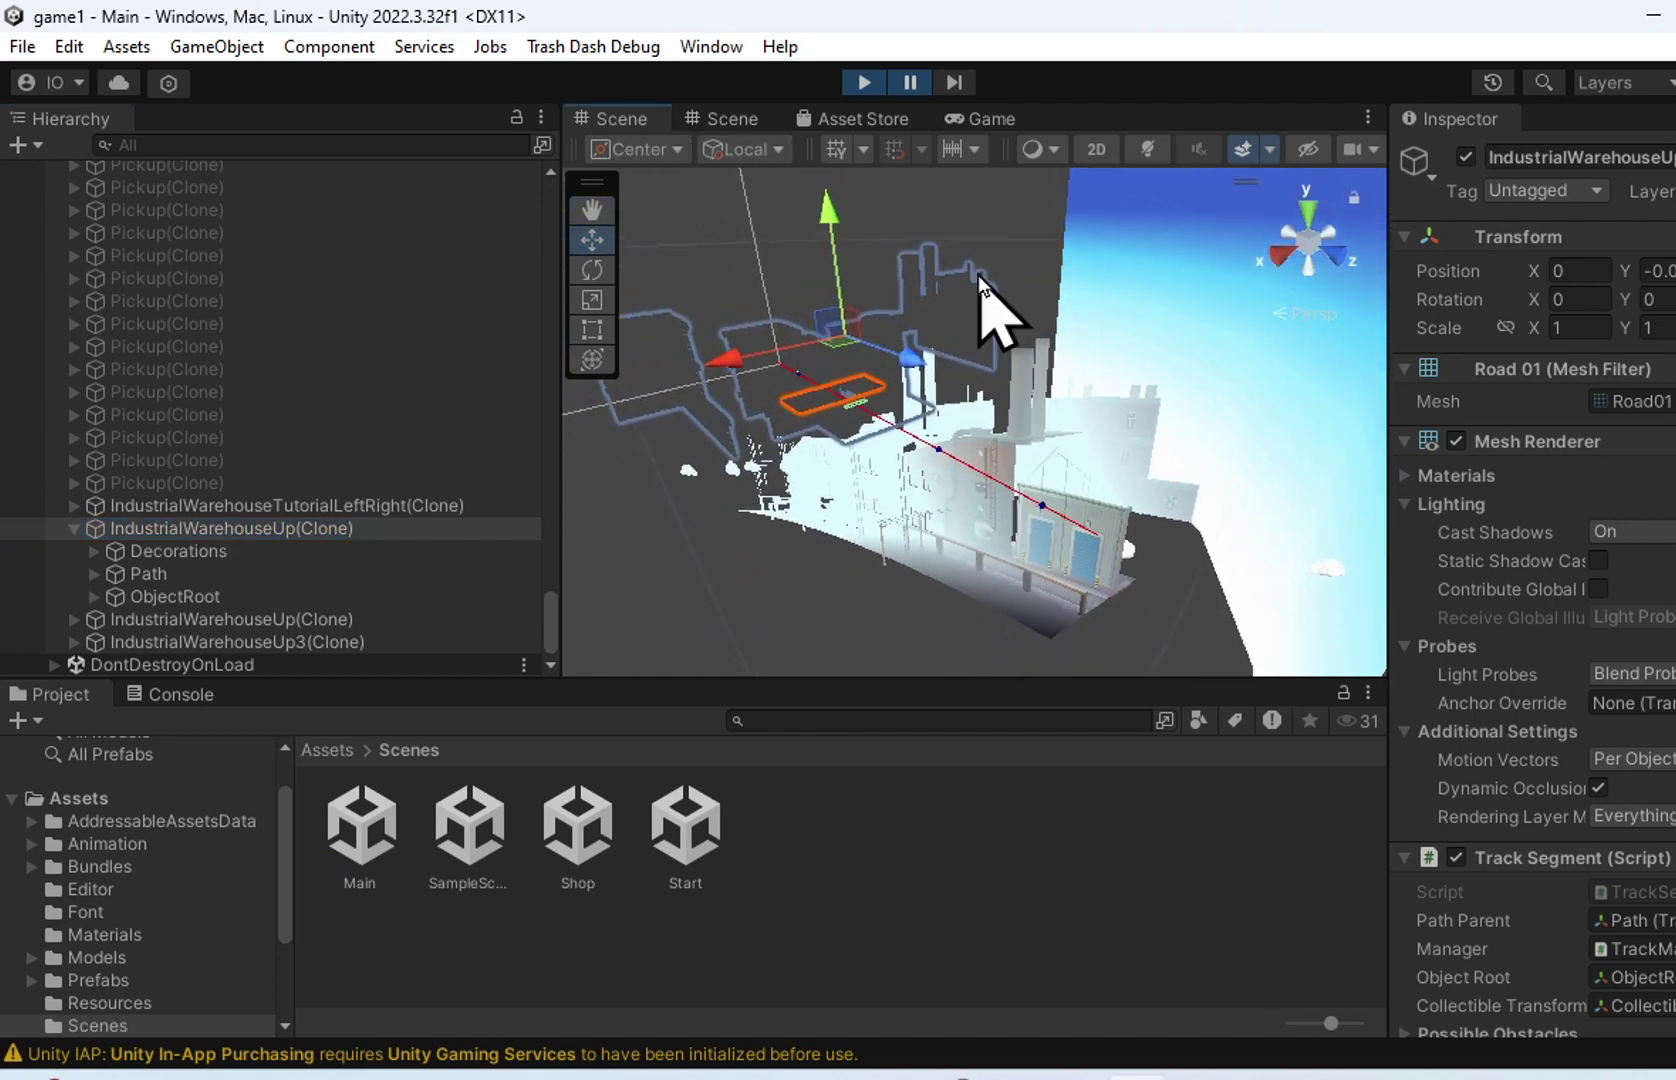
key("f")
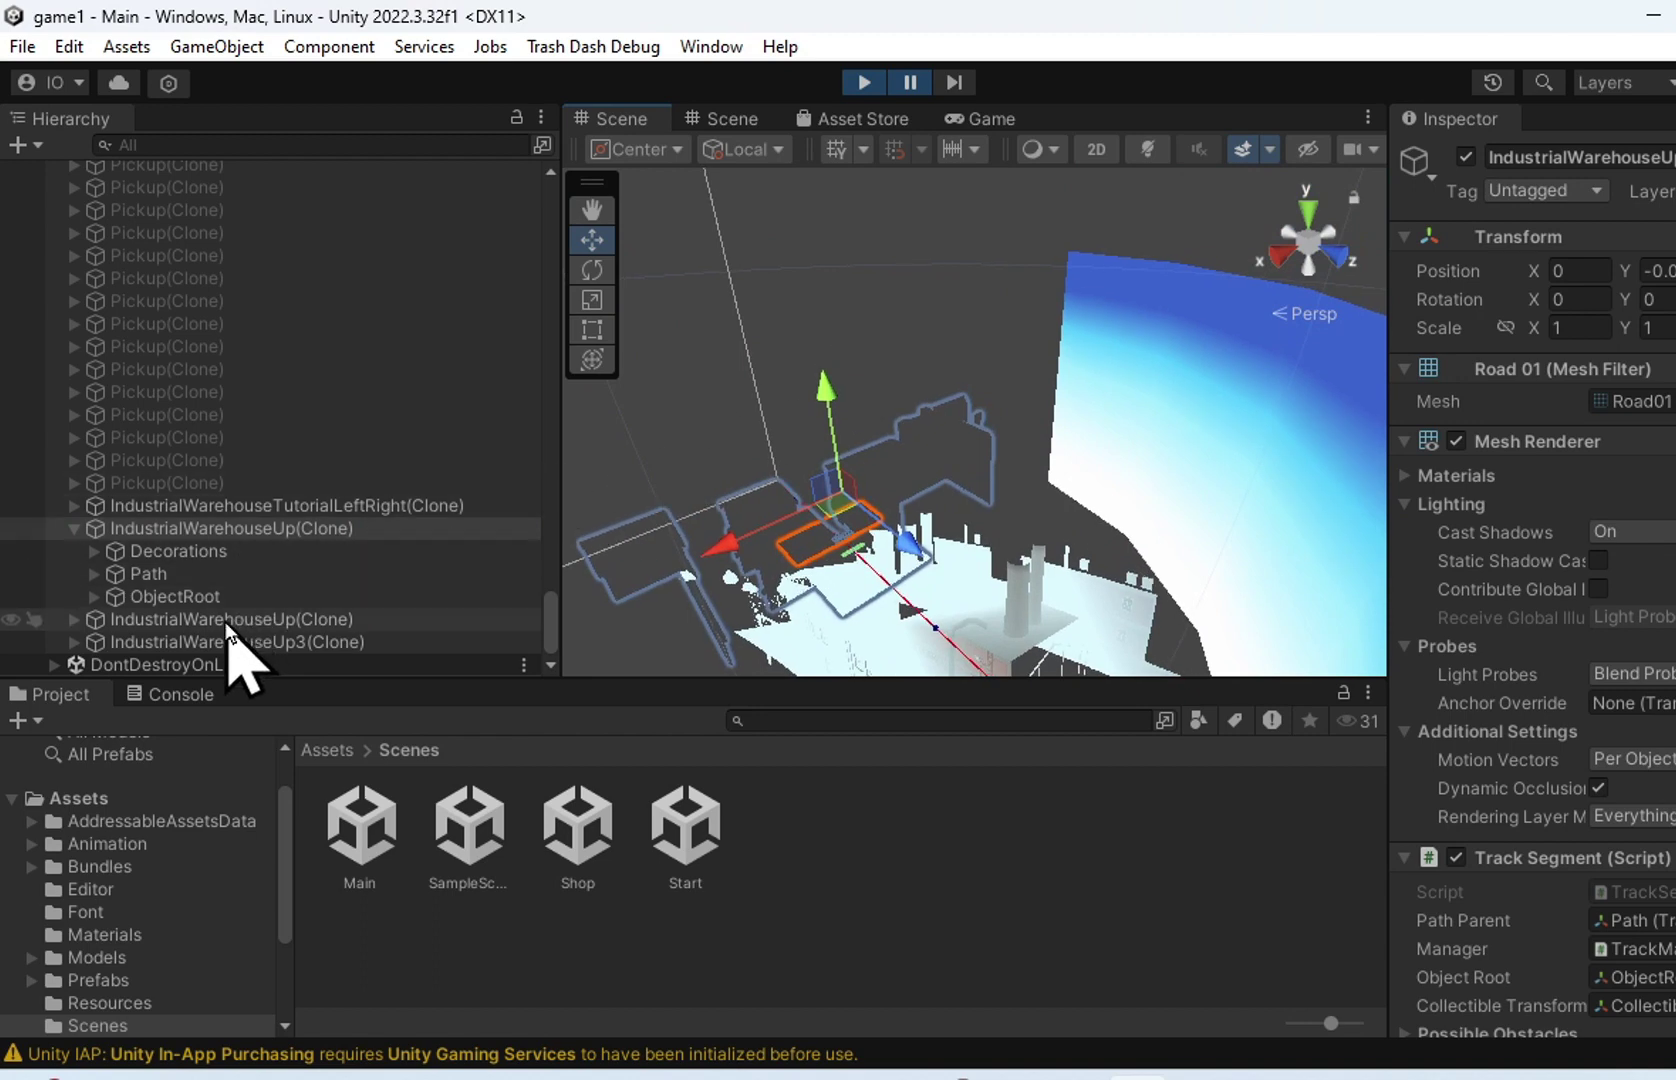
double_click(228, 621)
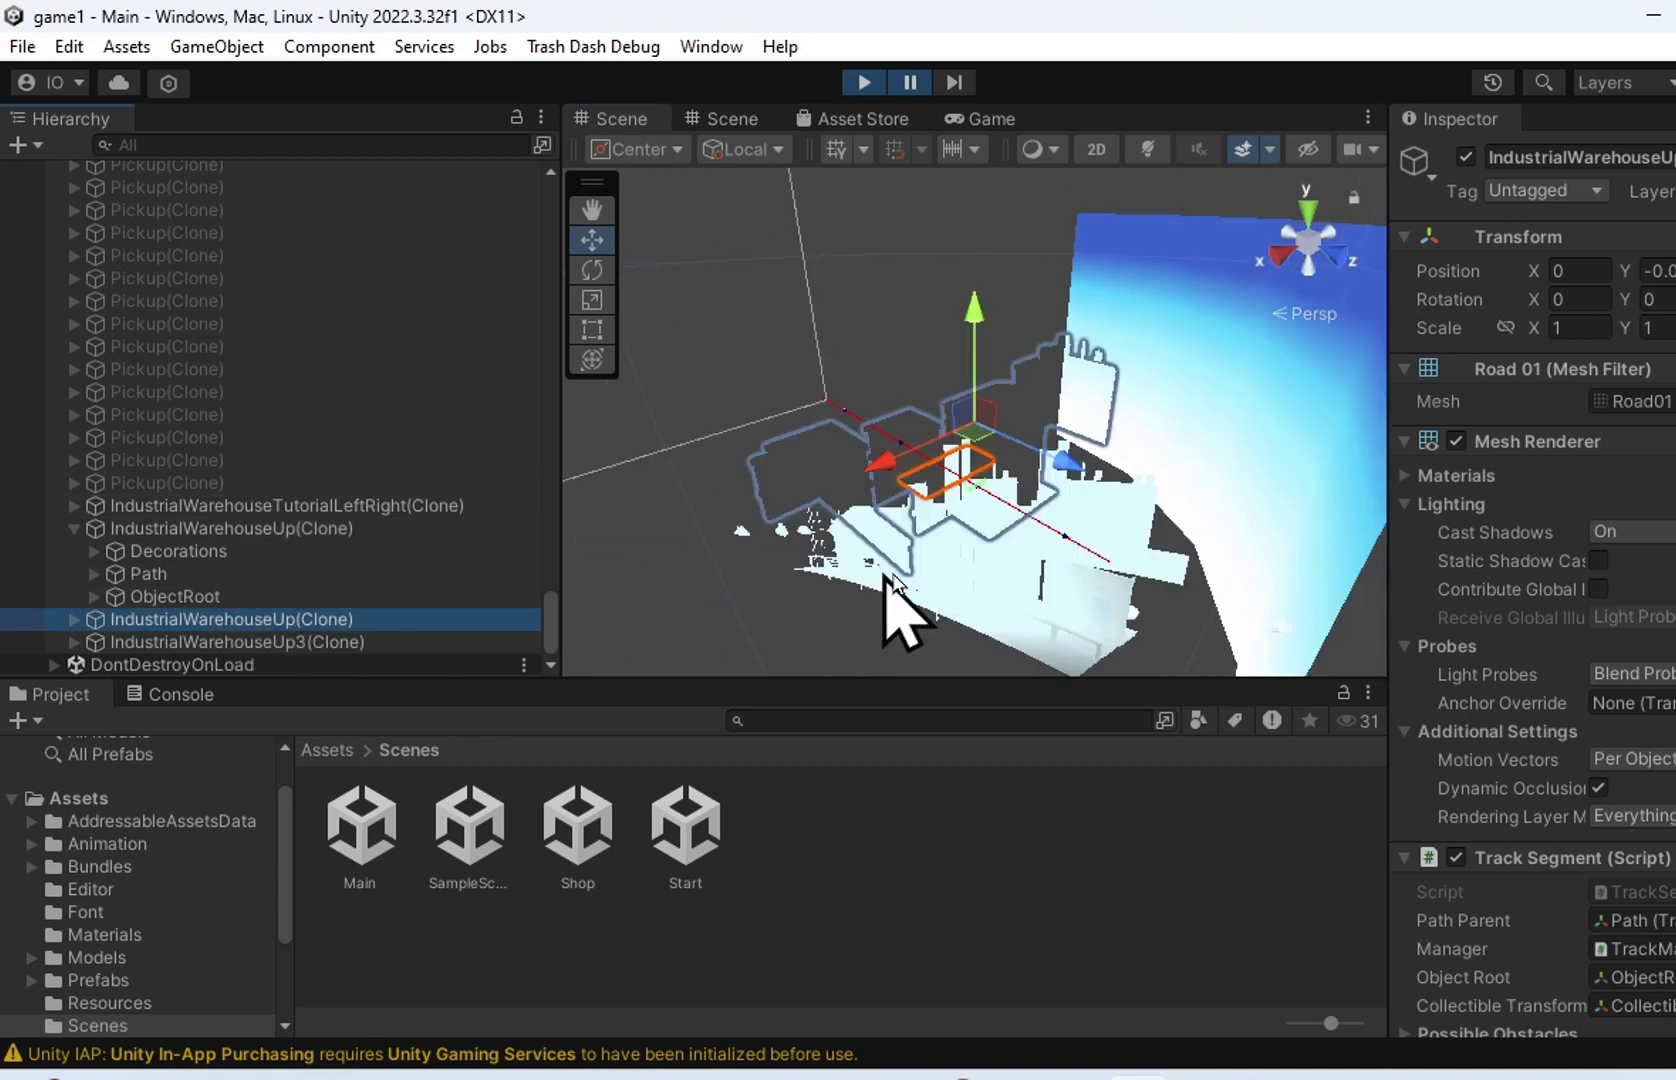
scroll(975, 575, "up", 8)
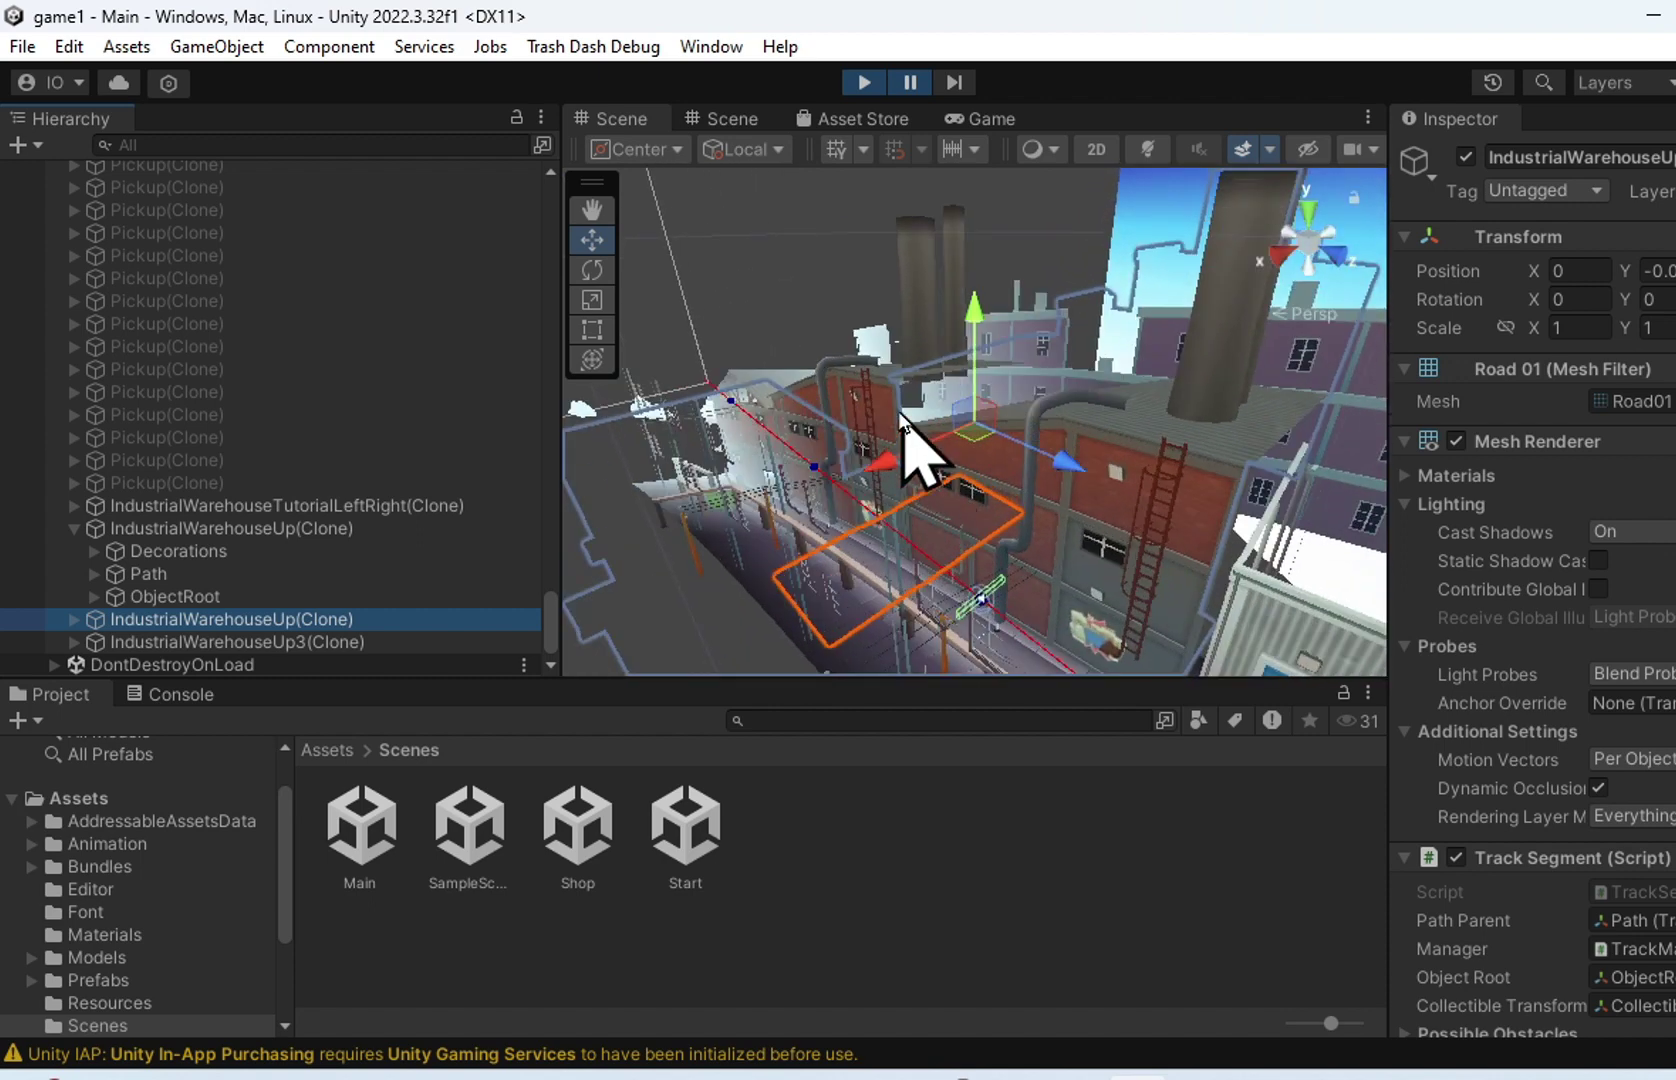
left_click(864, 81)
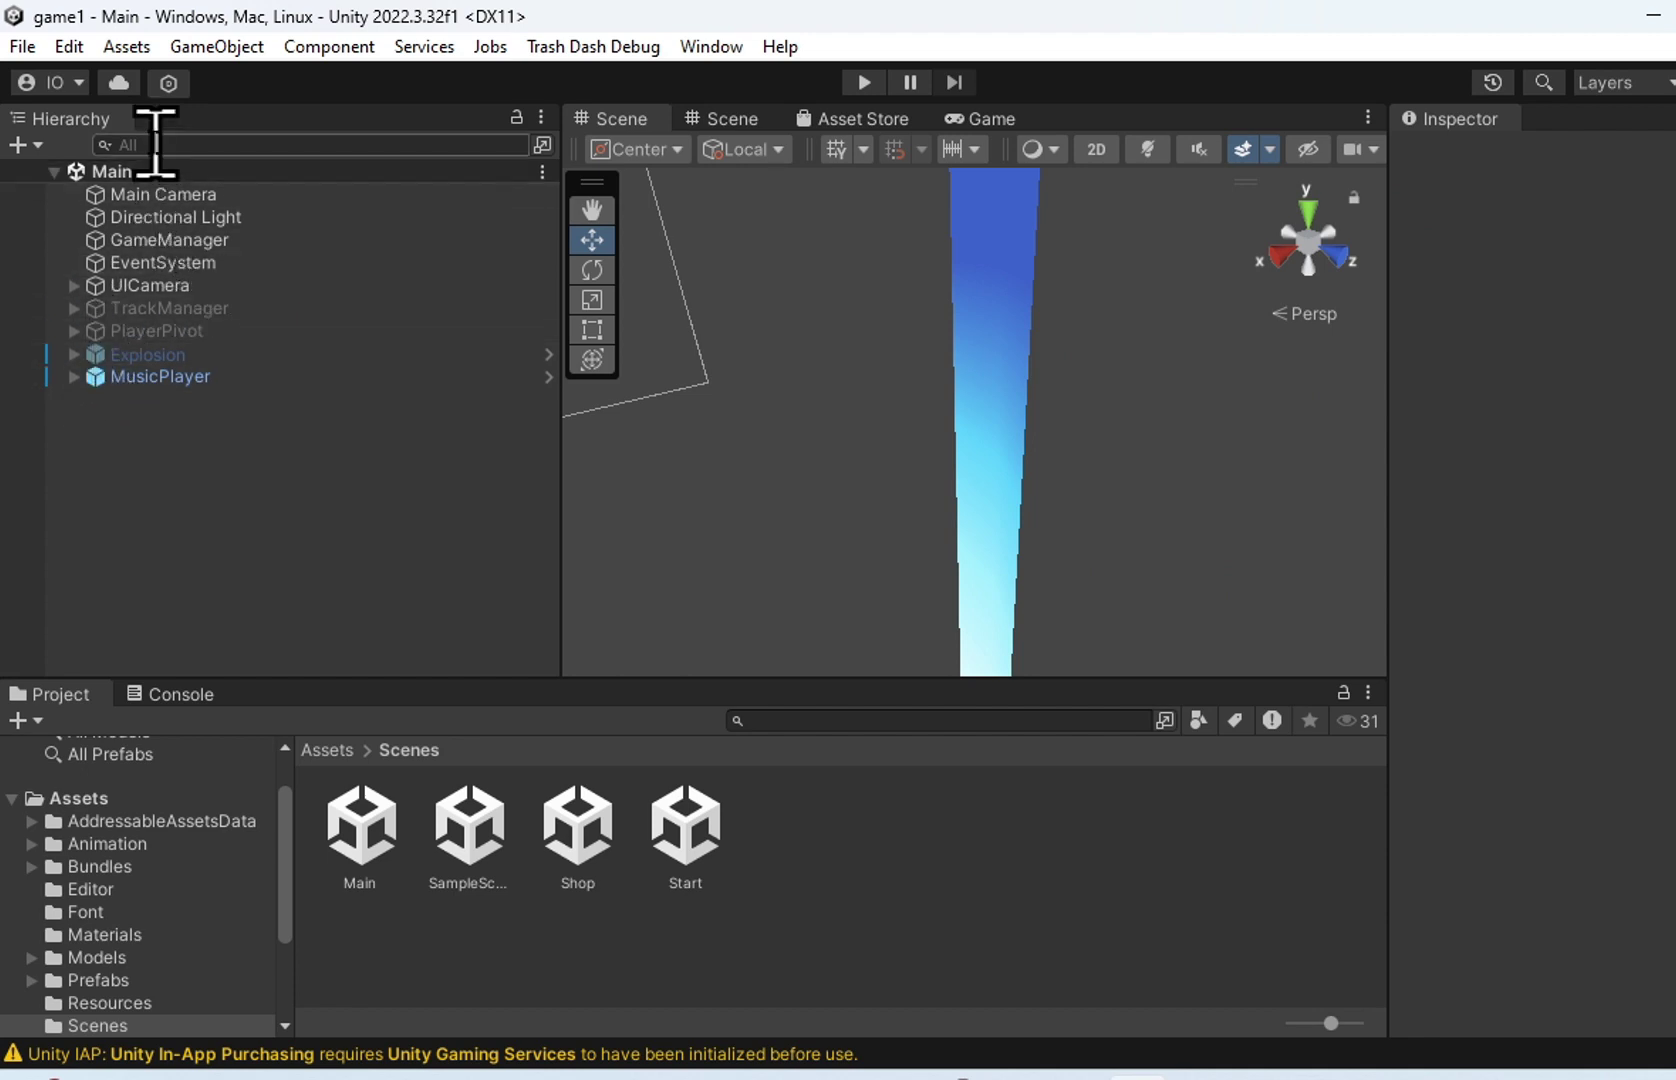
Step: Restart the tutorial run and pause it to find the IndustrialWarehouse track segments at the end of the Hierarchy
left_click(865, 83)
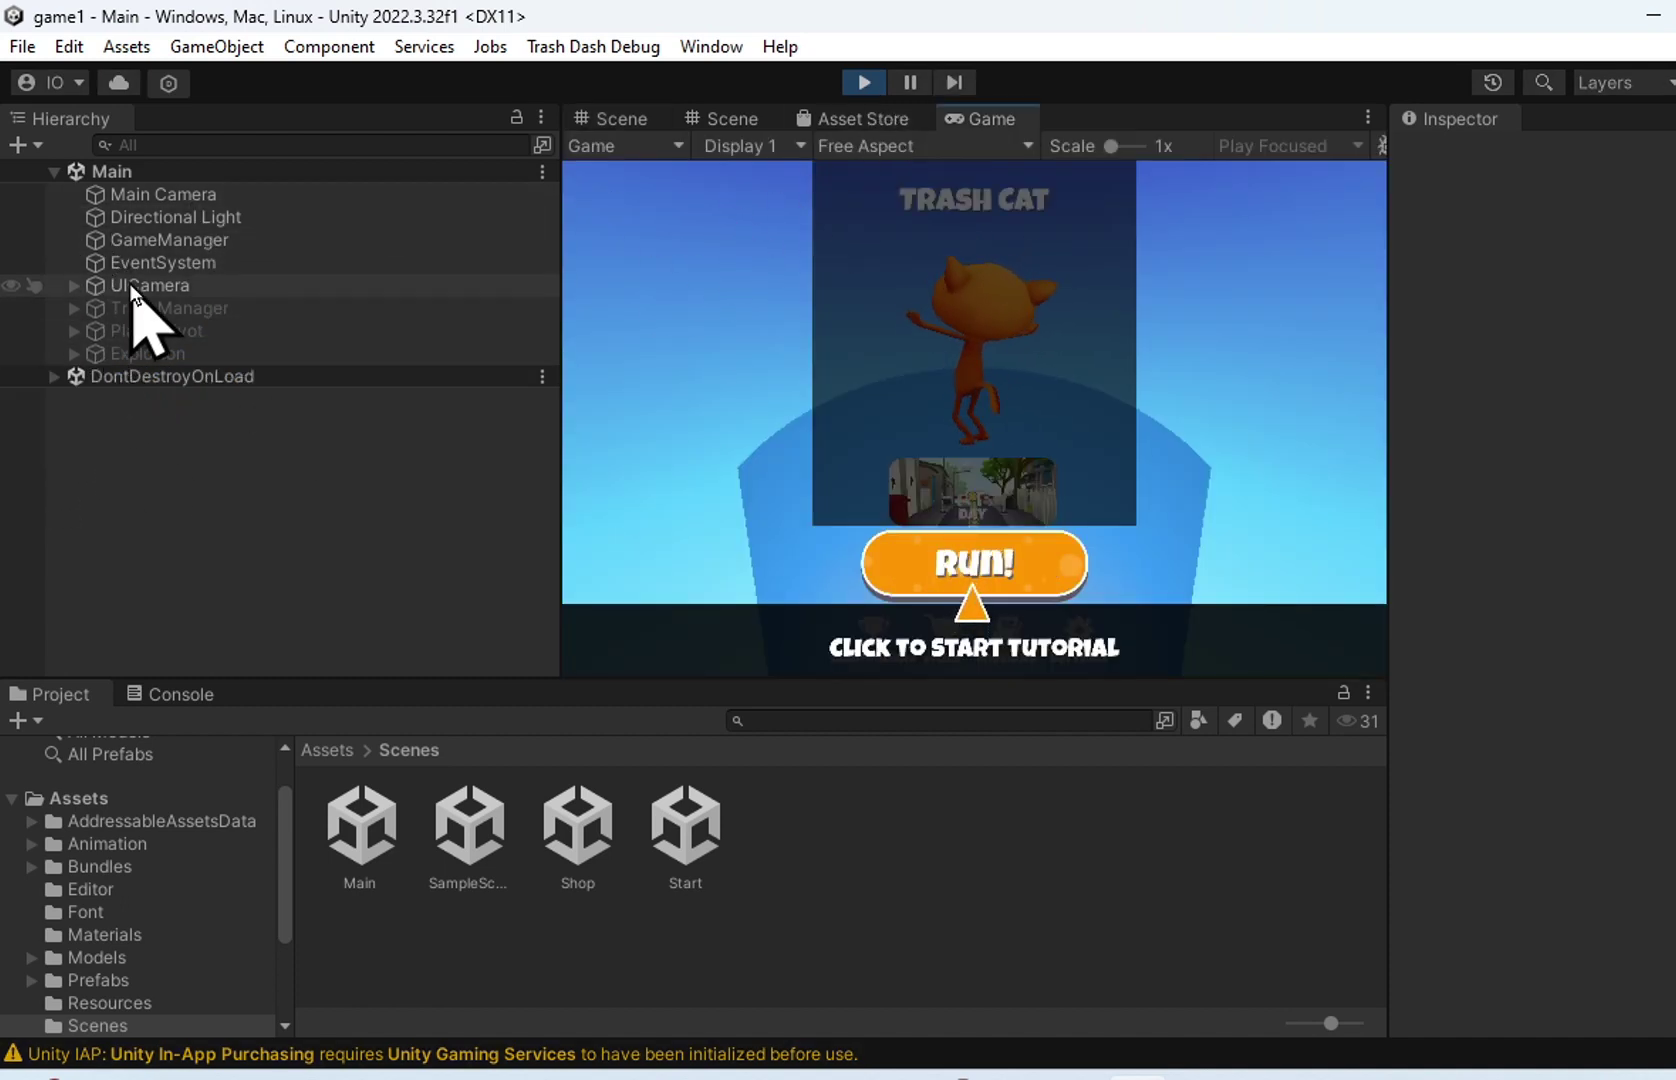
left_click(982, 555)
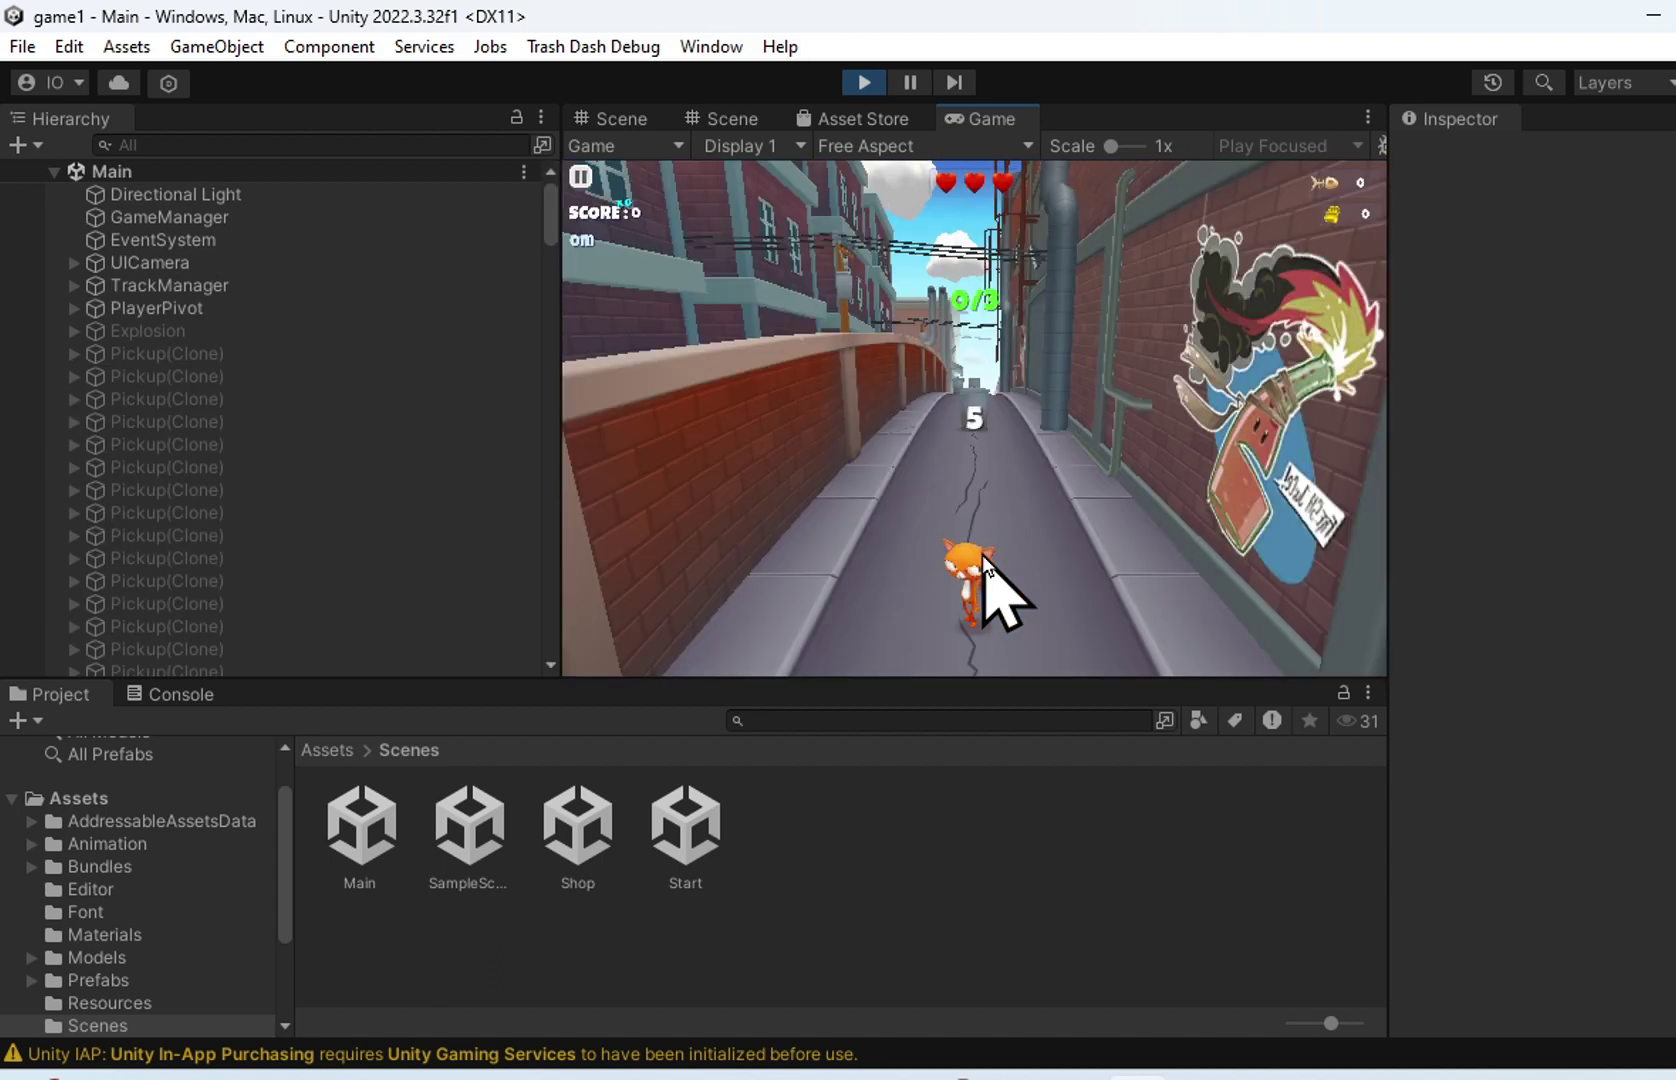
left_click(912, 82)
scroll(320, 482, "down", 5)
scroll(420, 470, "down", 8)
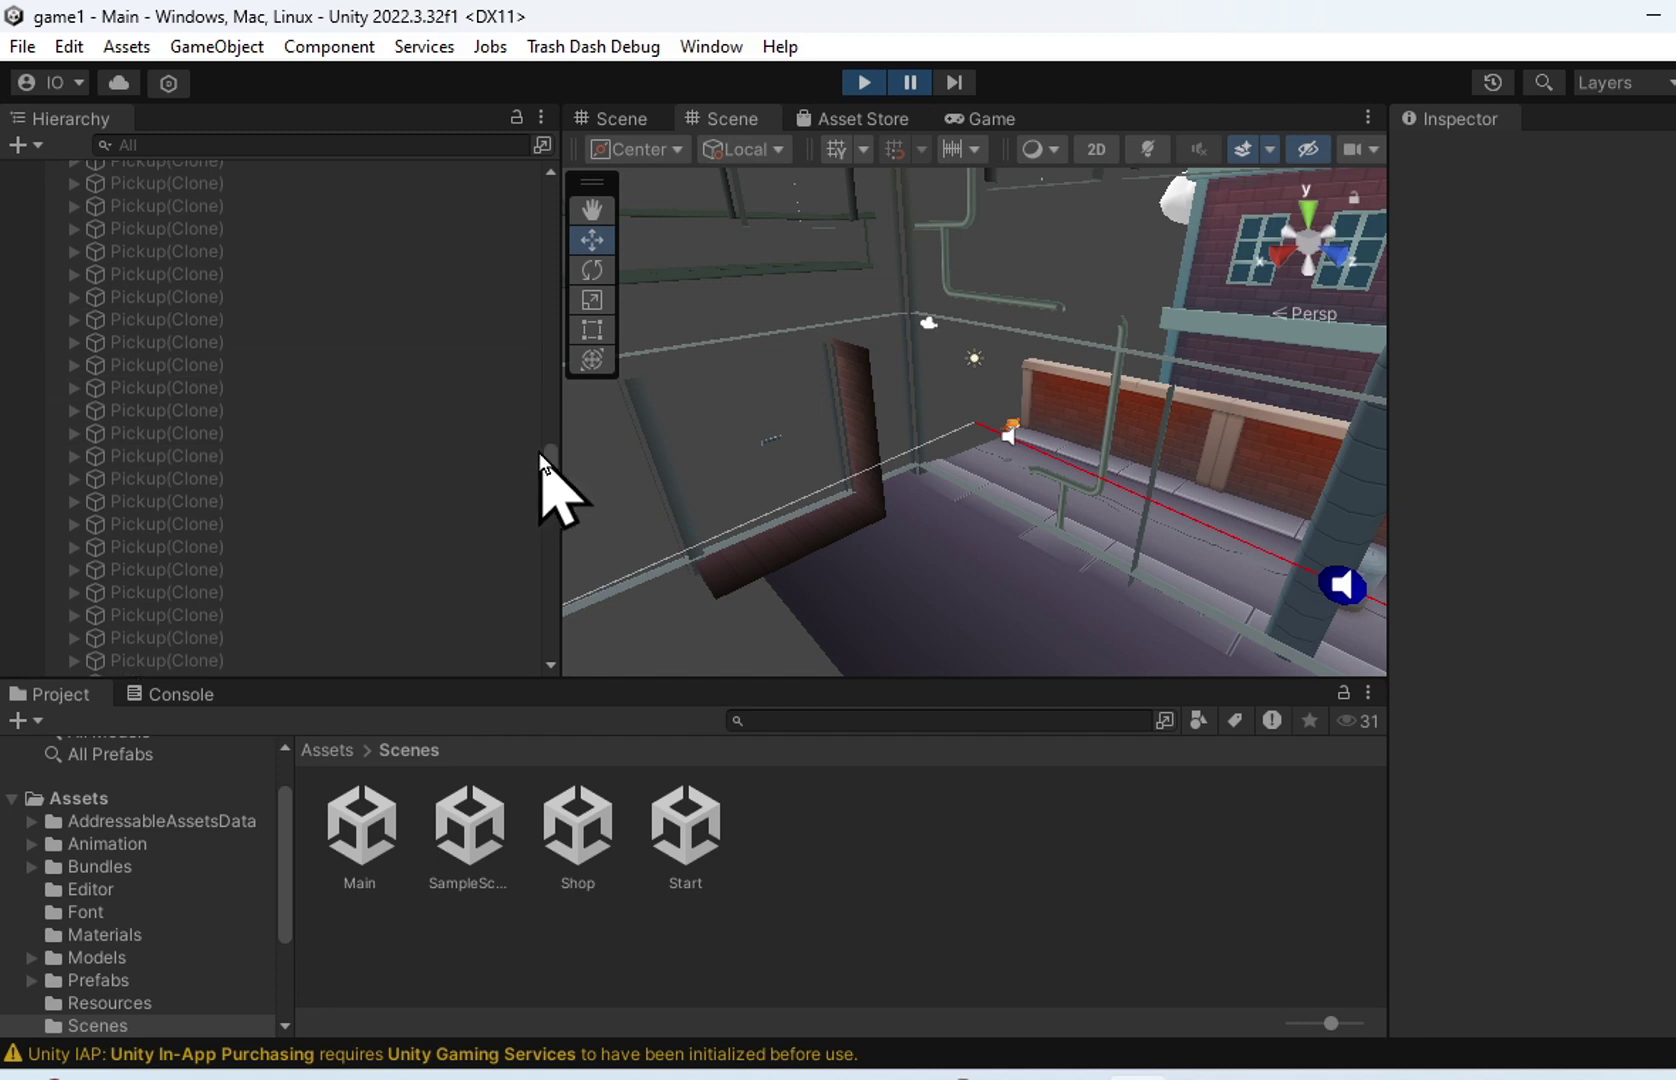
left_click_drag(552, 486, 554, 662)
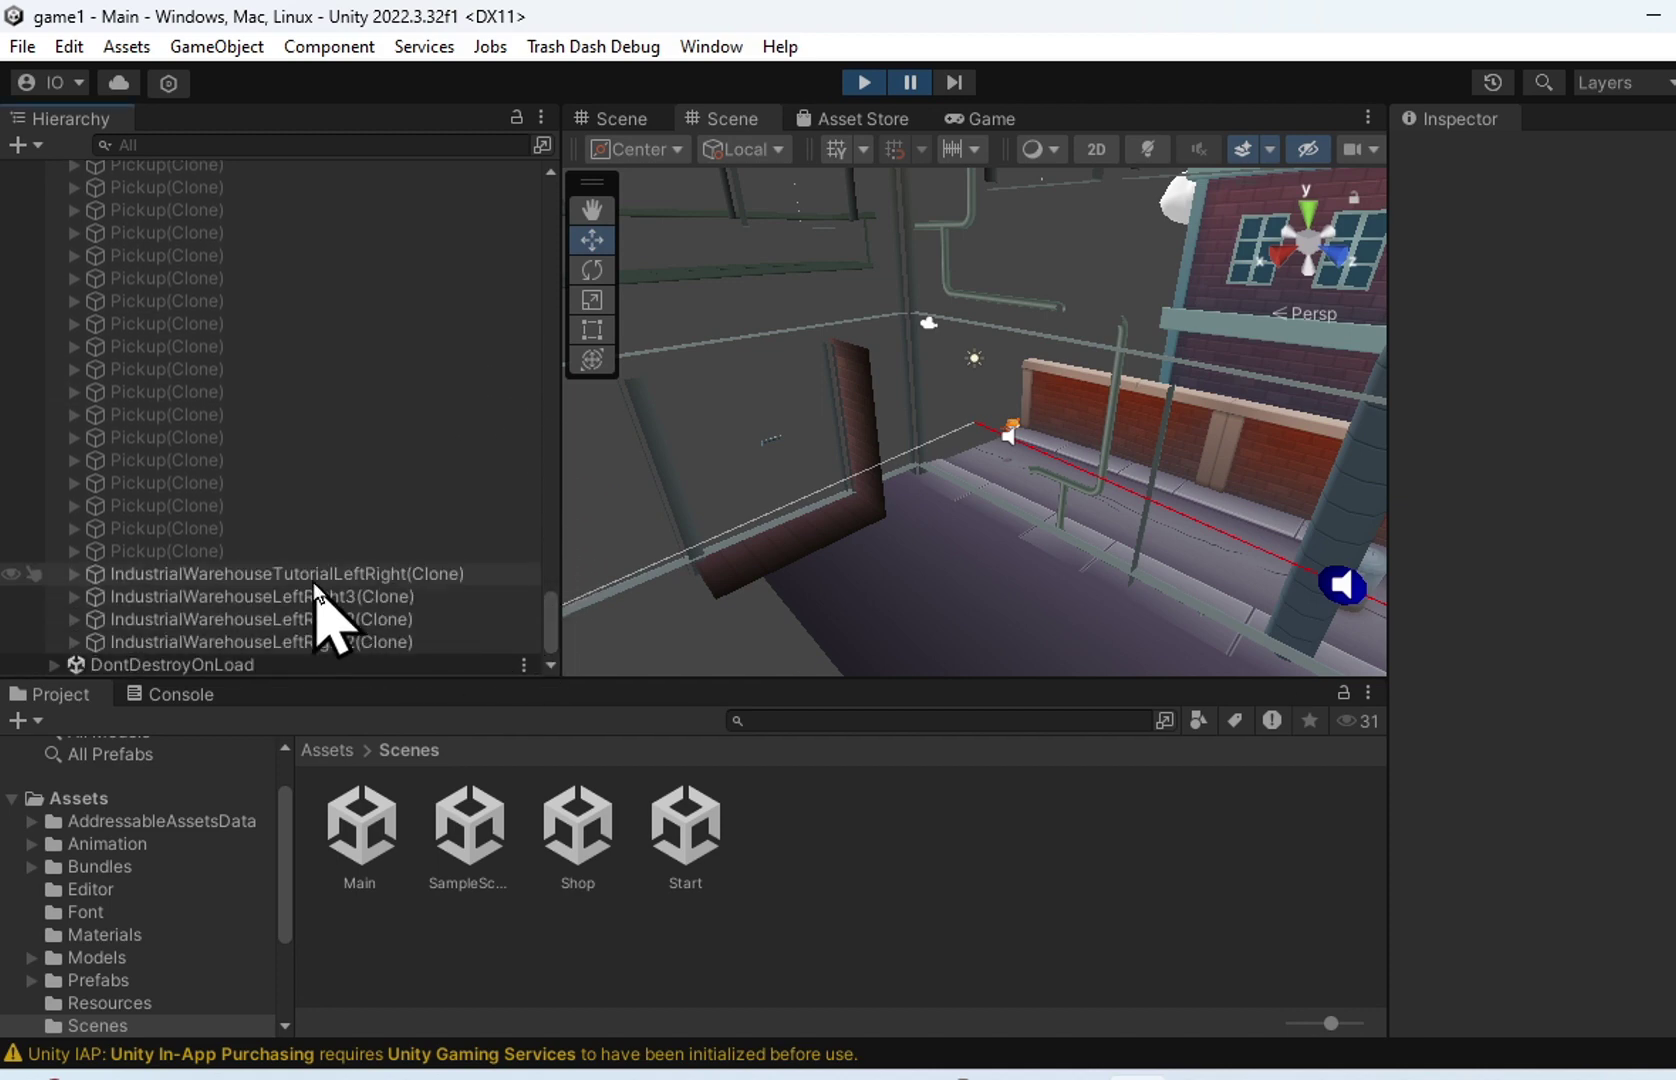
left_click(614, 117)
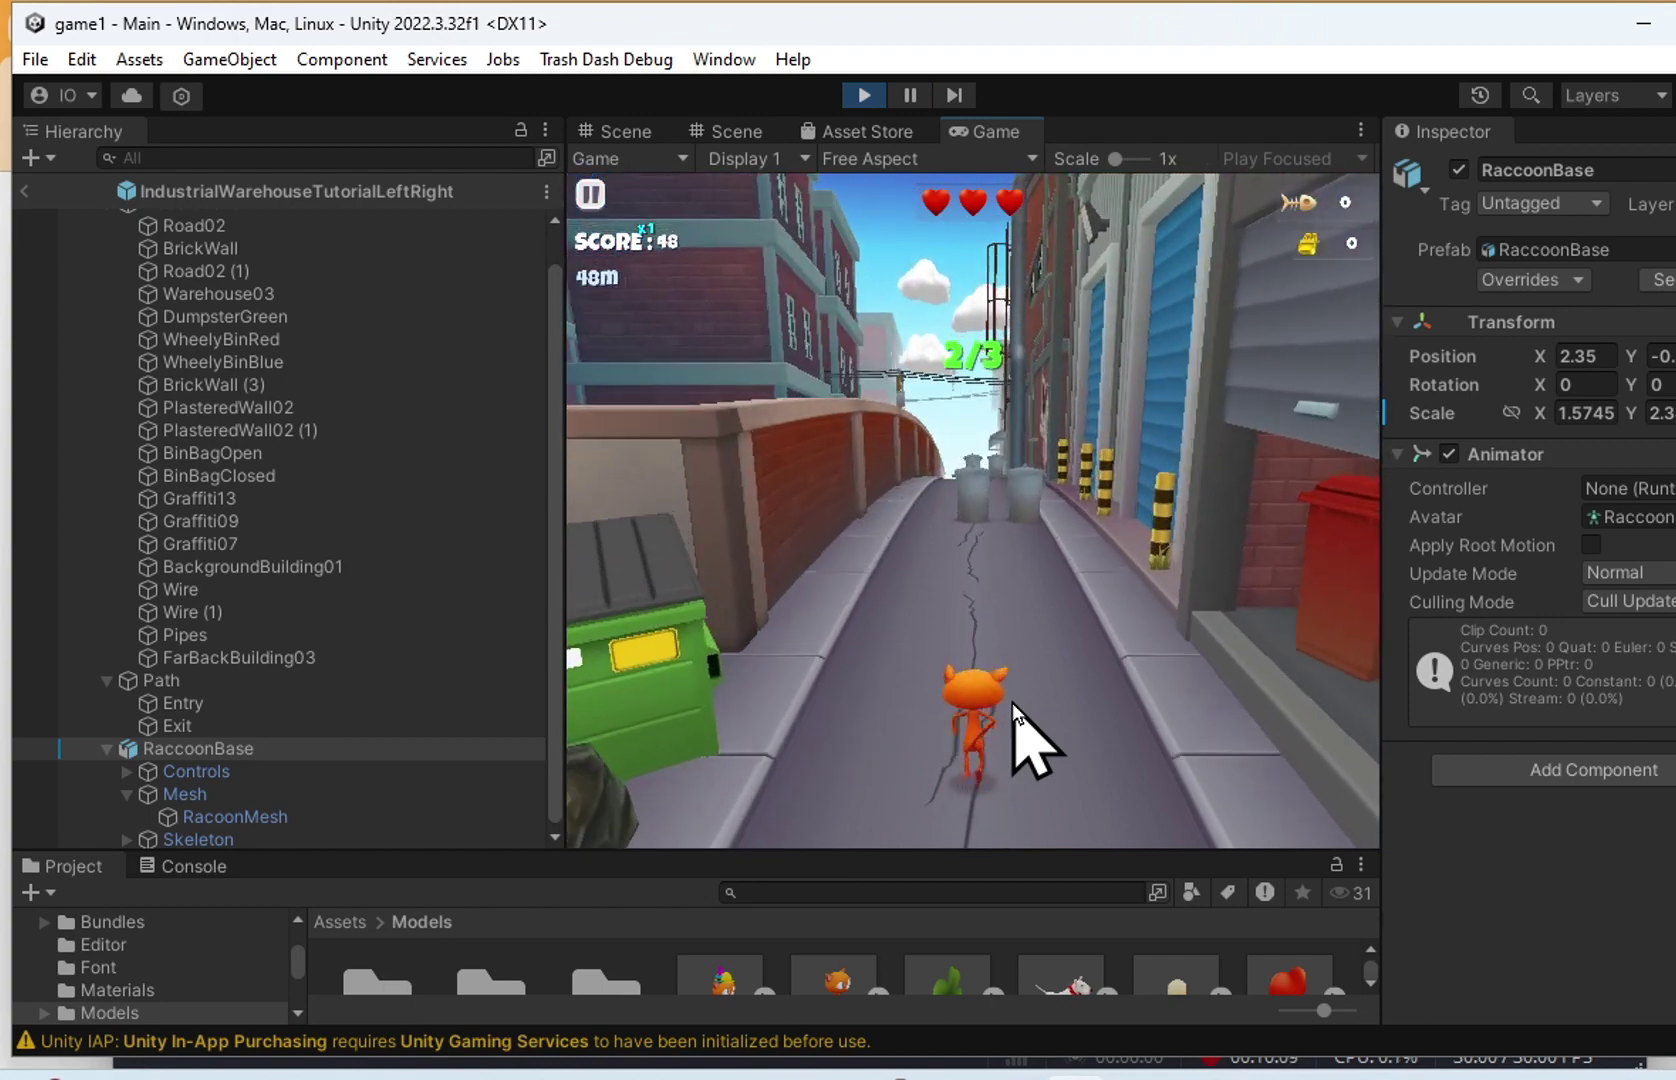
Step: Finish the tutorial run, go to the loadout screen and start a regular run
key("Left")
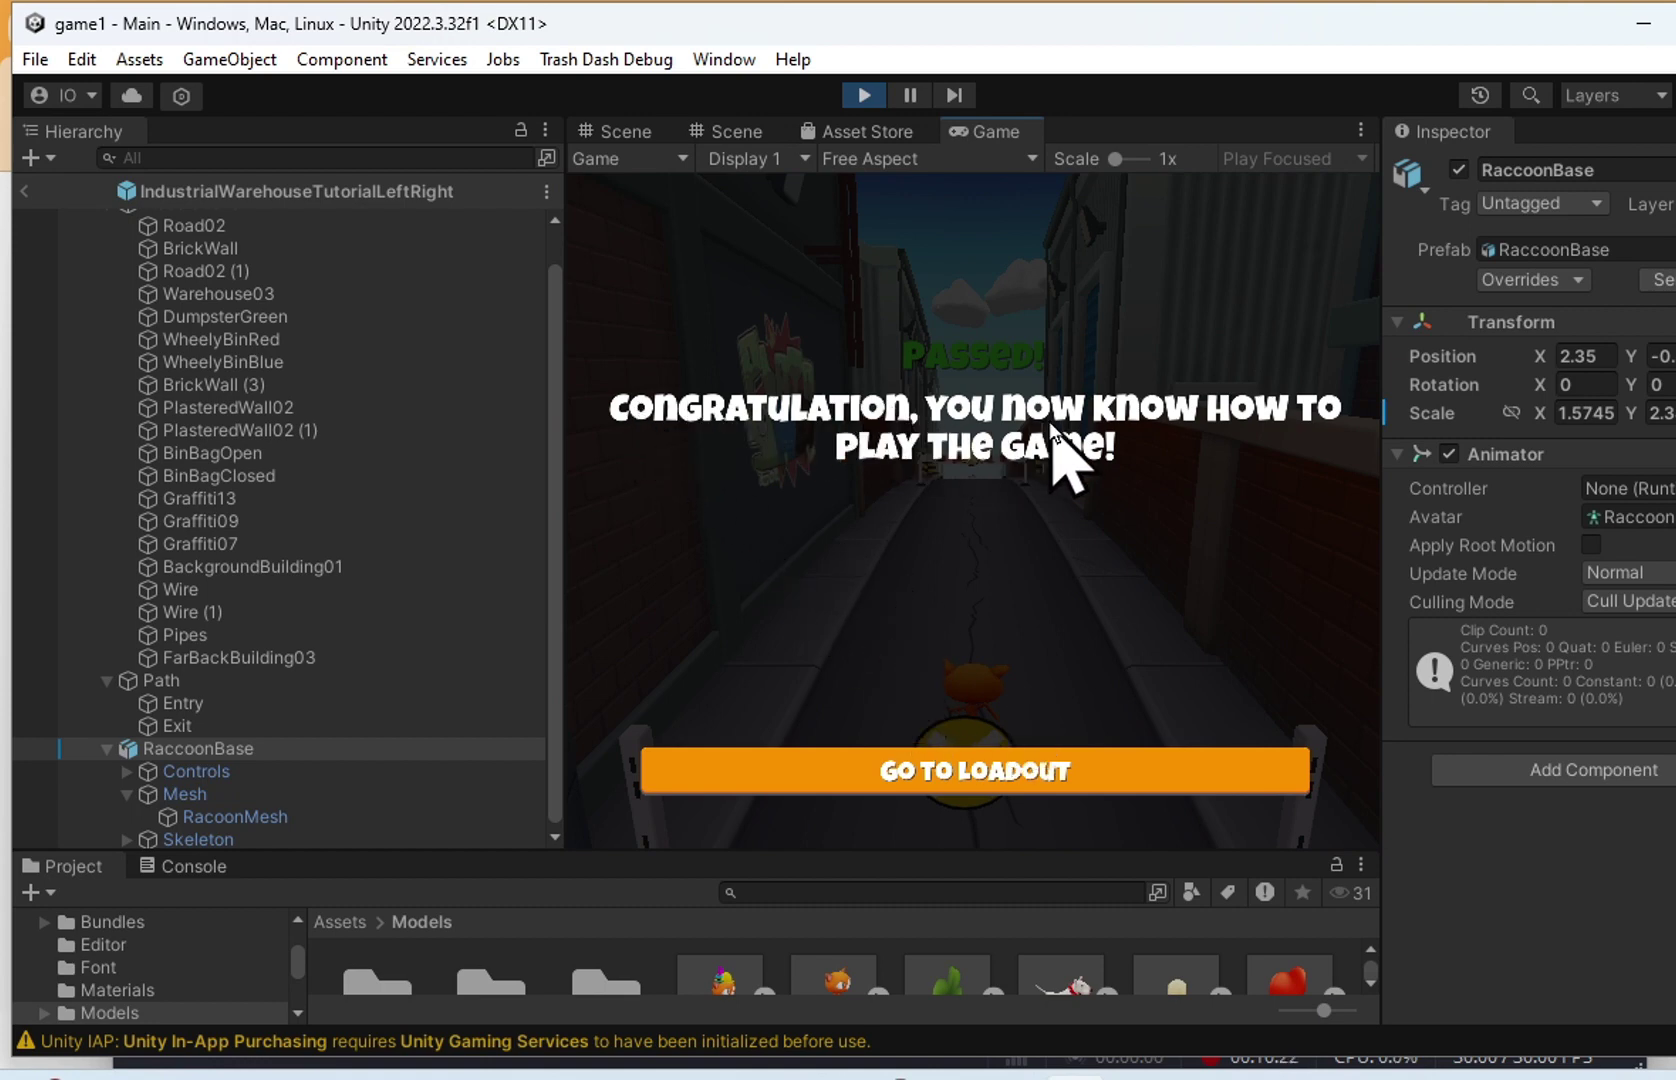
left_click(1010, 776)
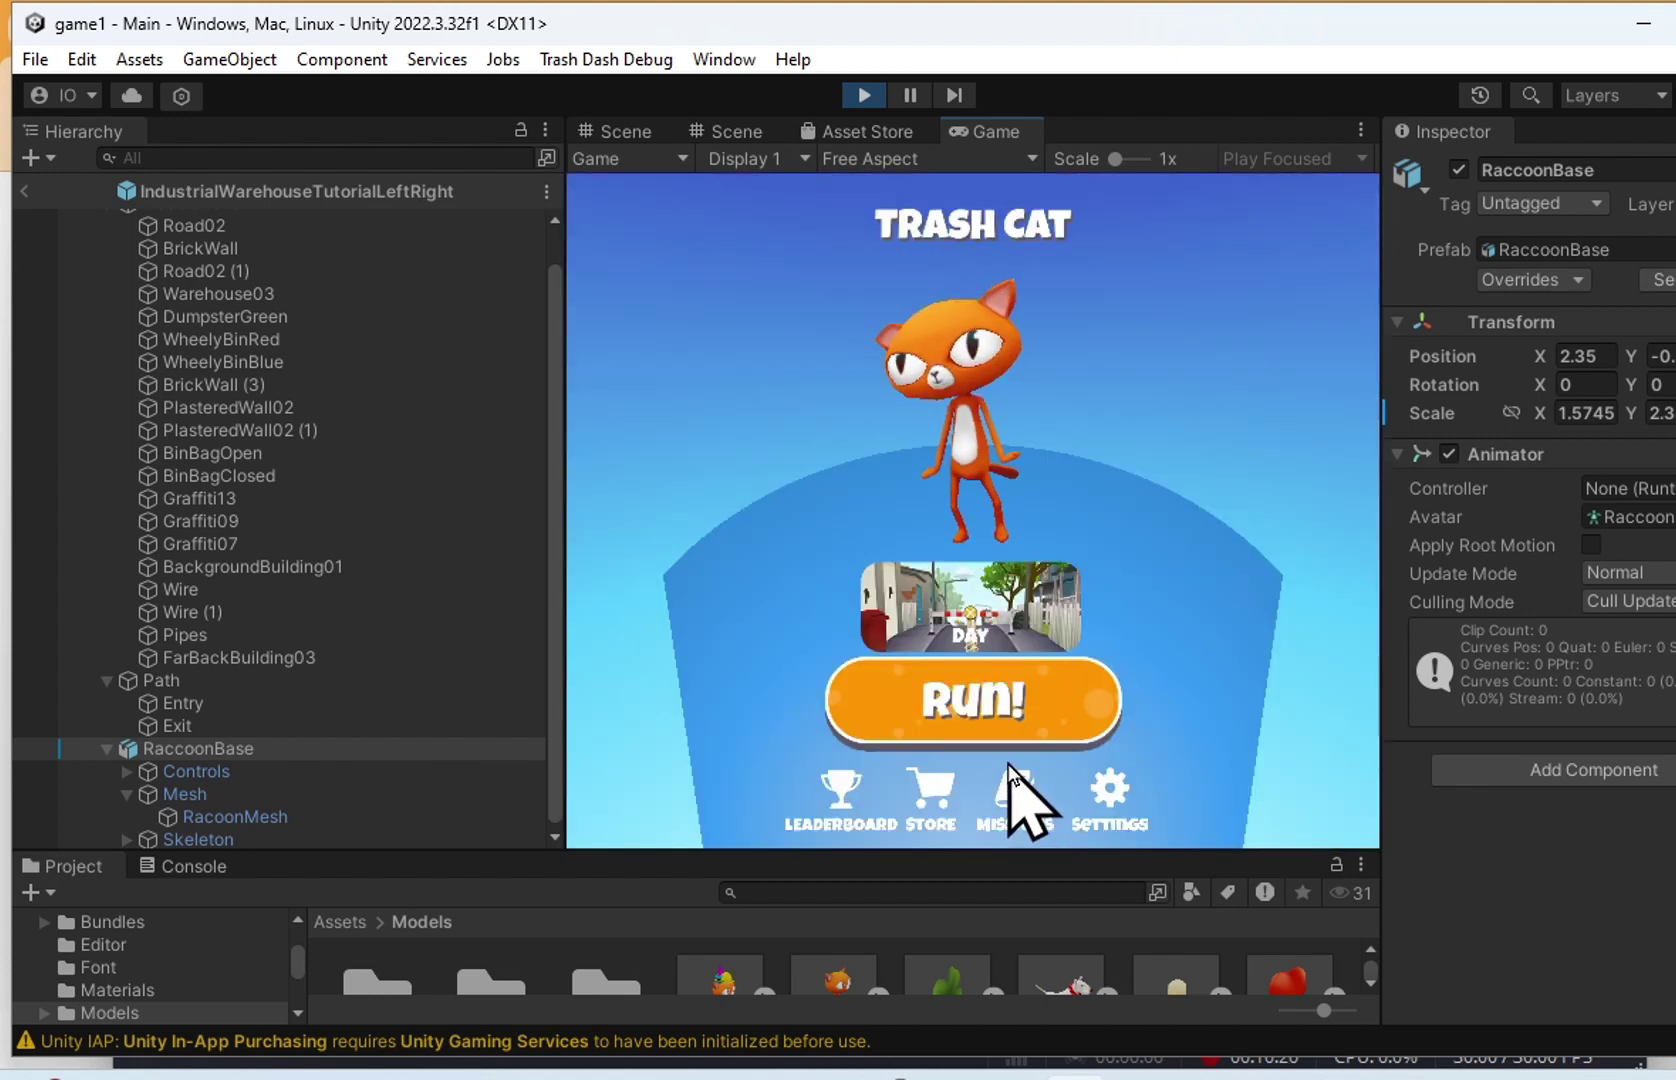
left_click(982, 710)
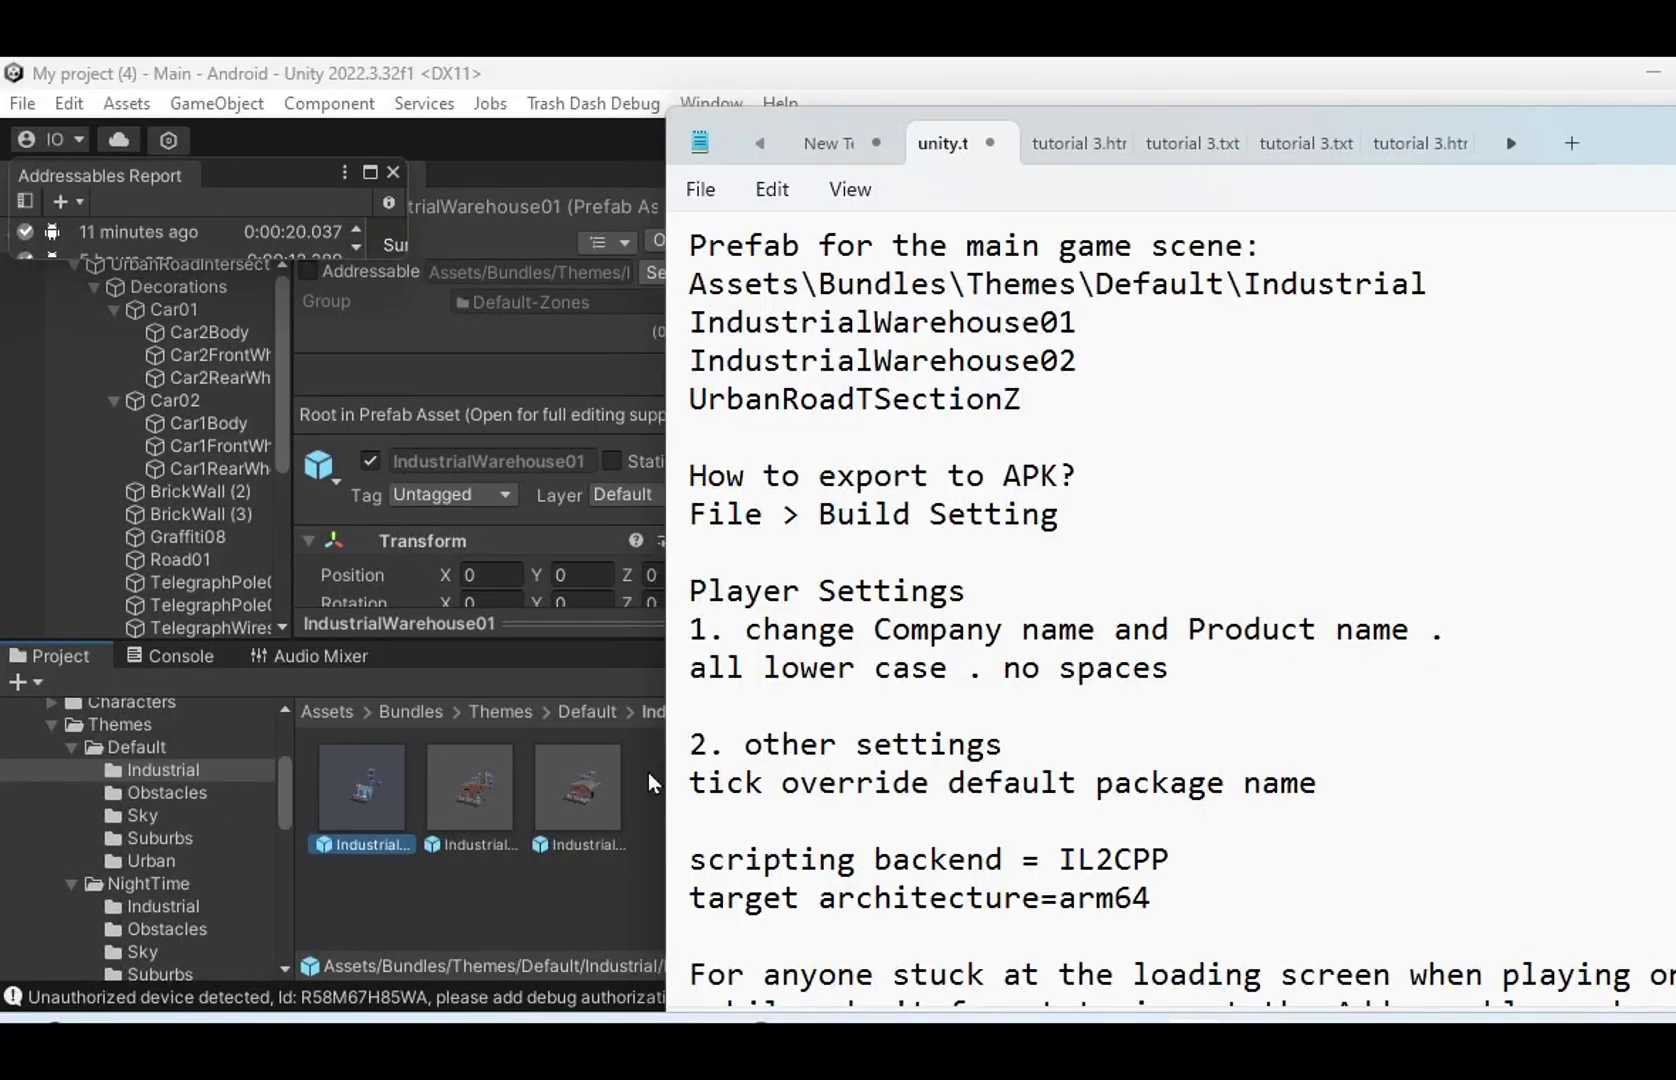
Step: Highlight the Industrial folder path and IndustrialWarehouse01 in the notes, and open that prefab in Unity
left_click_drag(1089, 326, 677, 315)
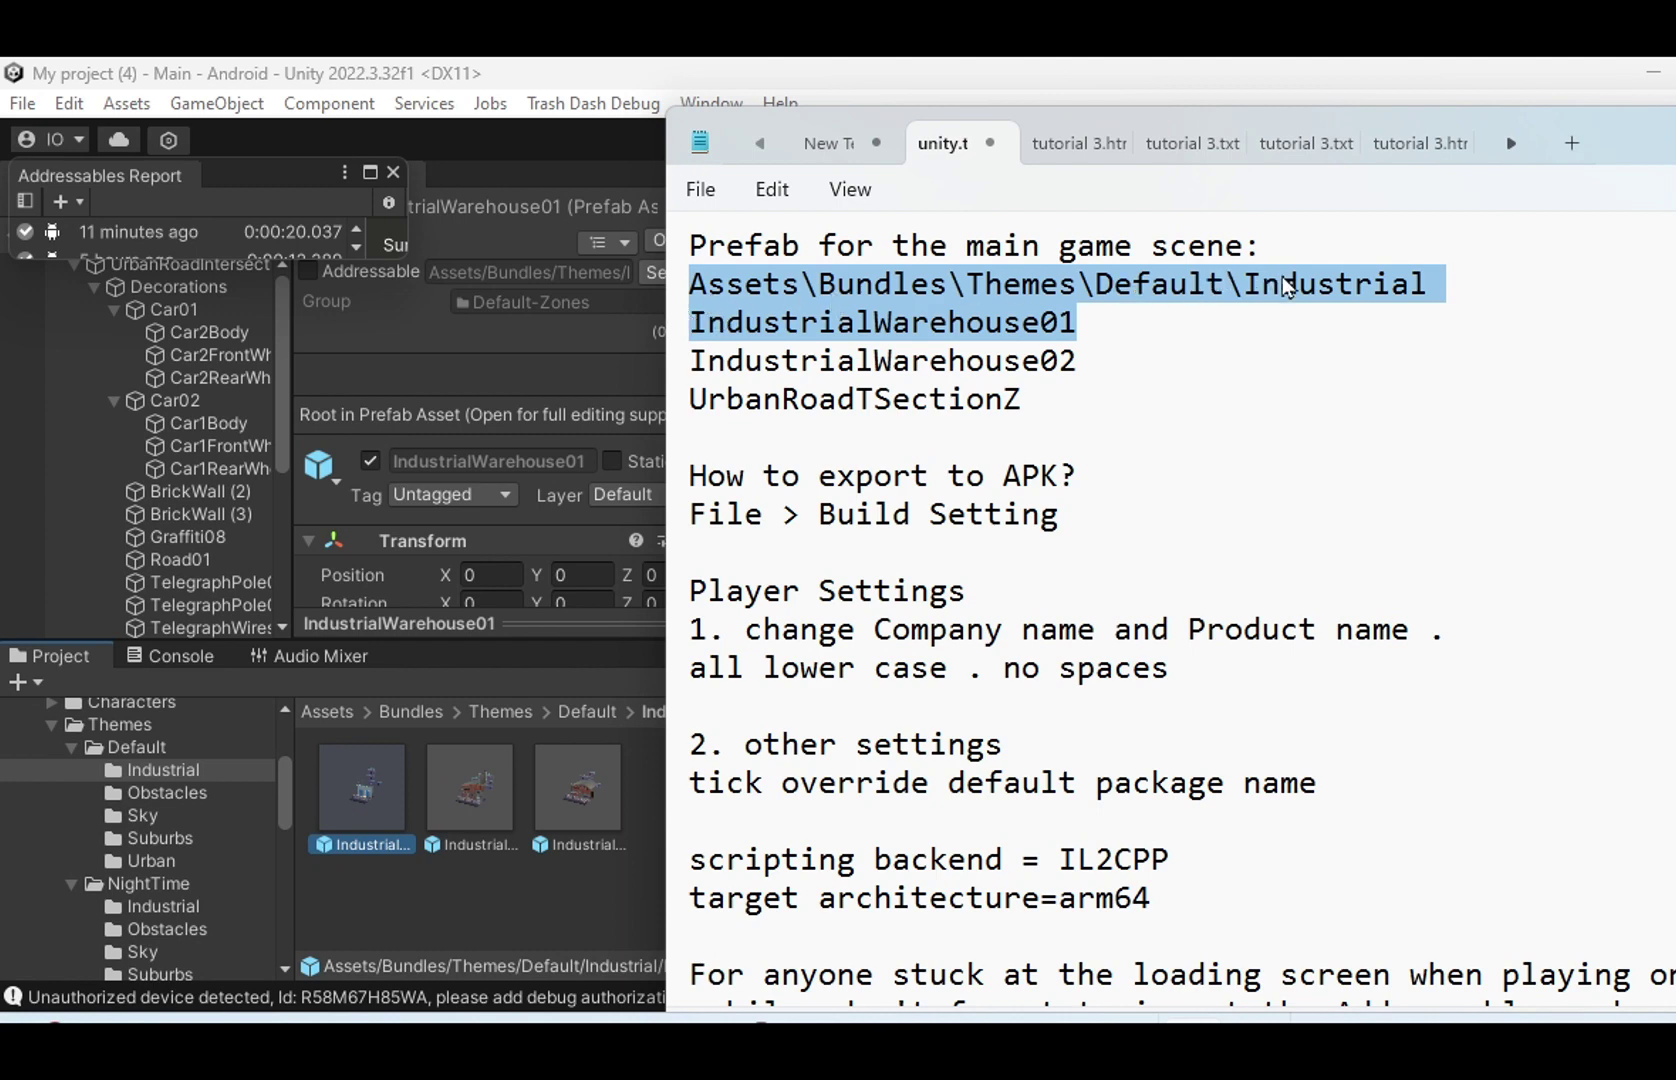
left_click(546, 935)
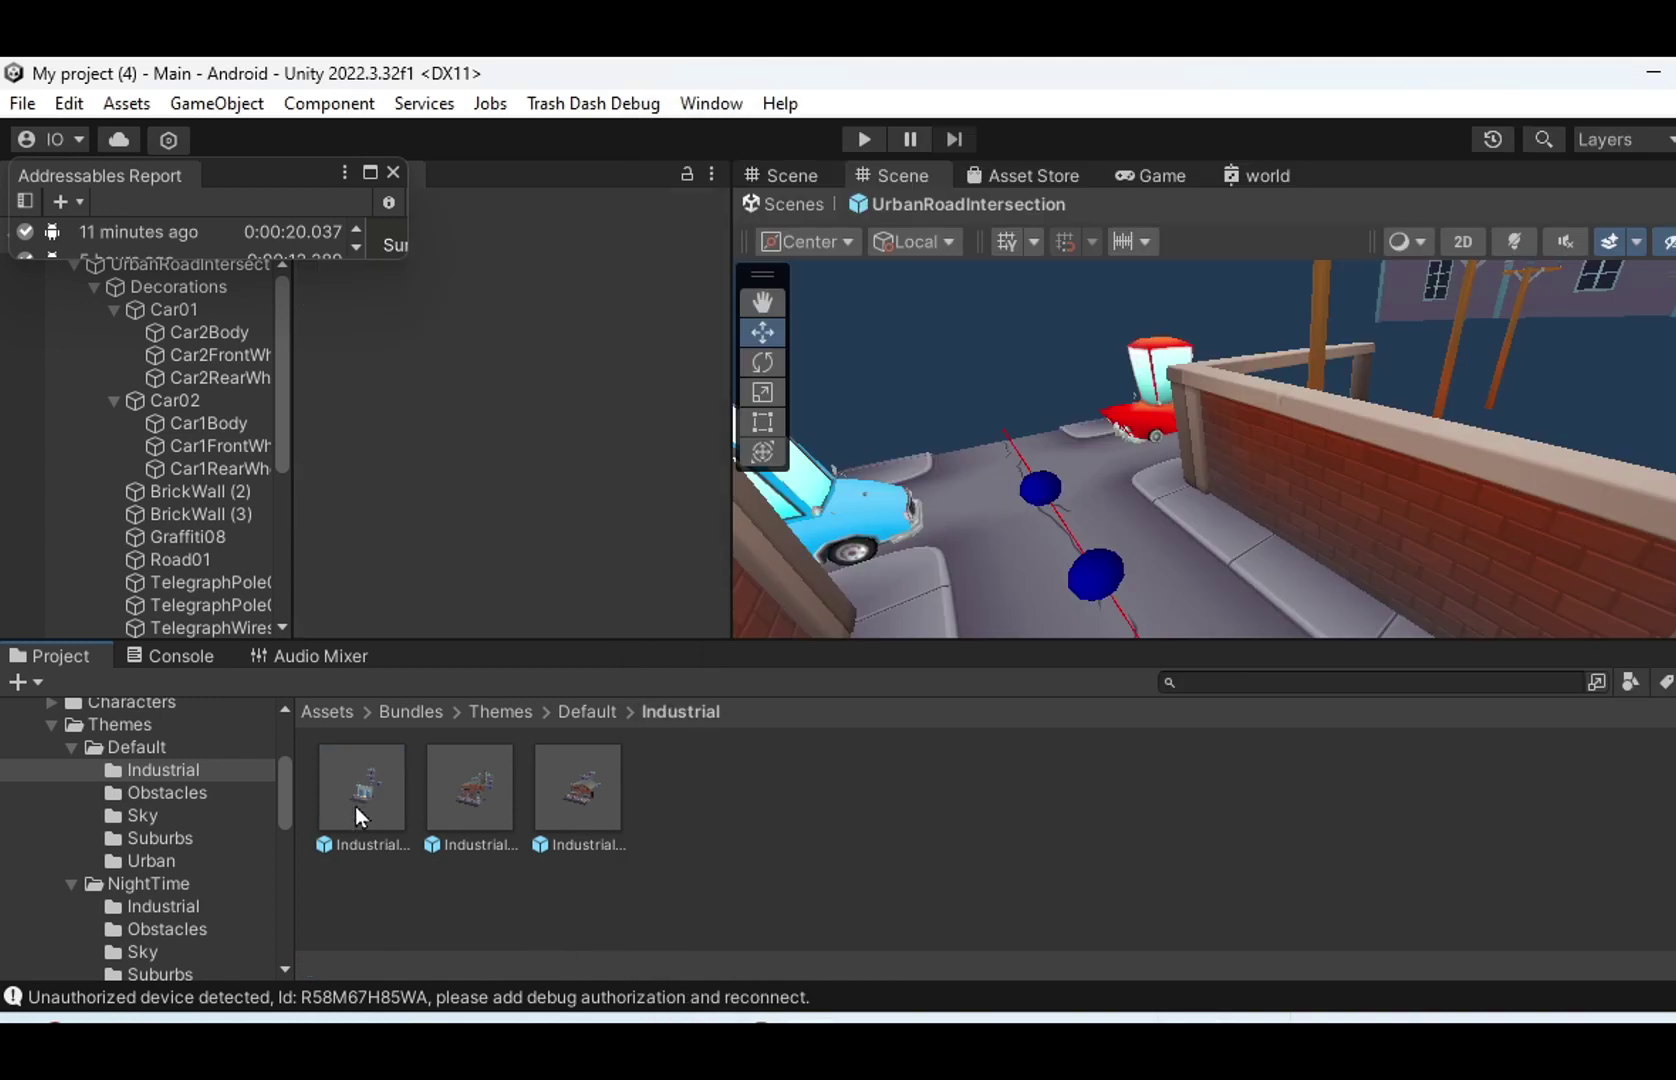
double_click(355, 809)
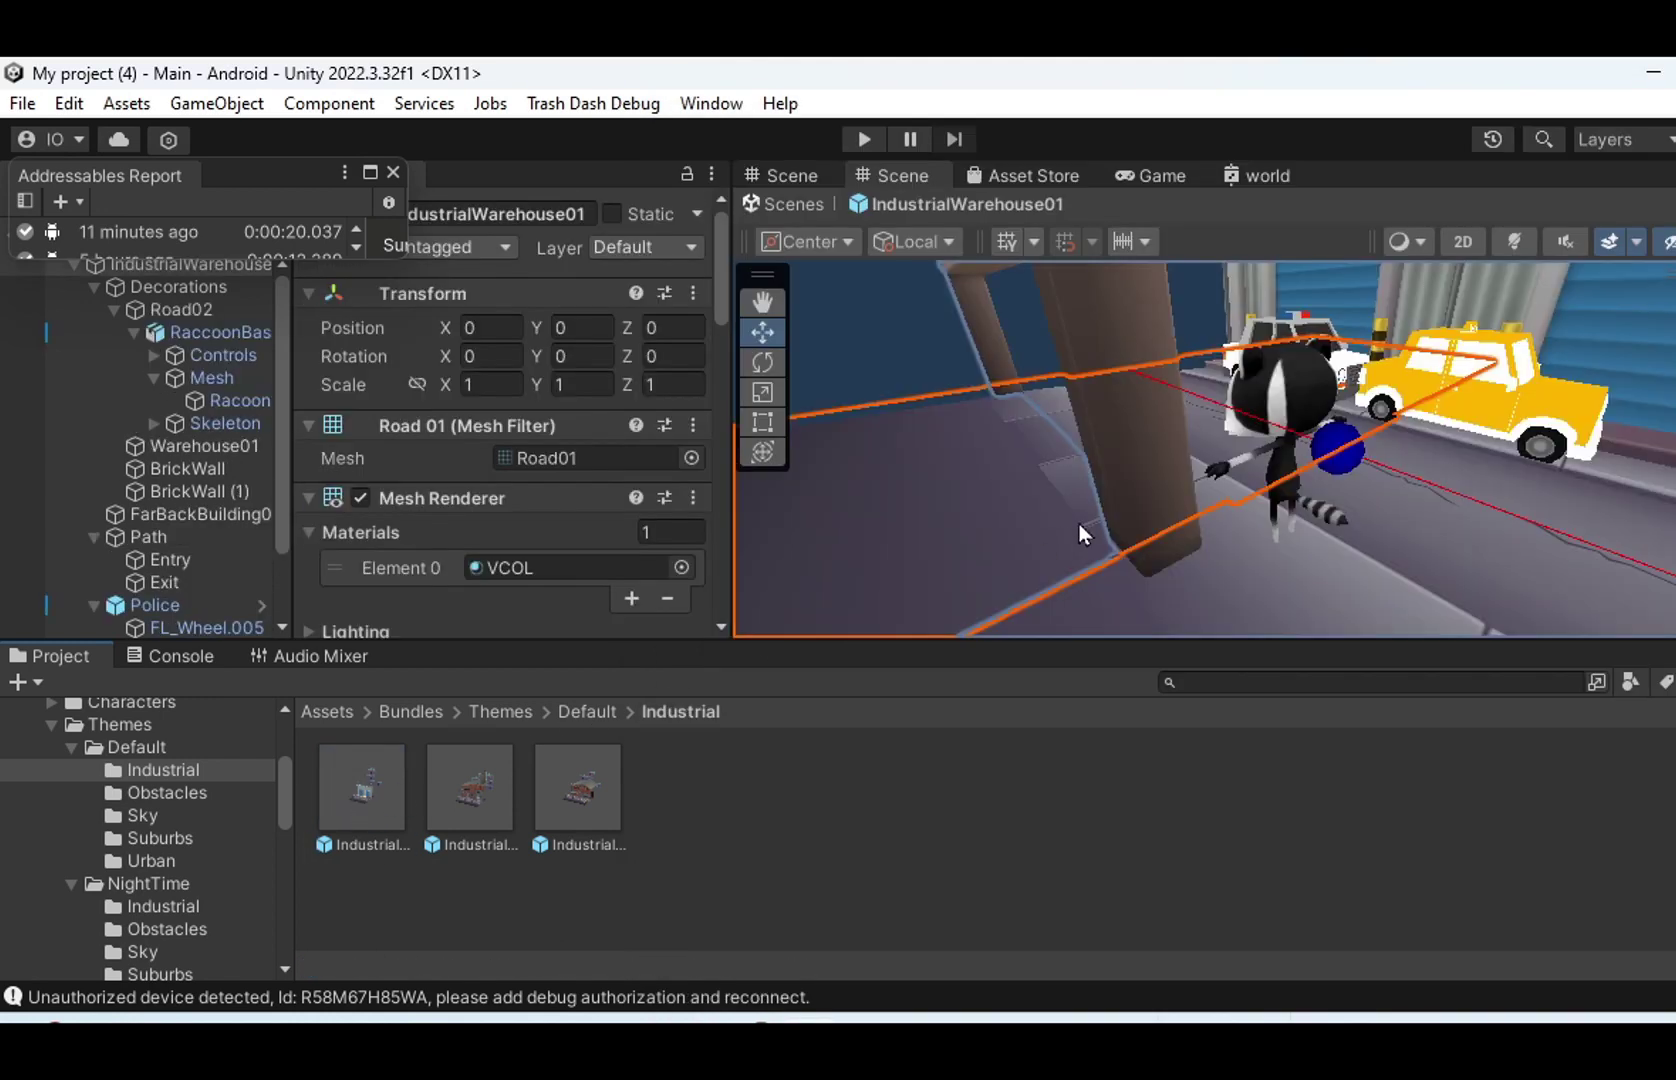
Step: Delete the RaccoonBase character standing on the sidewalk in the IndustrialWarehouse01 prefab
middle_click_drag(1275, 491, 1097, 590)
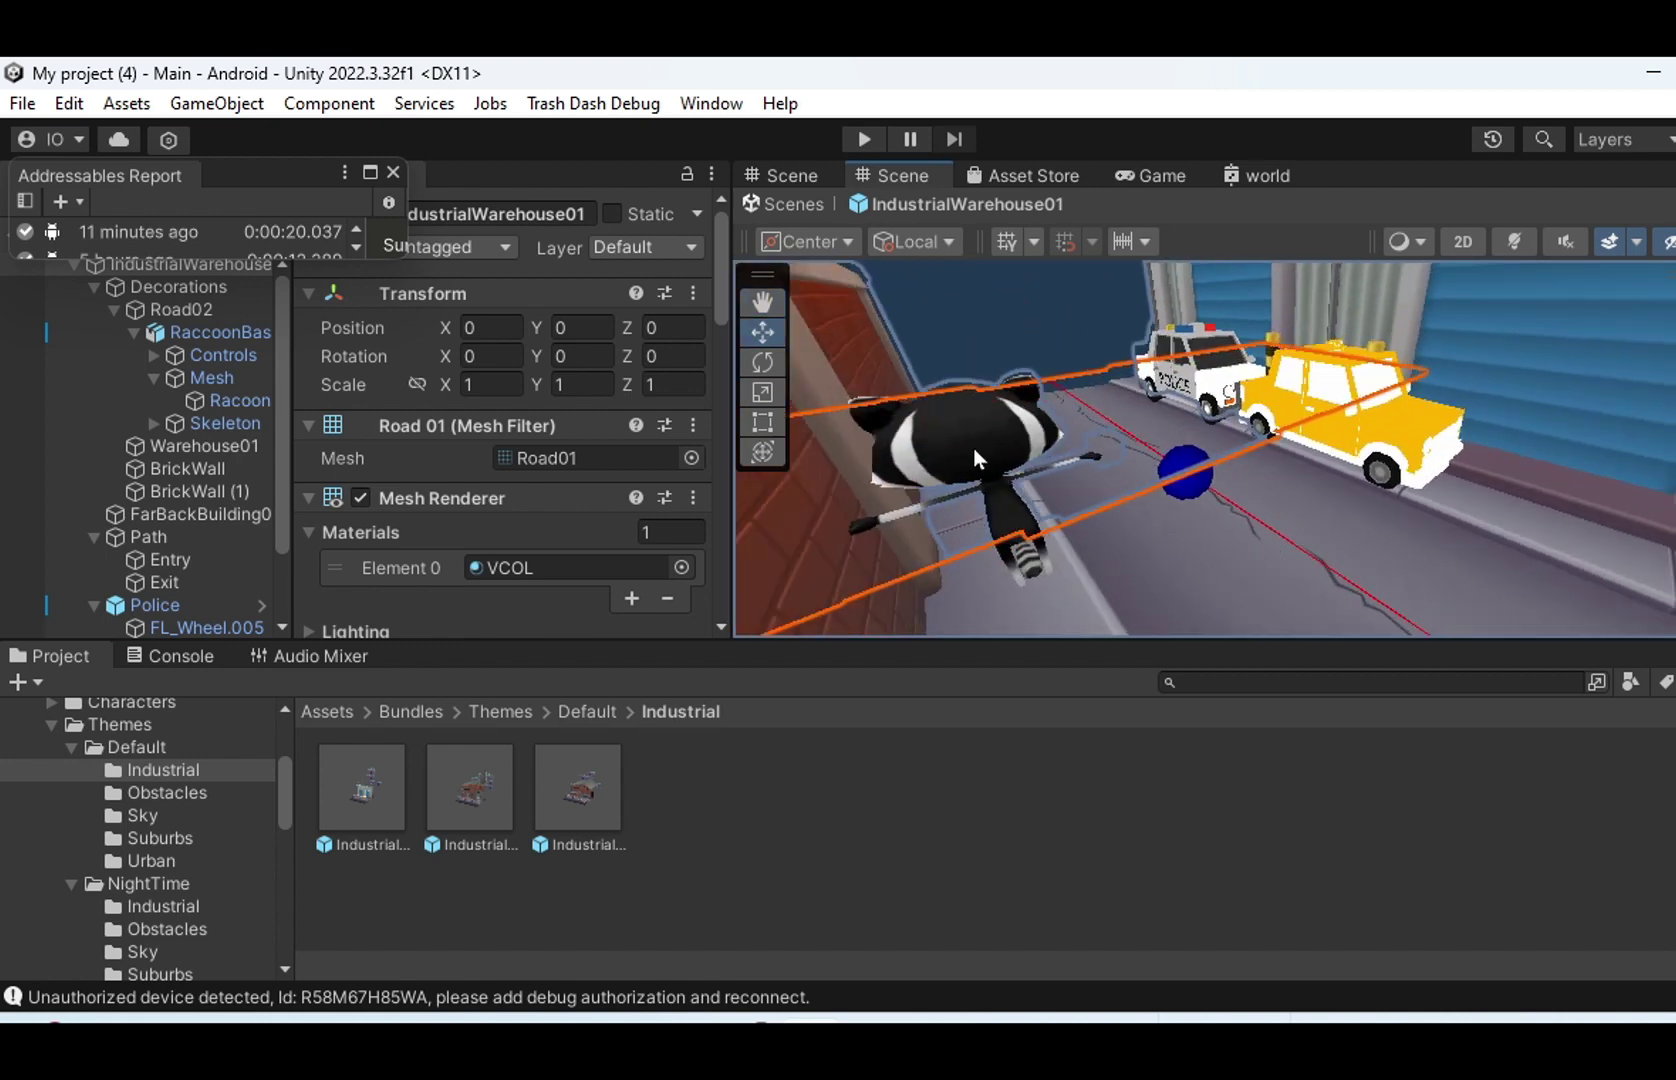
left_click(1199, 550)
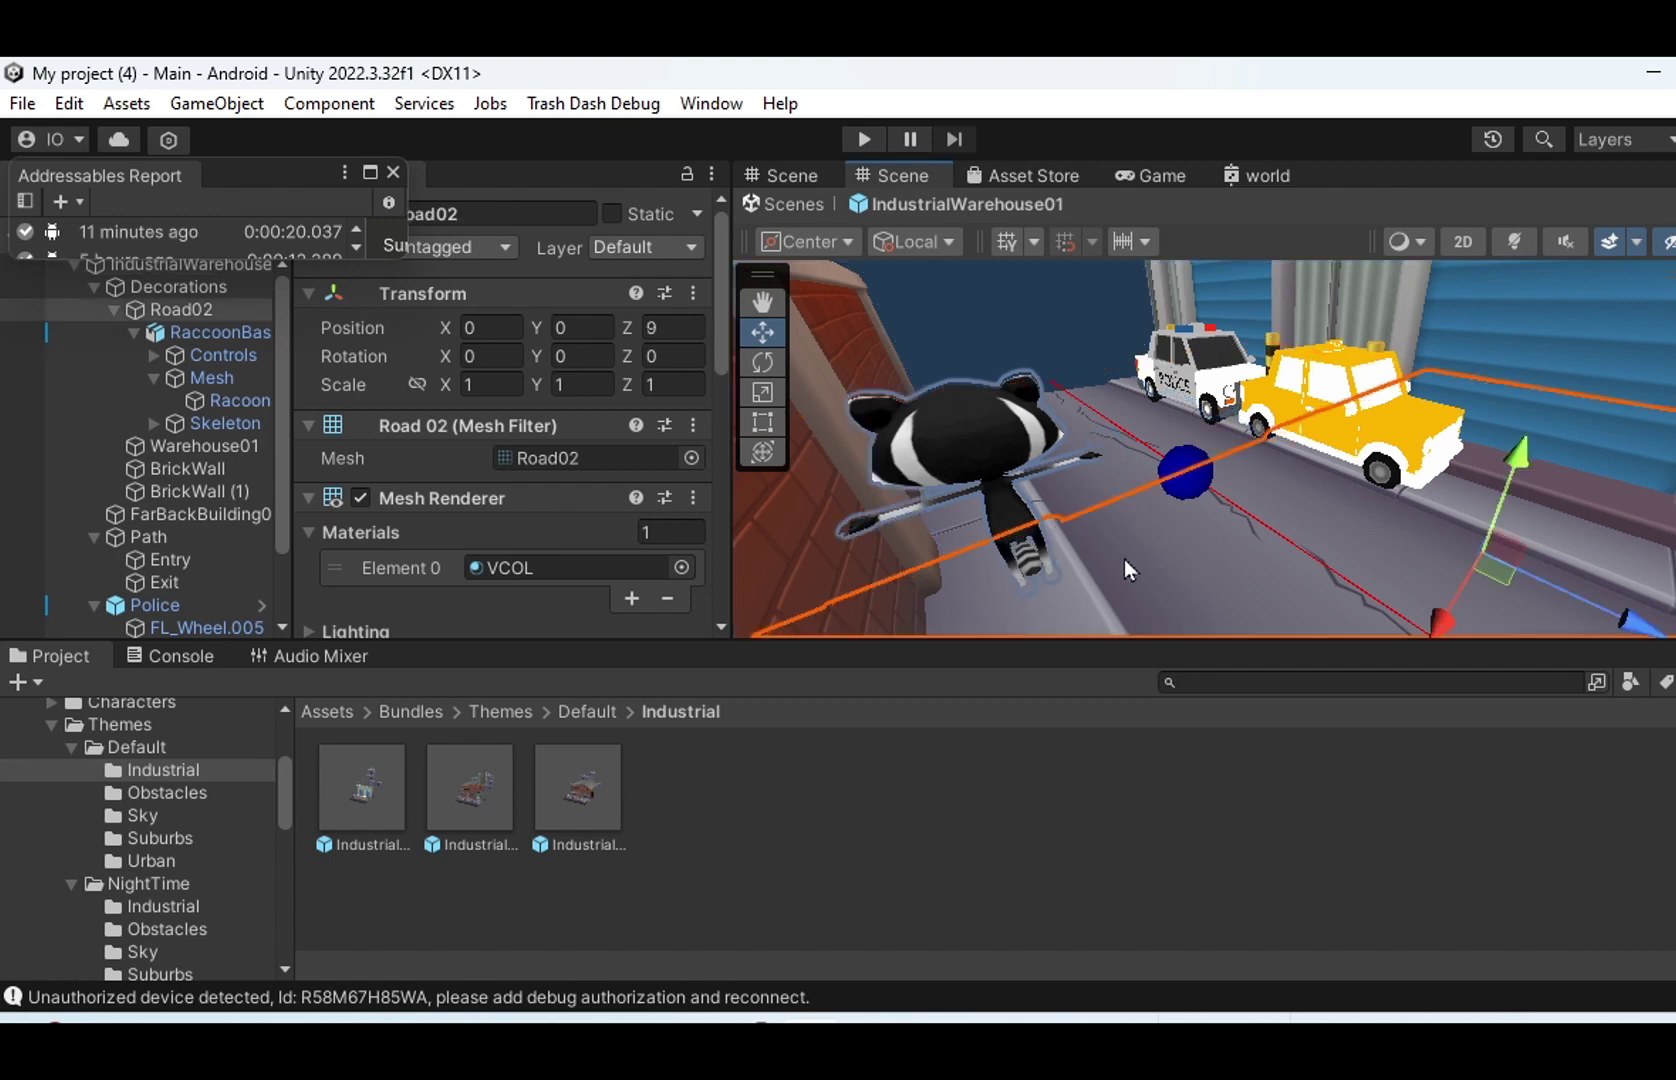
left_click(1012, 502)
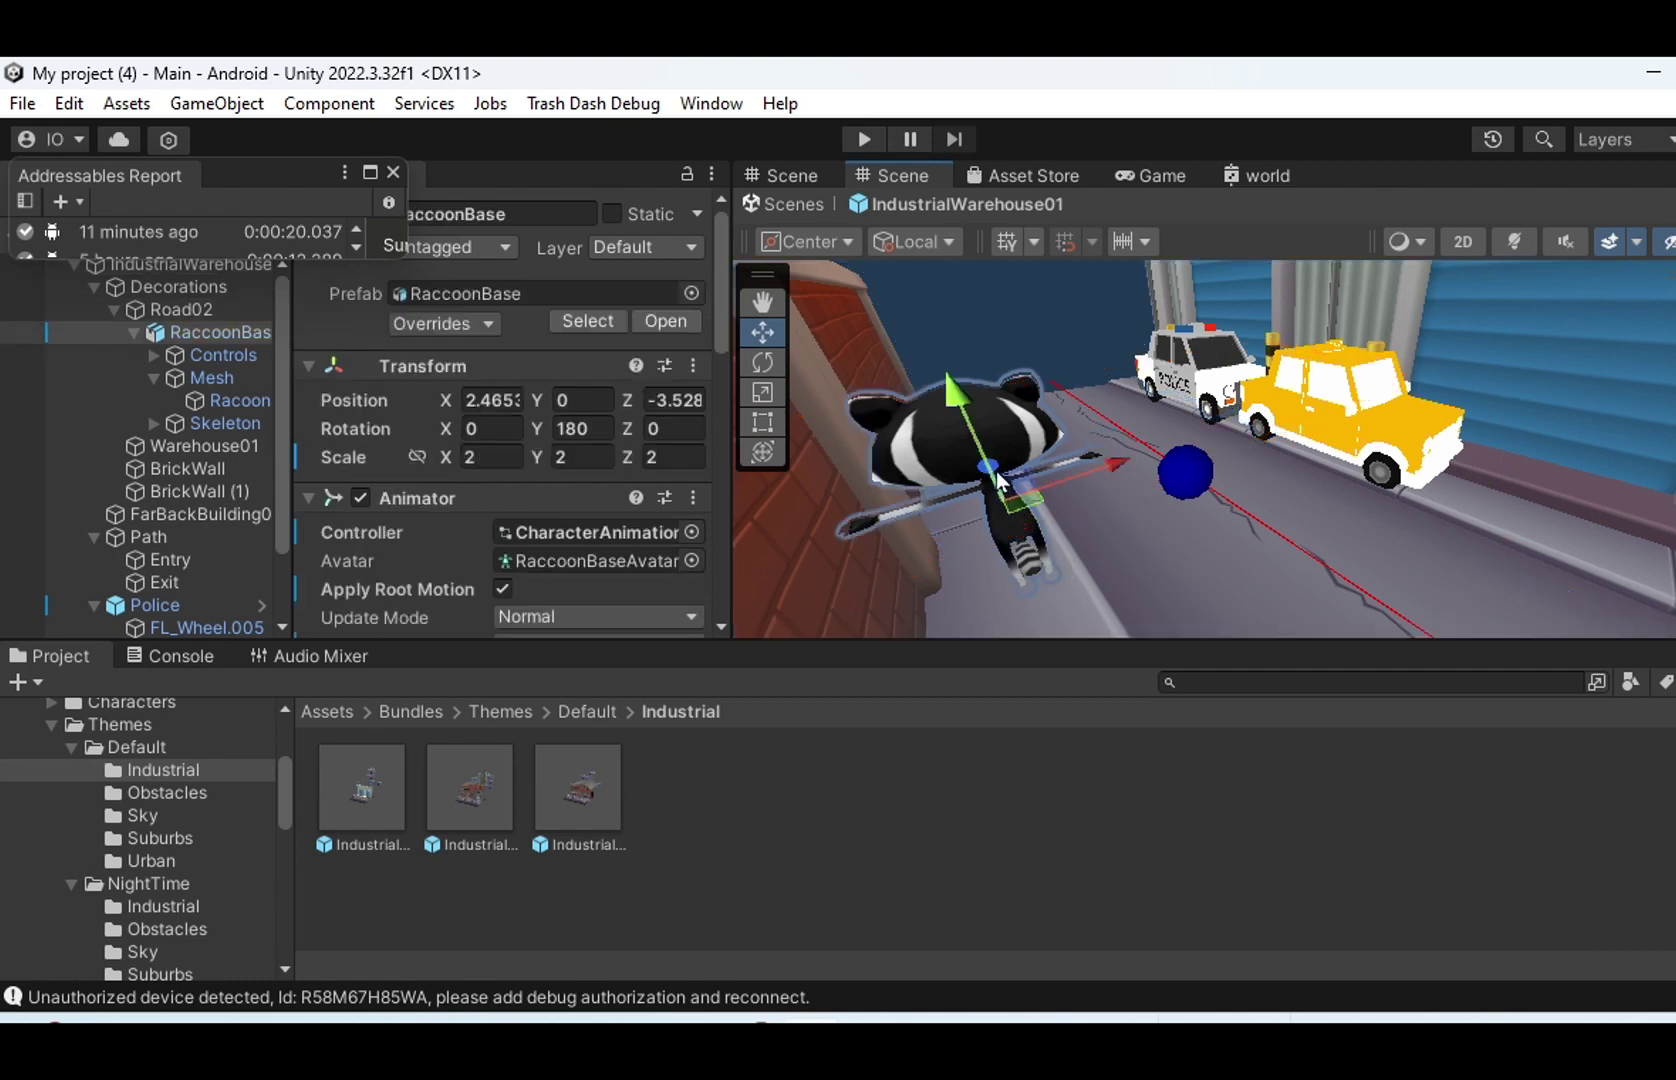
key("Delete")
Step: Place the RaccoonBase model from the Models folder on the sidewalk beside the brick wall
left_click_drag(283, 780, 274, 834)
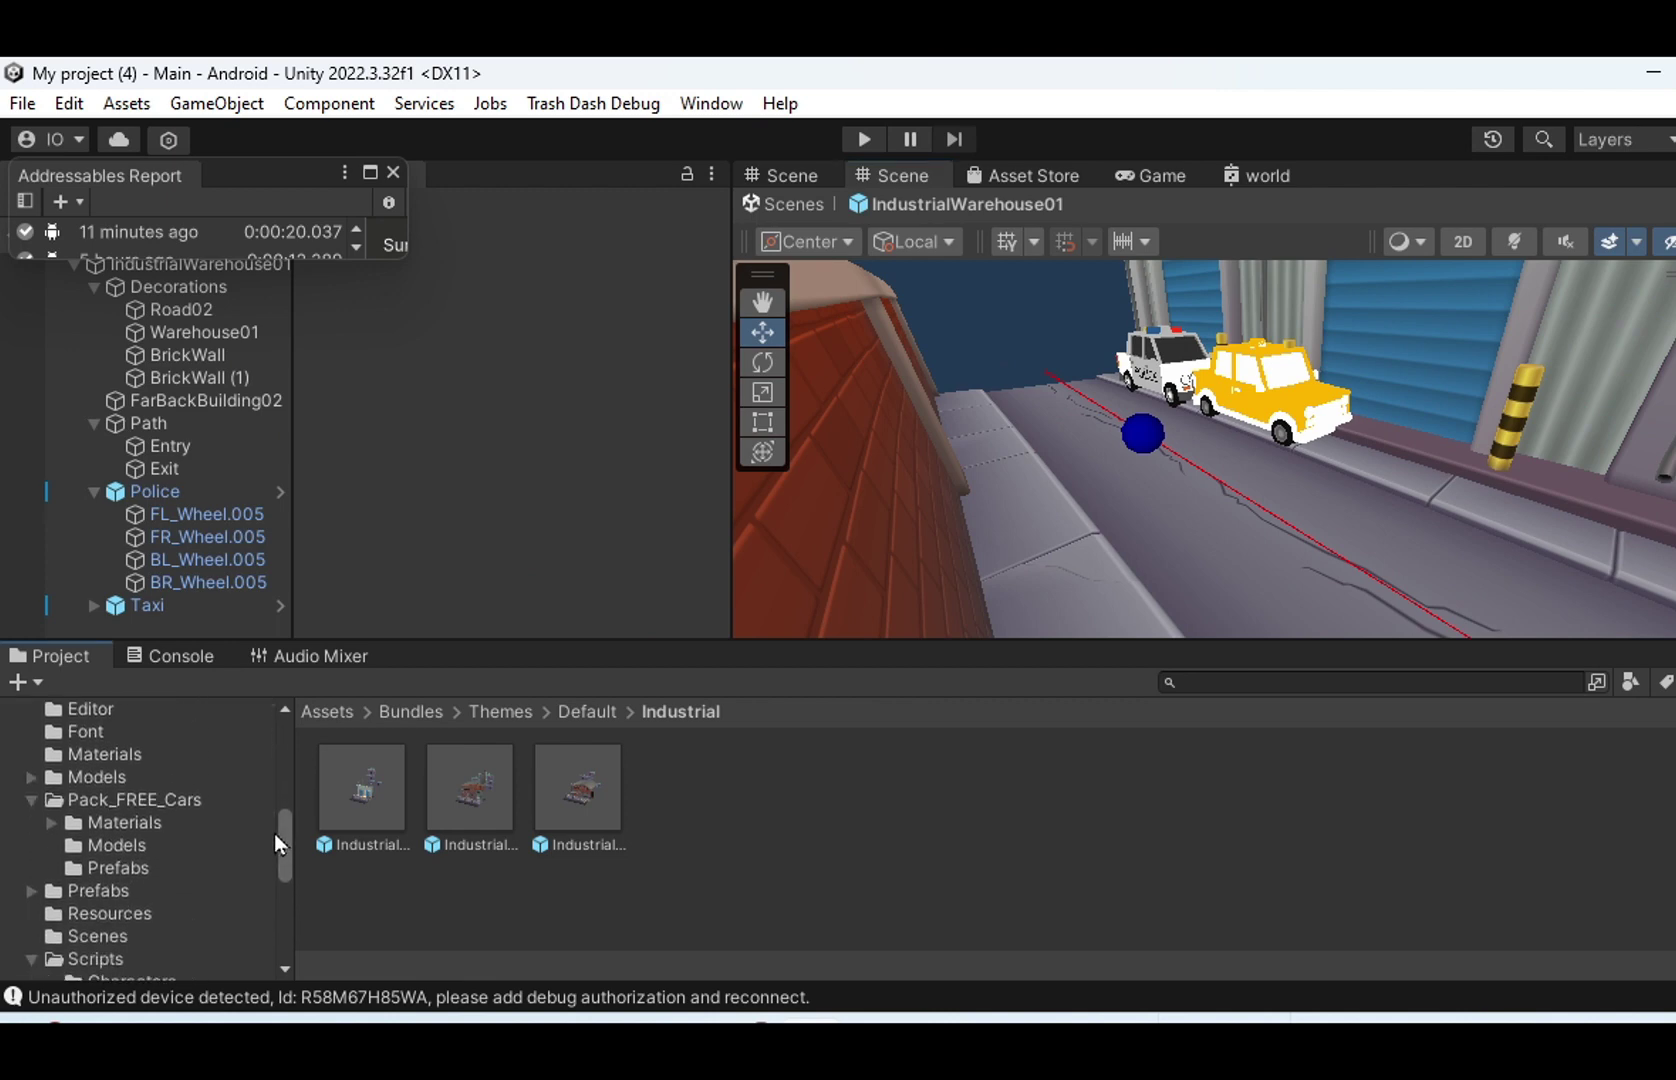
left_click(88, 779)
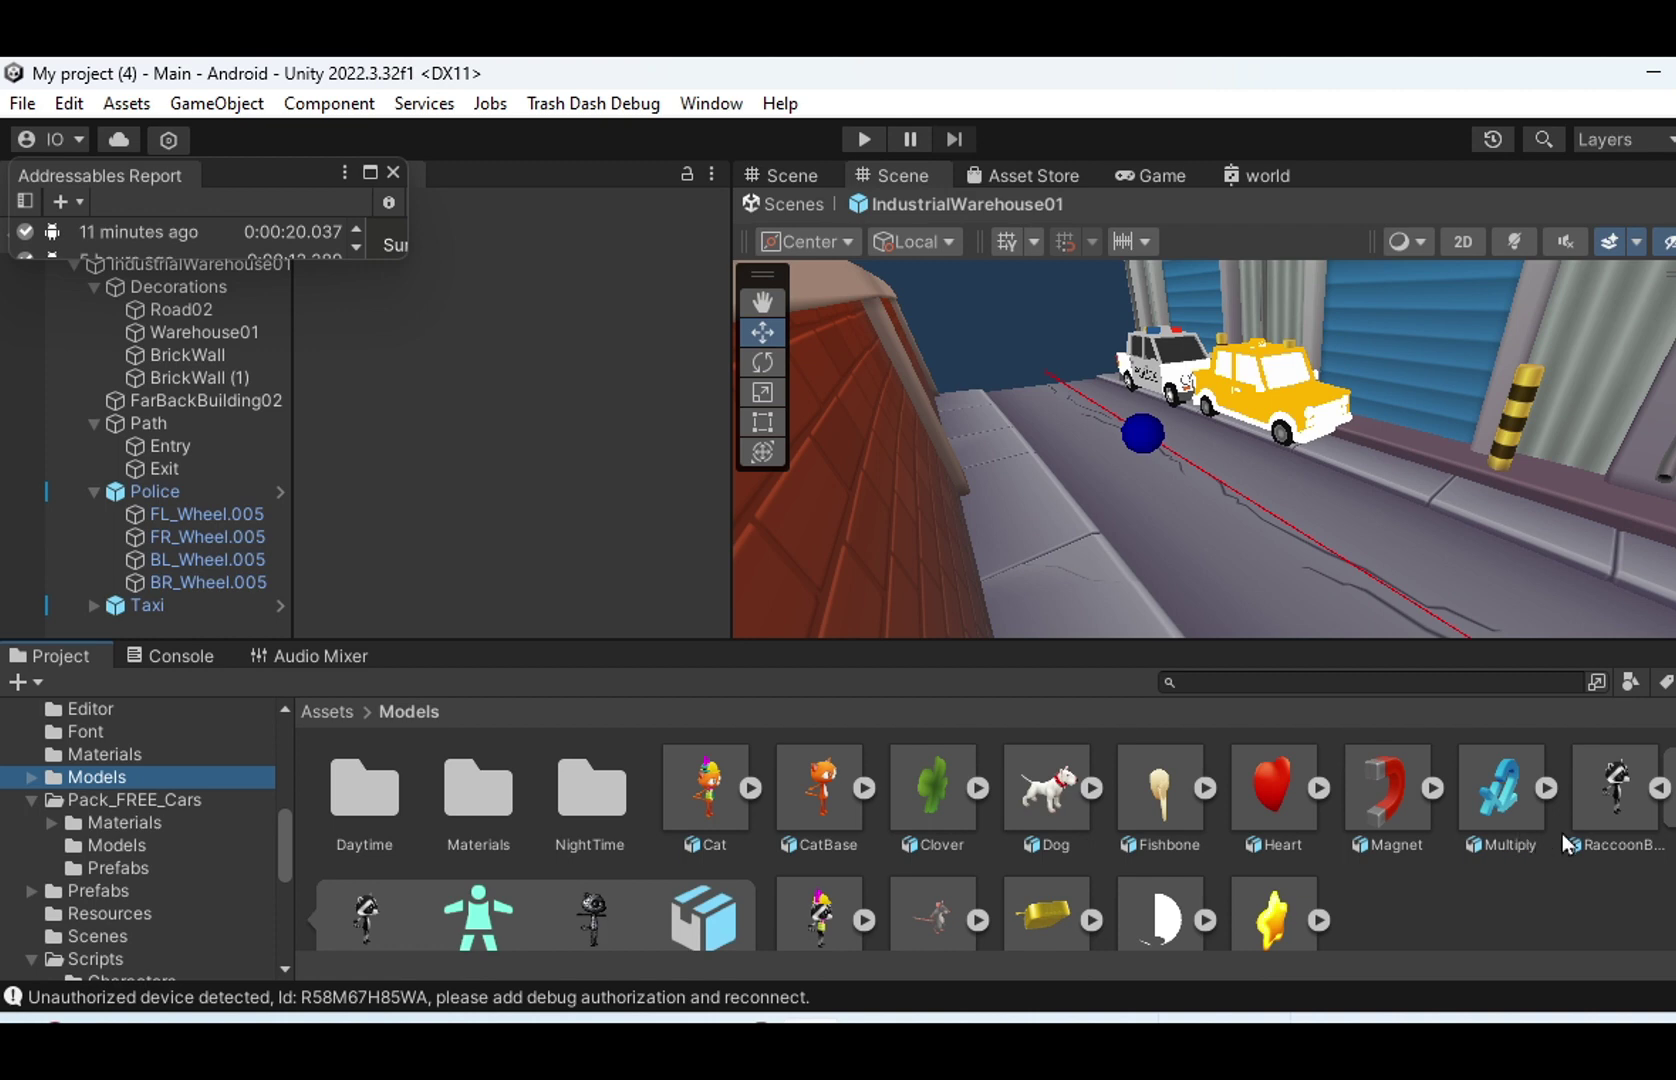
left_click_drag(1601, 811, 1248, 575)
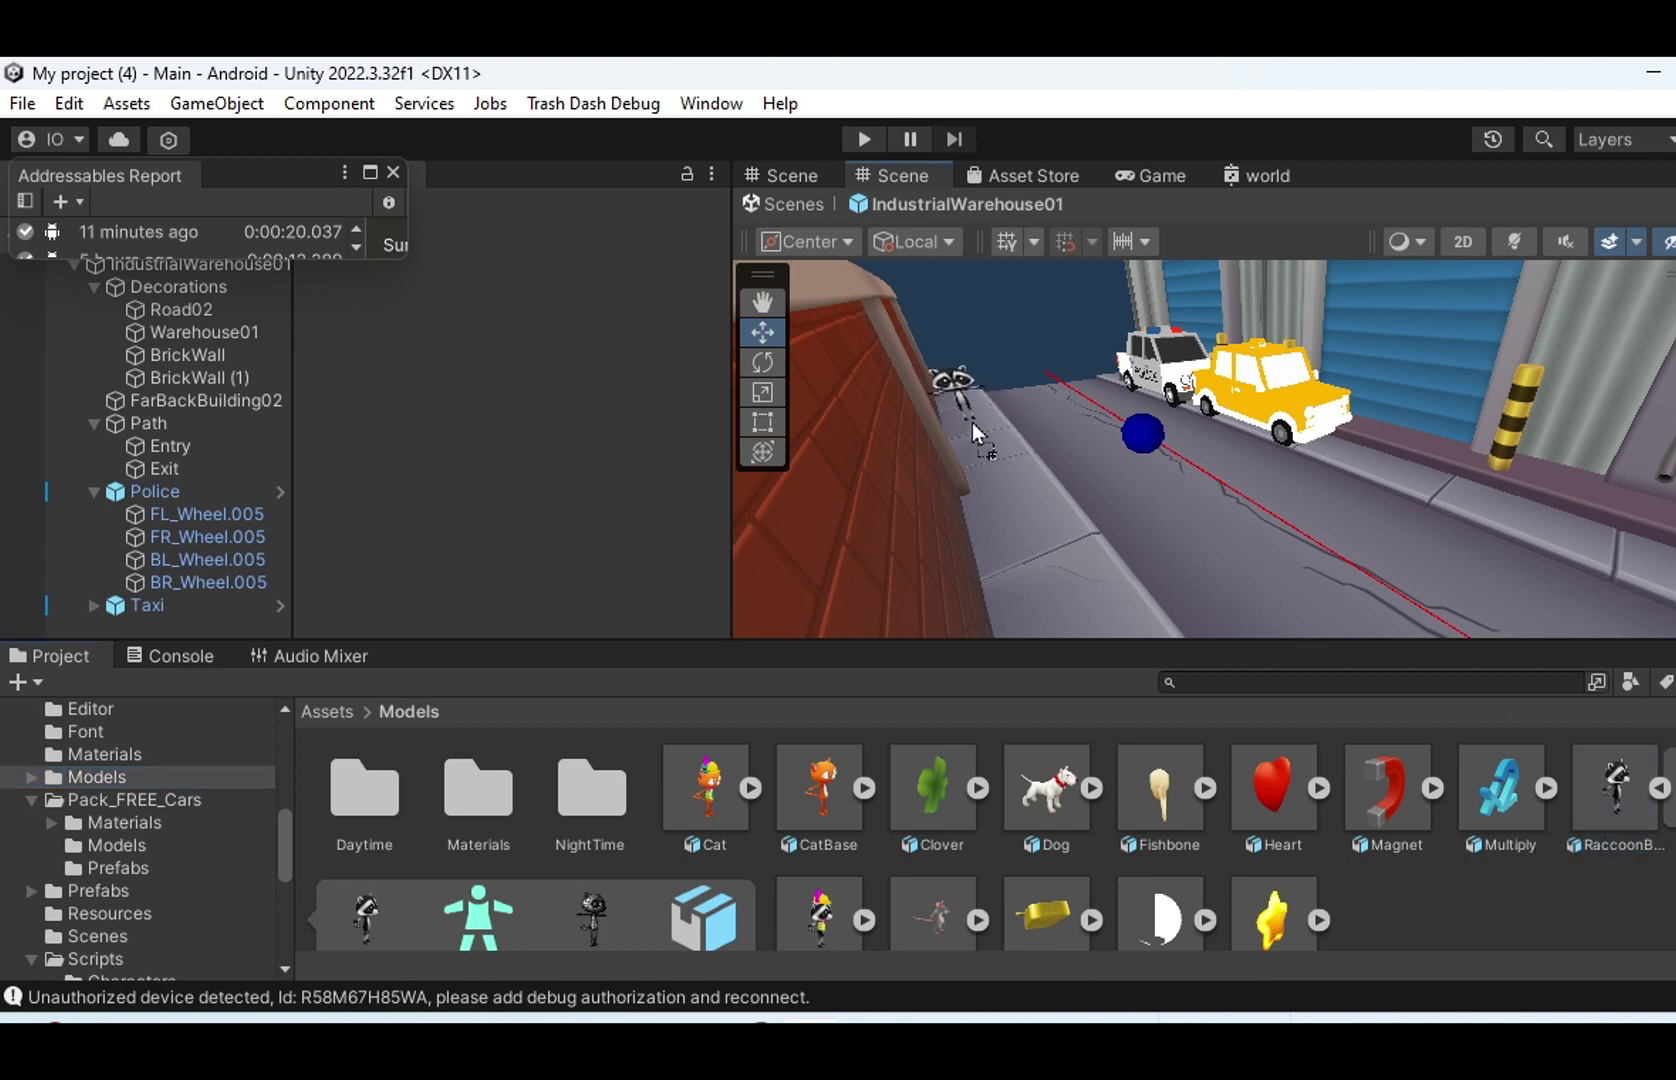
left_click_drag(972, 422, 972, 422)
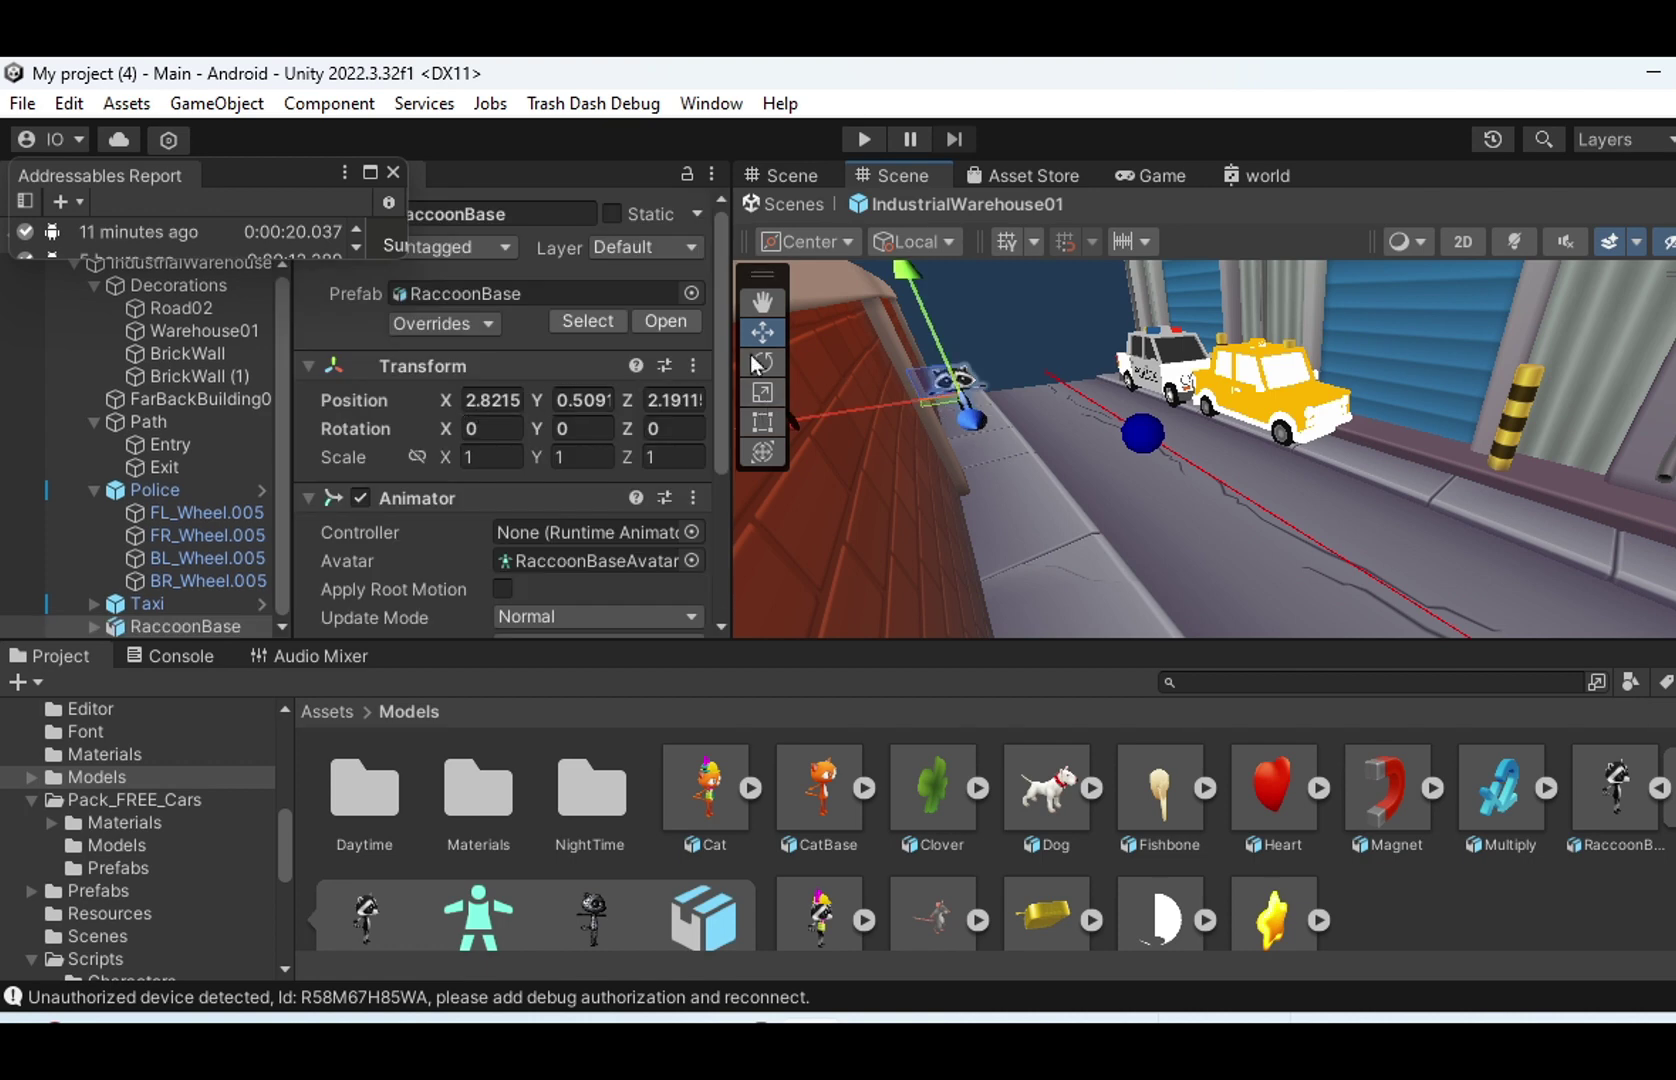
Step: Set the new RaccoonBase's Y position to 0 and check its placement on the sidewalk
double_click(567, 415)
type("00")
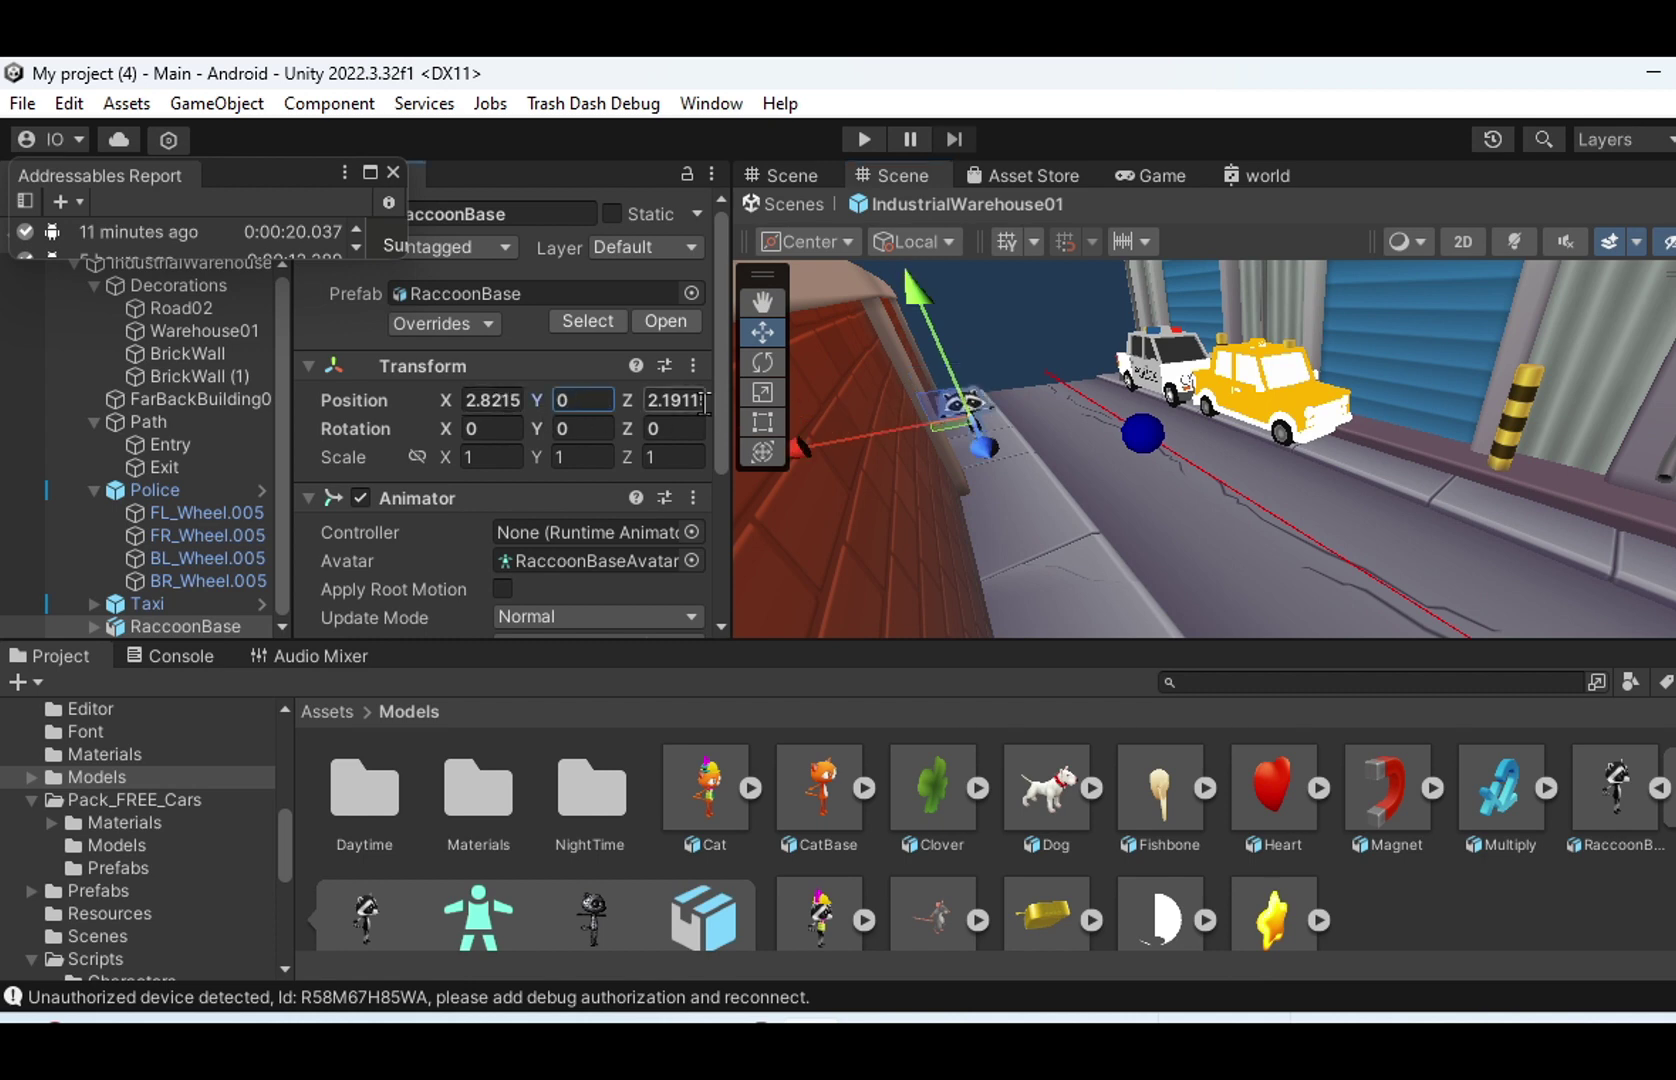
scroll(880, 414, "up", 5)
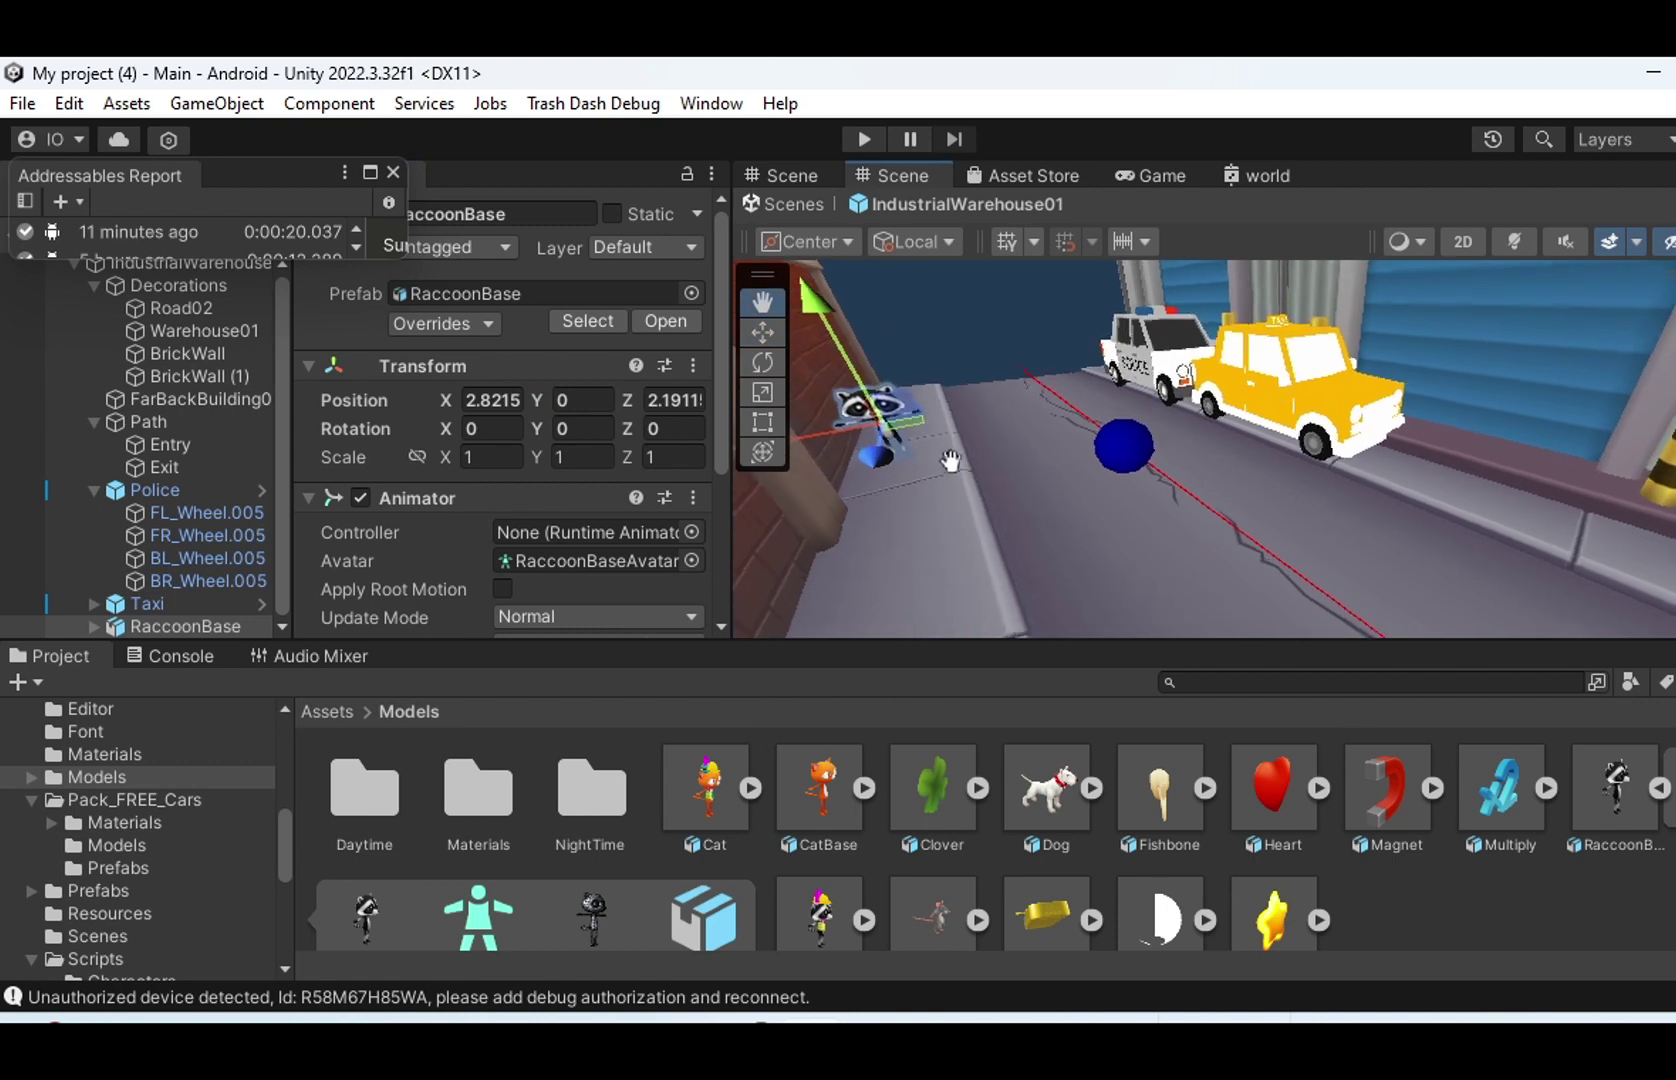
middle_click_drag(951, 464, 856, 440)
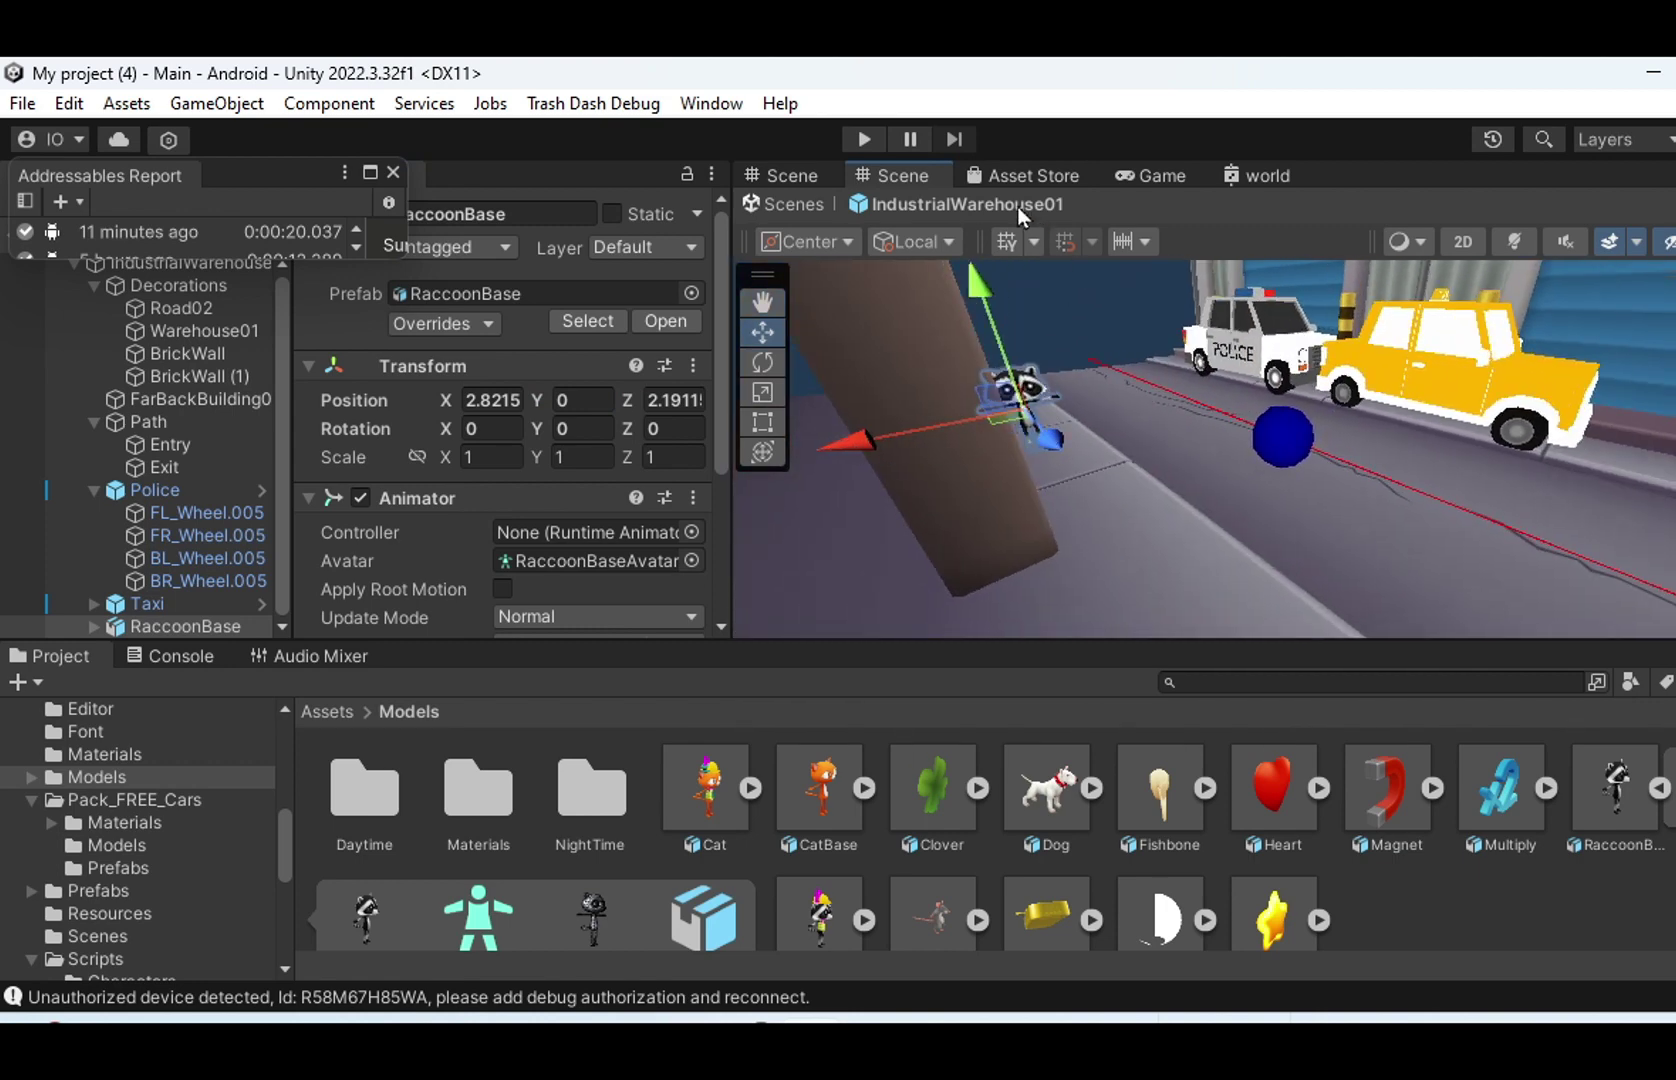
Step: Run the game in Play mode and start a run to test the edited warehouse prefab
left_click(871, 146)
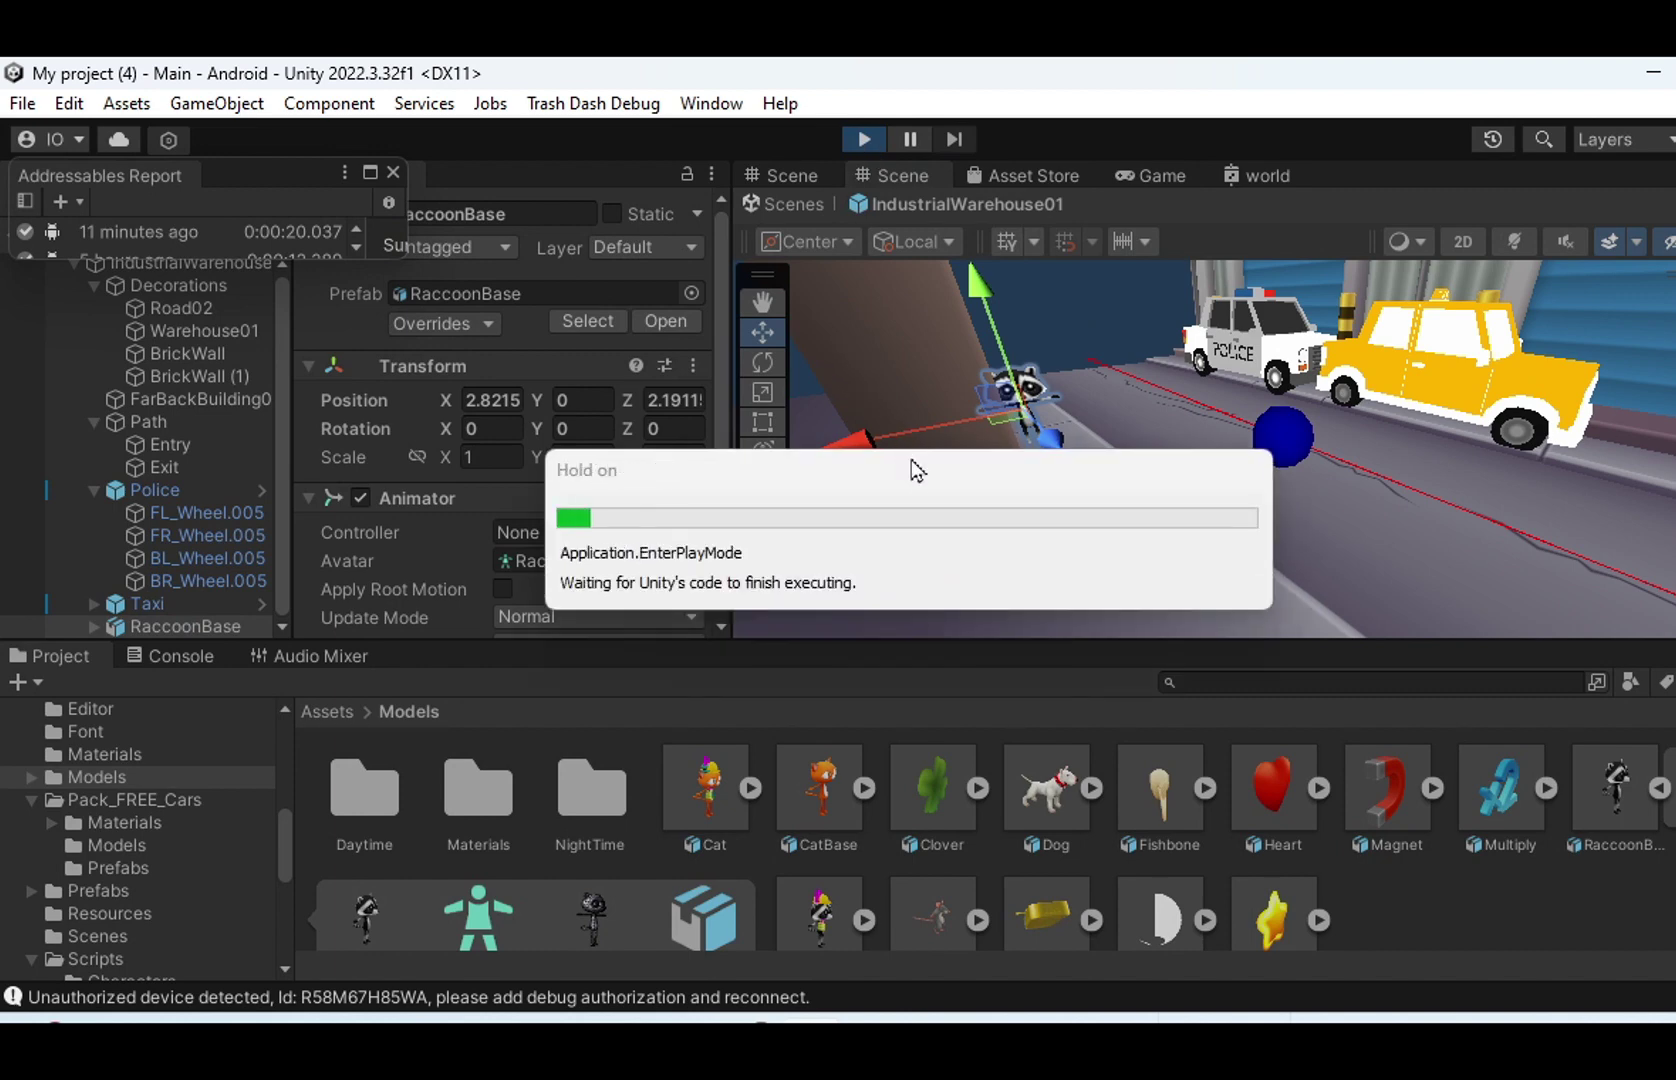
left_click(1303, 625)
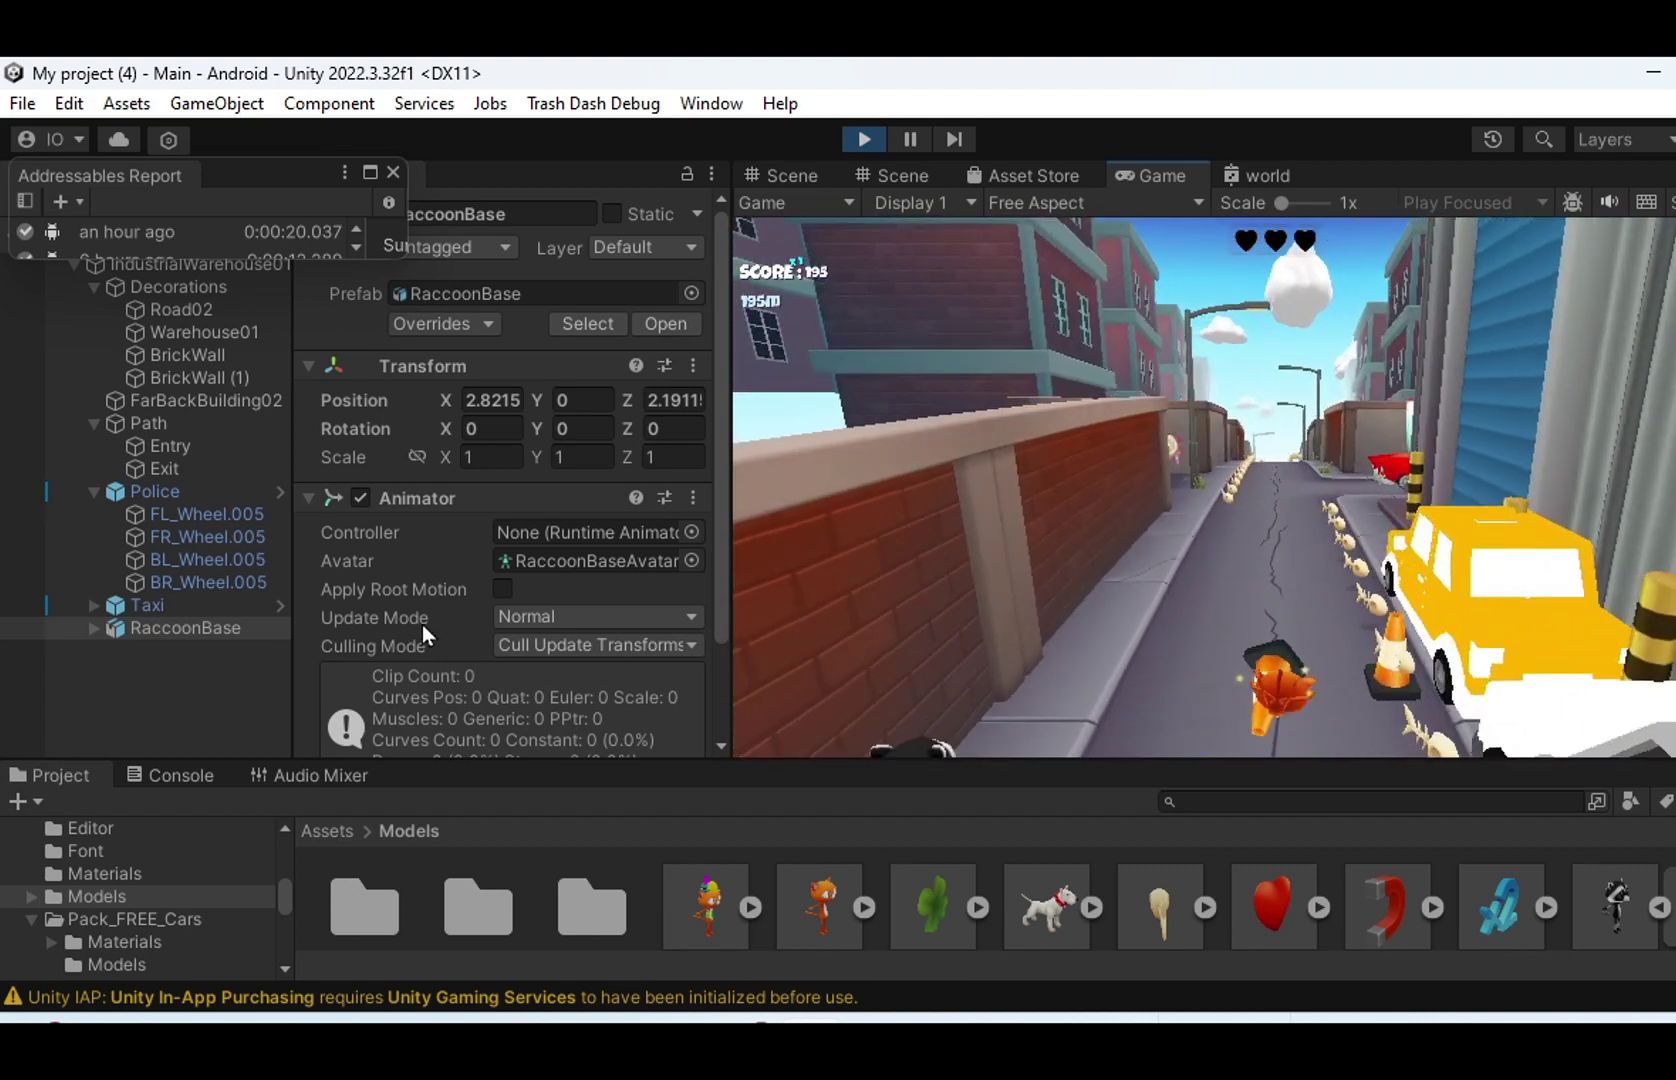
Step: Pause the running game and return to the scene view of the IndustrialWarehouse01 prefab
left_click(909, 139)
left_click(903, 175)
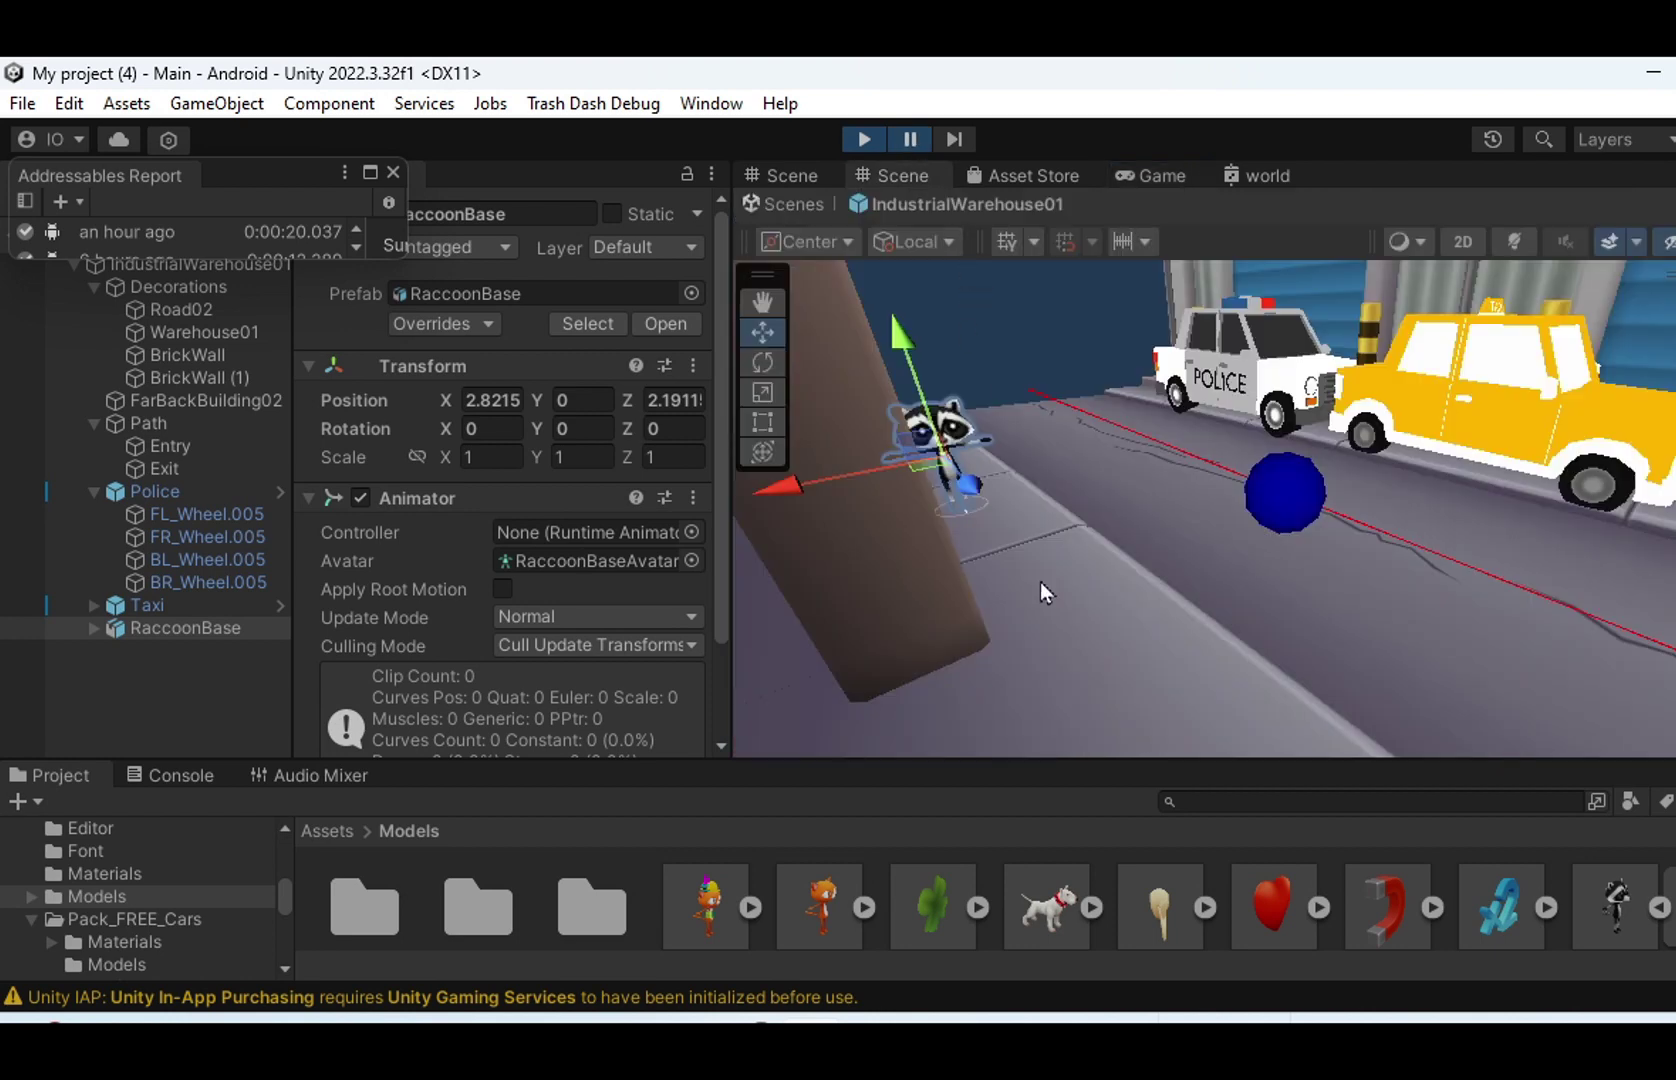
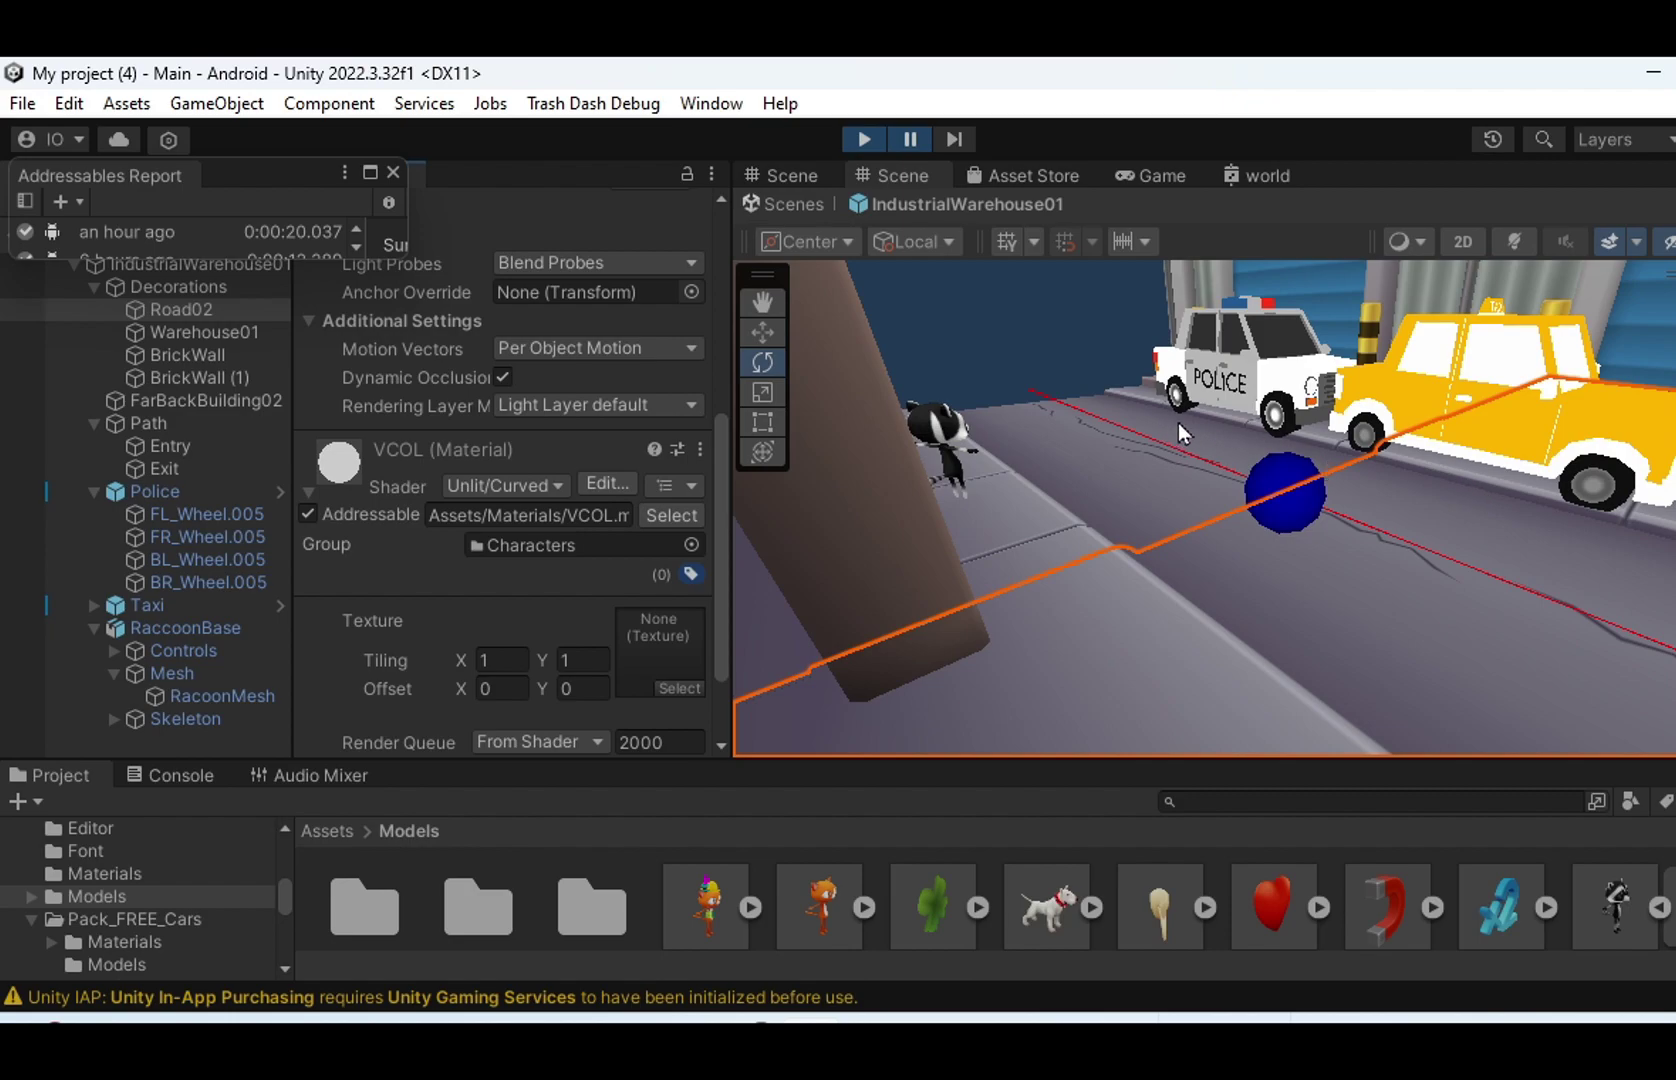
Step: Switch to the browser to look at the YouTube search for "unity curve world graph", and return to Unity
key("alt+Tab")
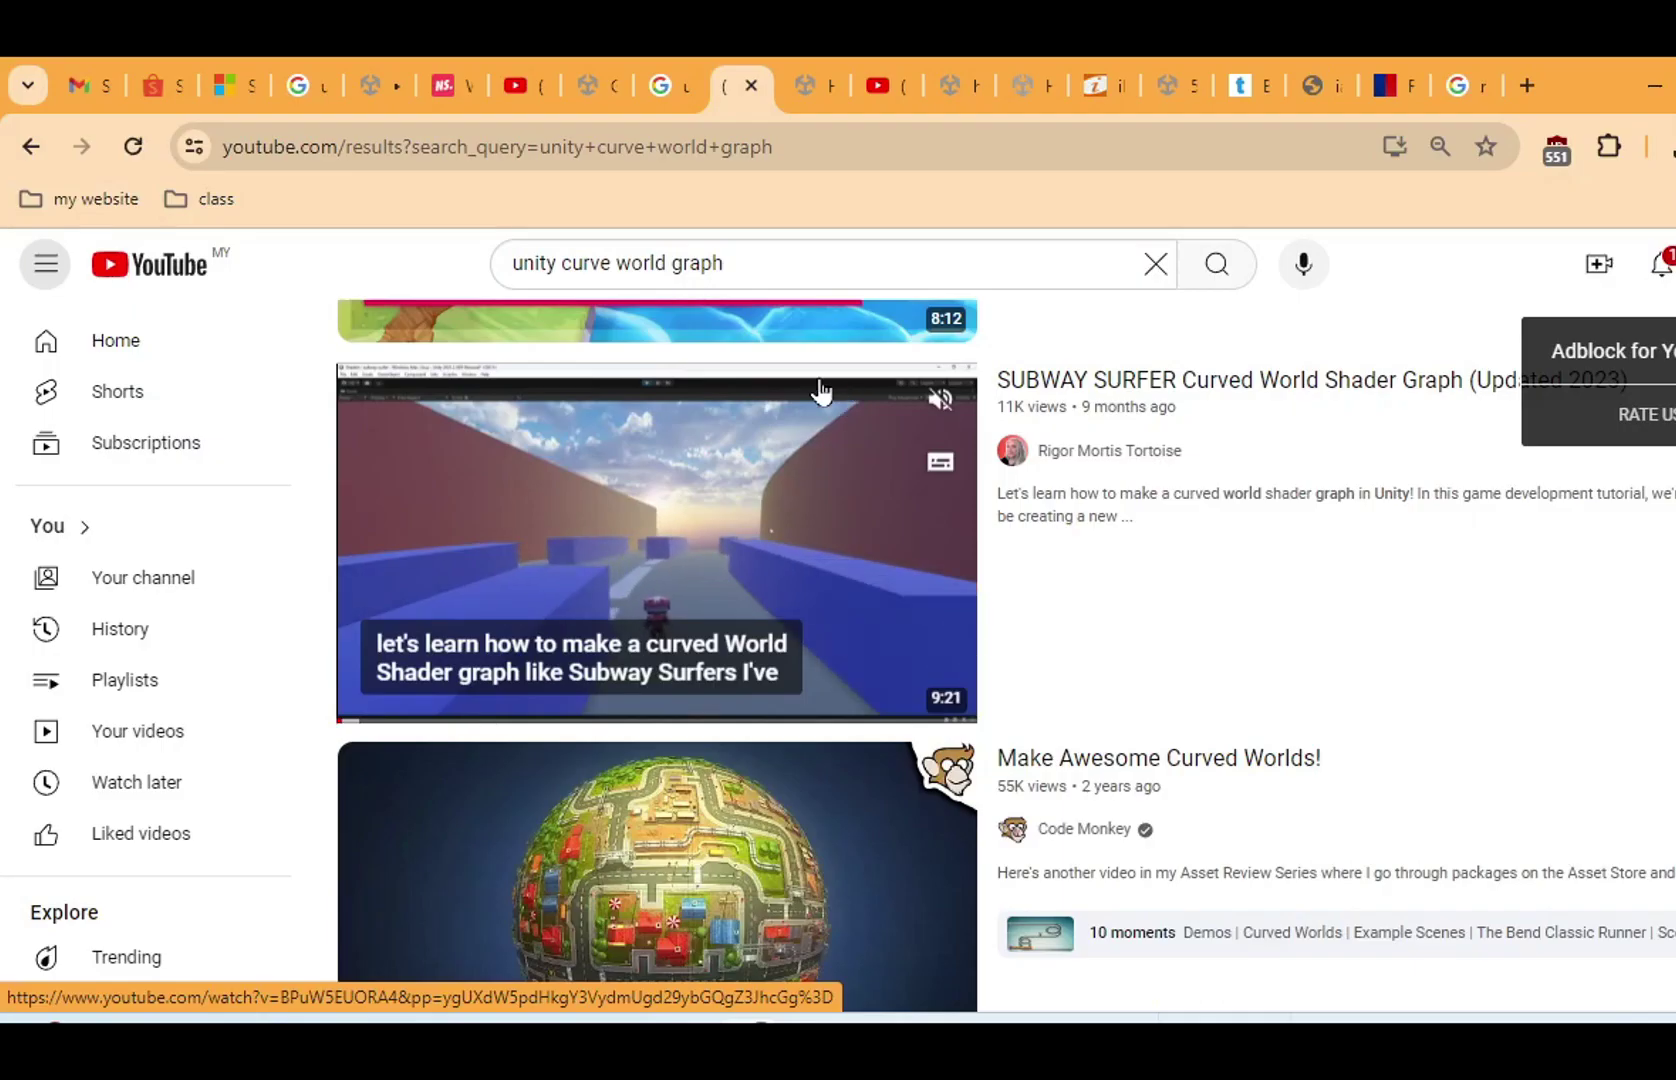
left_click(517, 266)
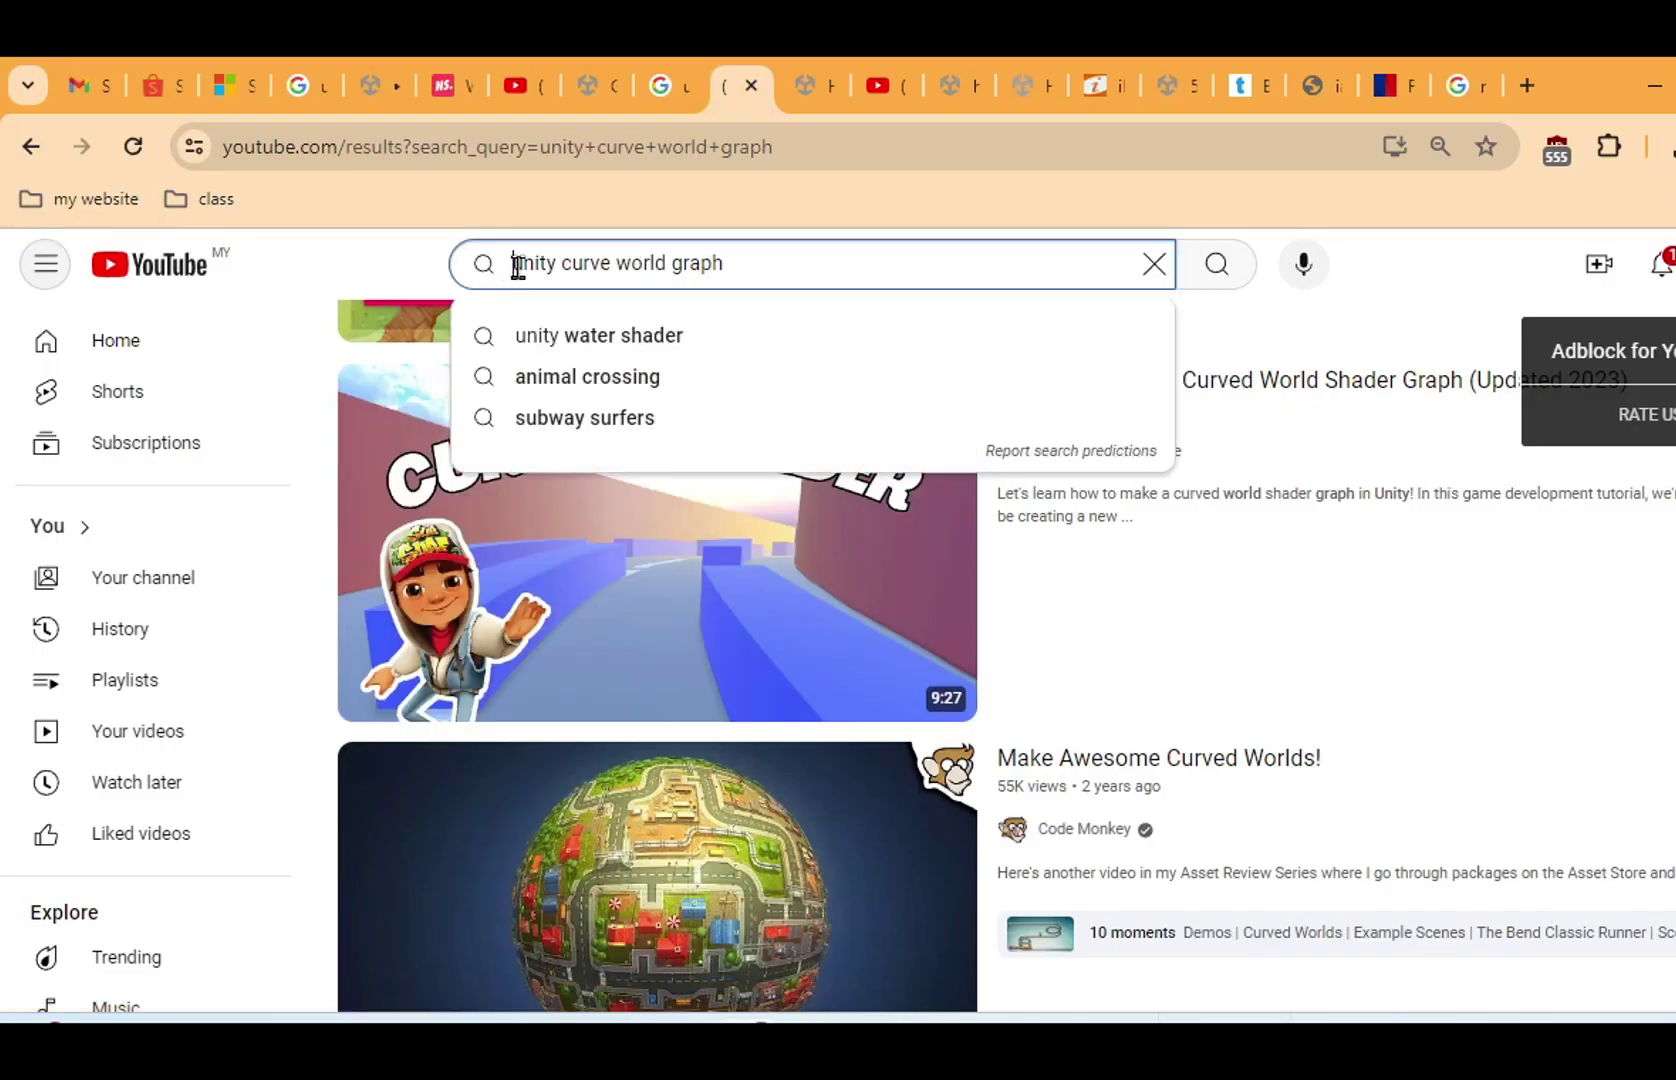
left_click_drag(517, 266, 820, 285)
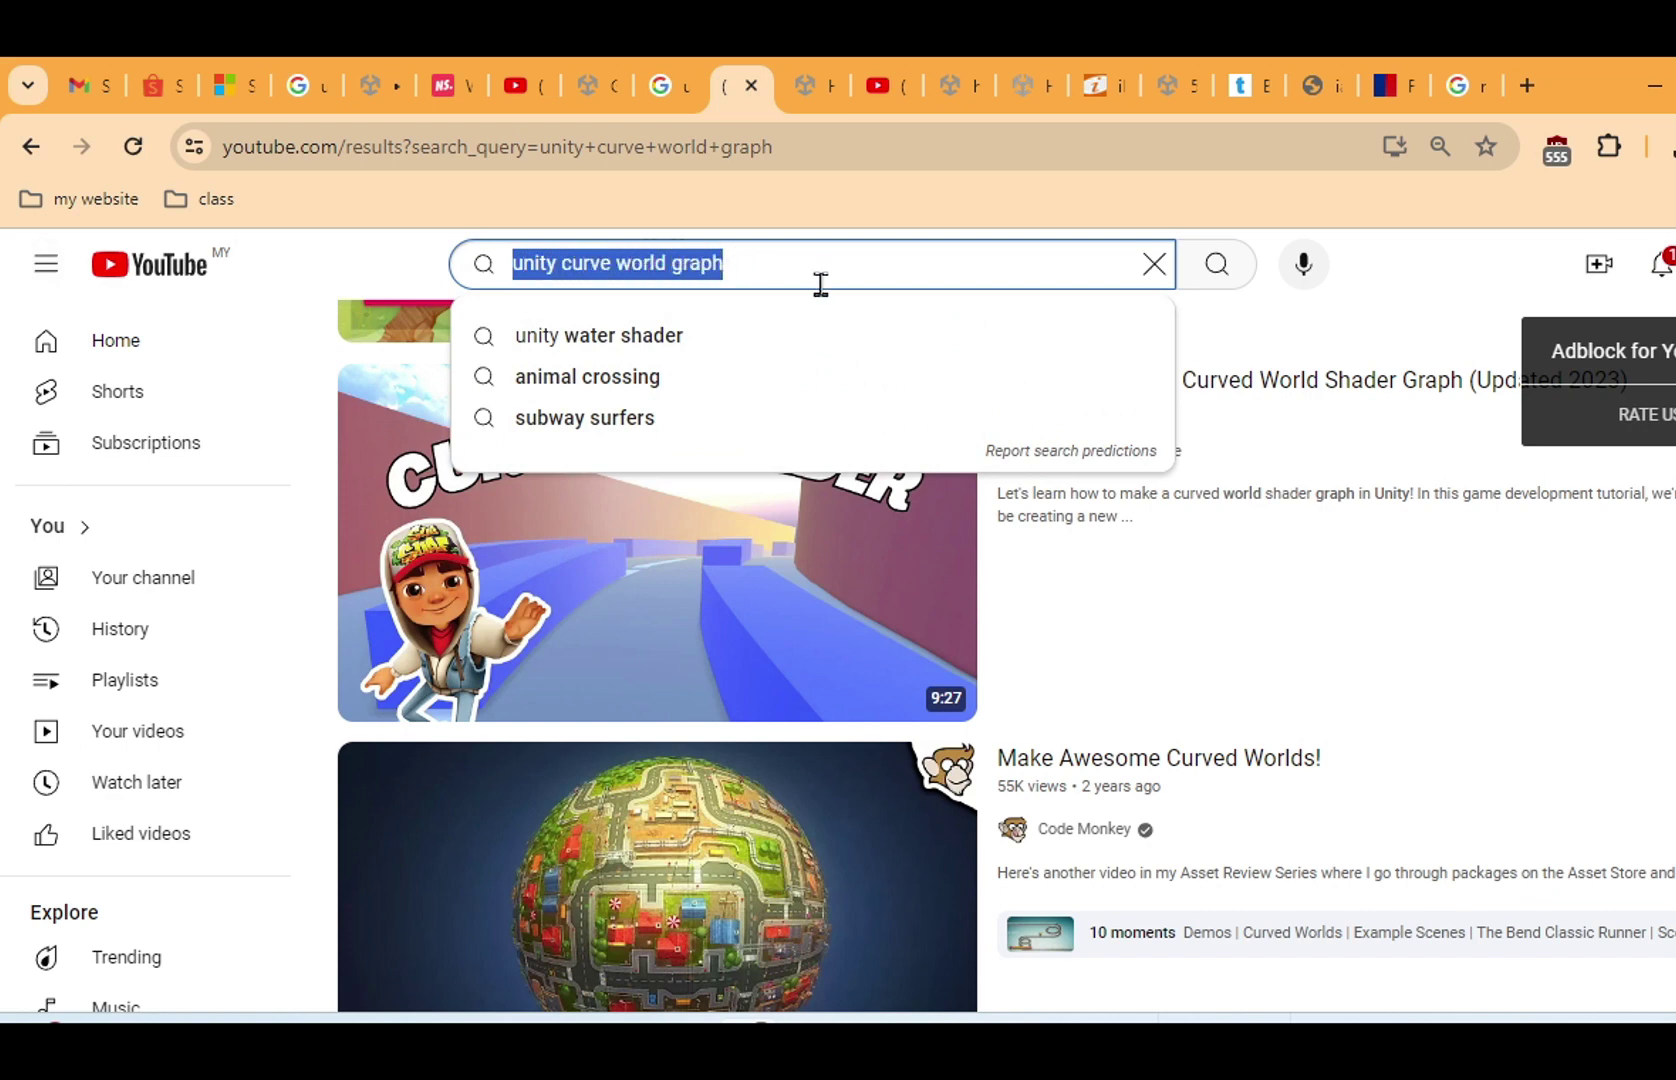
key("alt+Tab")
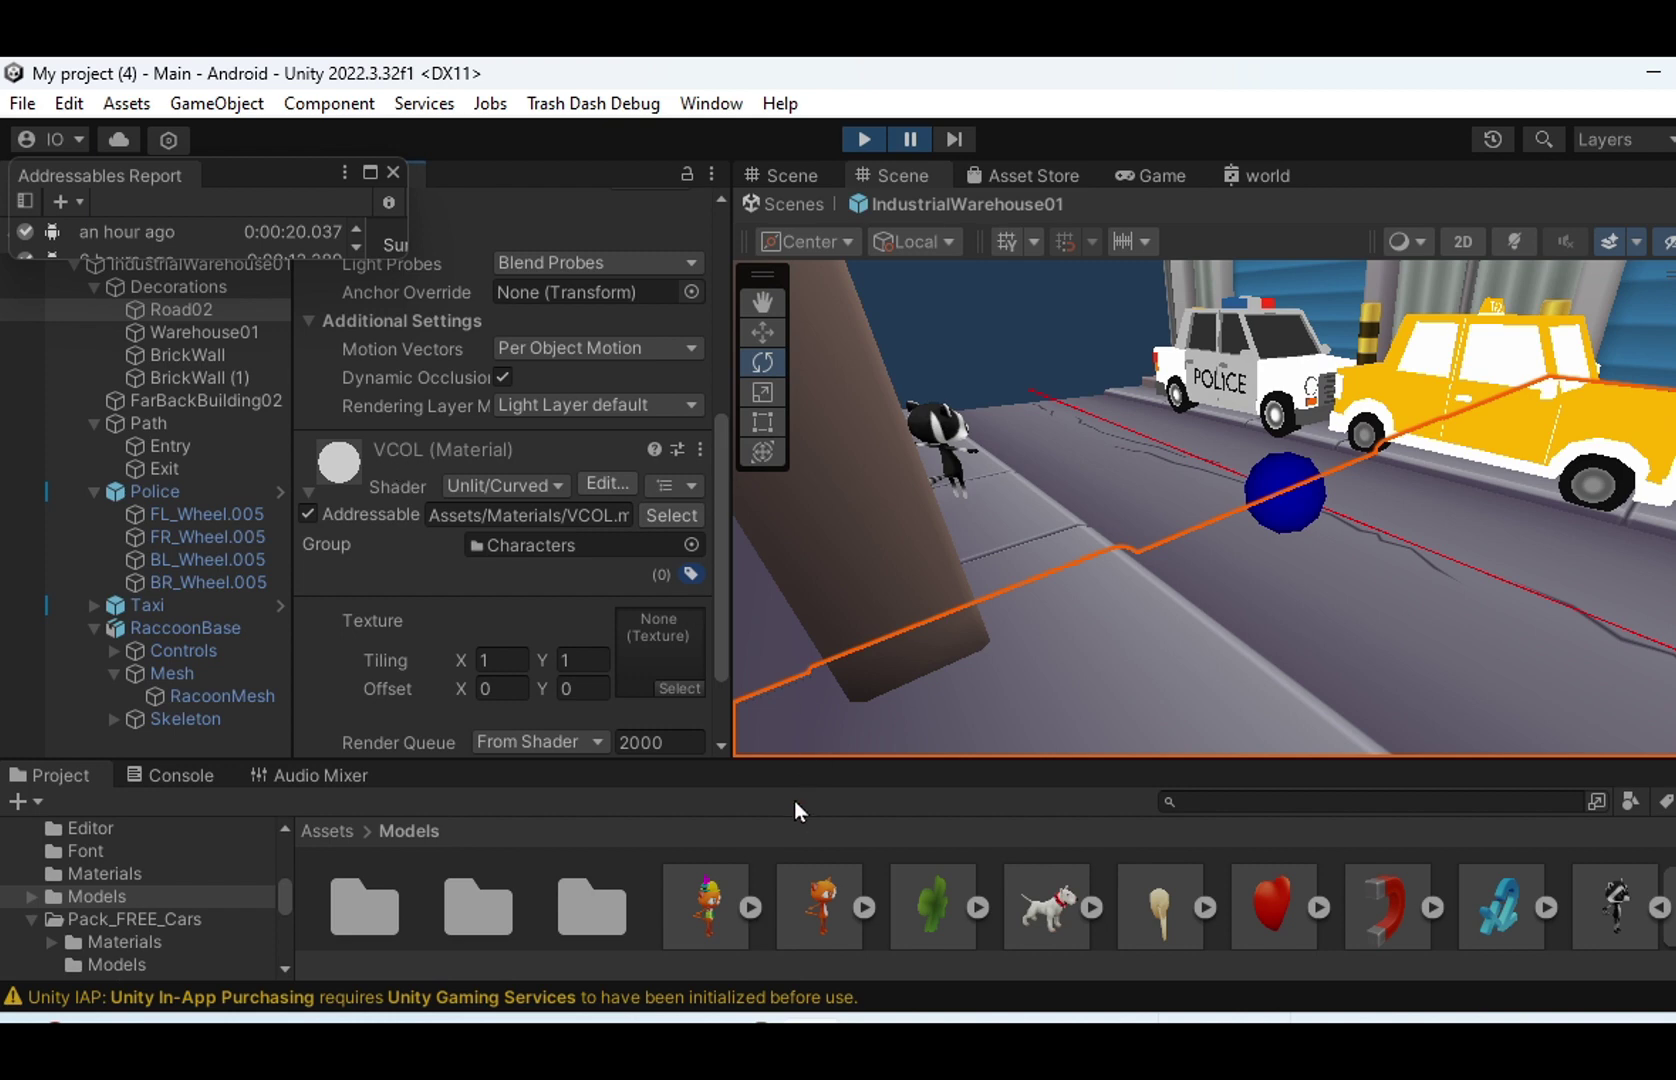
Step: Search the project assets for "vcol" and reveal the VCOL material file in the file explorer
left_click(1240, 801)
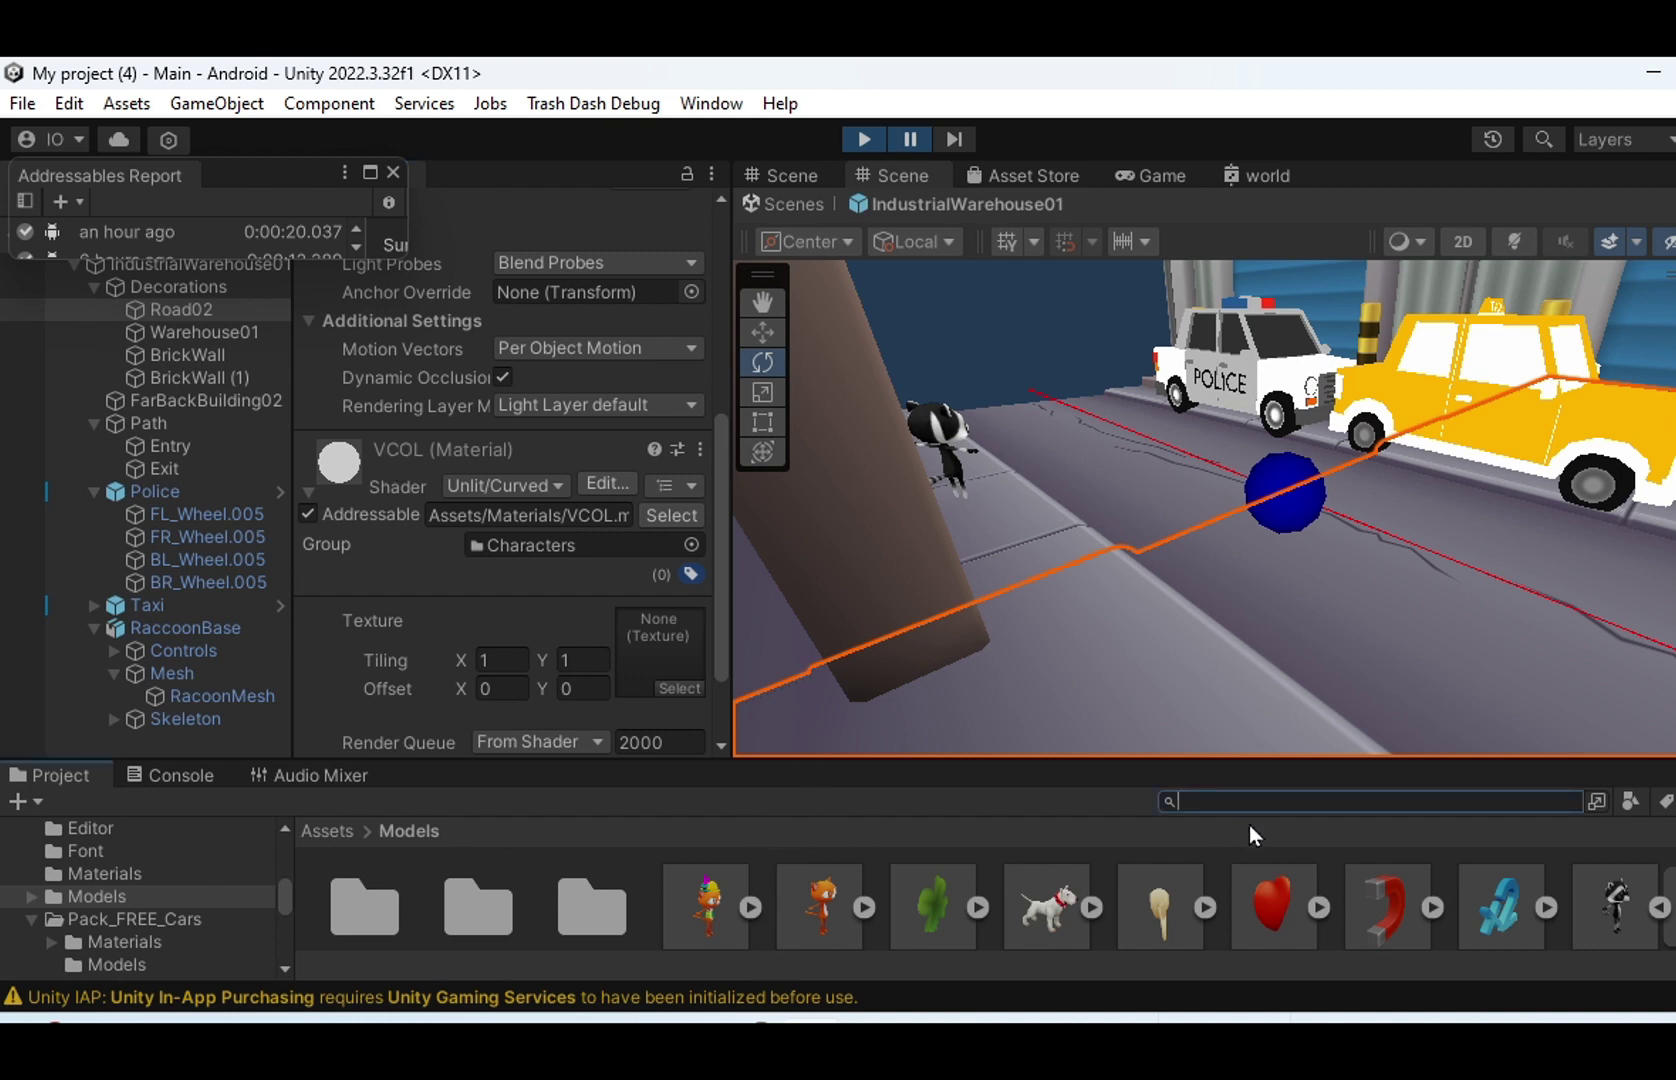
type("vcol")
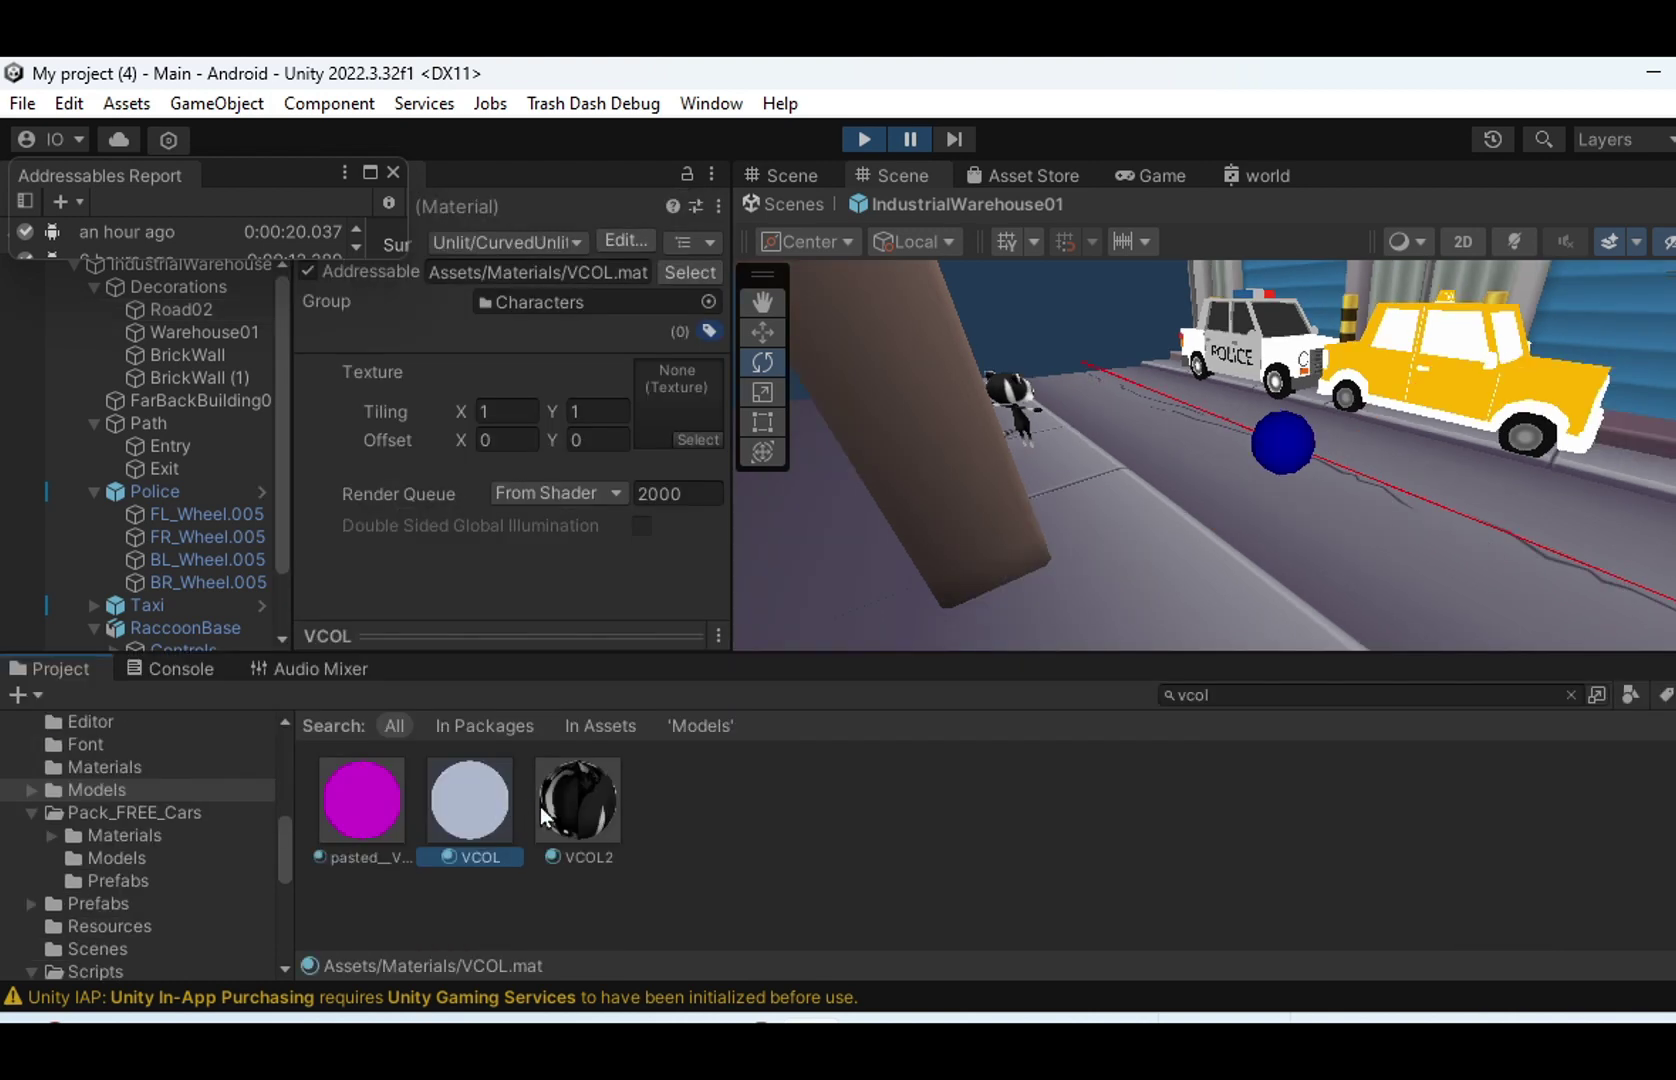
right_click(448, 792)
left_click(566, 221)
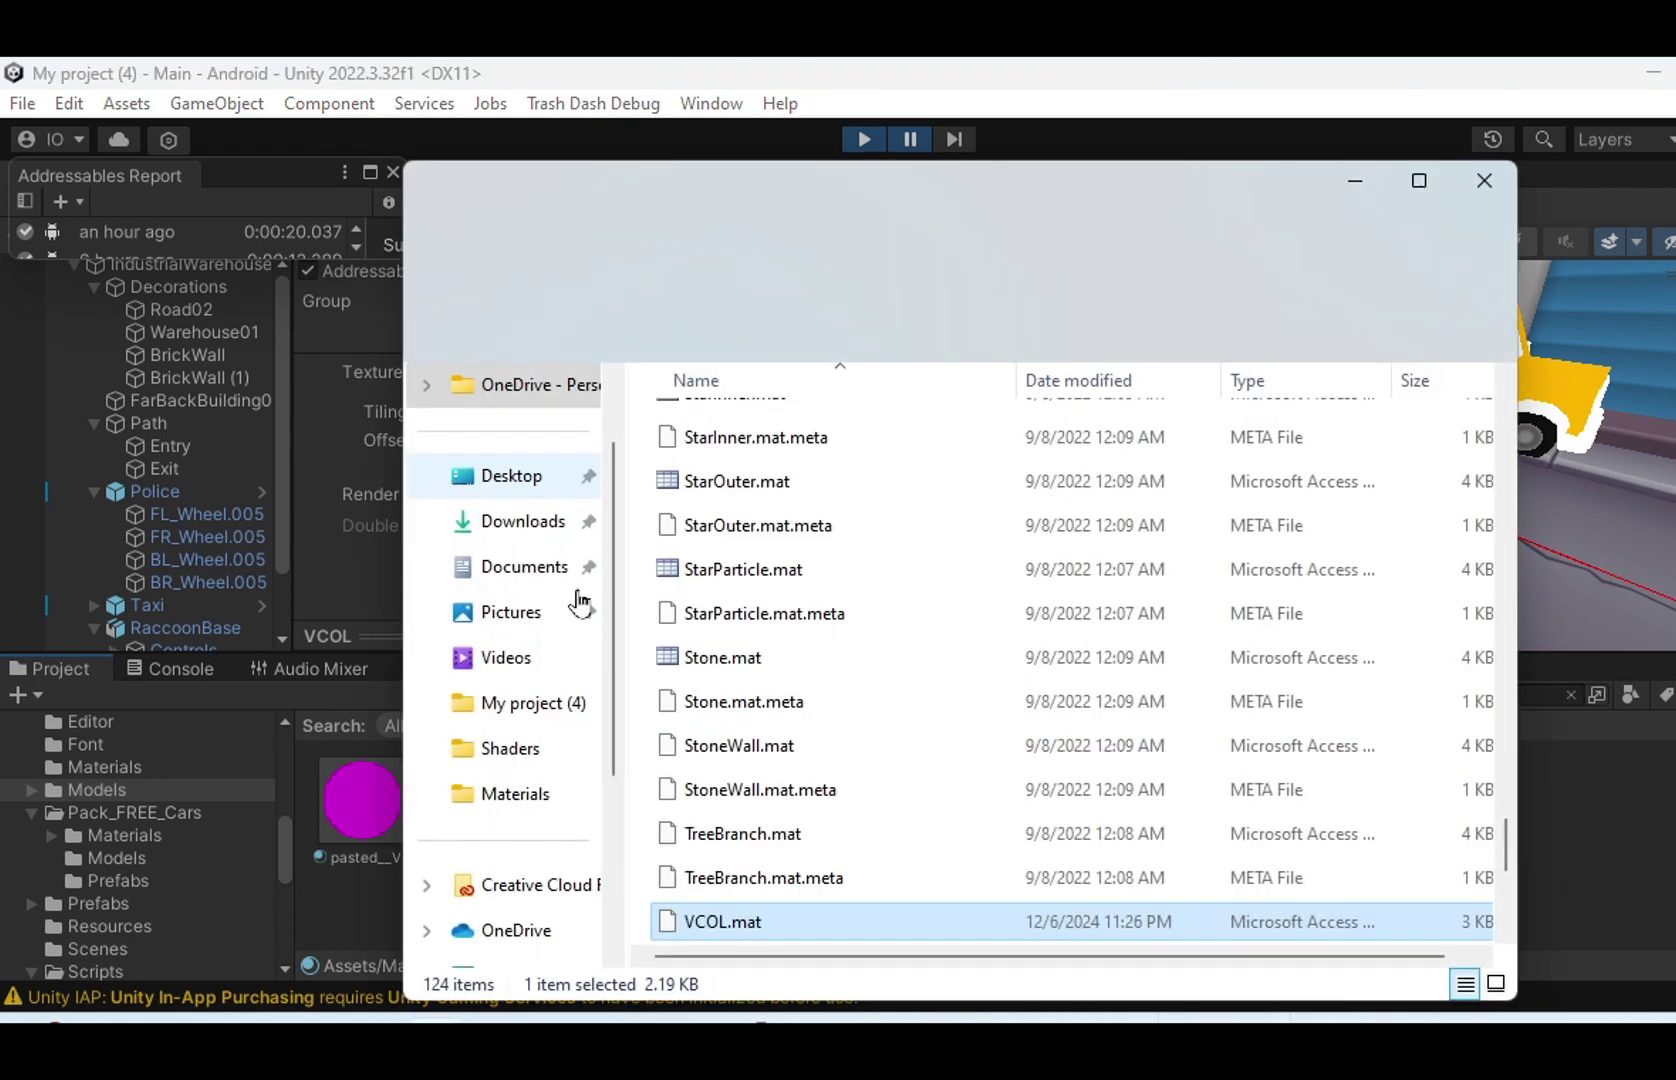
Step: Open VCOL.mat from the project's Materials folder in Notepad
left_click_drag(862, 192, 789, 175)
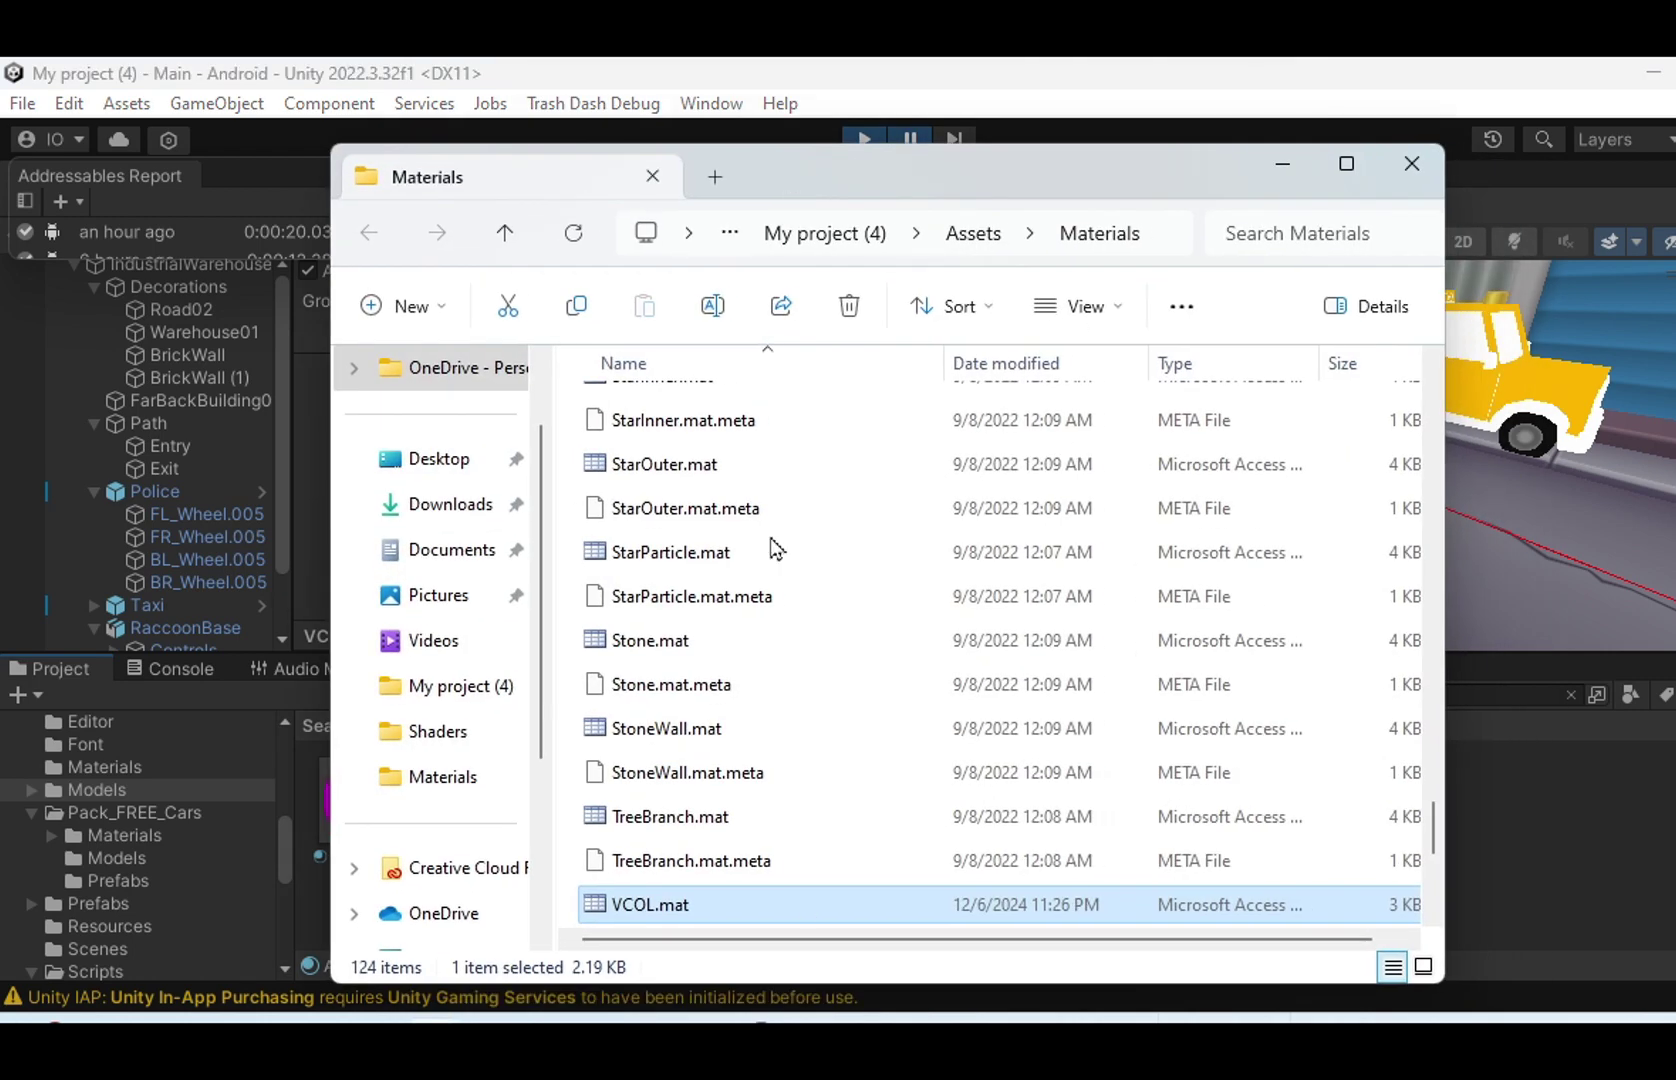
scroll(711, 919, "down", 1)
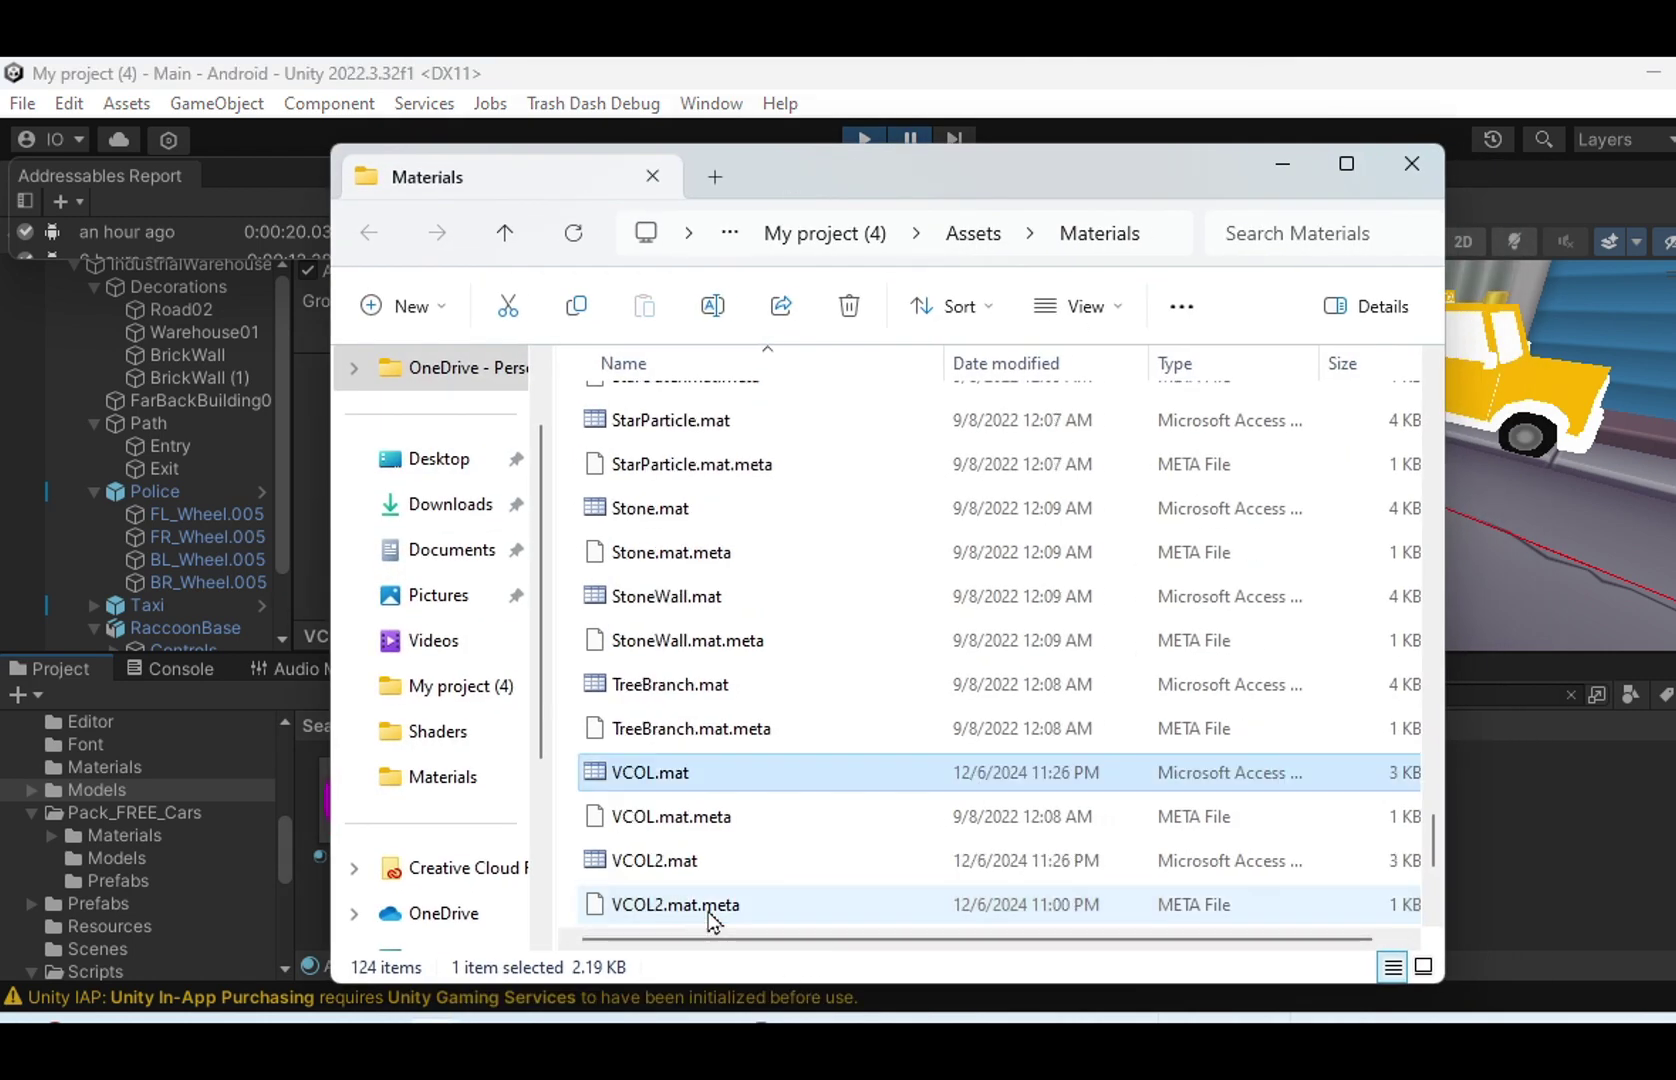
right_click(650, 778)
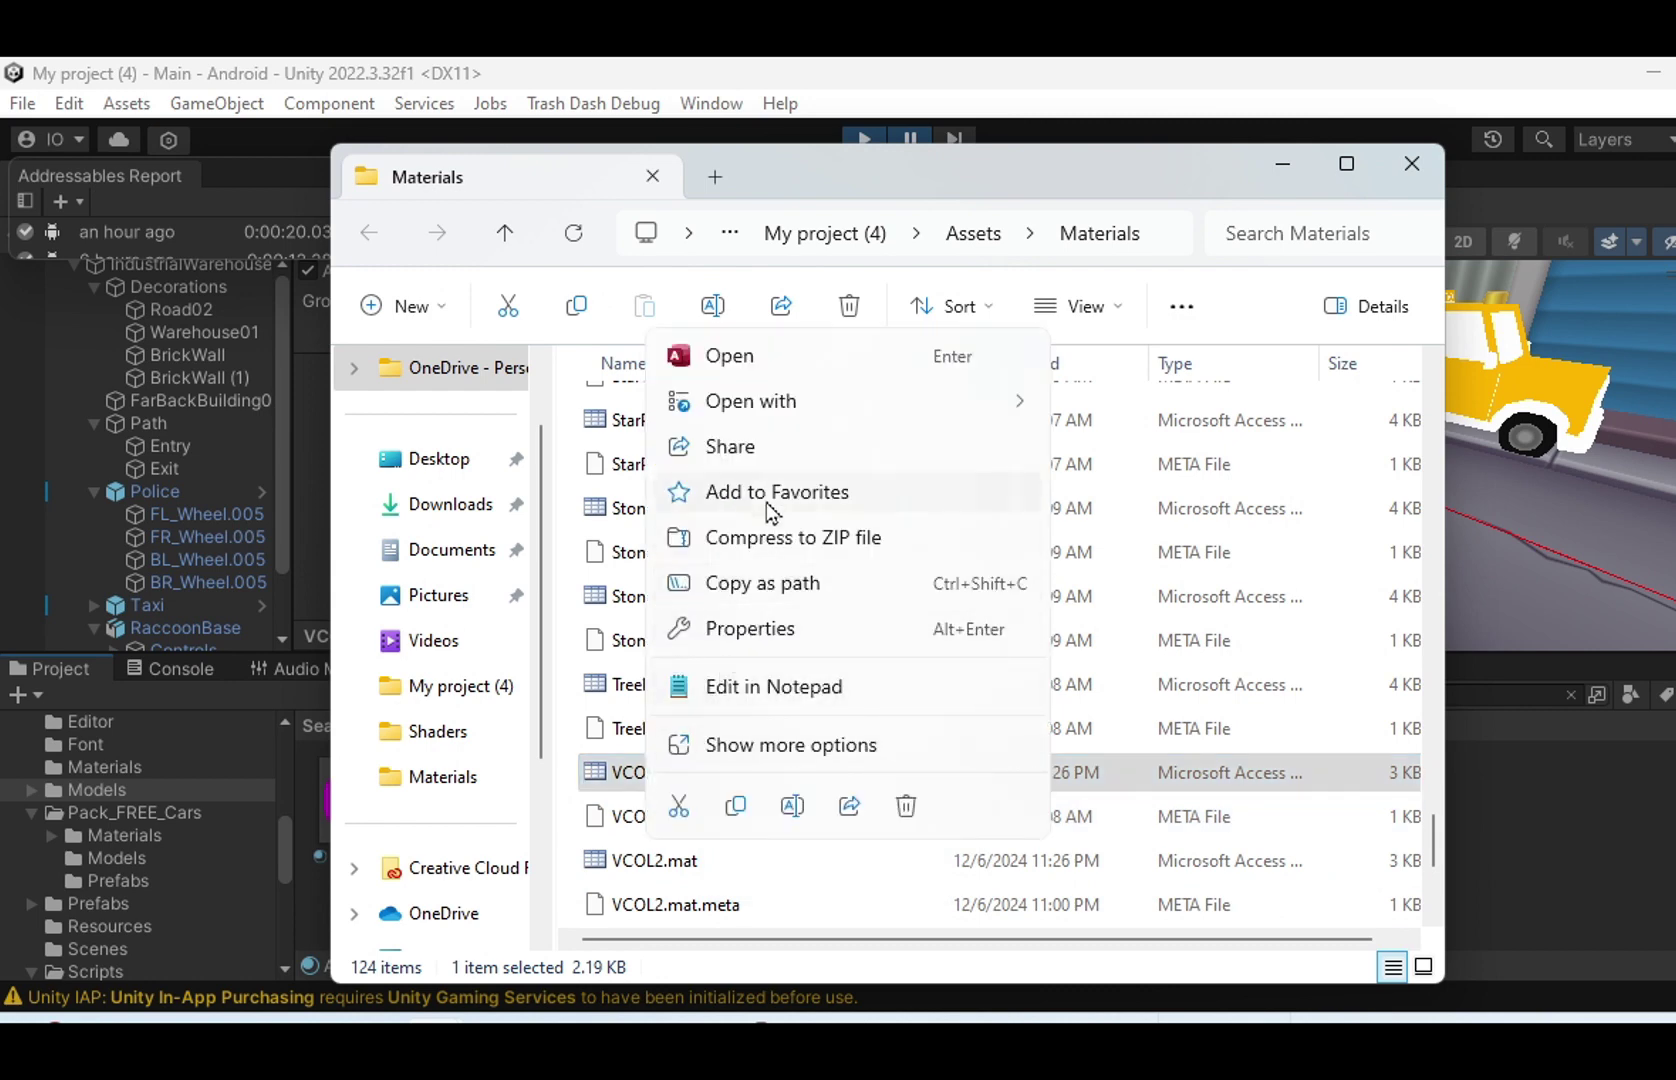
mouse_move(767, 401)
left_click(1140, 452)
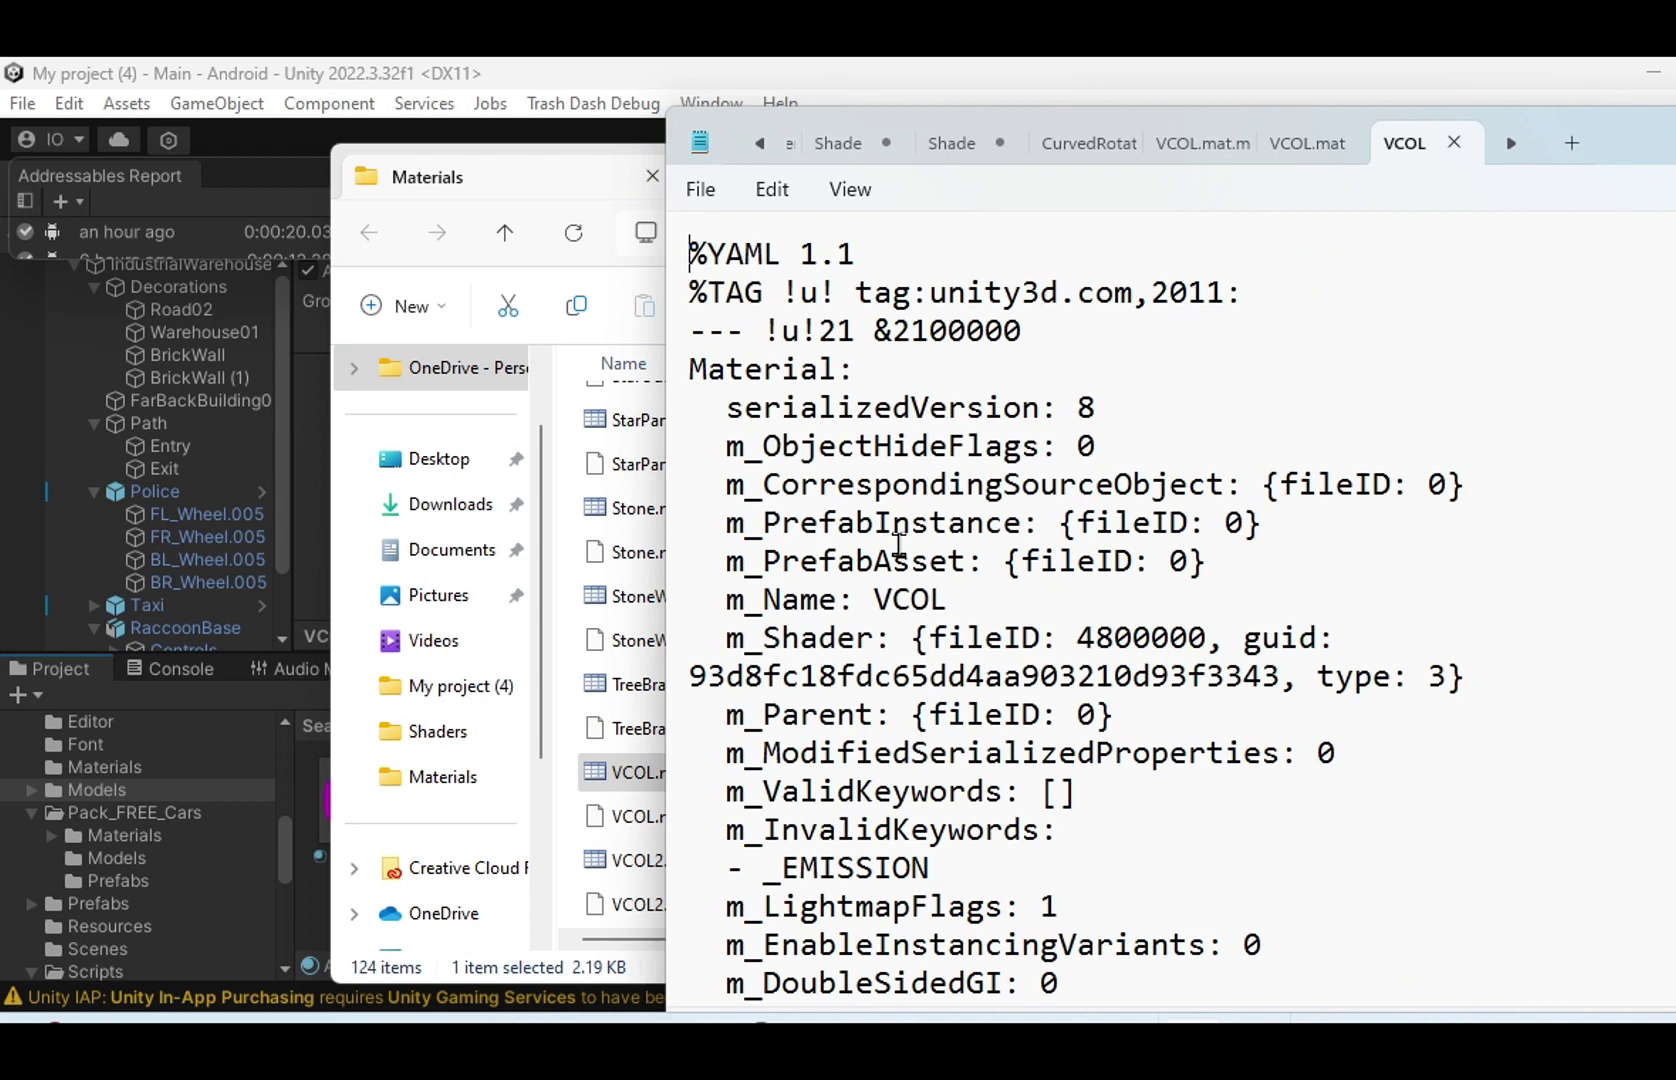
Step: Examine the texture, float and colour properties in the VCOL material file, and return to Unity
scroll(898, 545, "down", 5)
scroll(903, 555, "down", 3)
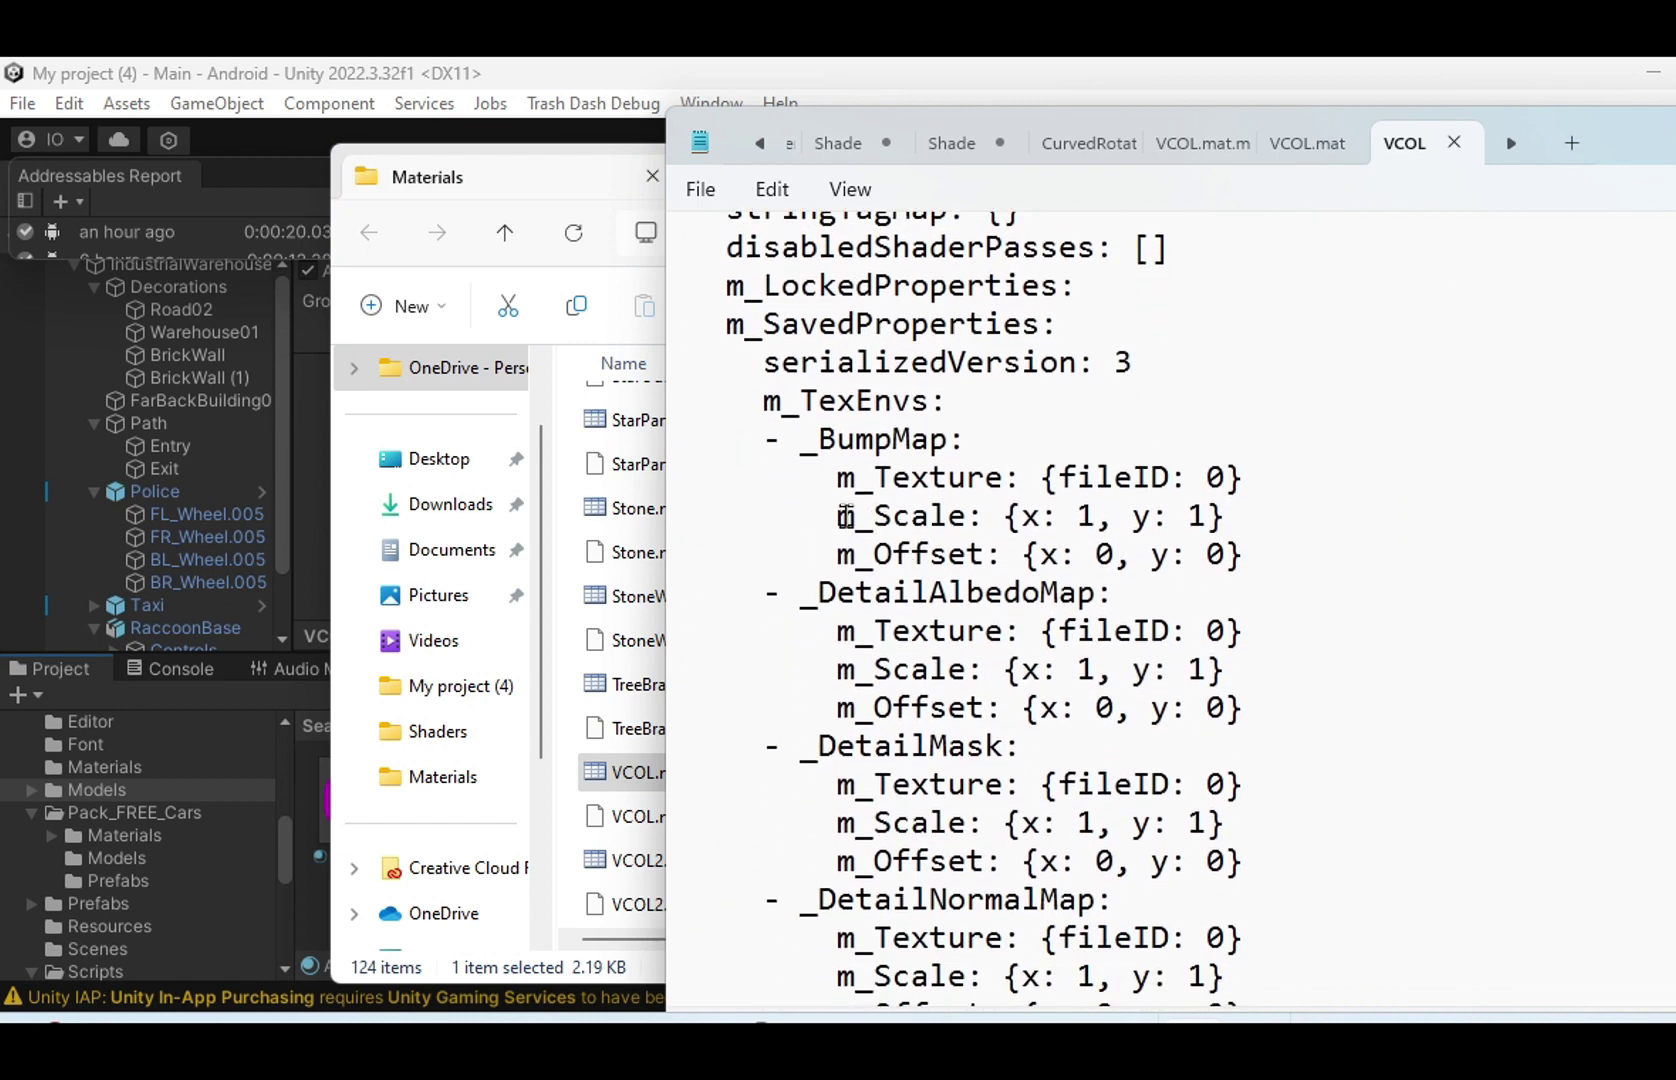
left_click_drag(838, 518, 965, 518)
scroll(965, 620, "down", 14)
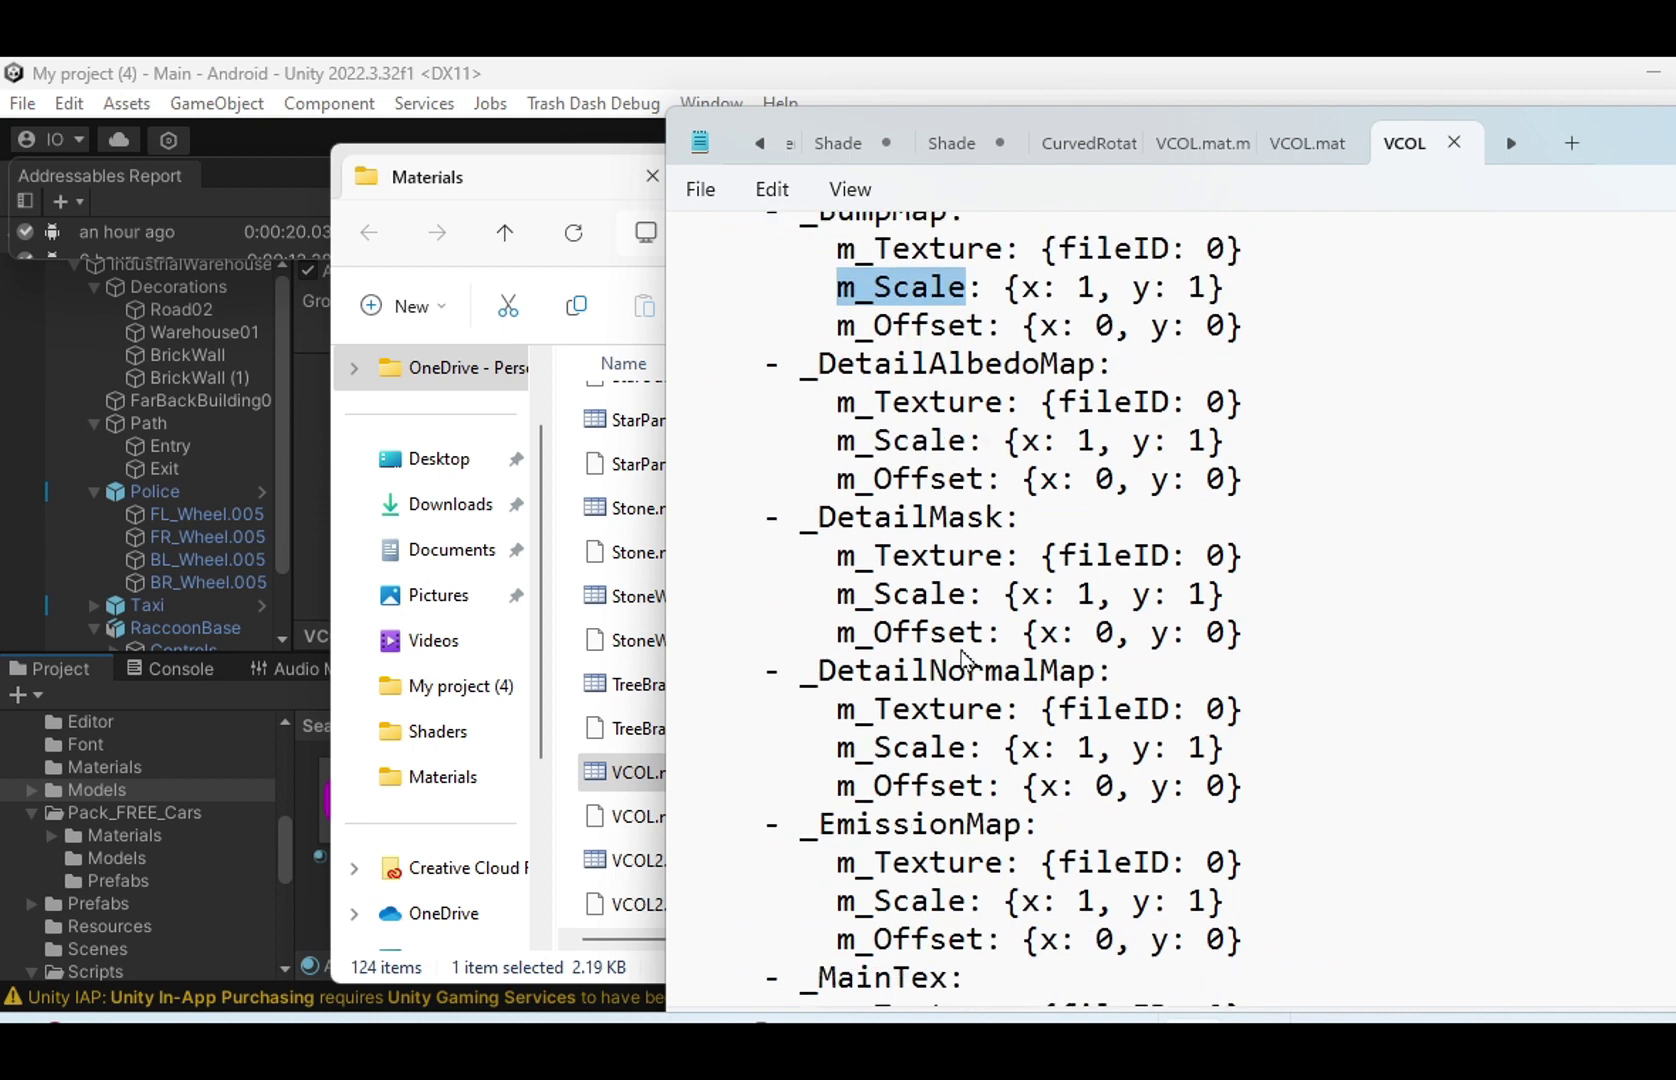
scroll(965, 658, "down", 2)
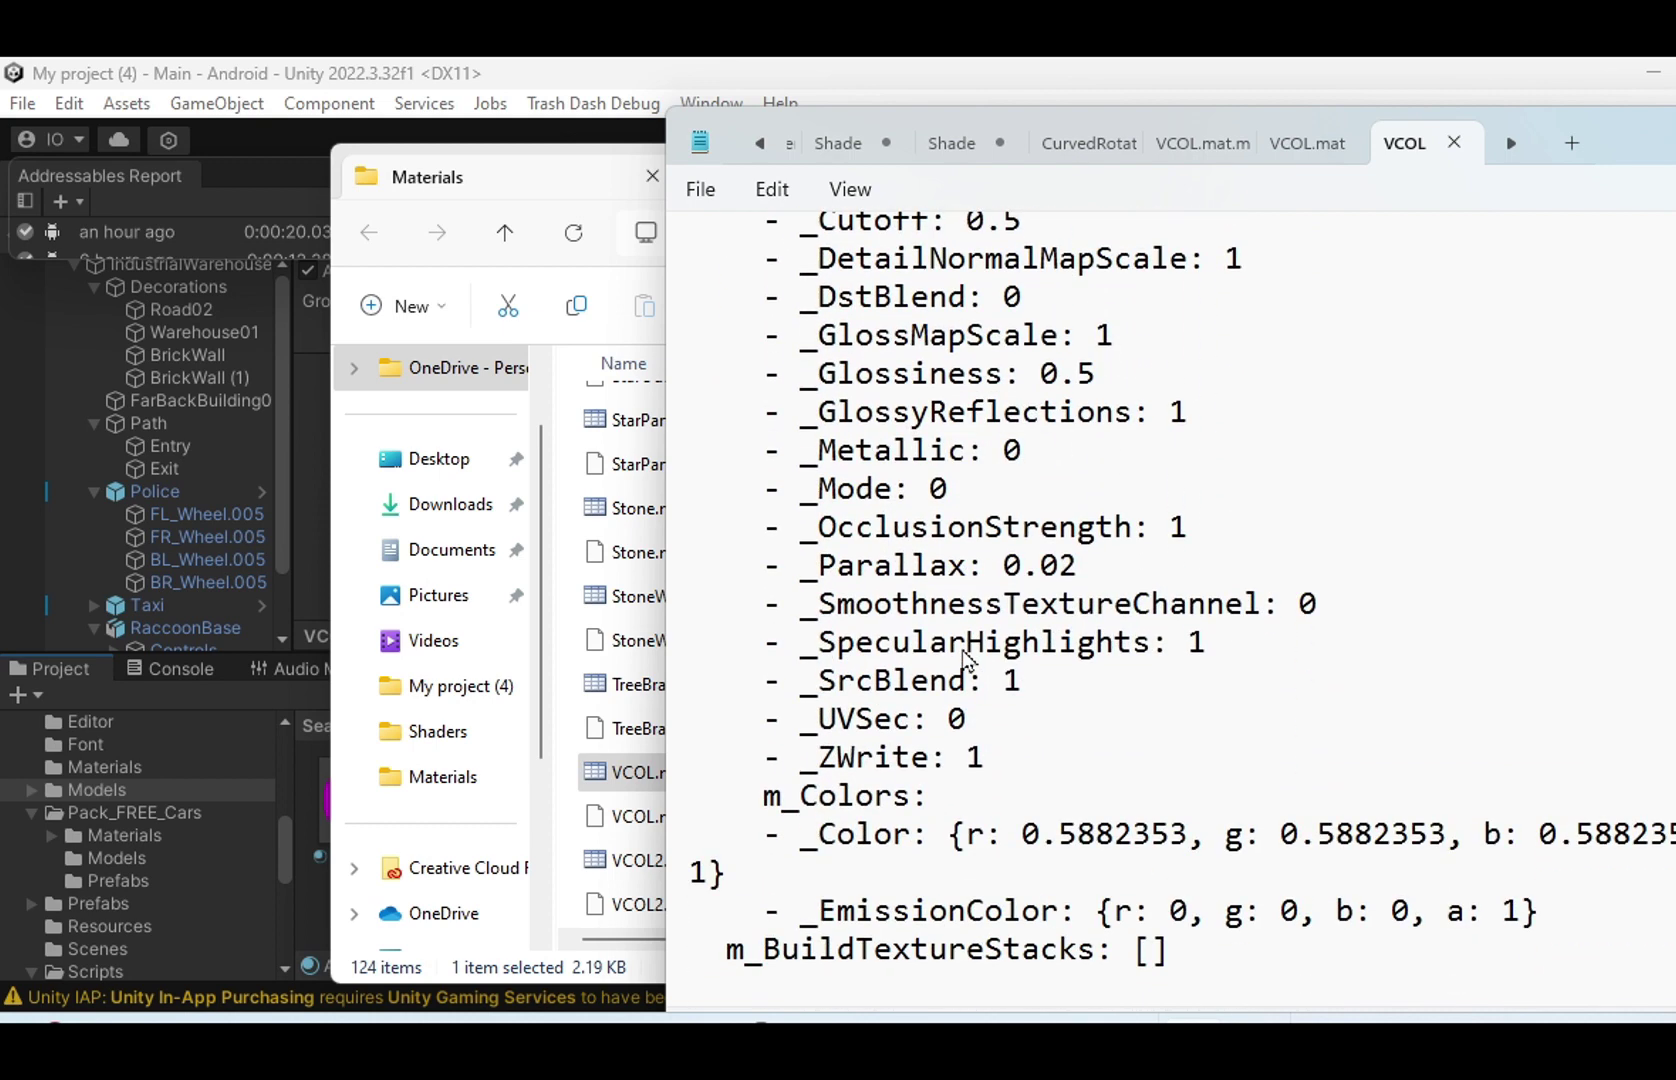
key("alt+Tab")
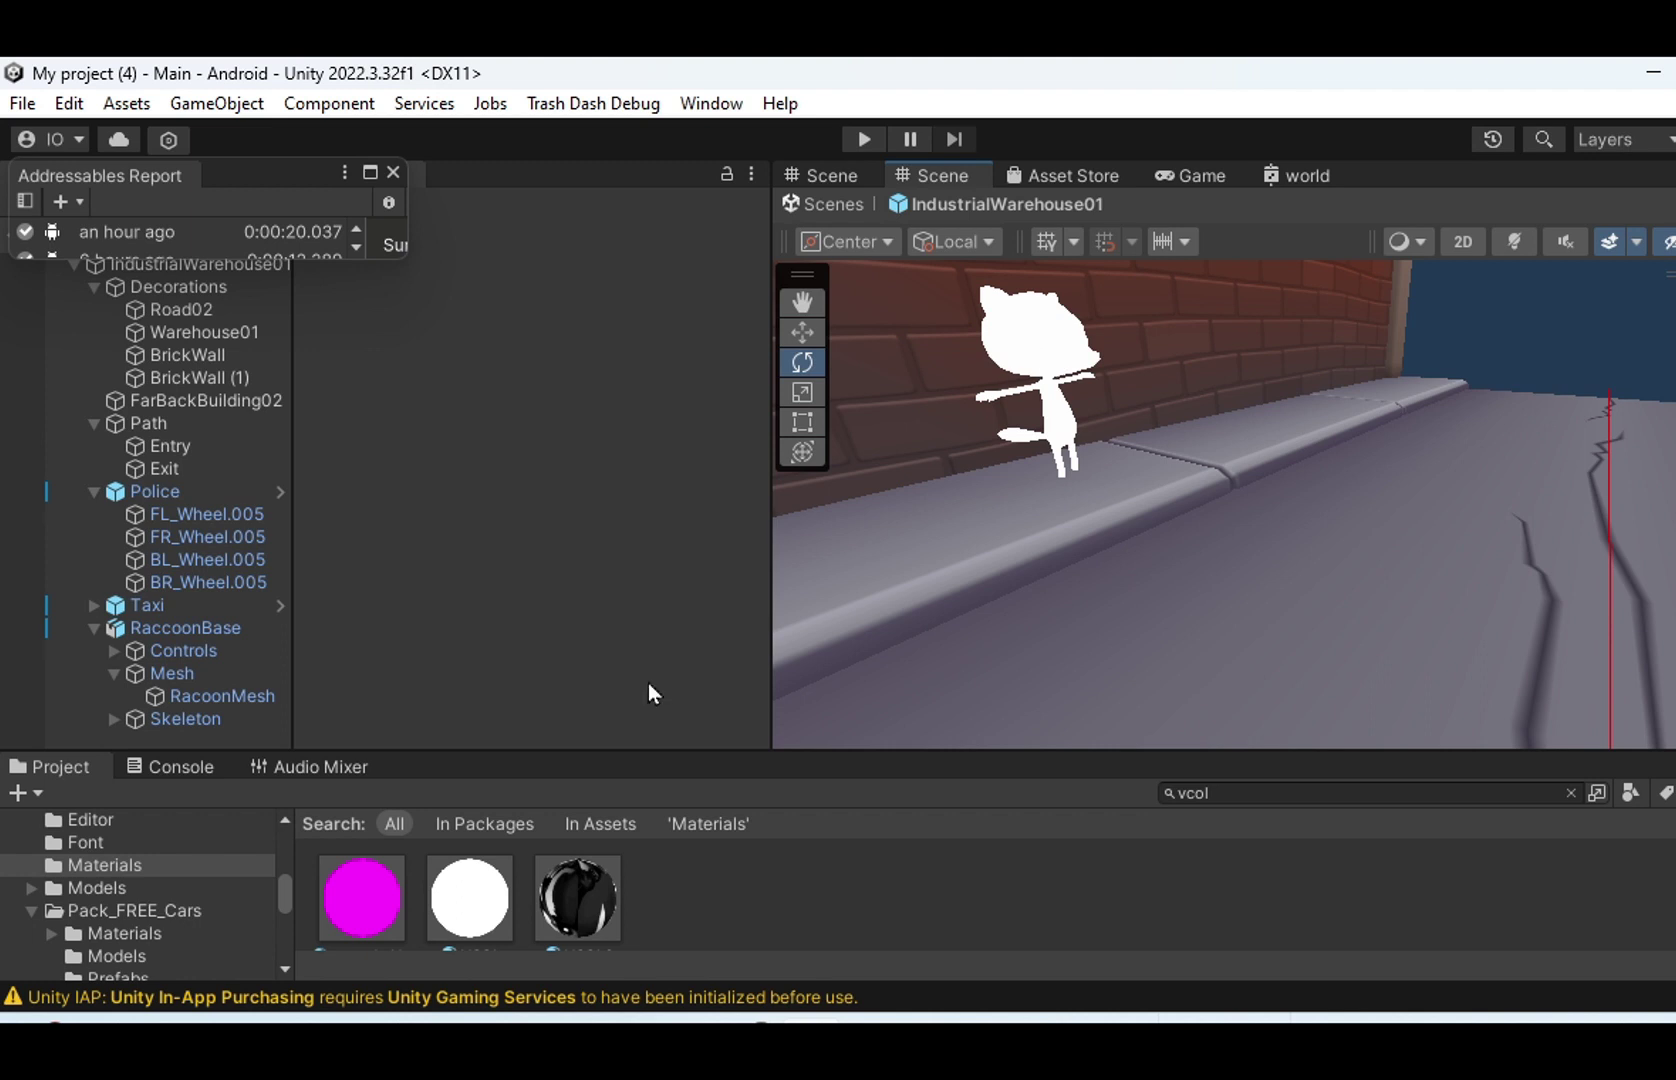
Step: Enter Play mode and start a run to check the raccoon in the game
left_click_drag(468, 757, 471, 665)
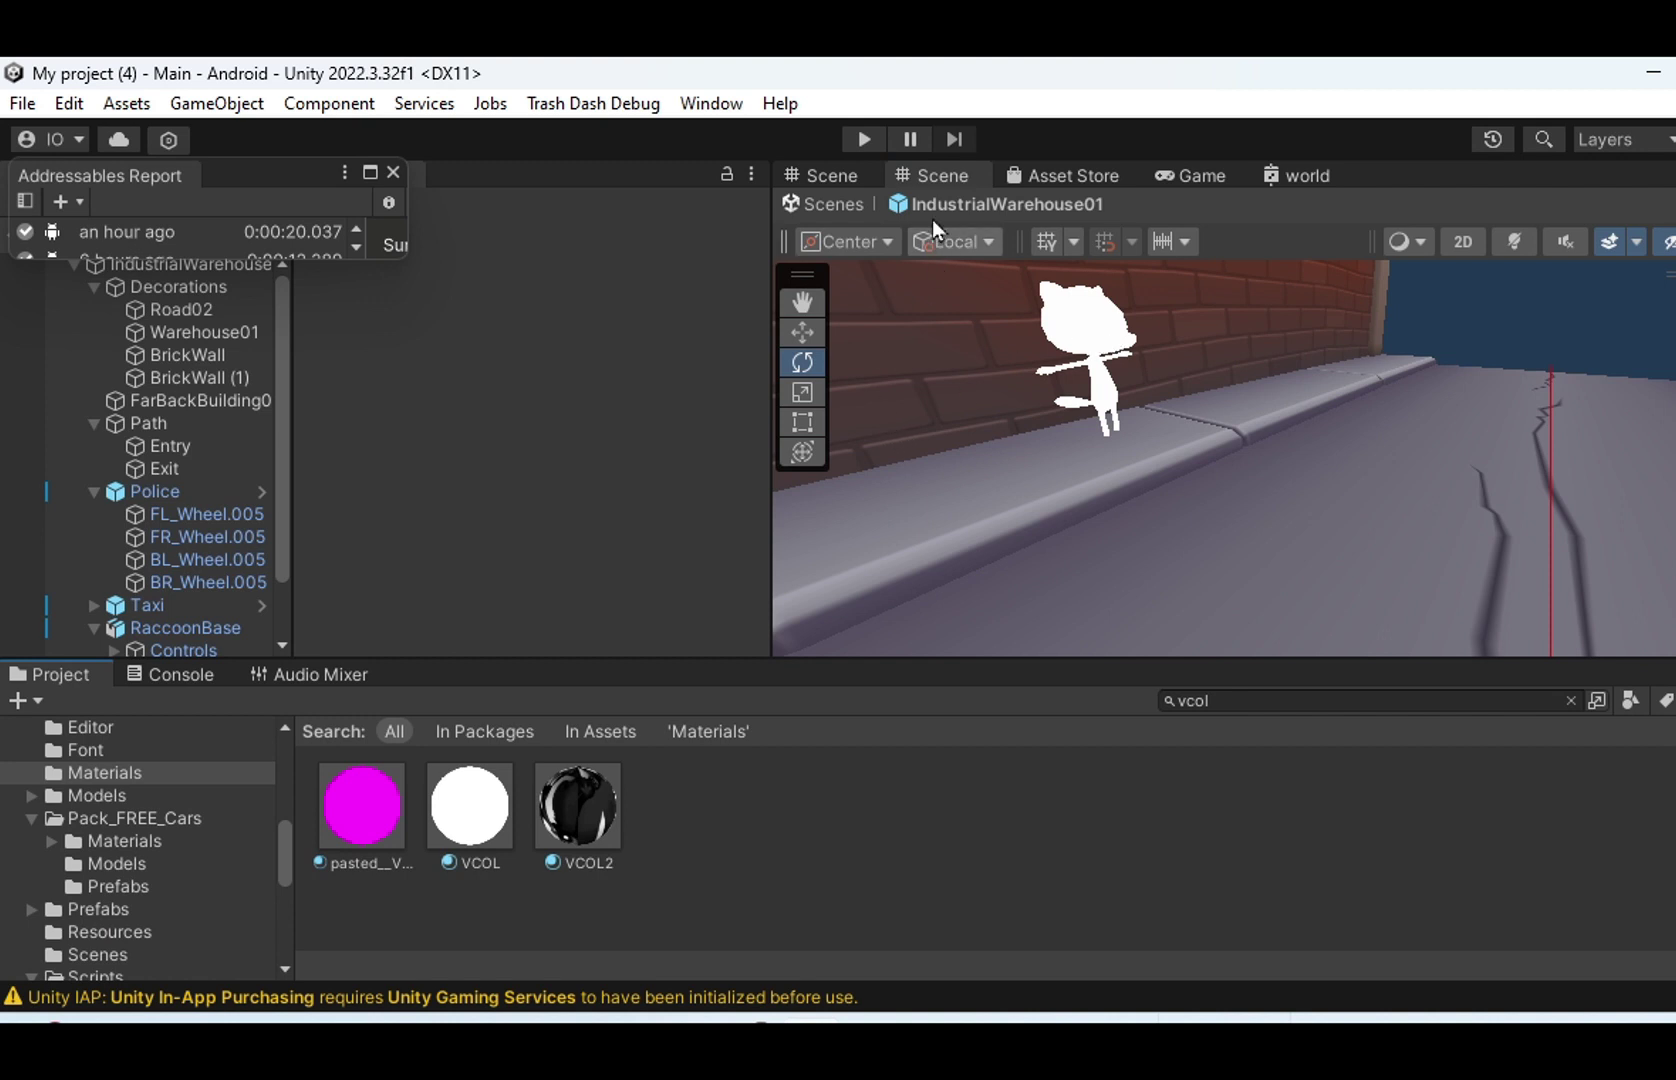
left_click(864, 141)
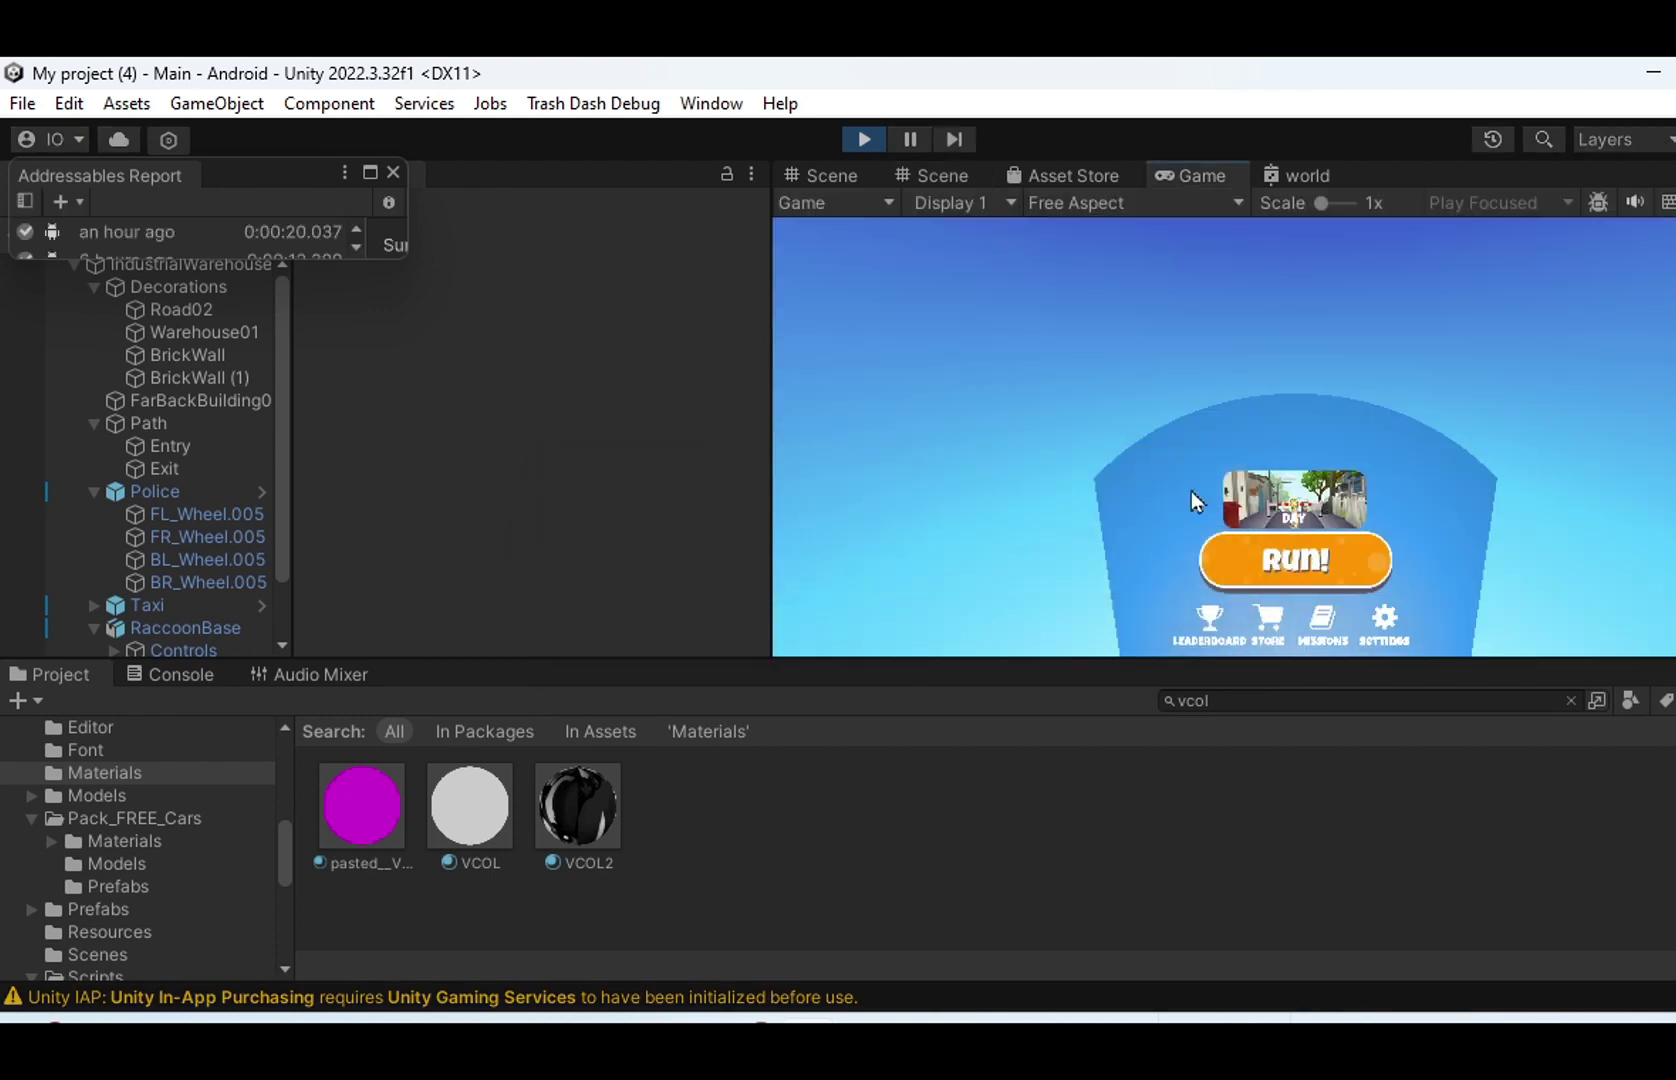
left_click(1270, 556)
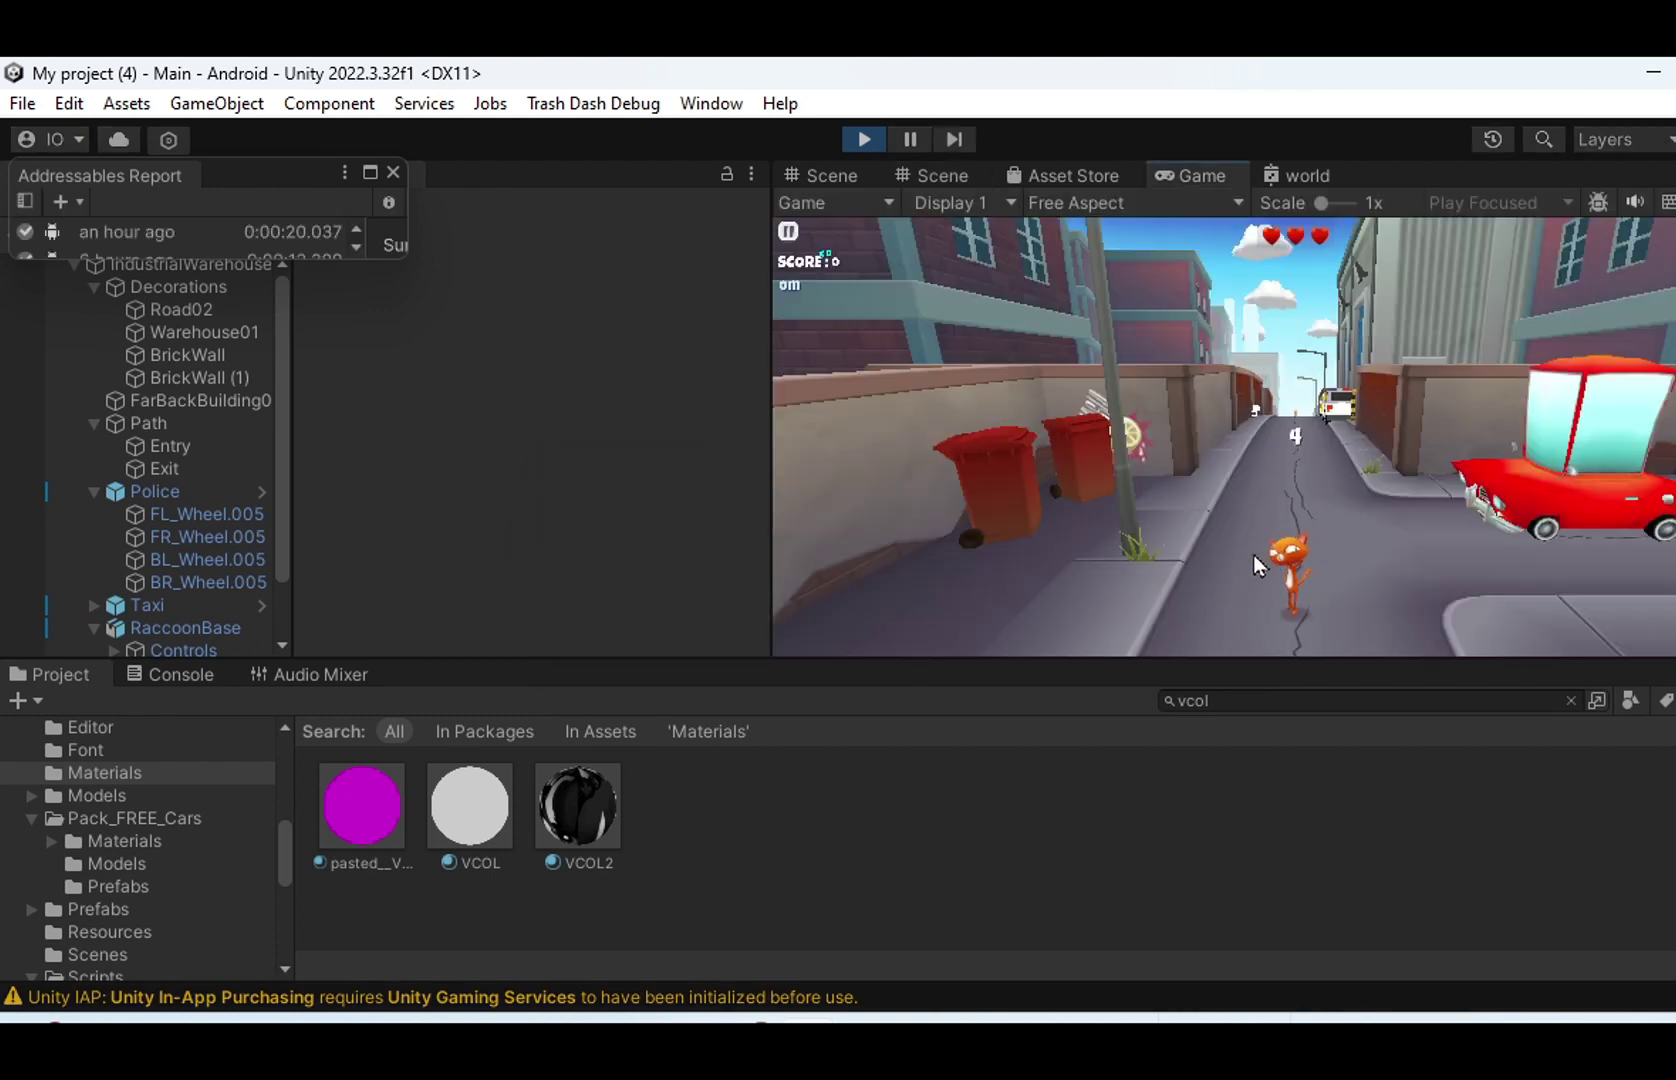
left_click_drag(1253, 658, 1248, 772)
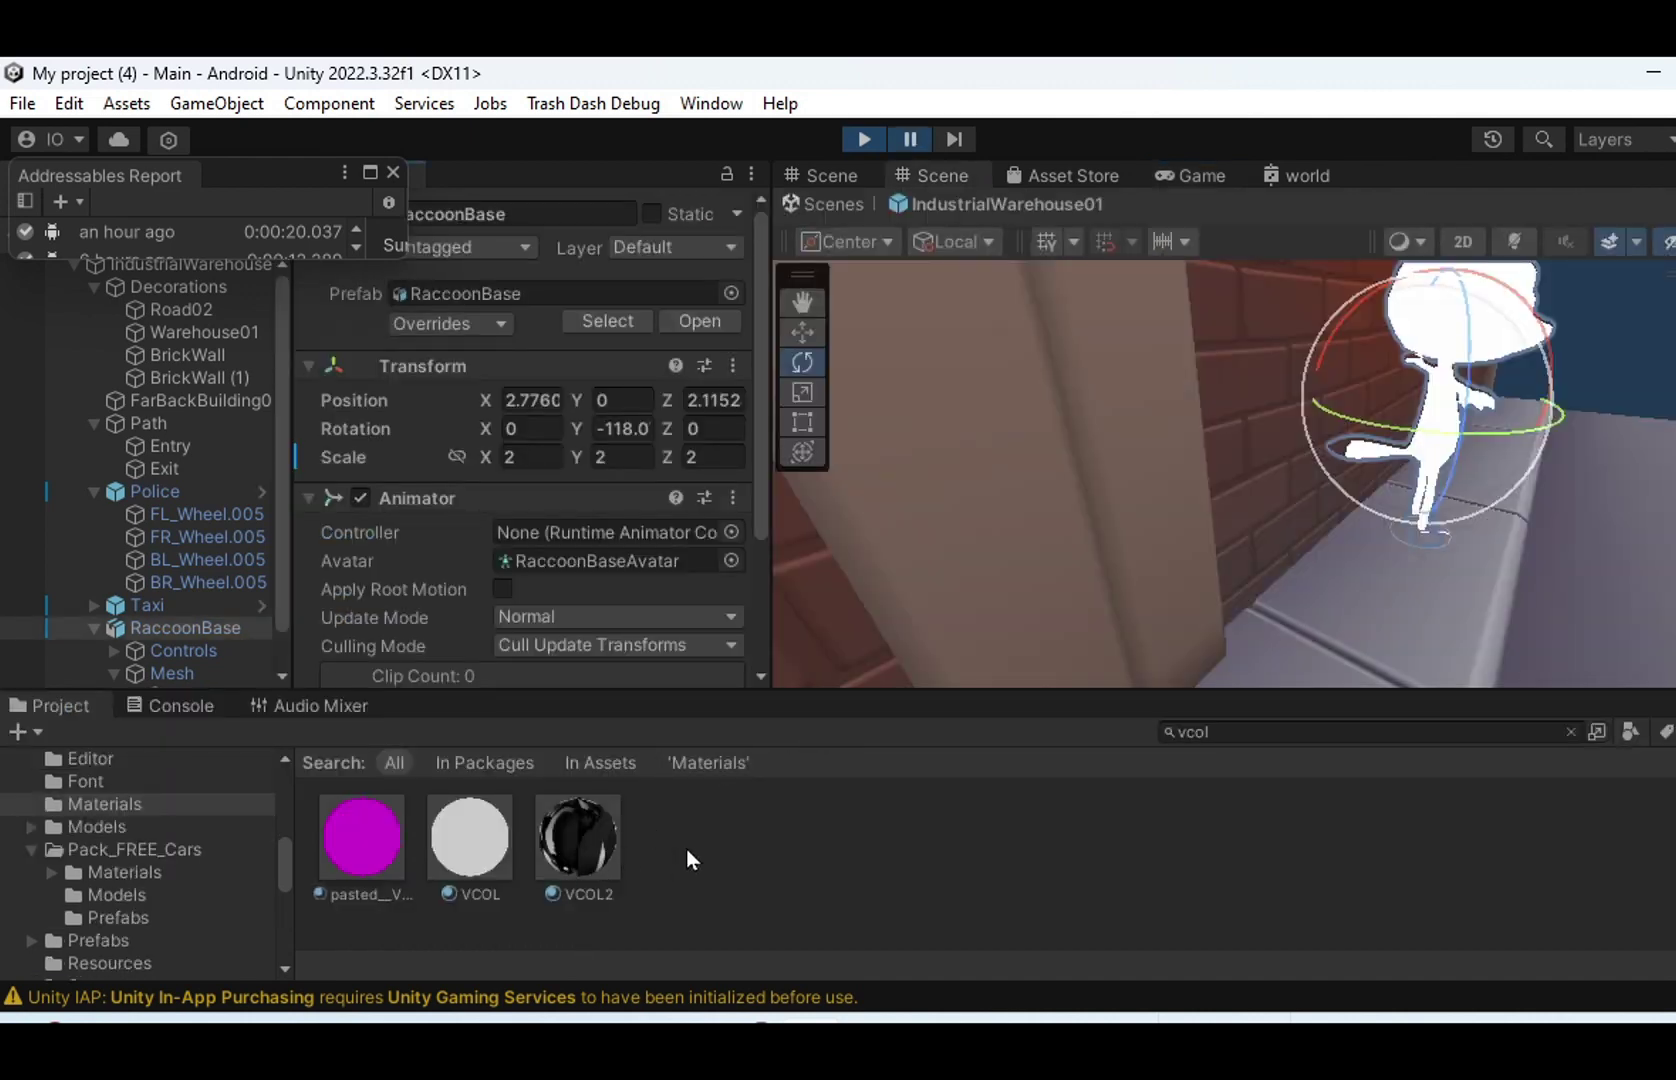
Step: Compare the VCOL and VCOL2 materials and examine which texture VCOL2 uses, leaving the texture selection unchanged
left_click(473, 838)
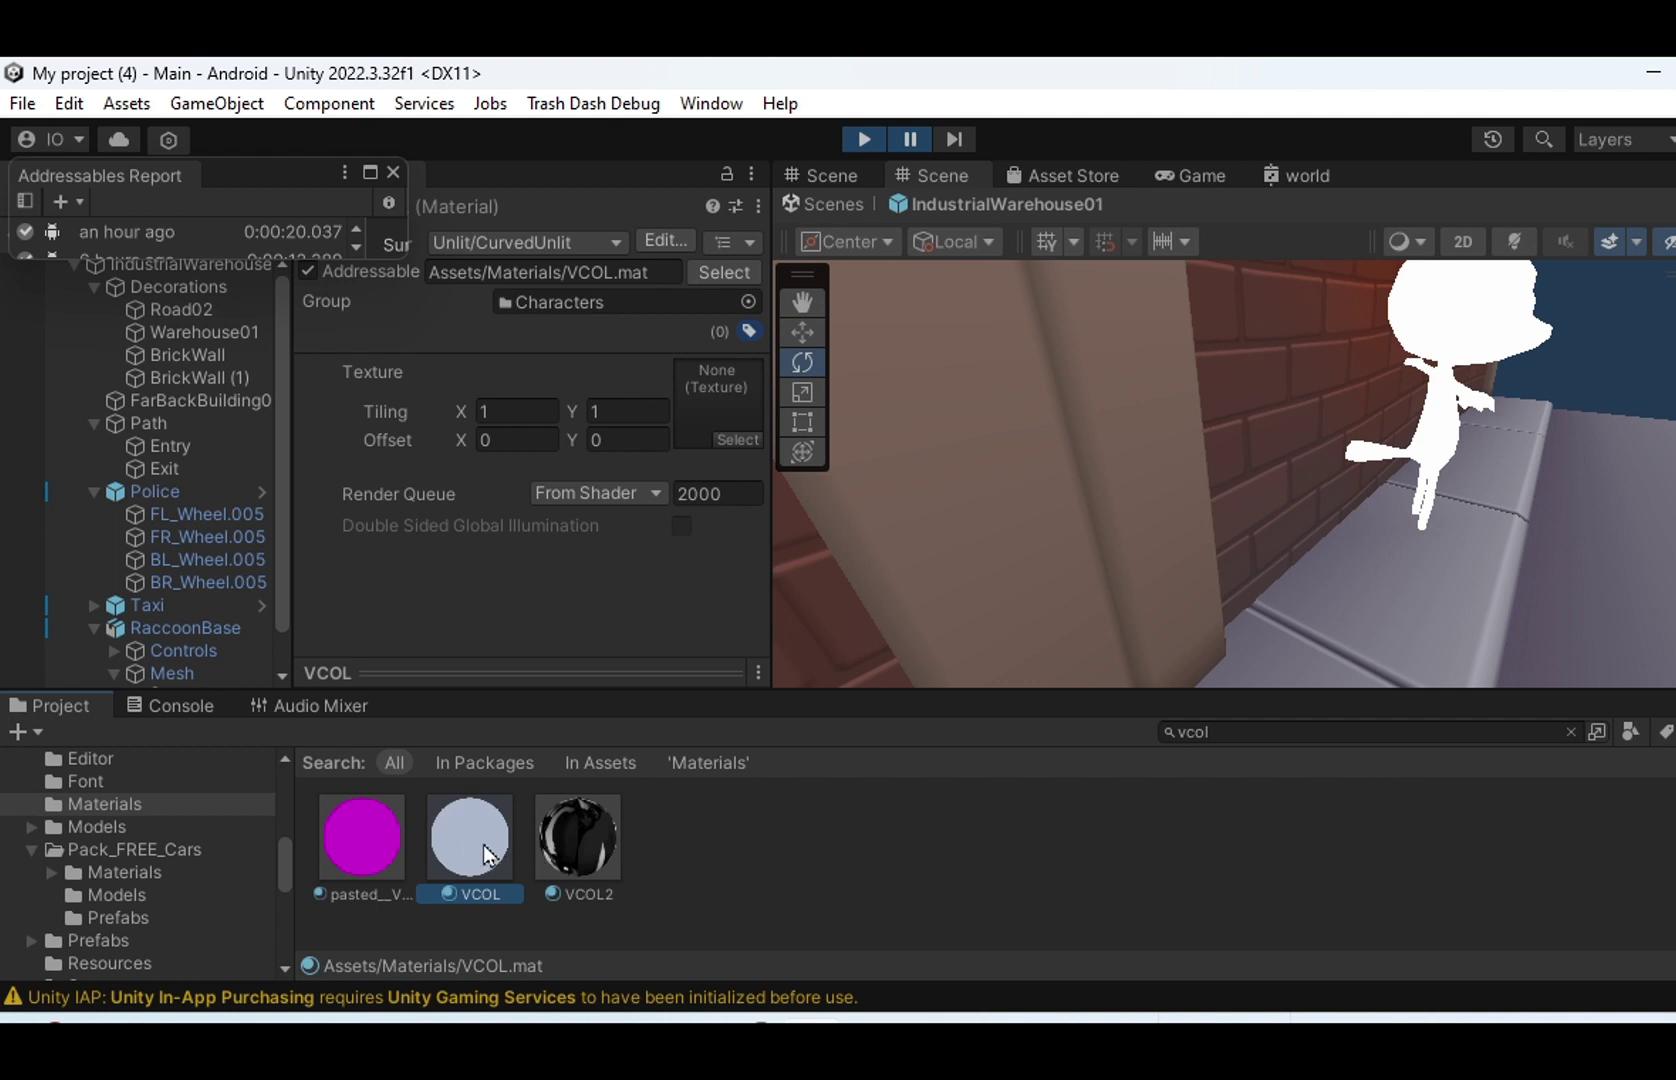
left_click(600, 835)
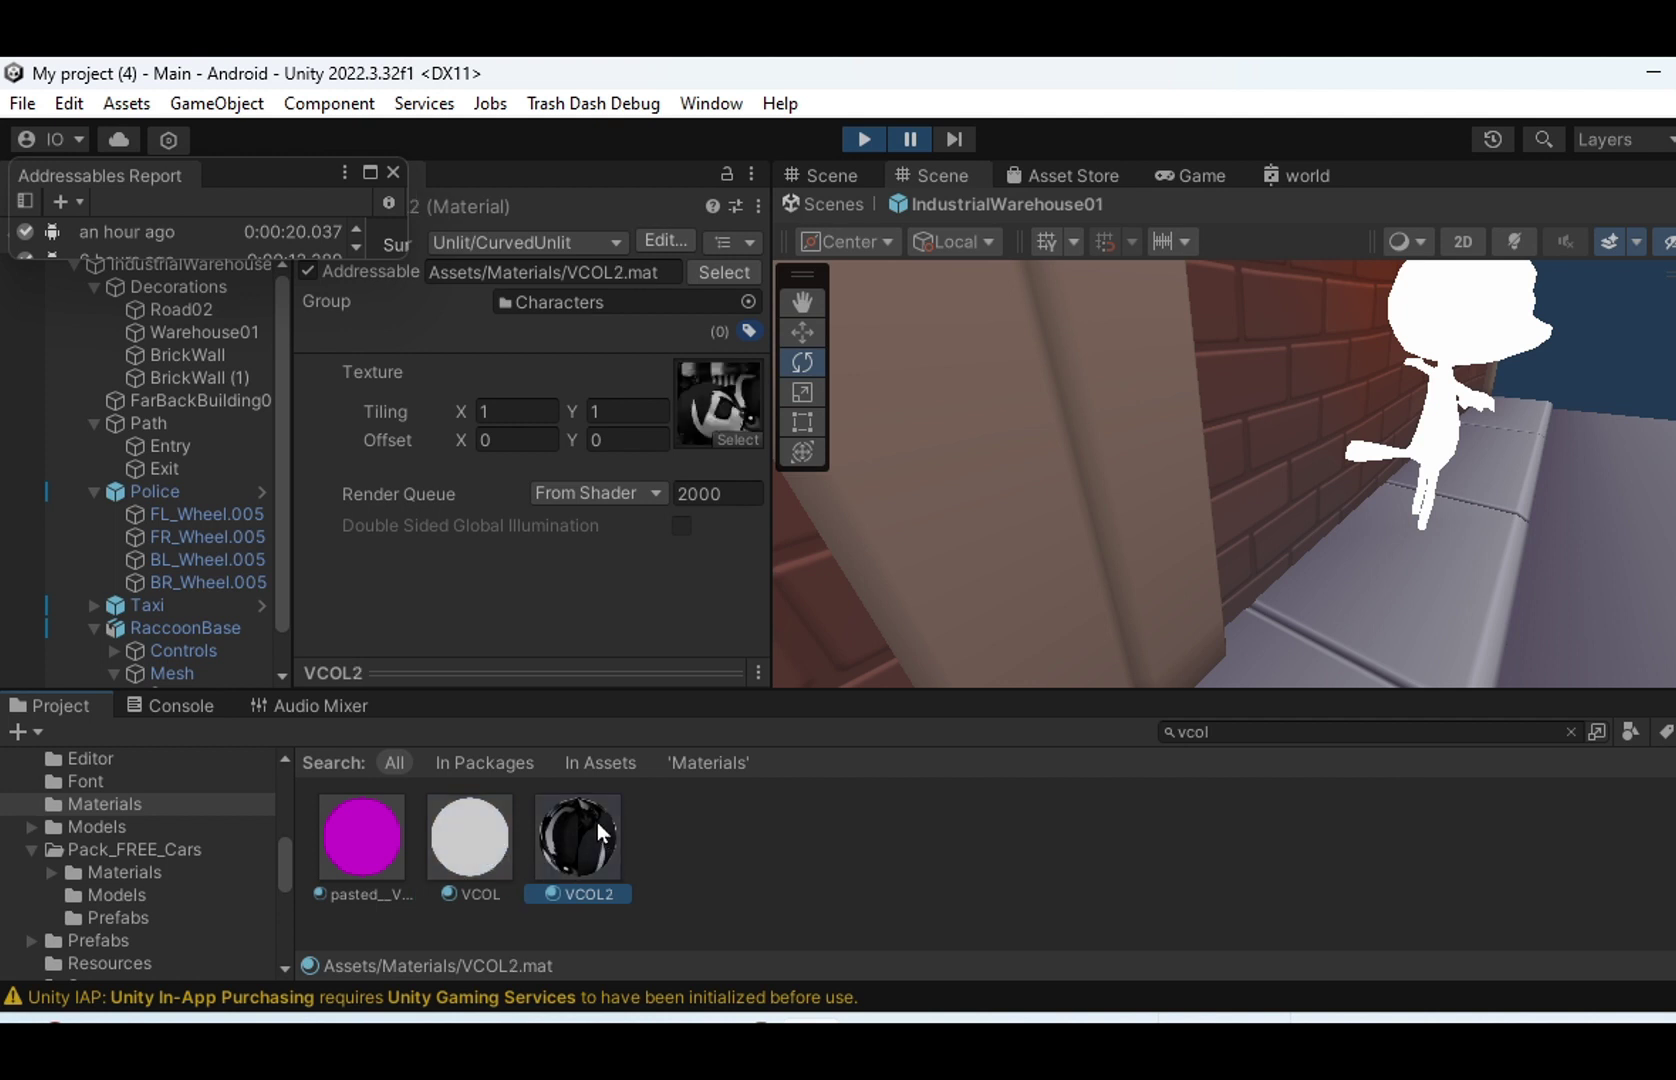
left_click(727, 440)
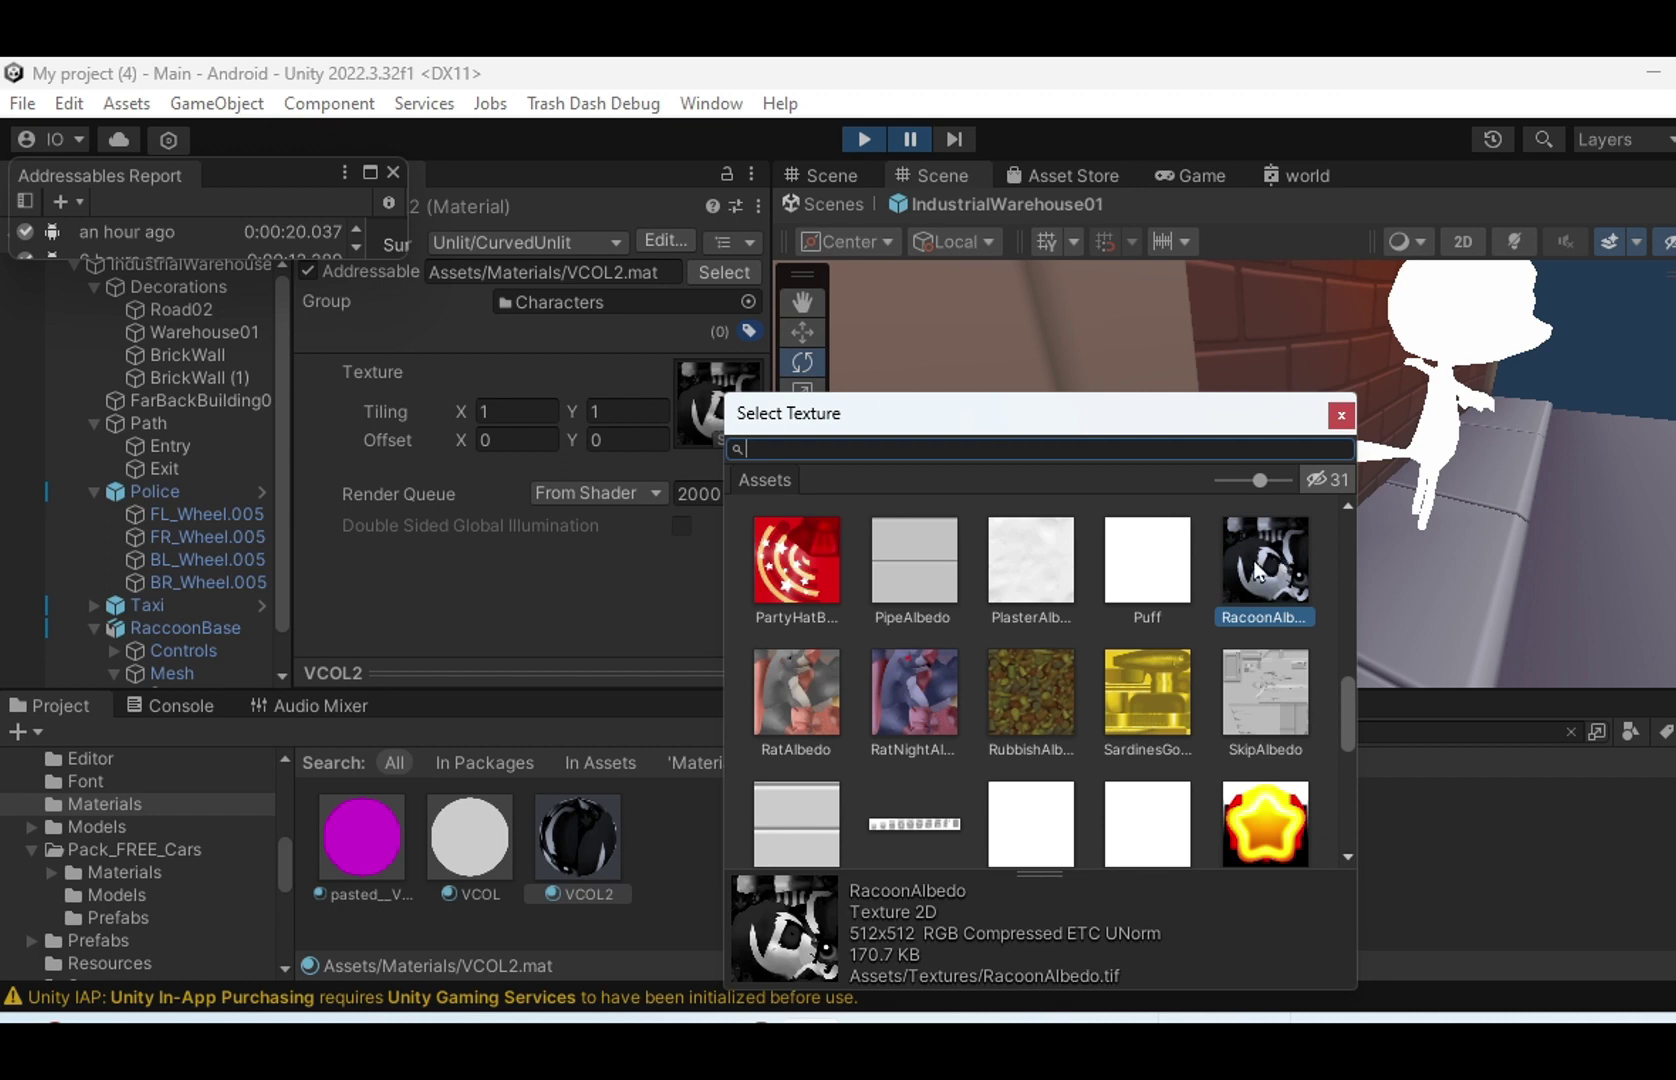
left_click(1341, 416)
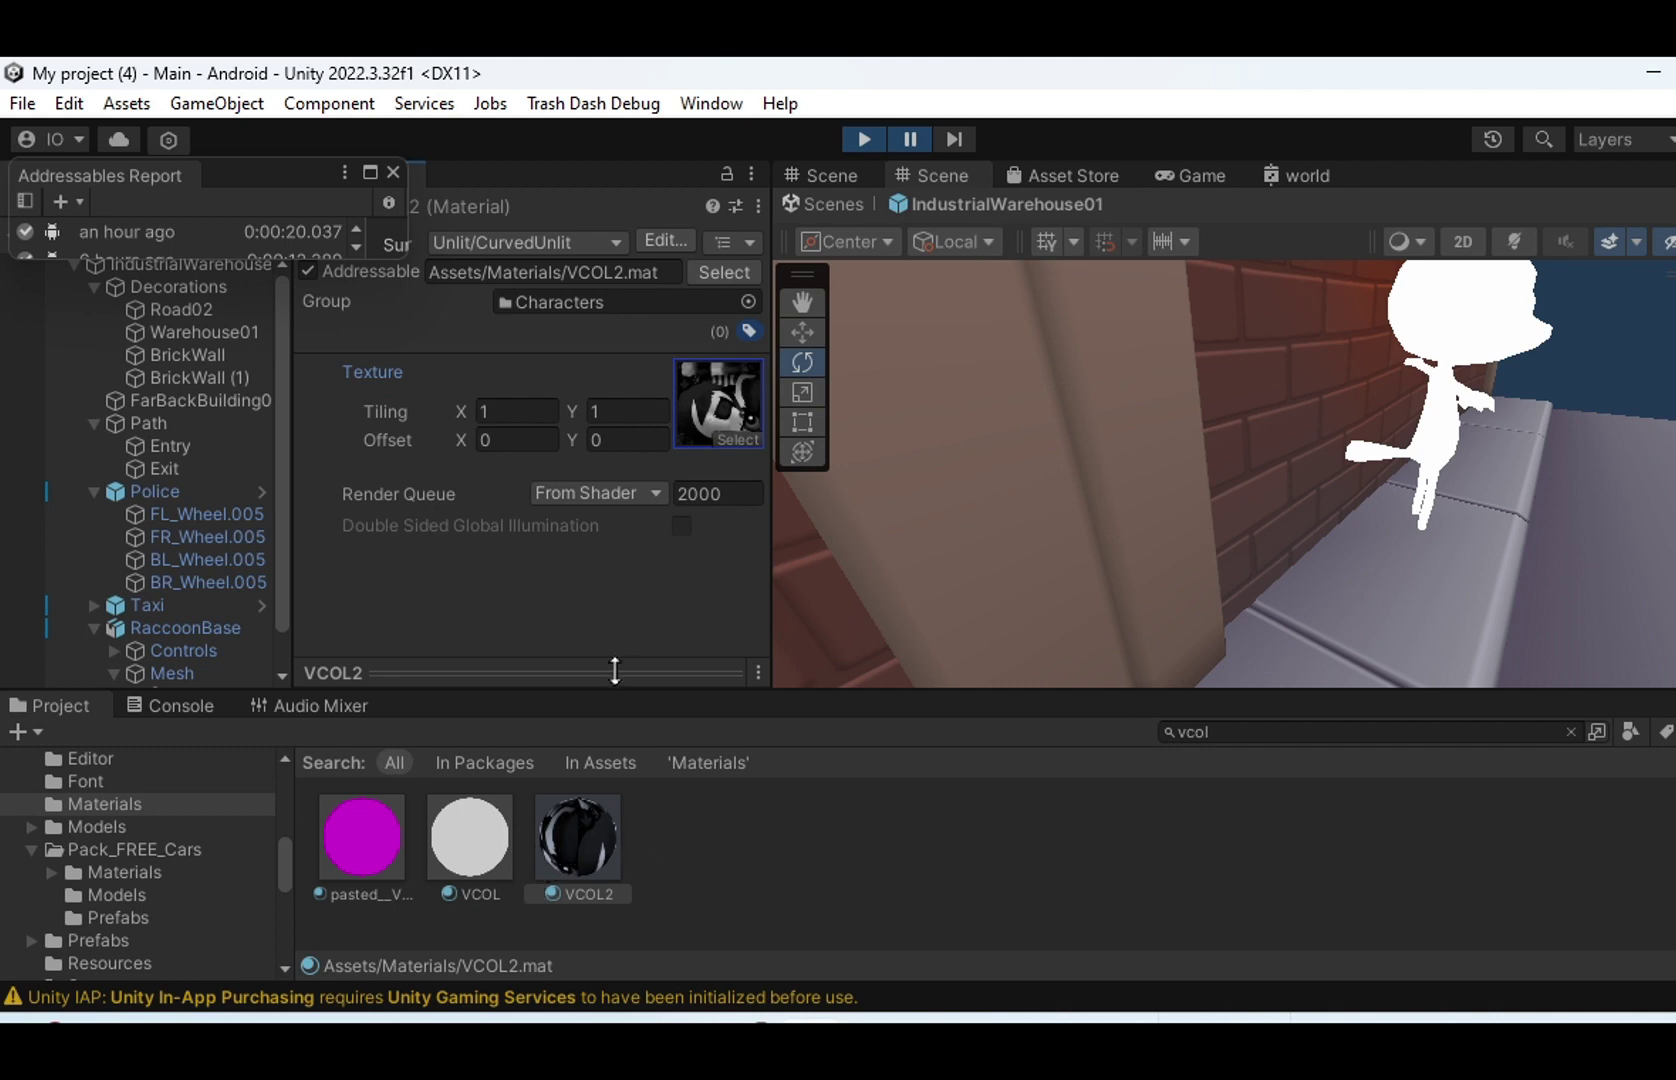
Step: Duplicate the VCOL material and rename the copy VCOL-new
left_click(452, 858)
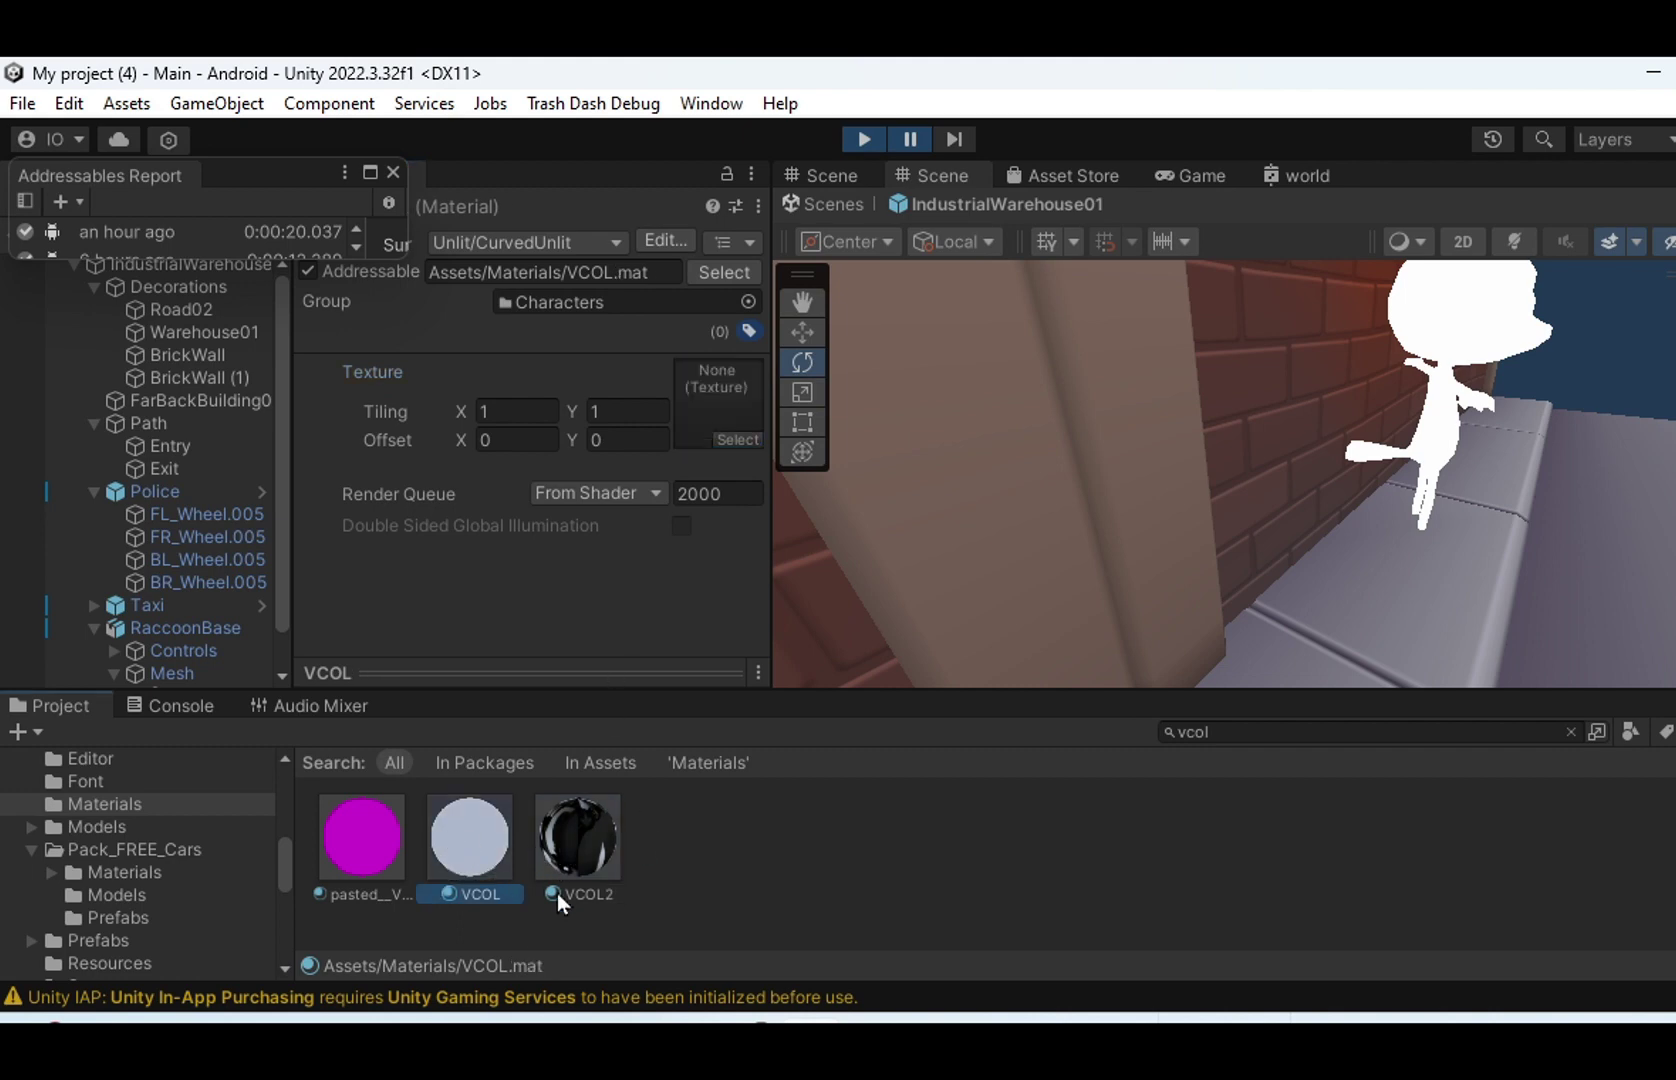
right_click(477, 838)
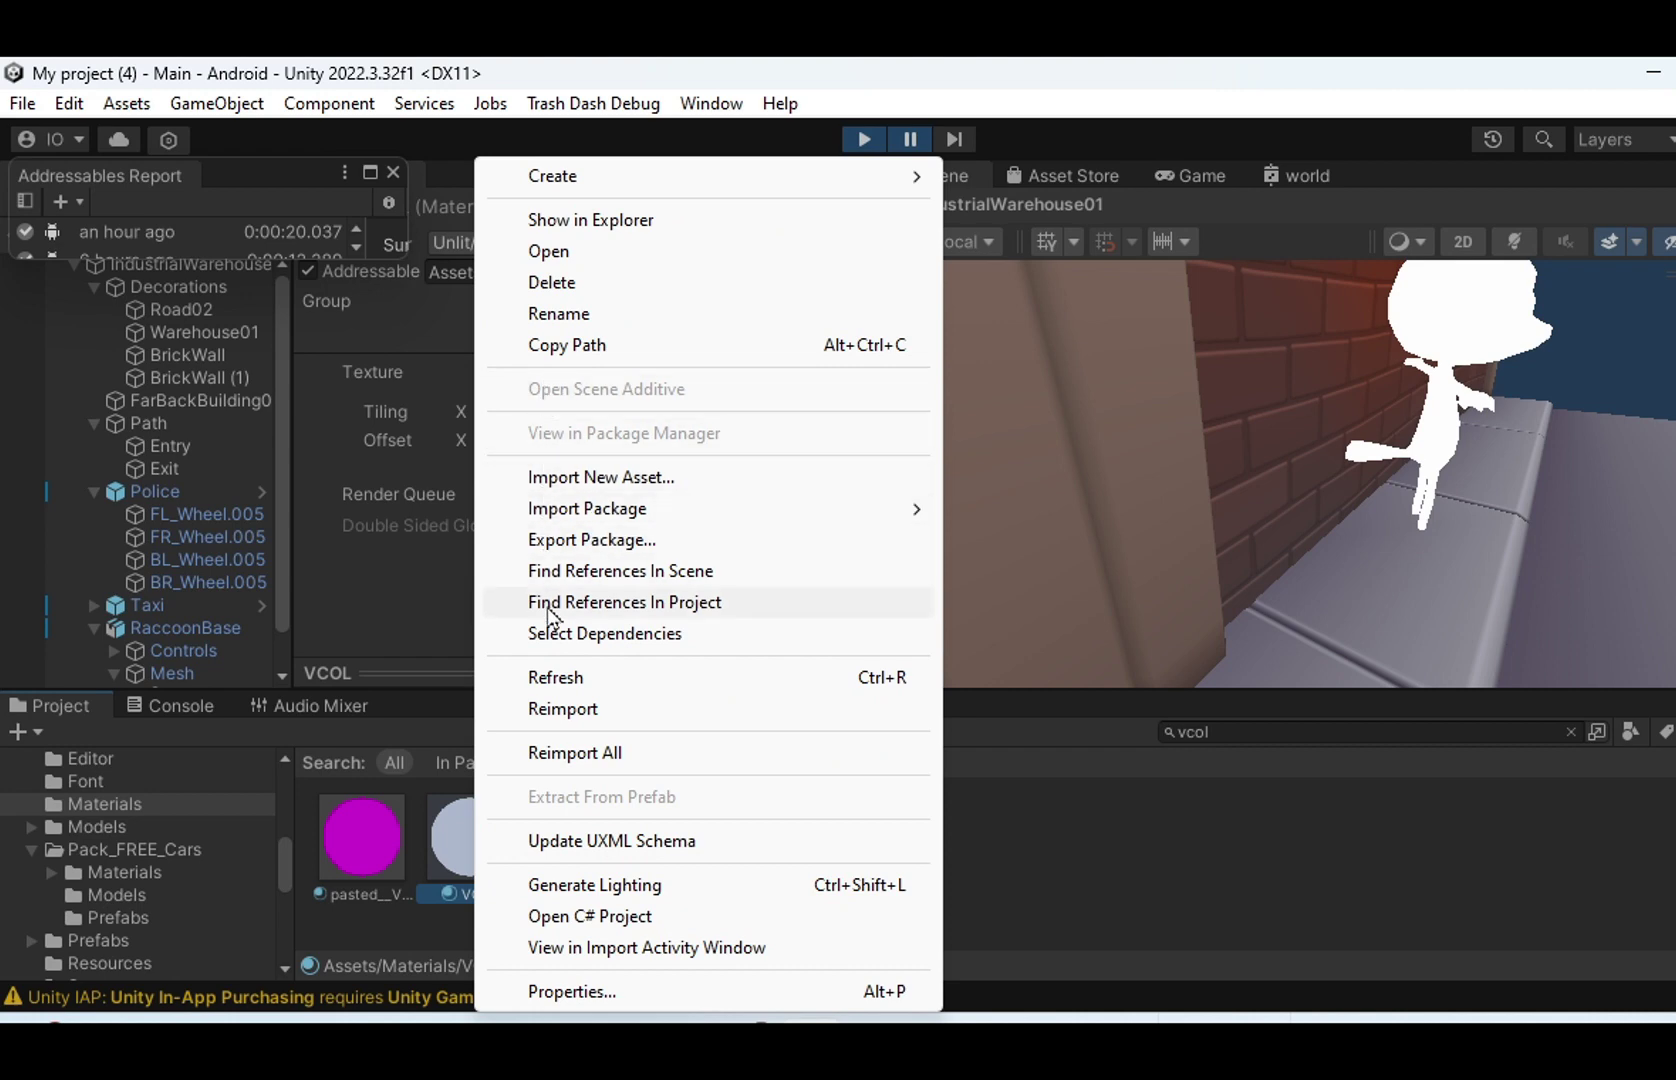
left_click(1159, 884)
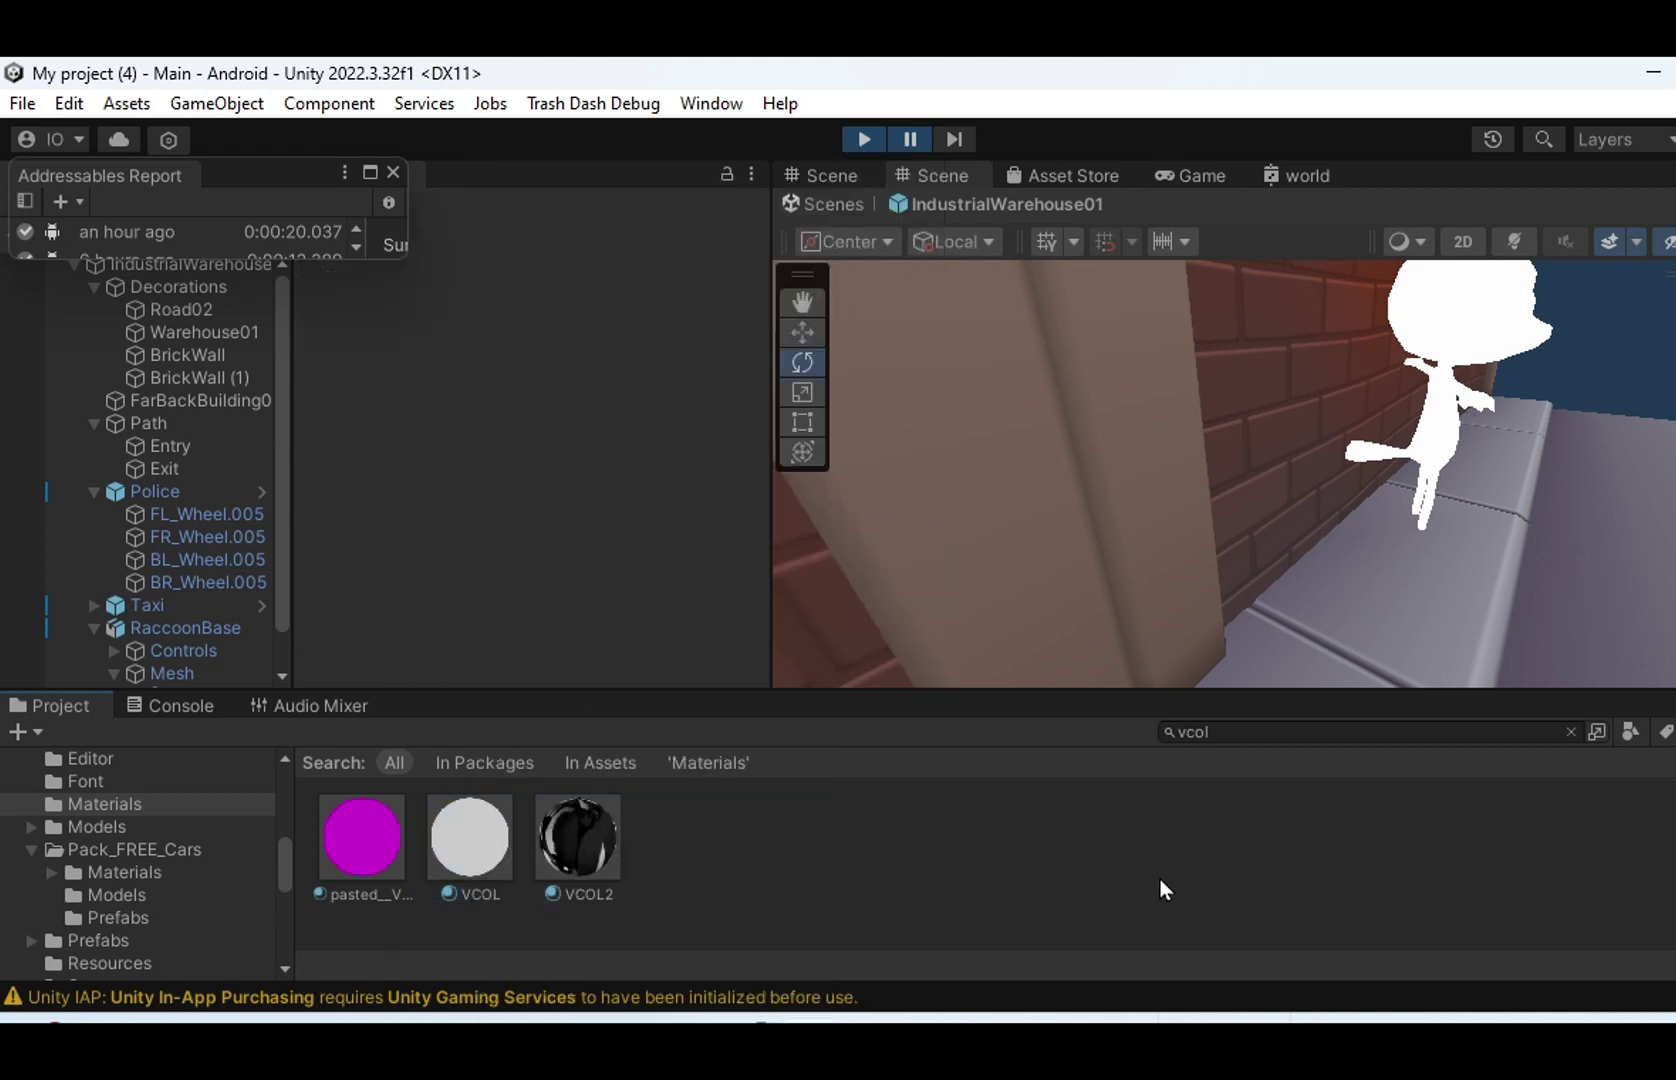
left_click(469, 869)
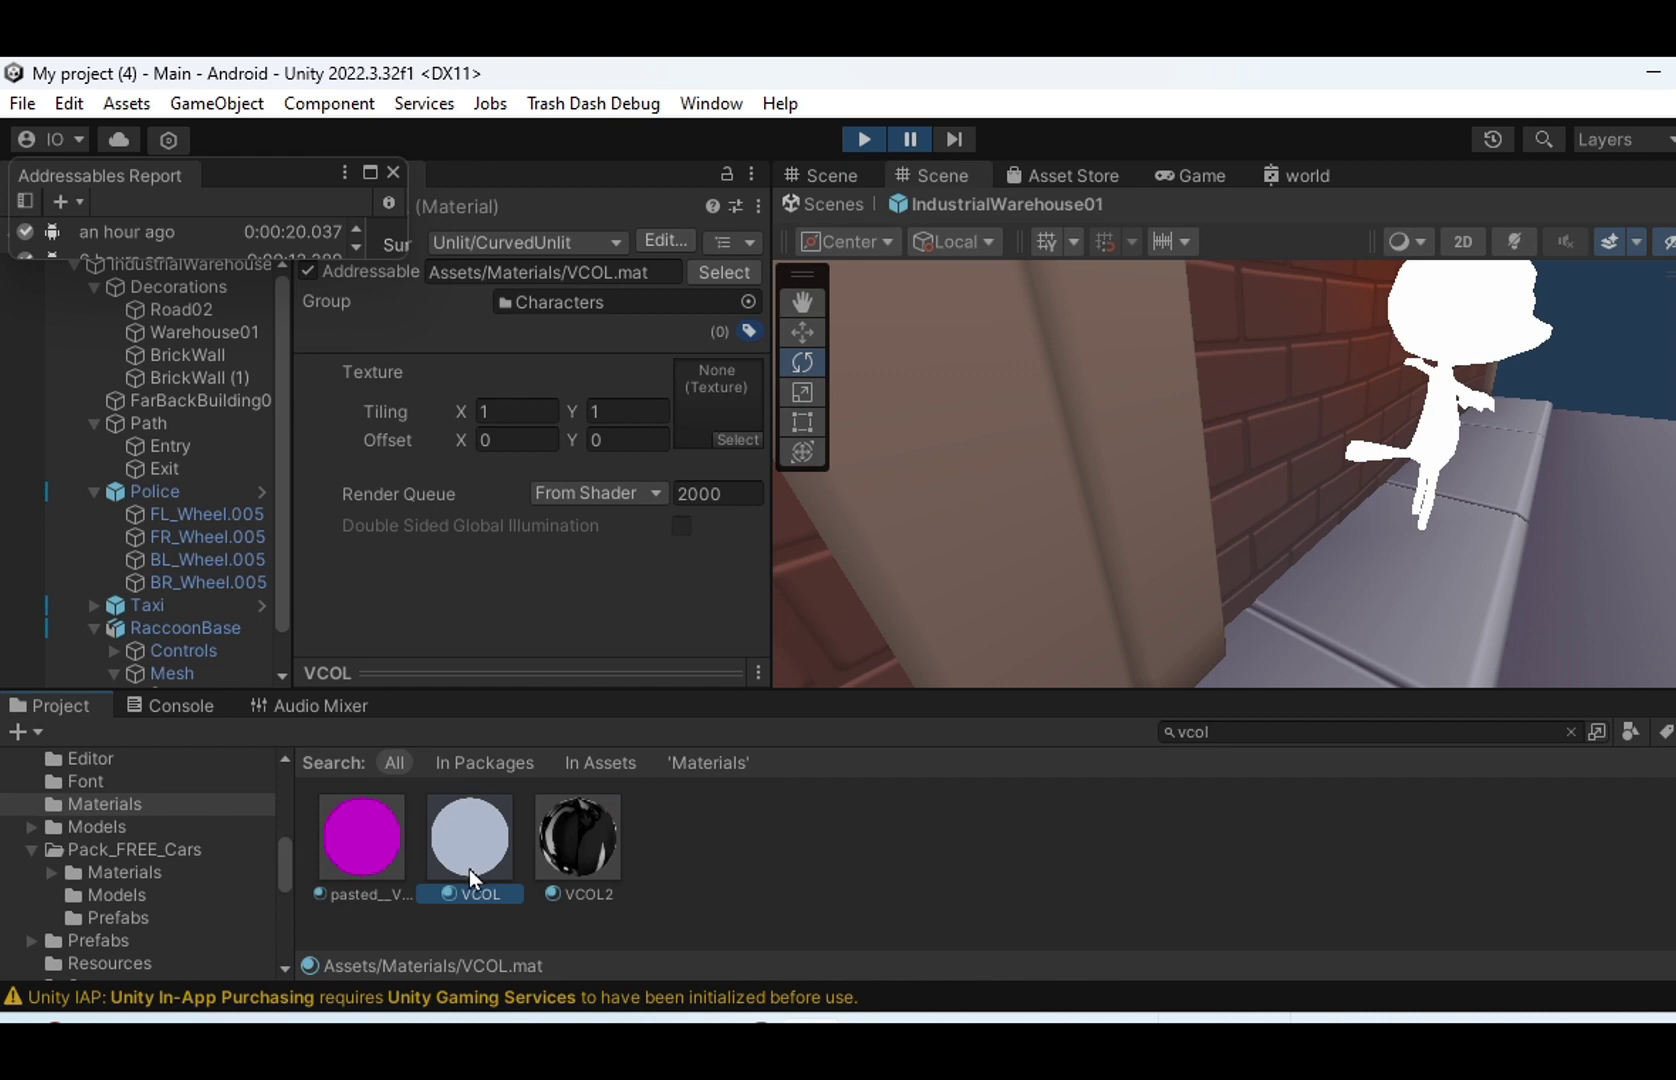
key("ctrl+v")
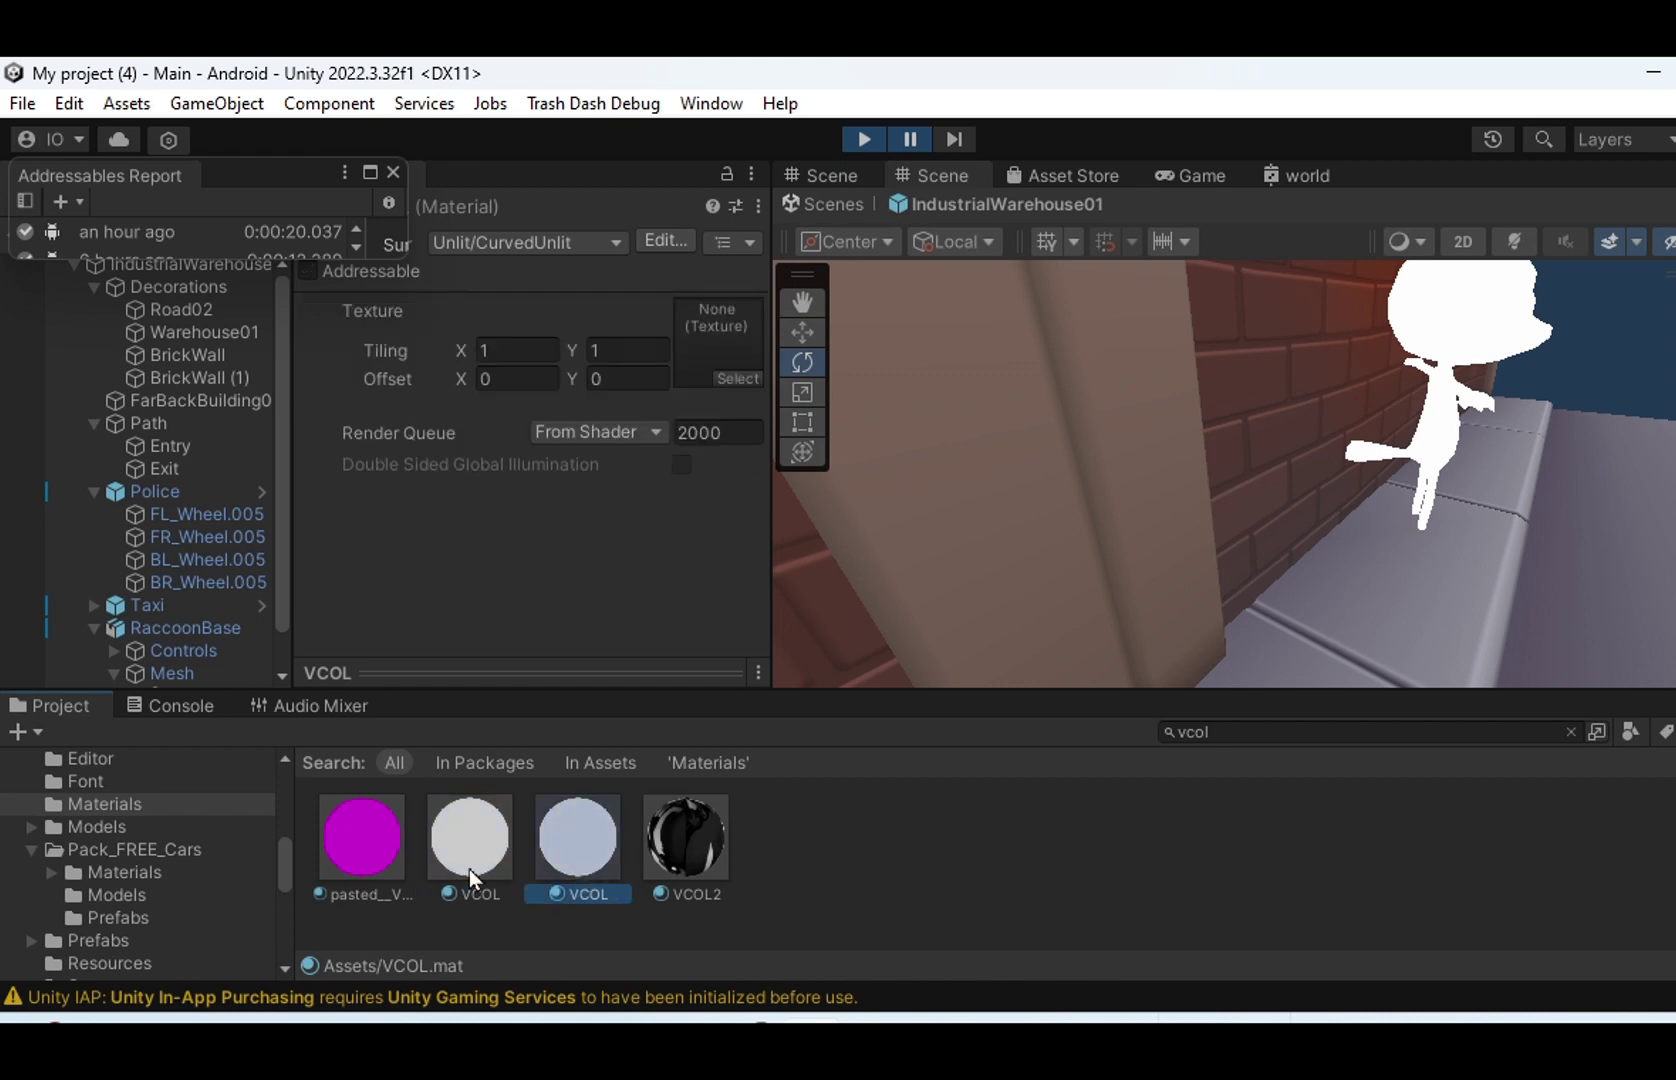
left_click(583, 895)
left_click(586, 893)
type("-new")
key("Return")
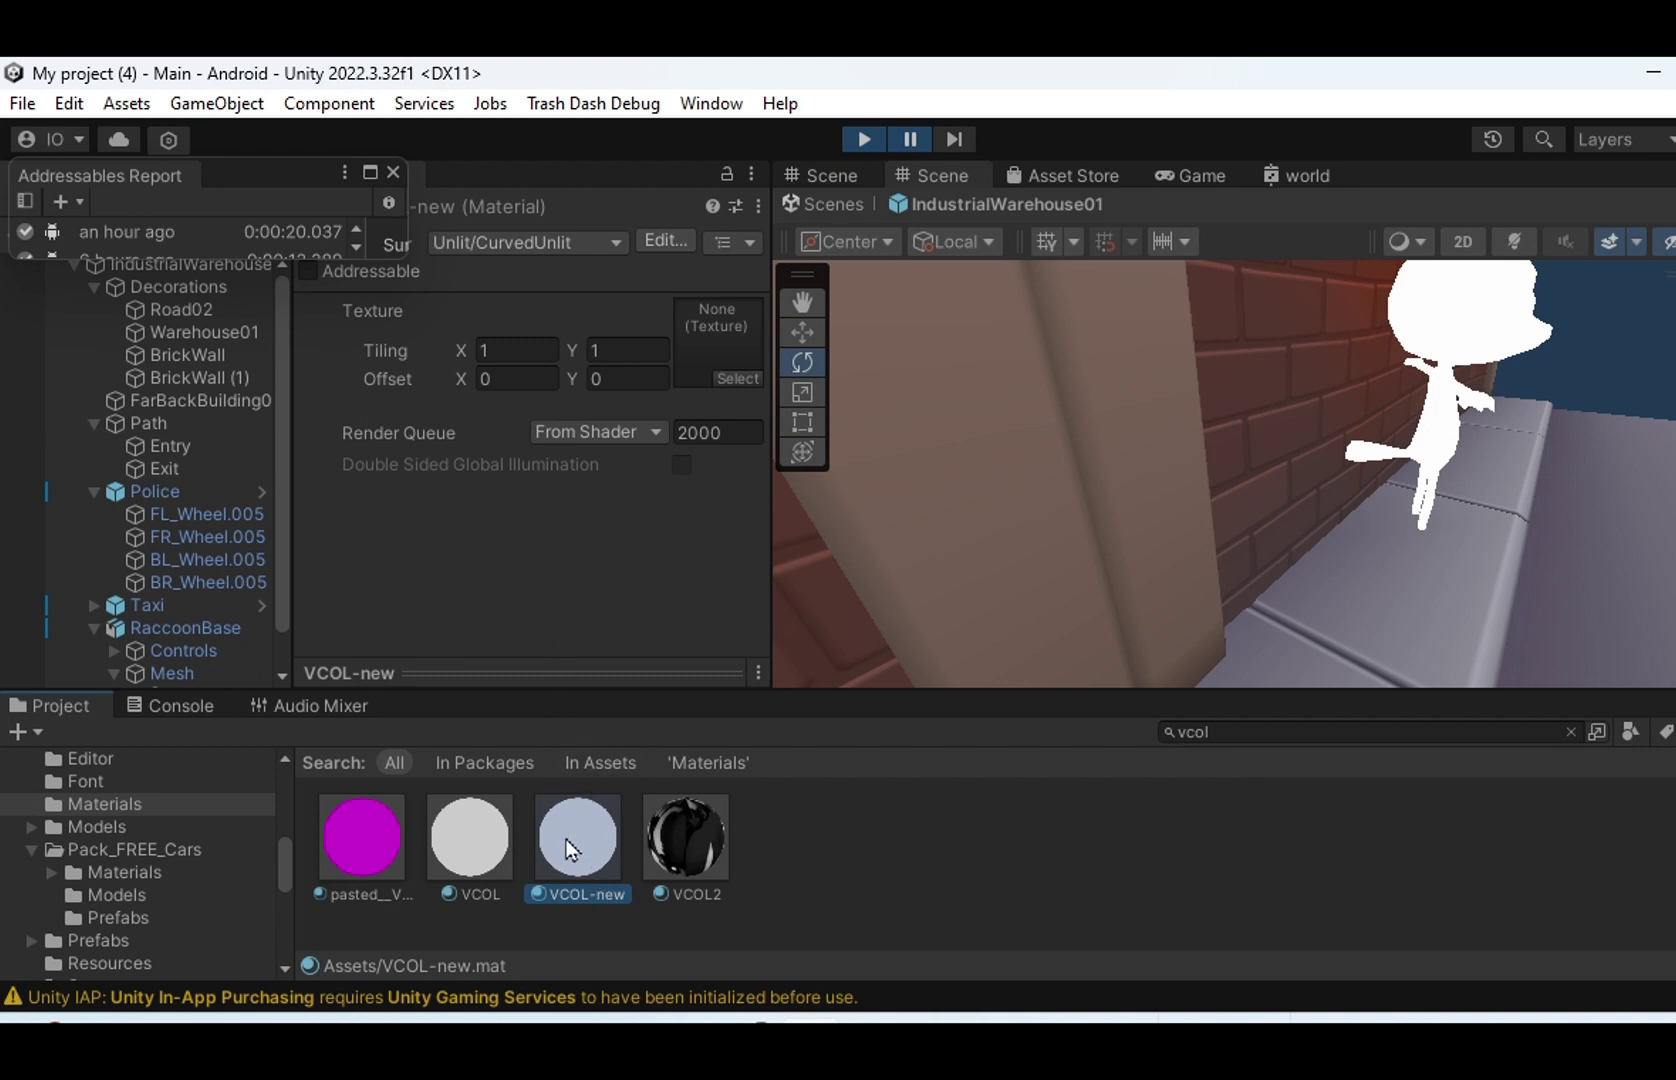
Step: Assign the RacoonAlbedo texture to the VCOL-new material
left_click(736, 379)
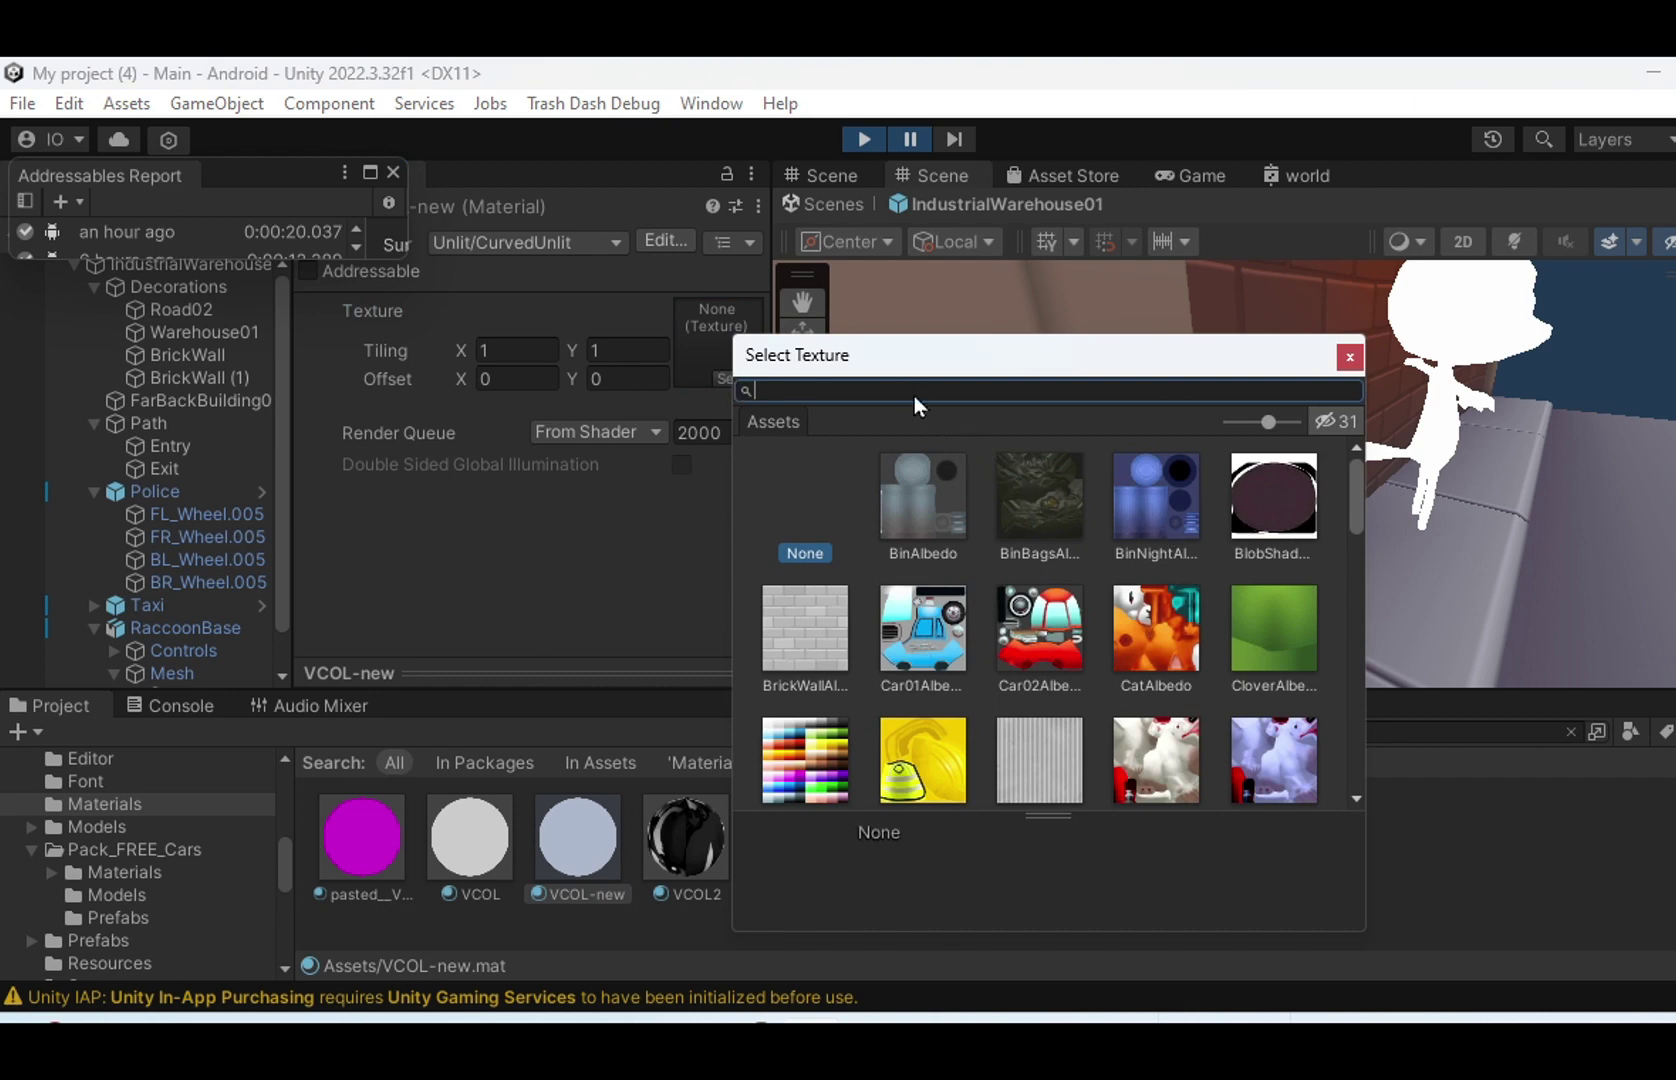
type("rac")
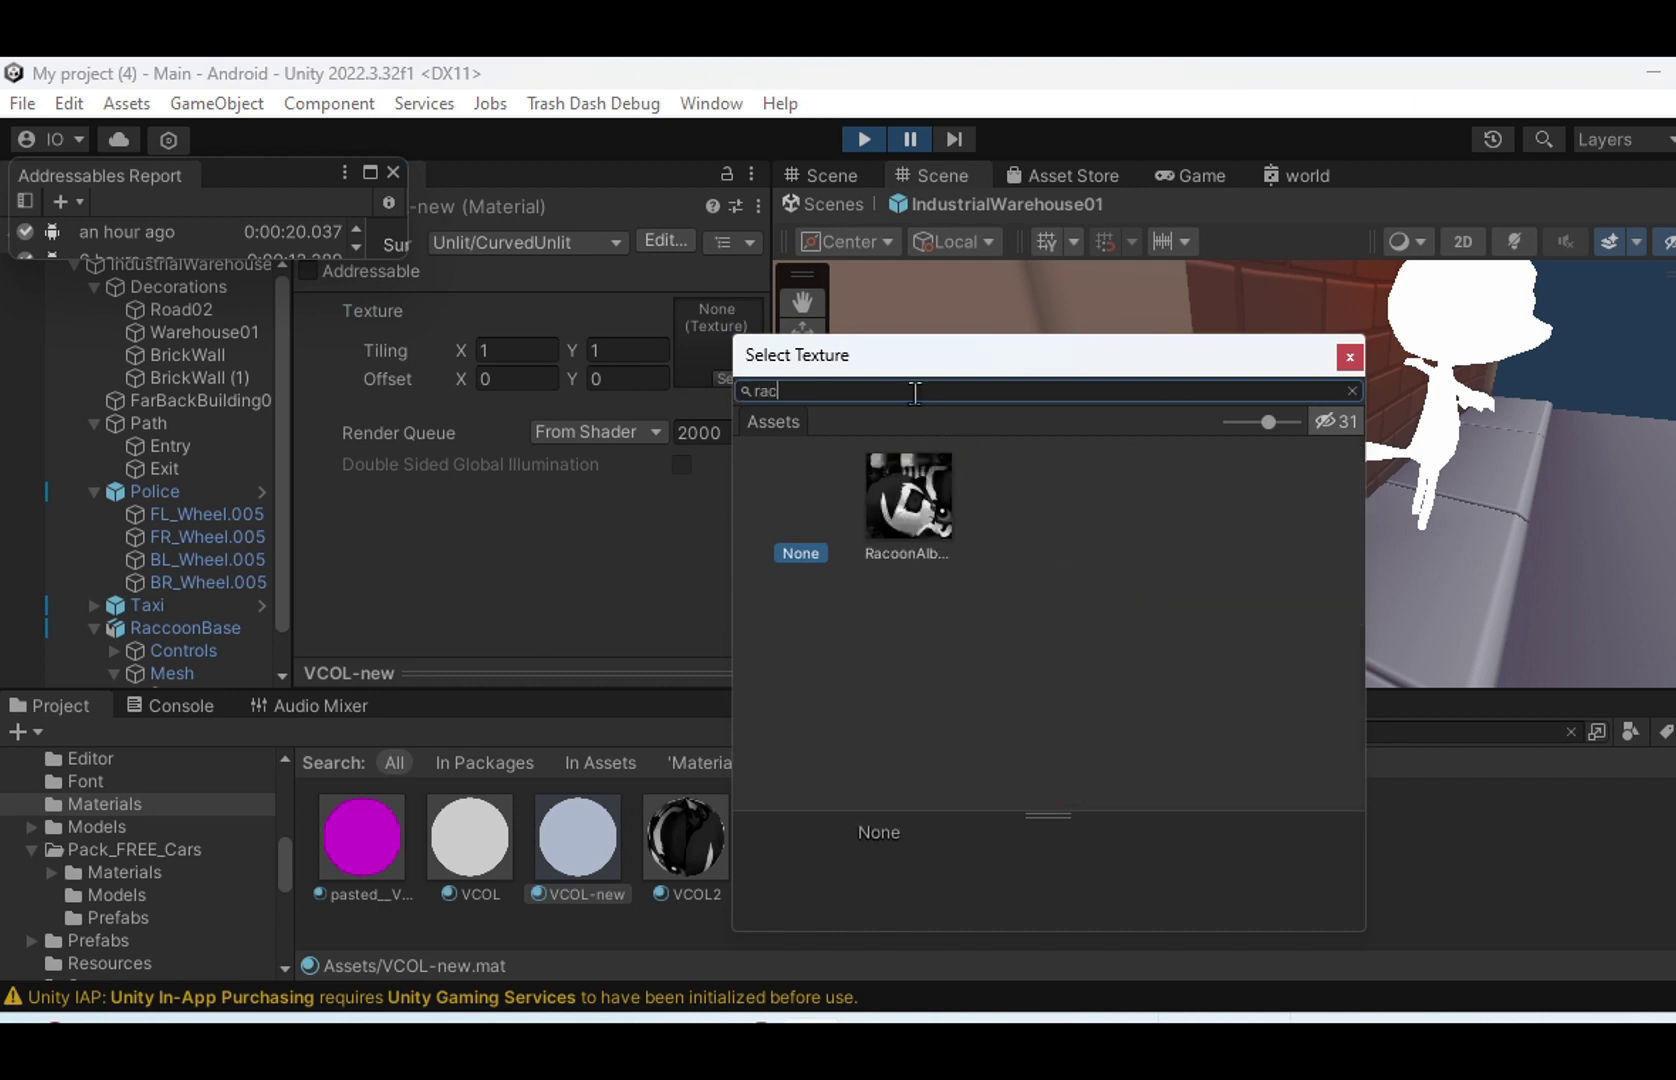
left_click(913, 516)
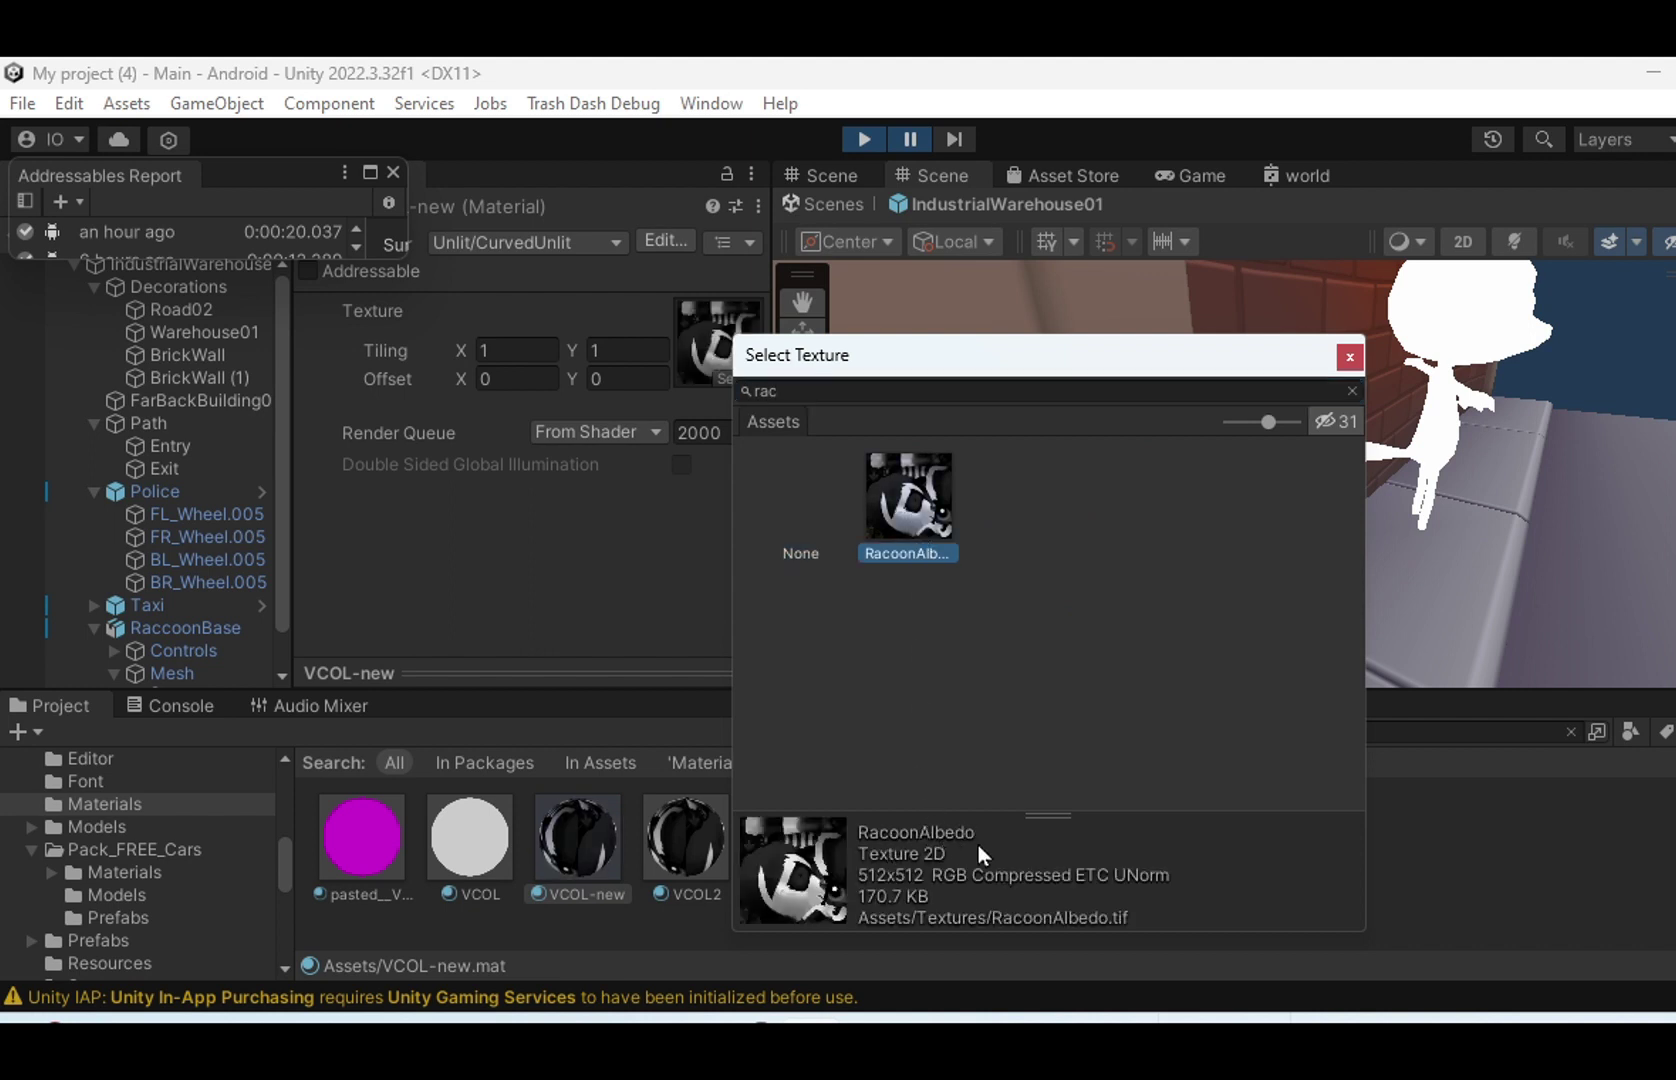
key("Return")
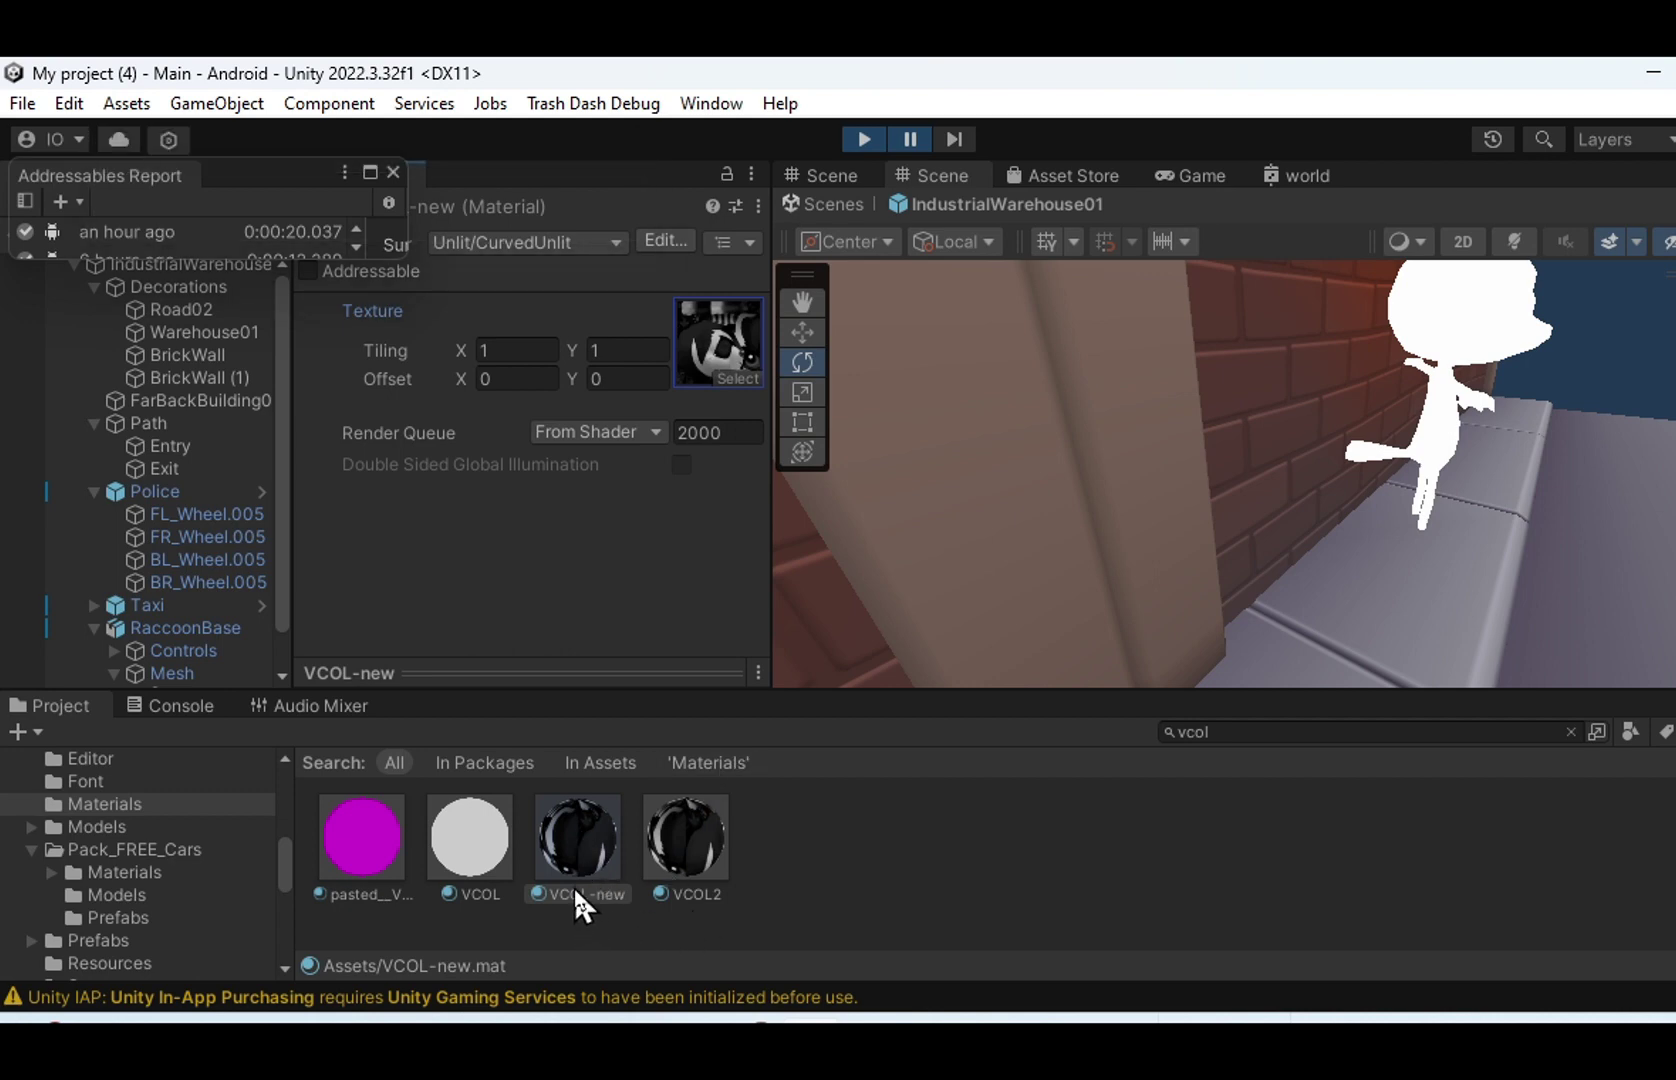
Step: Apply the VCOL-new material to the raccoon's mesh in the IndustrialWarehouse01 prefab
left_click_drag(588, 846, 1440, 335)
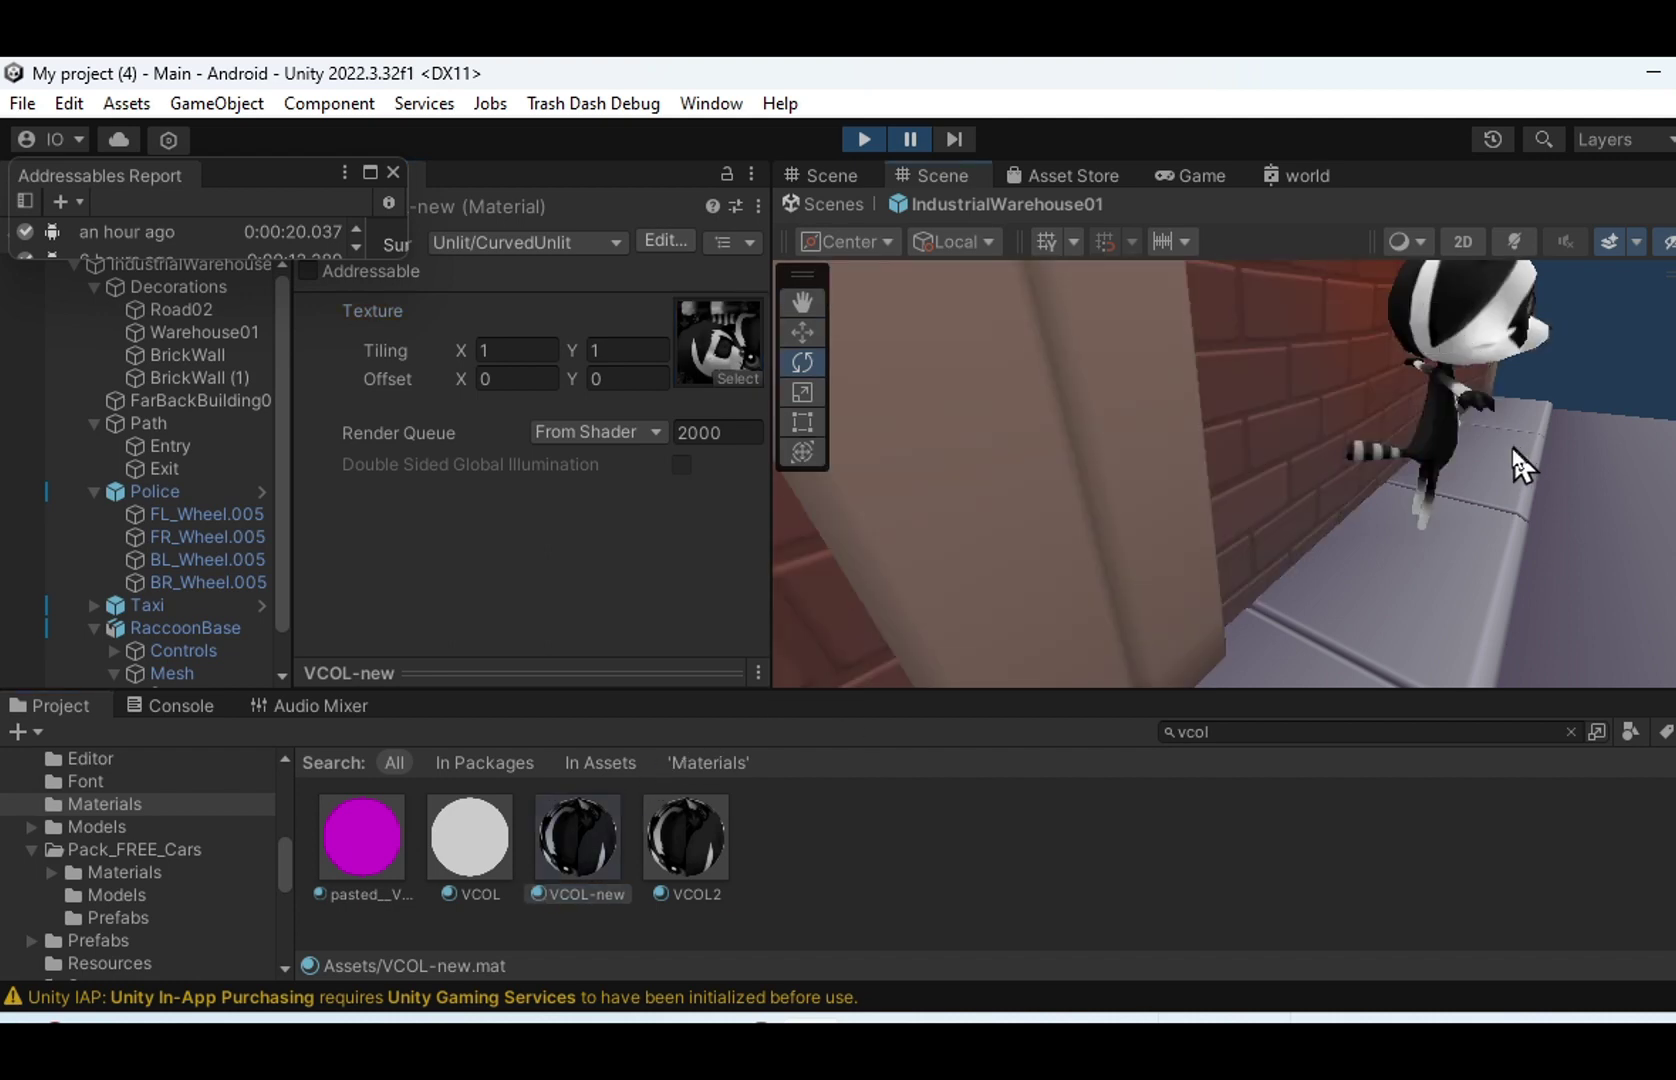
left_click_drag(1520, 465, 1146, 515, "alt")
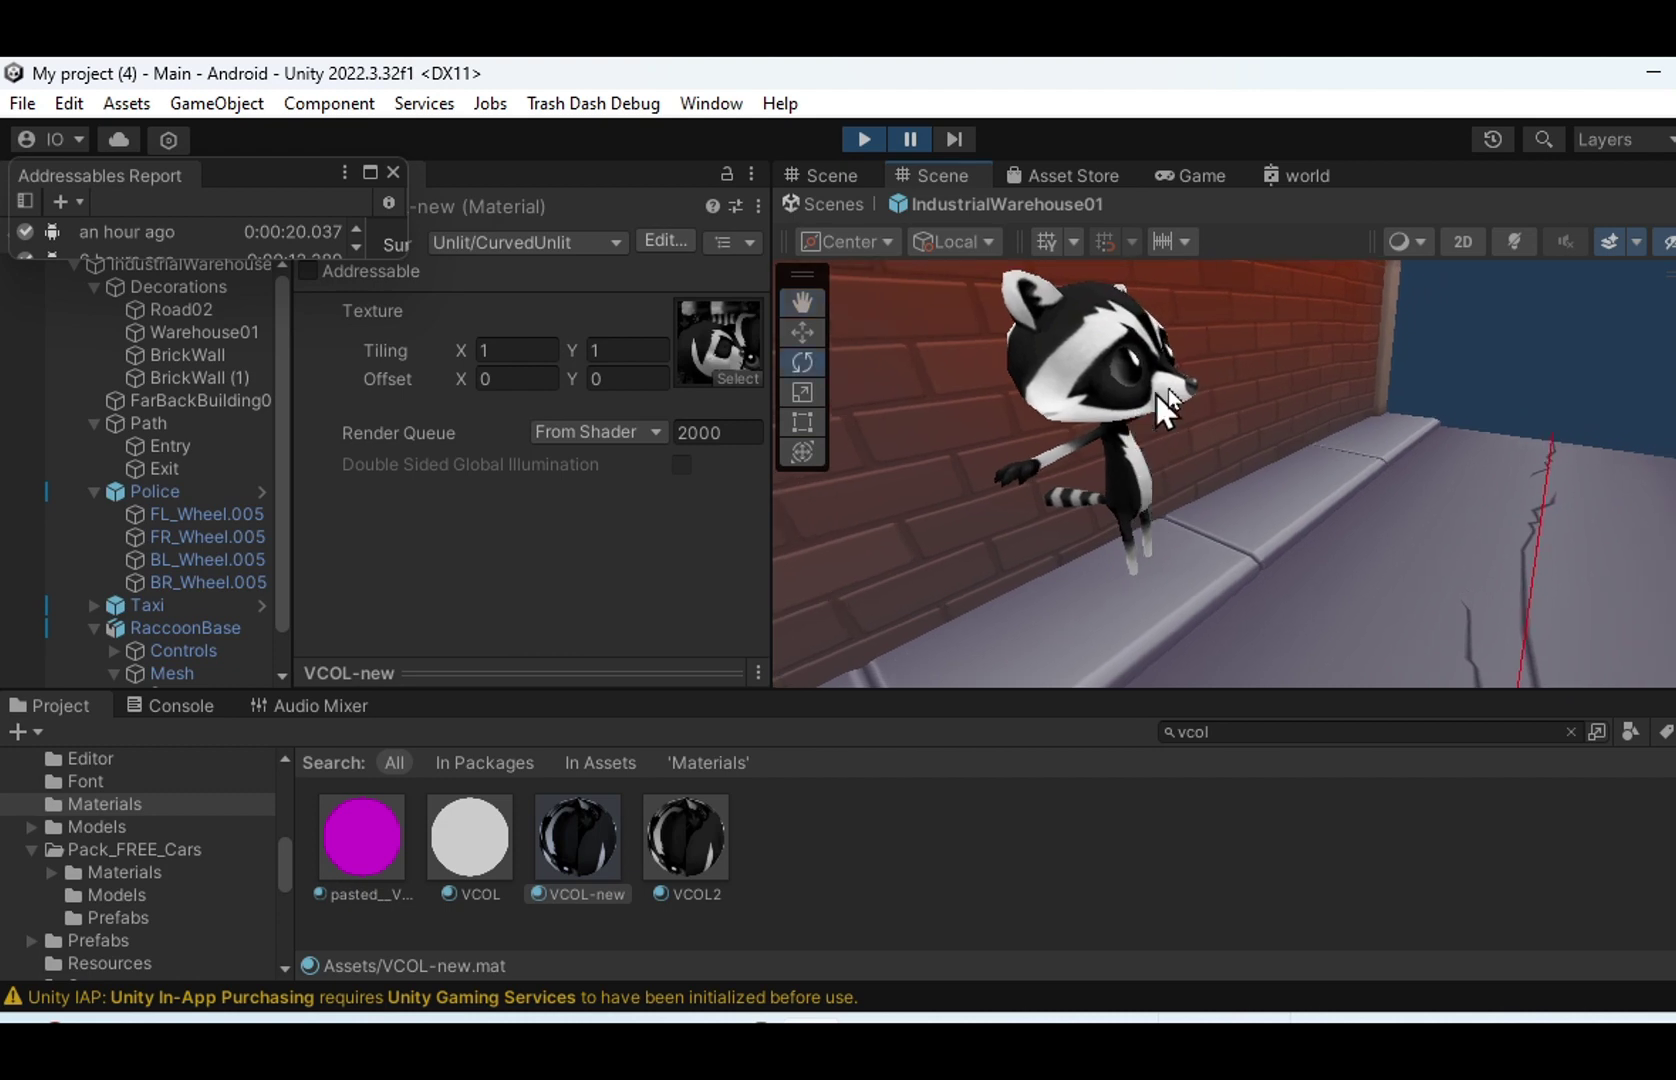
Step: Restart Play mode, start a run to check the textured raccoon in the game, and exit Play mode
left_click(864, 139)
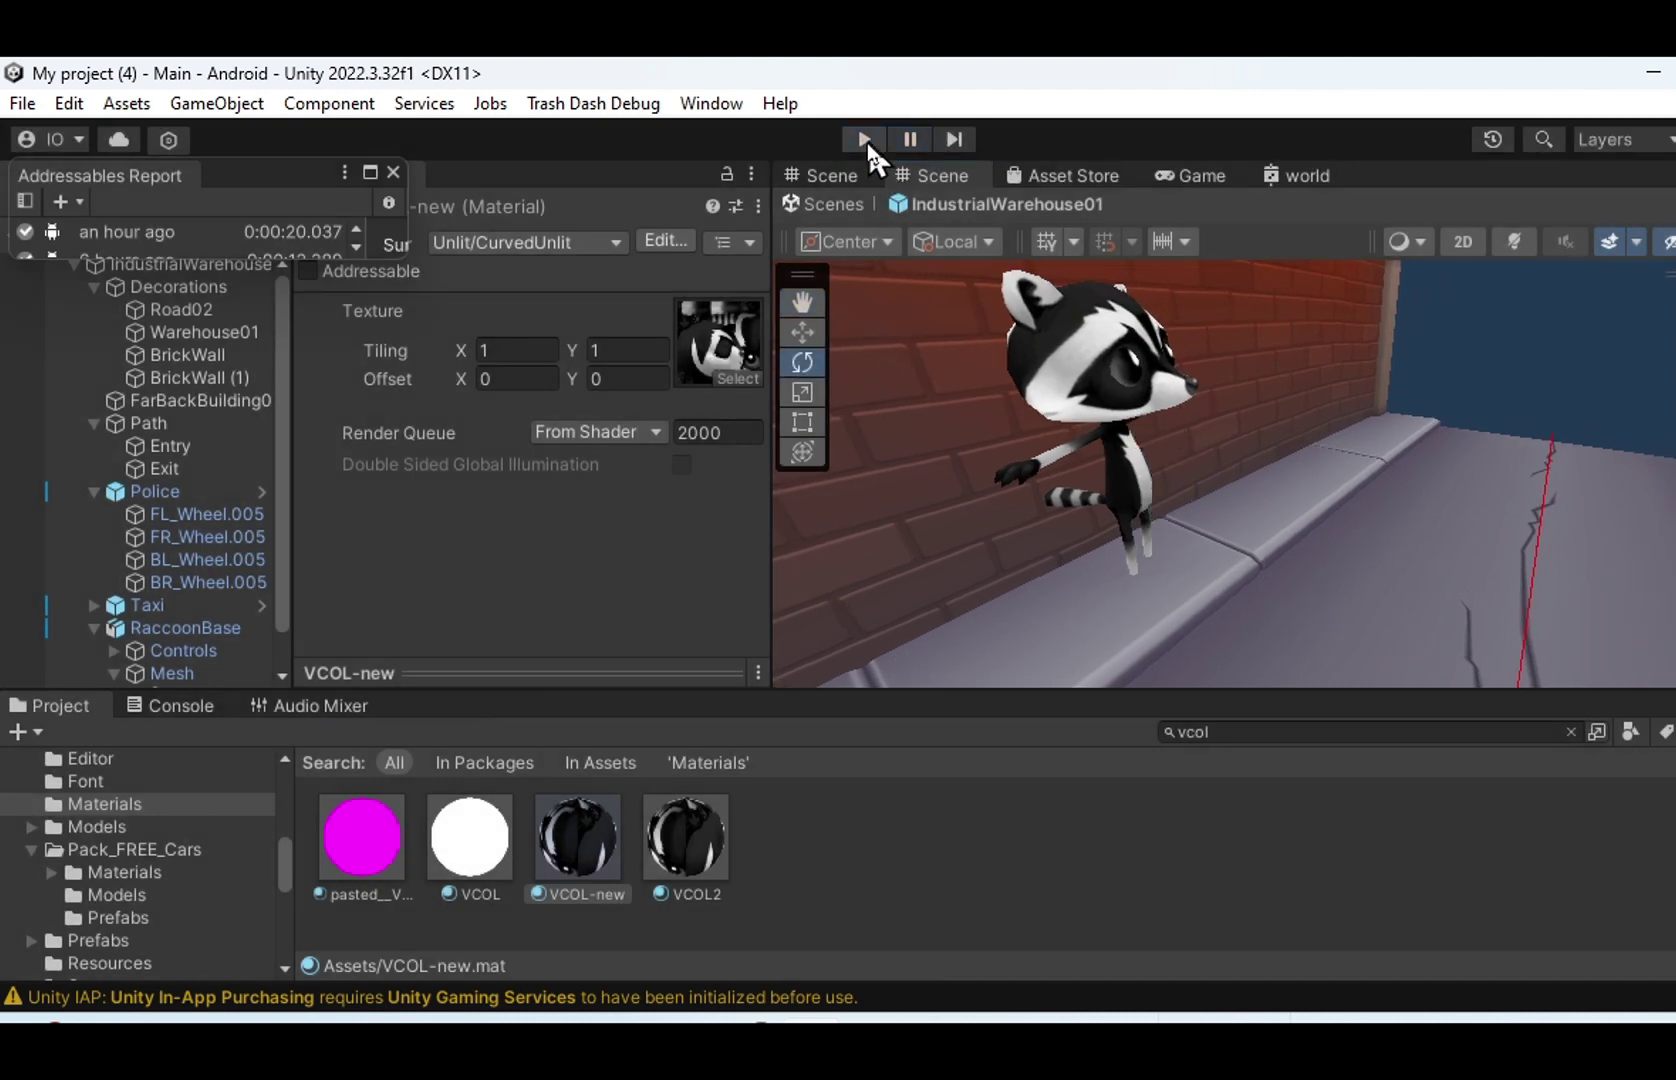
left_click(865, 139)
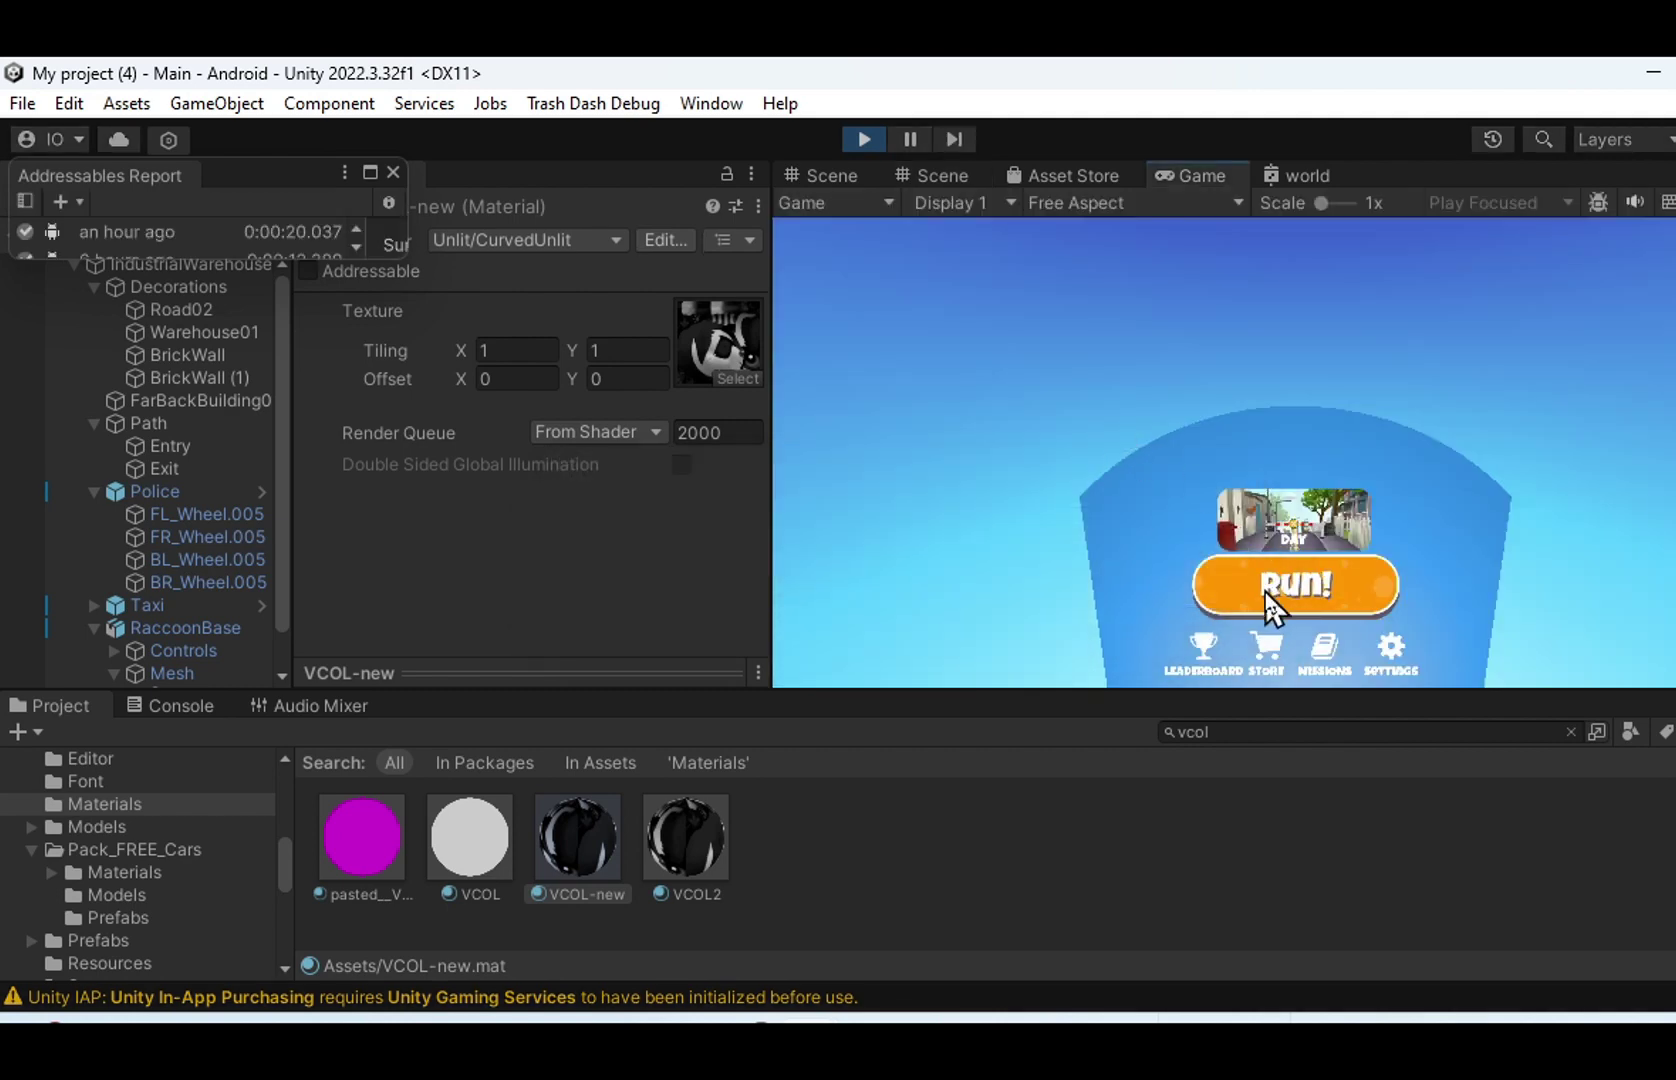
left_click(1270, 592)
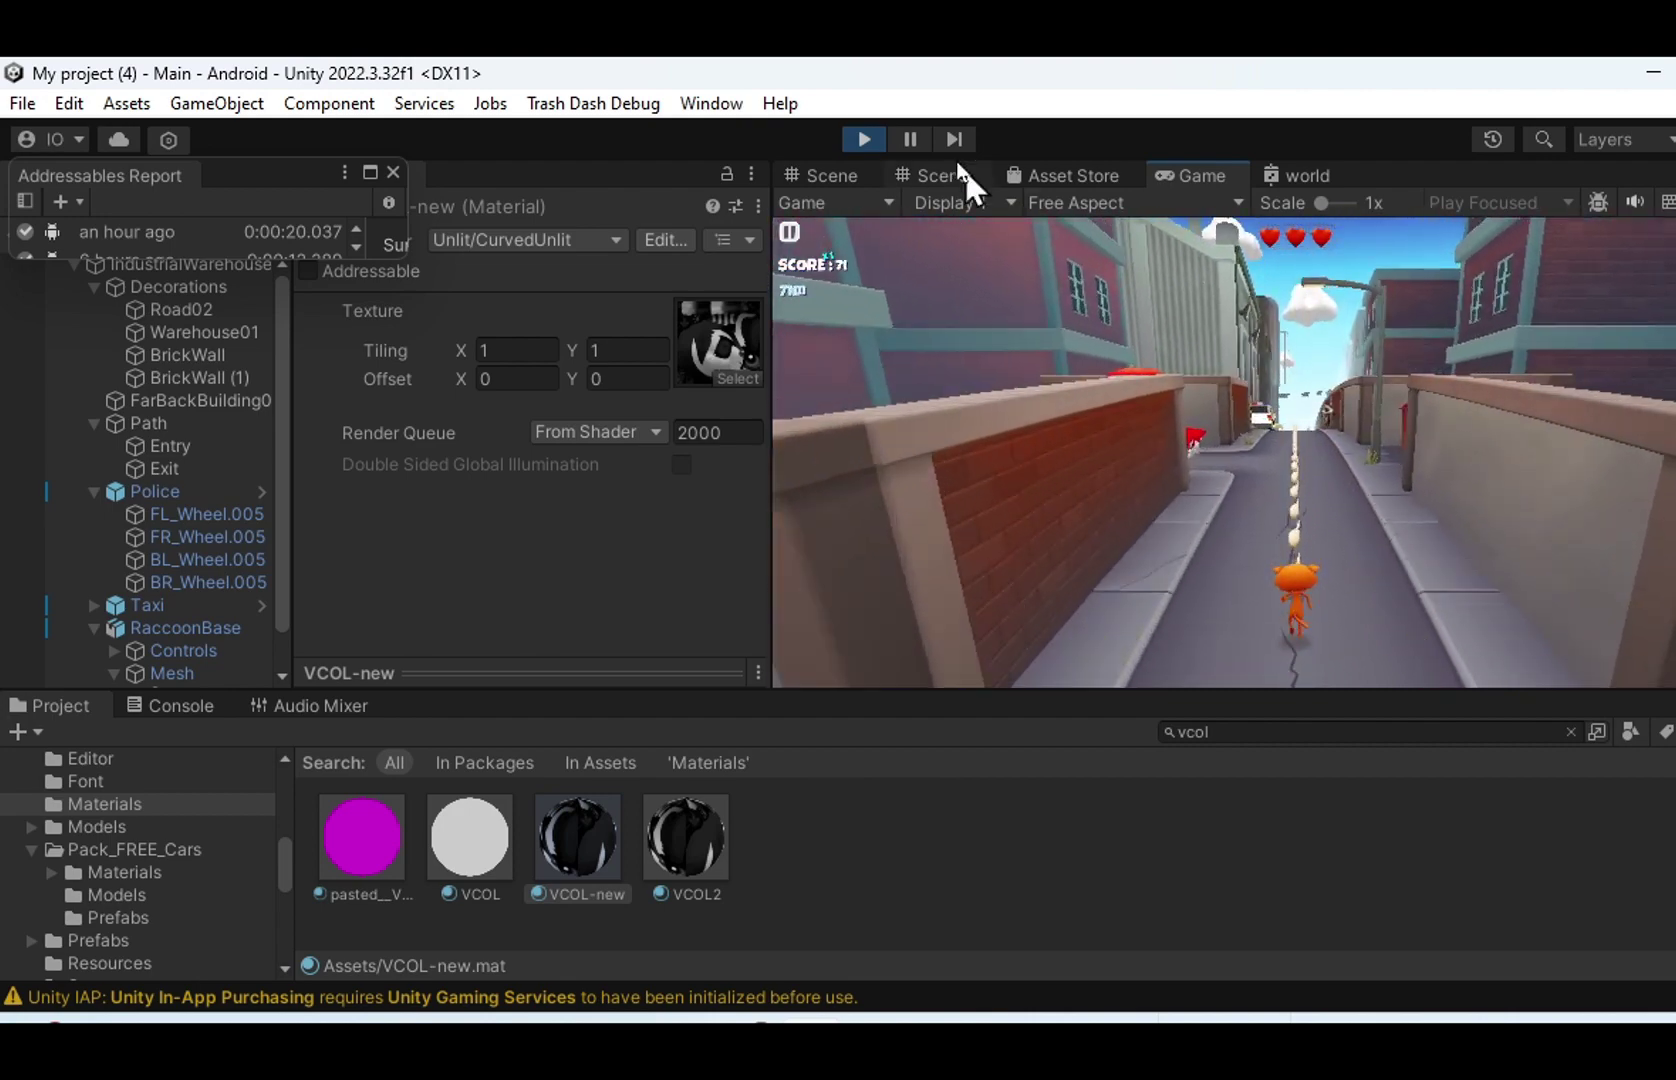
left_click(865, 142)
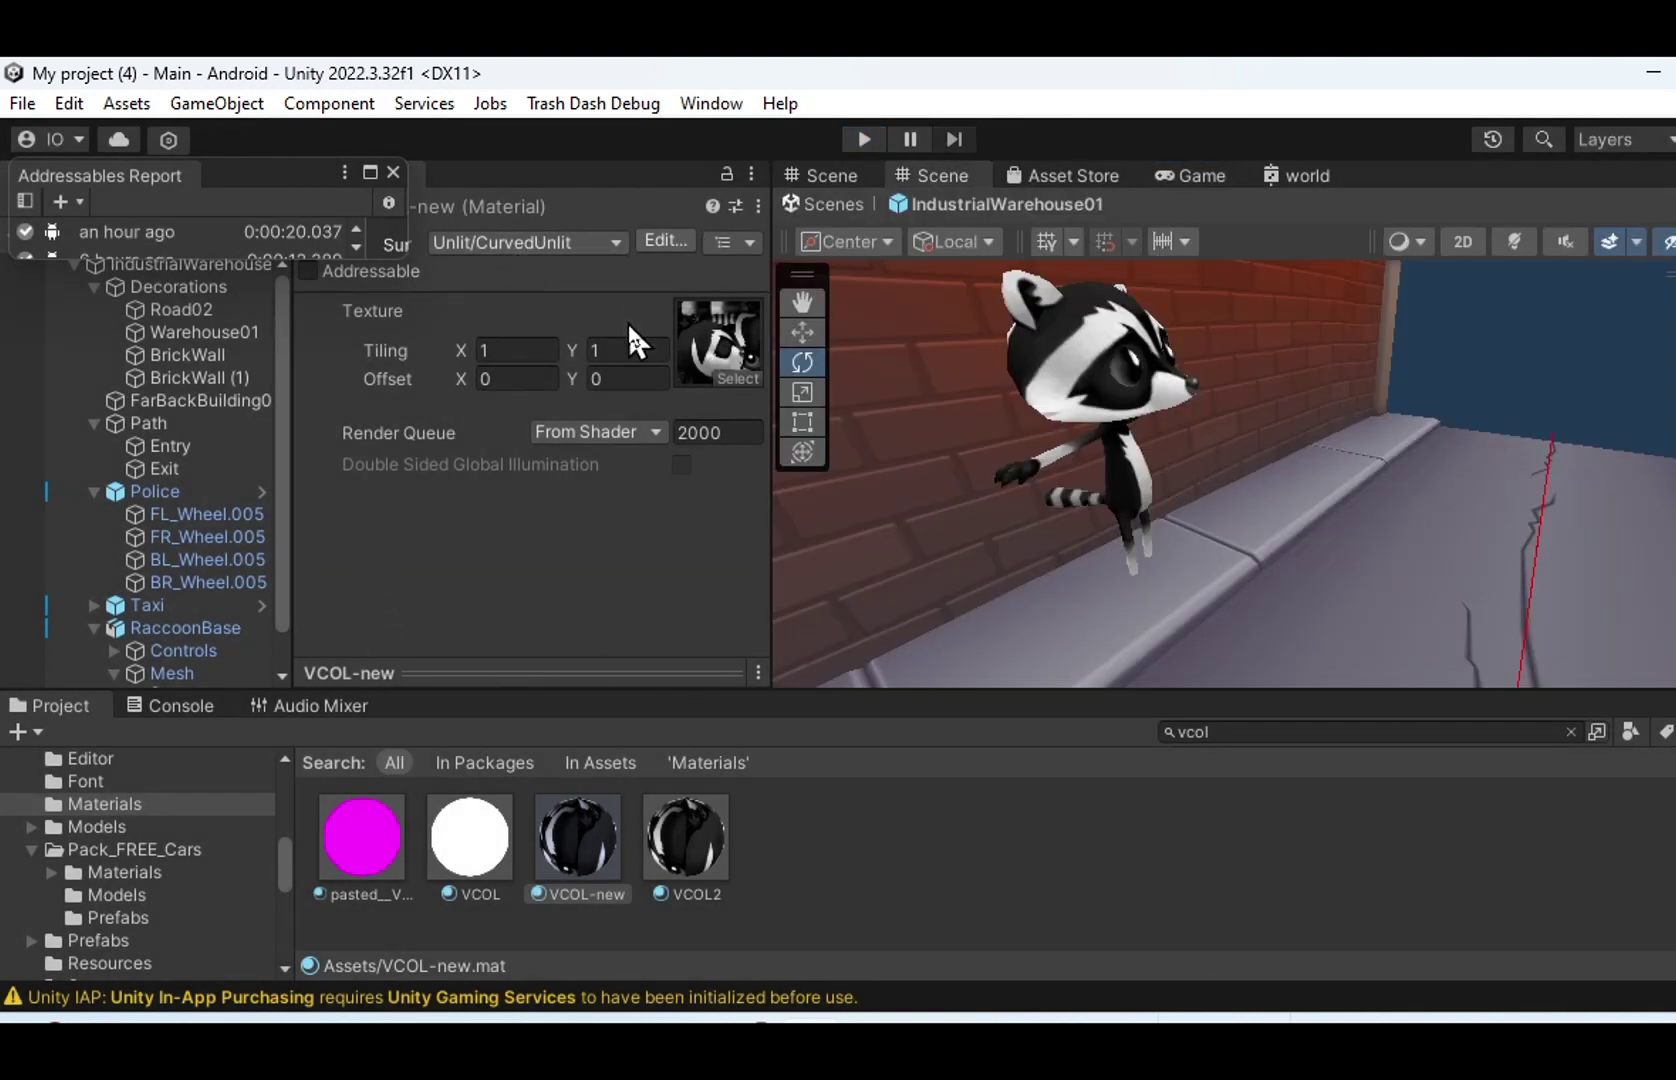
Step: View the FREE Cartoon Car Pack - Simple Vehicles package in the Package Manager and close it
left_click(712, 103)
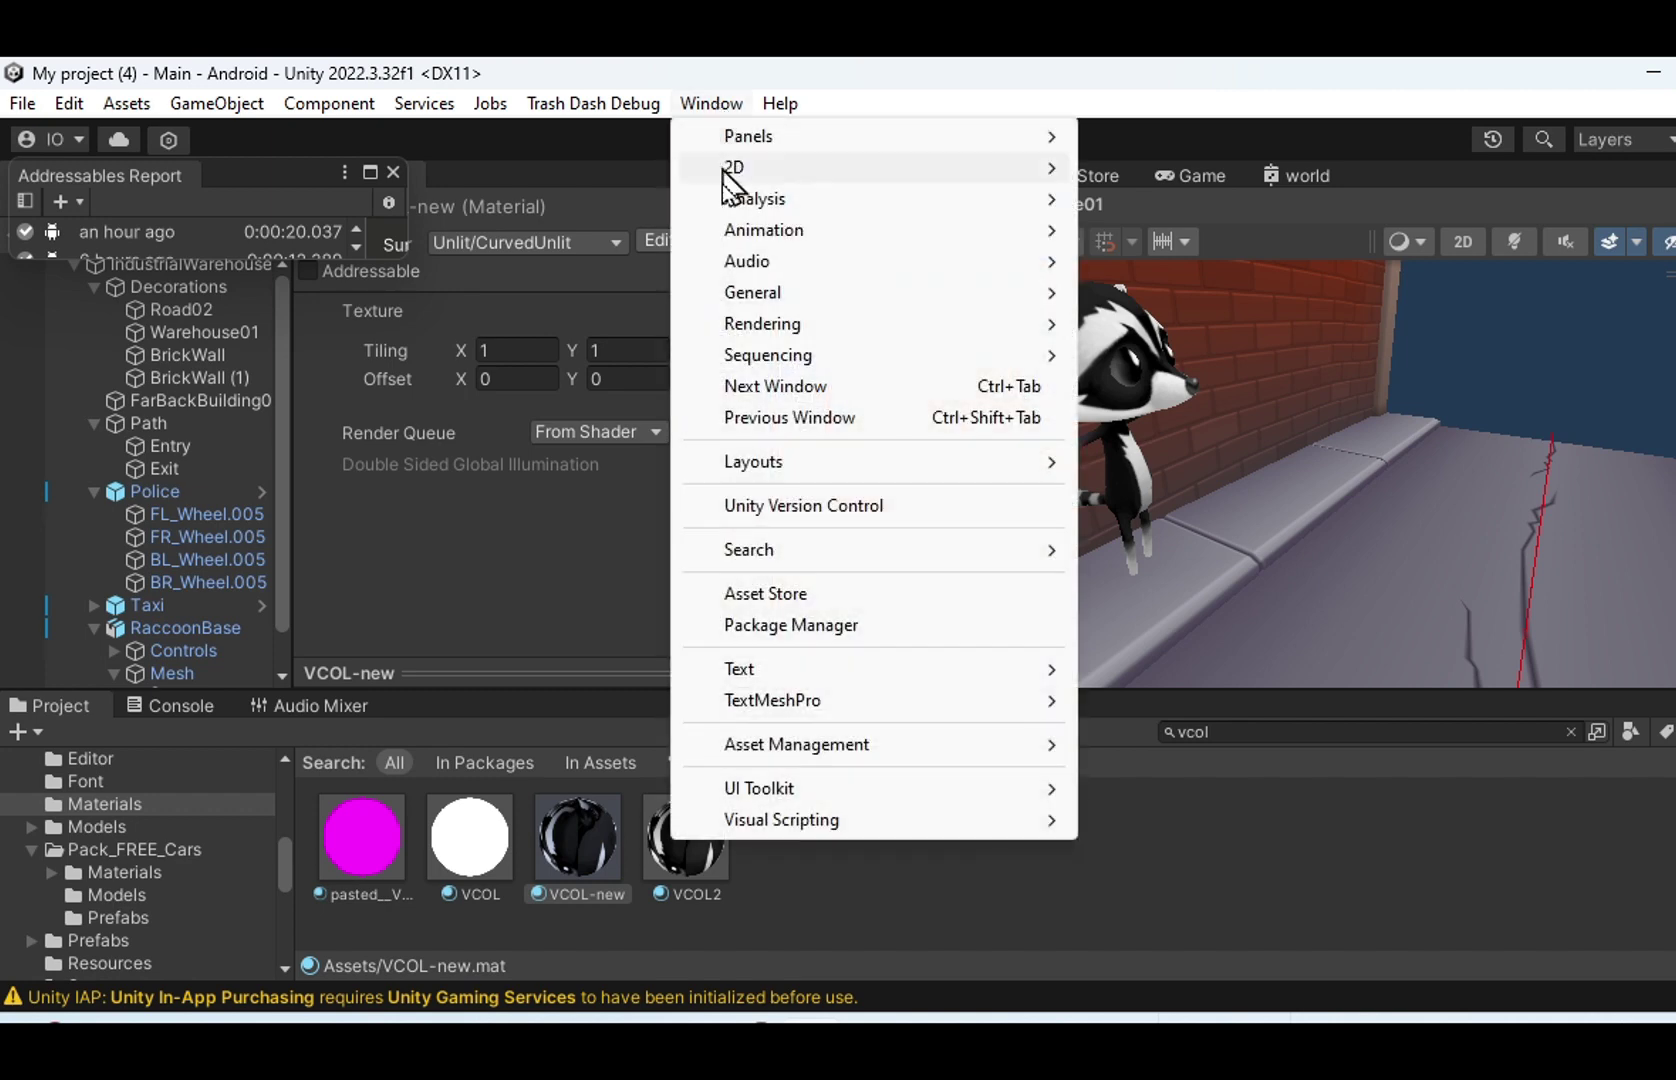
left_click(817, 596)
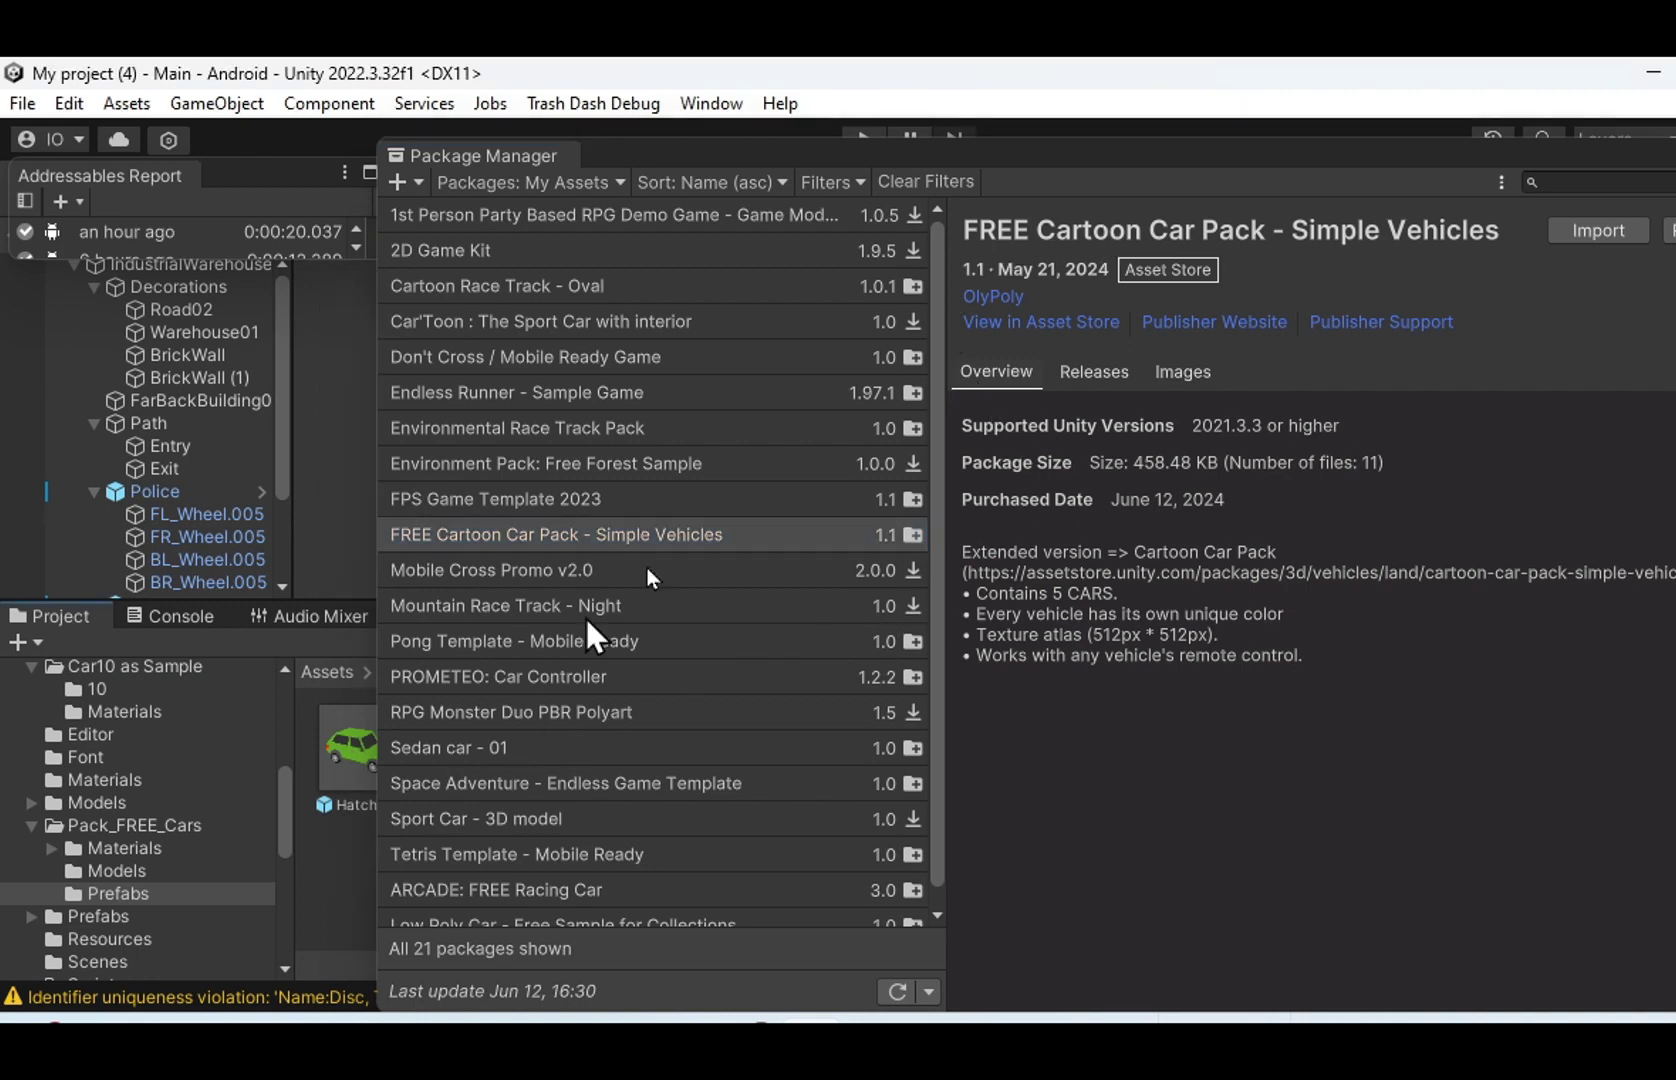
left_click(1675, 158)
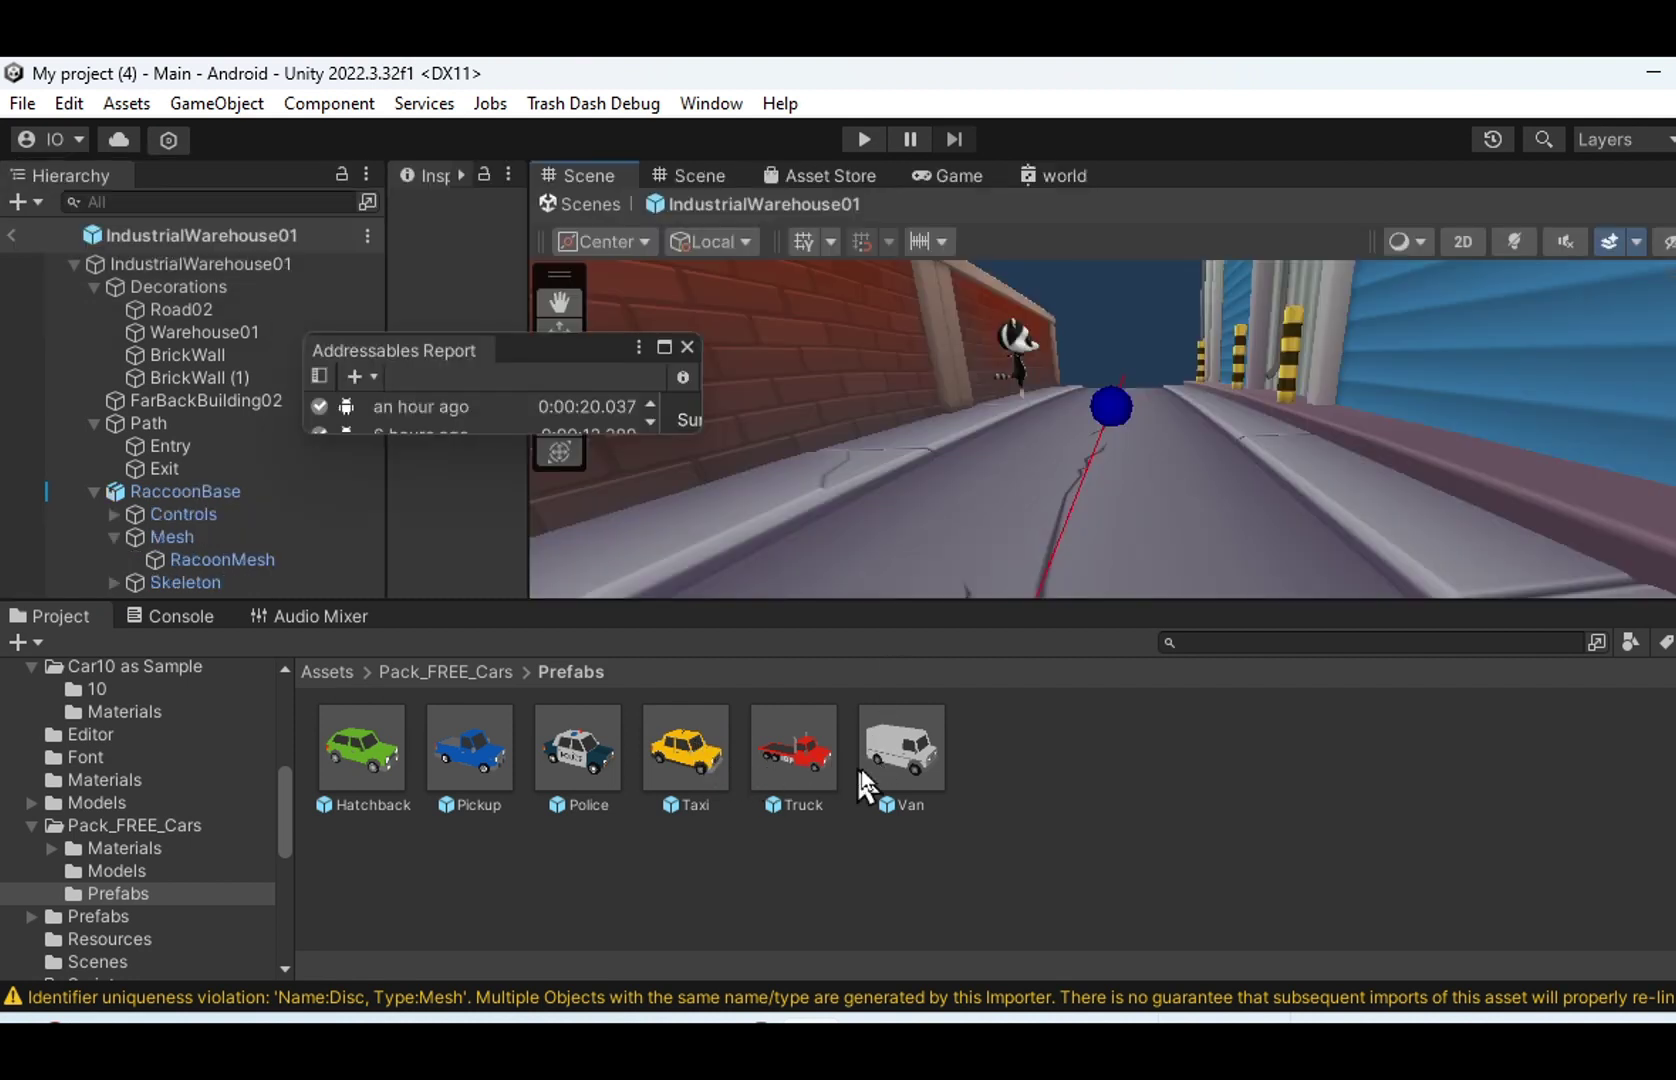
Step: Place the Truck prefab from Pack_FREE_Cars beside the road in IndustrialWarehouse01 and test it with a run in Play mode
left_click_drag(805, 756, 1328, 441)
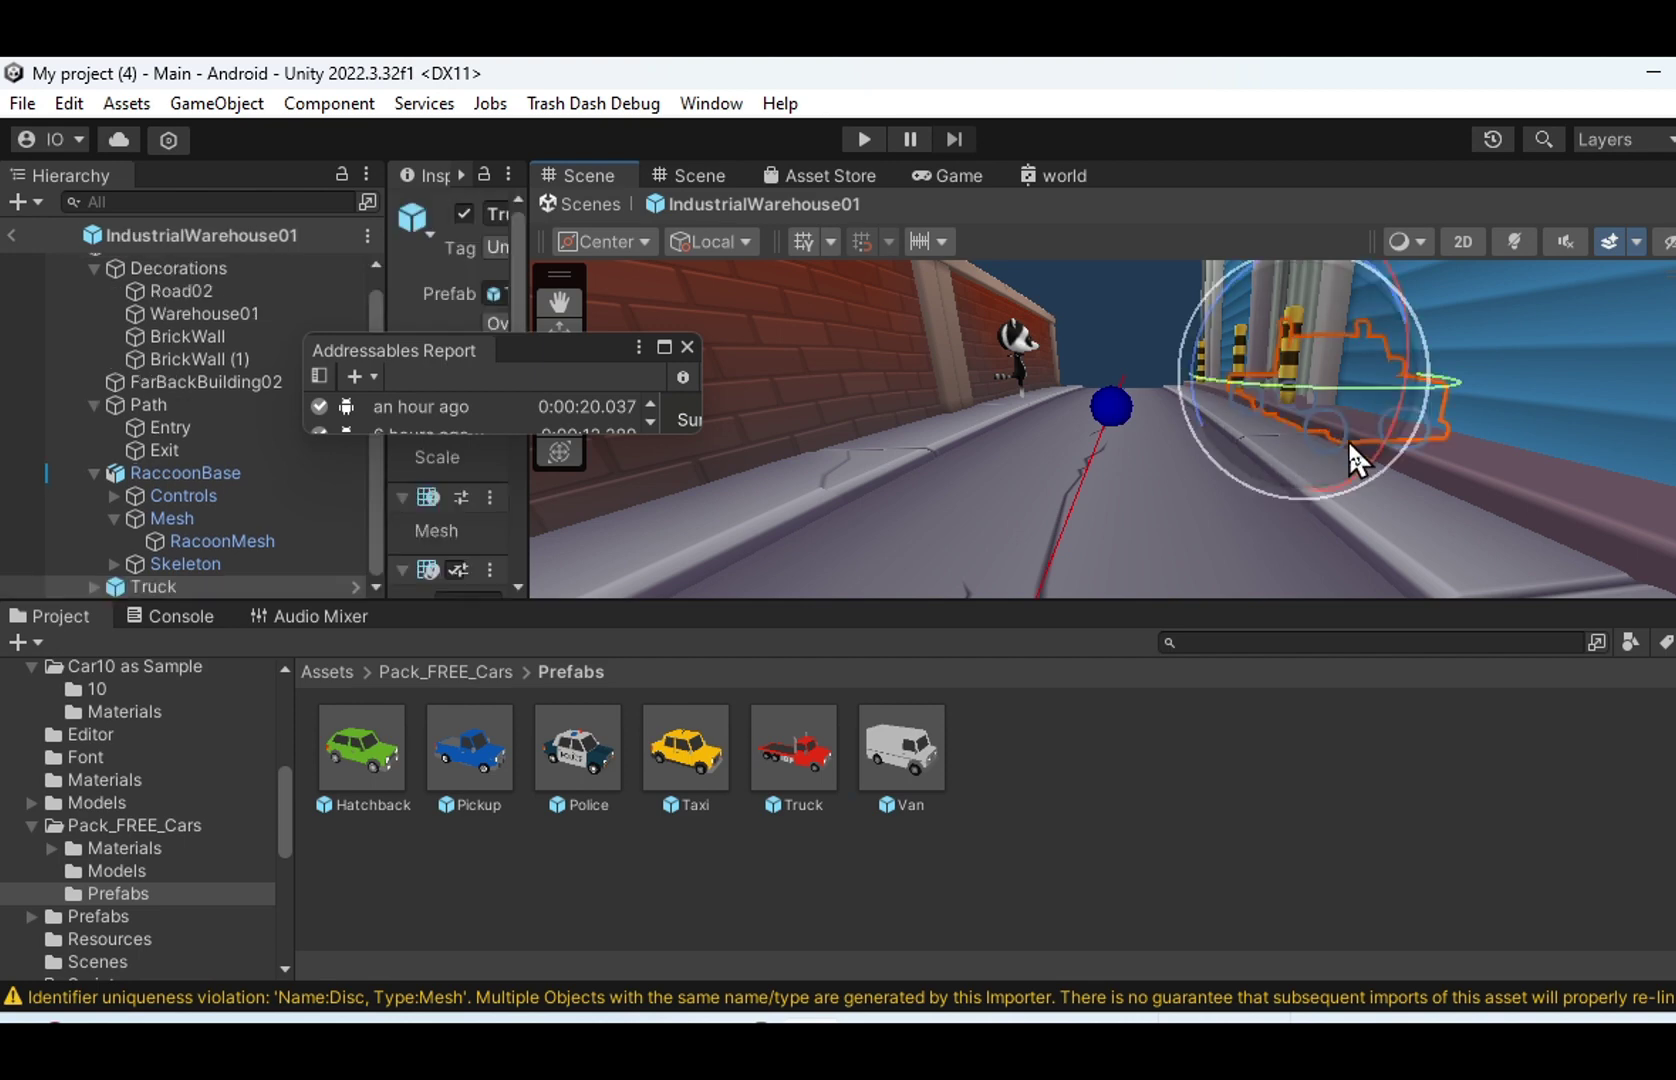
key("ctrl+p")
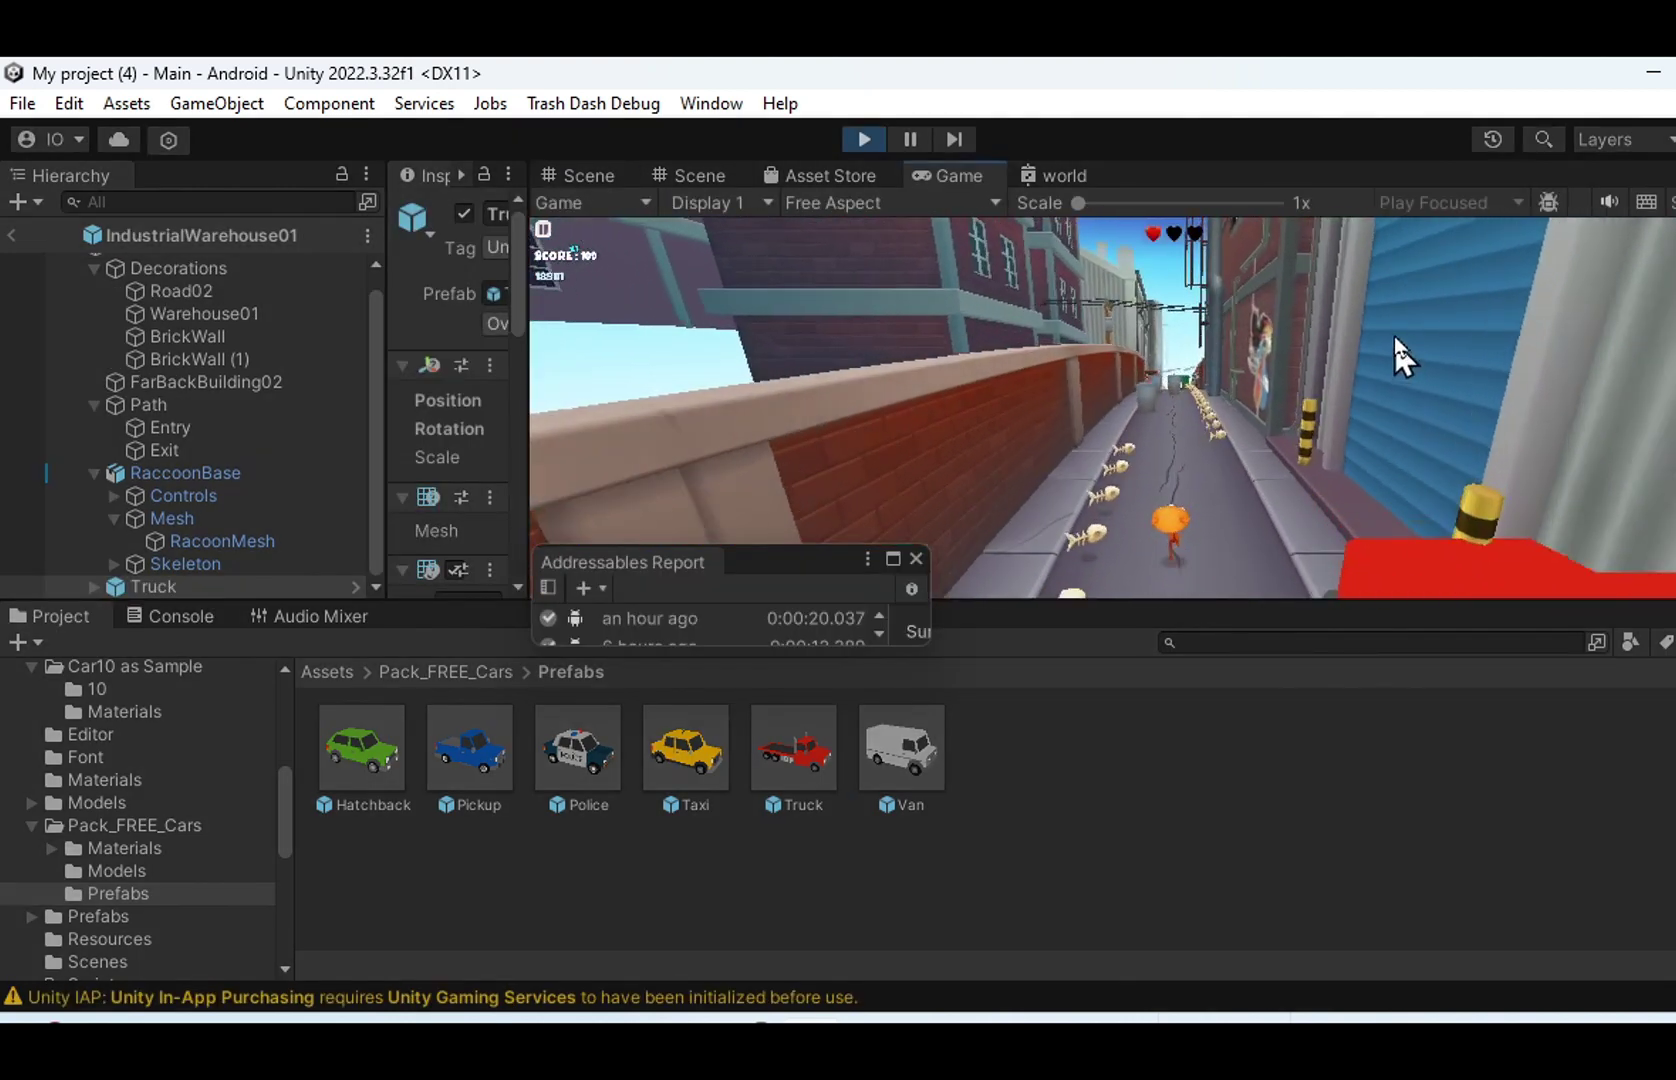
key("Right")
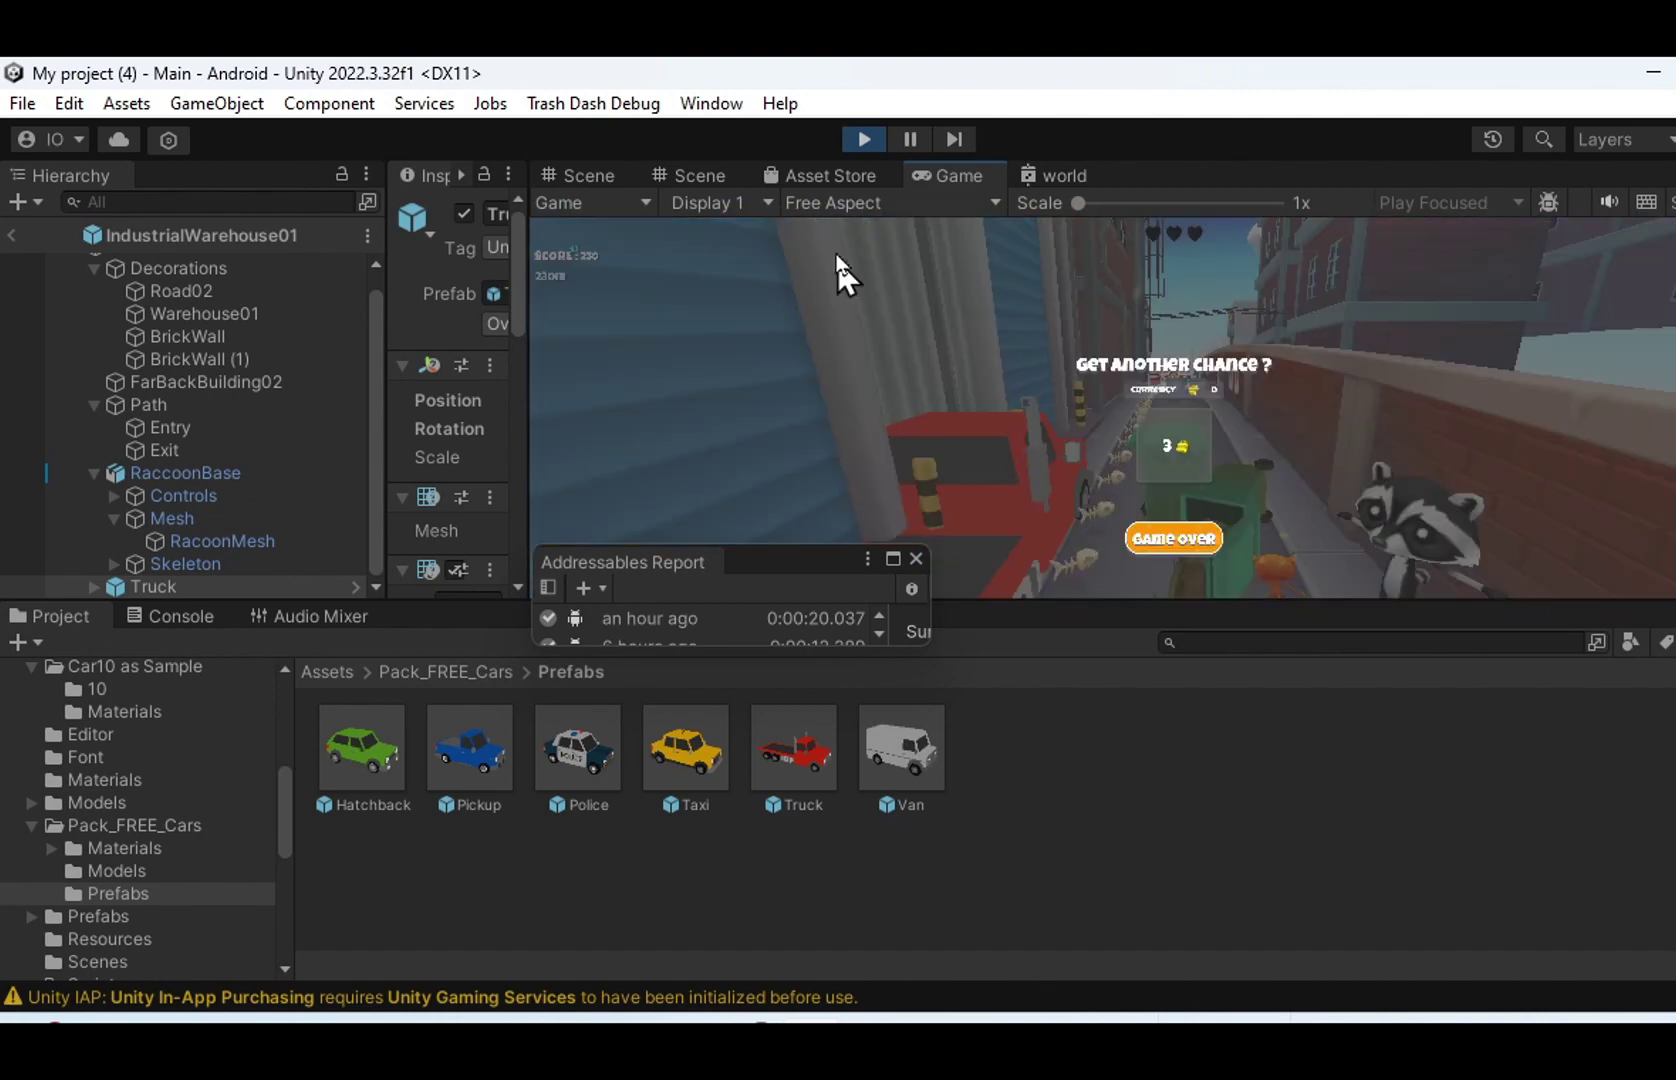
left_click(862, 139)
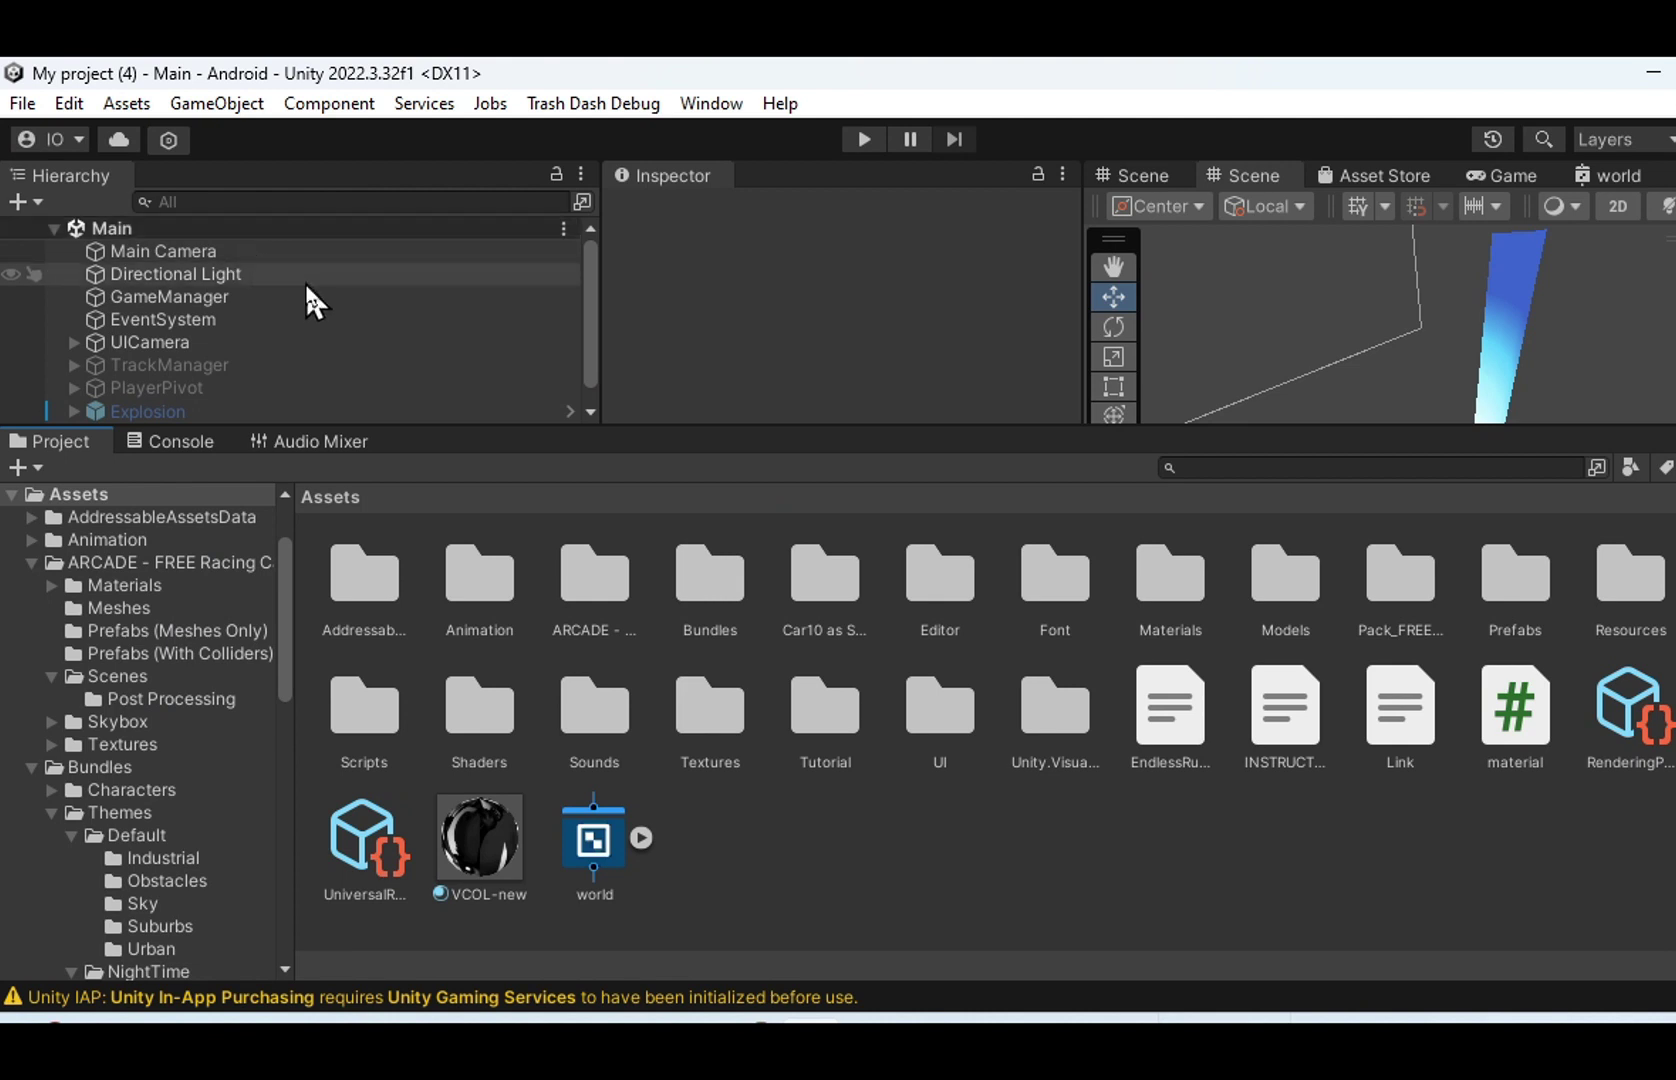
Step: Open the INSTRUCTIONS text file from the Assets folder and read the section on building the addressable assets
left_click(155, 229)
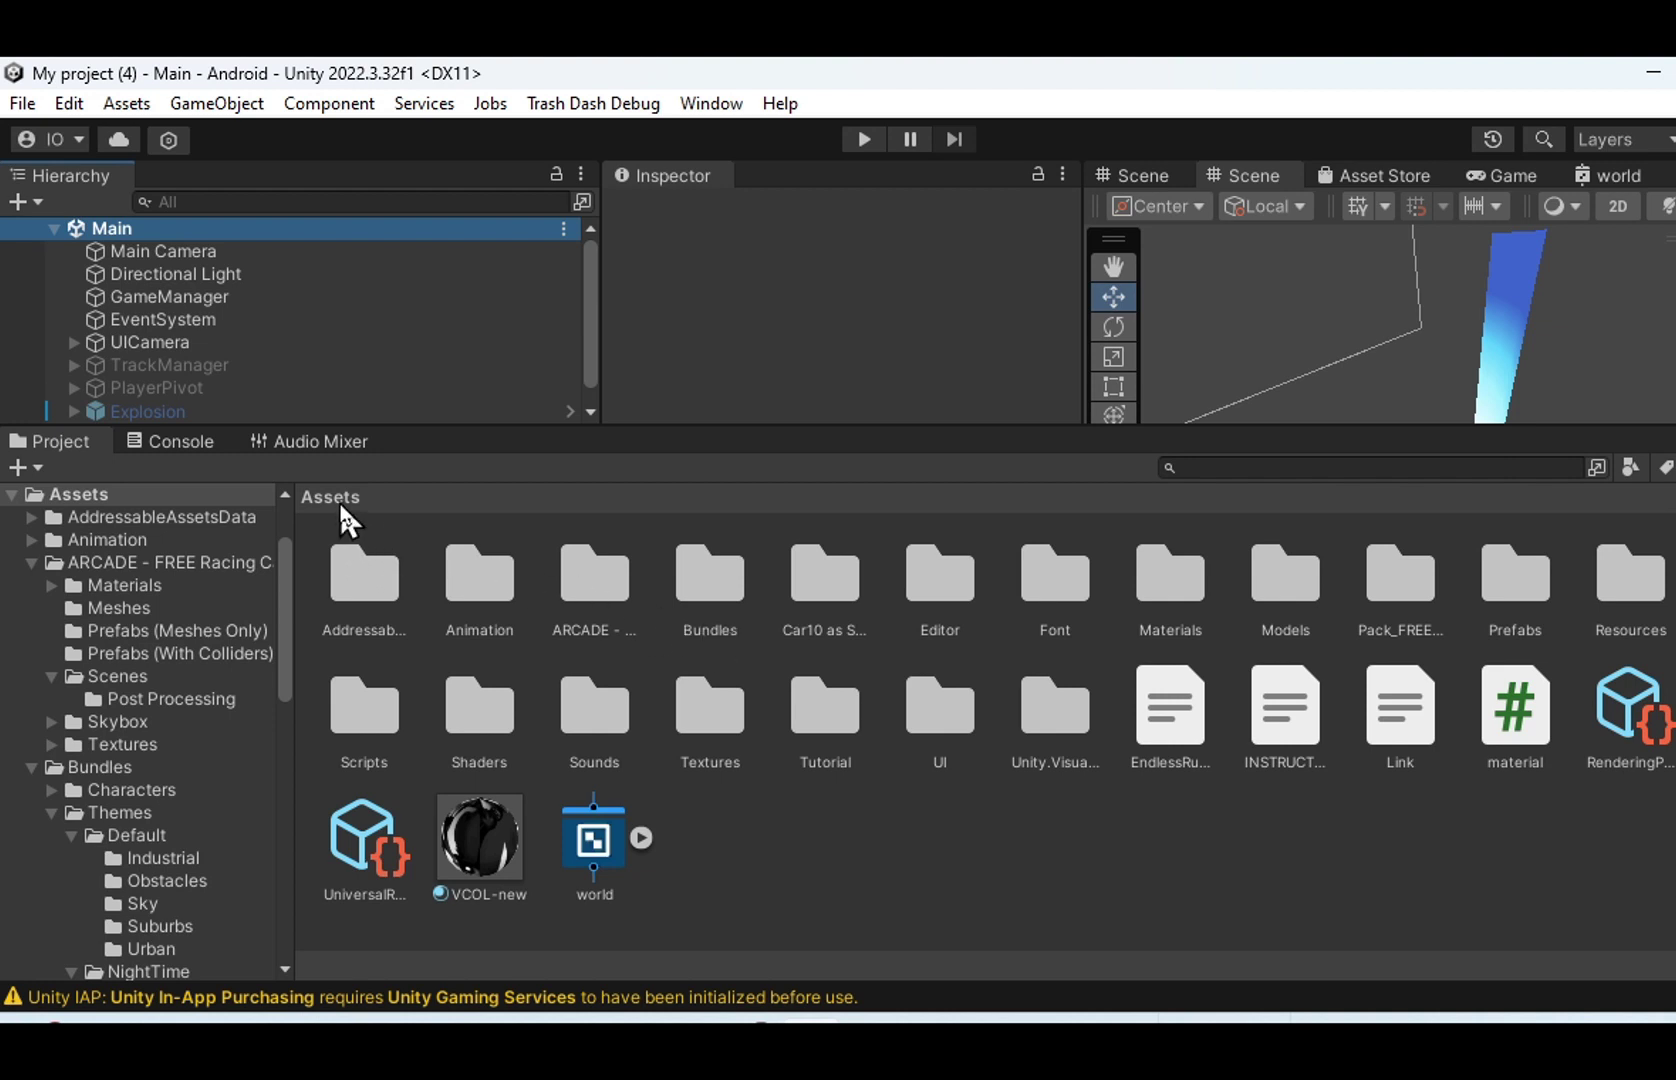
left_click(1270, 722)
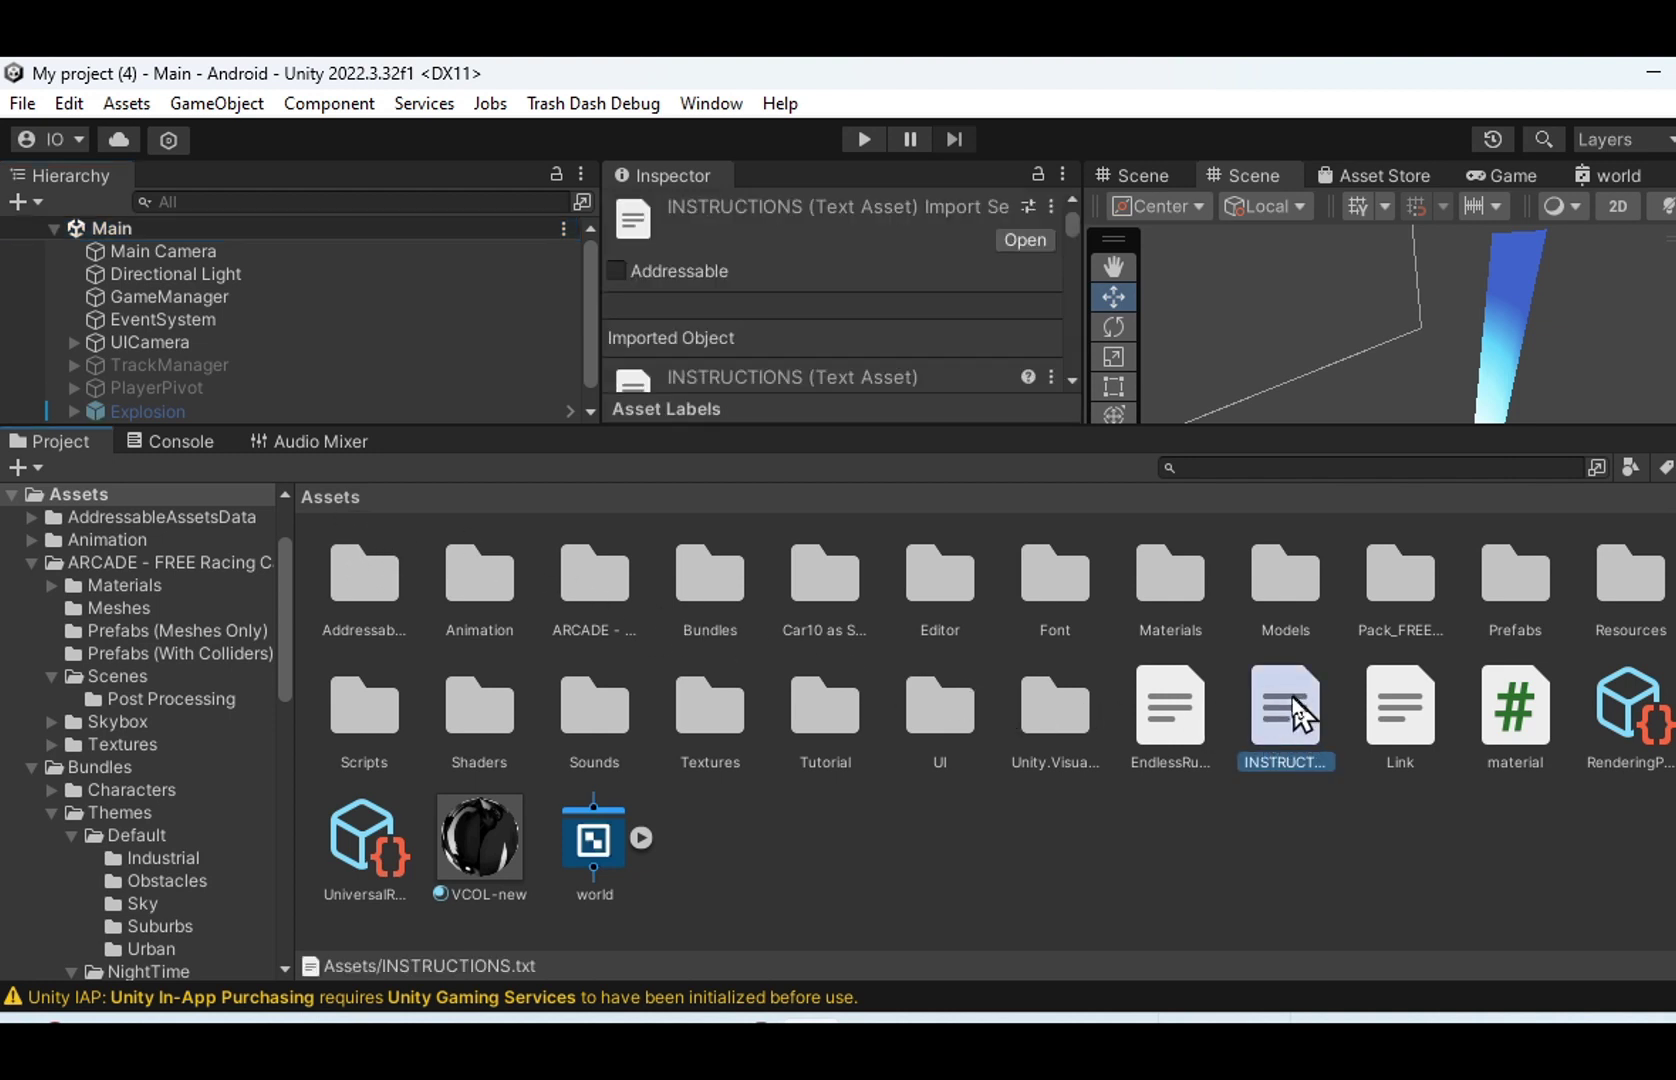
double_click(1283, 700)
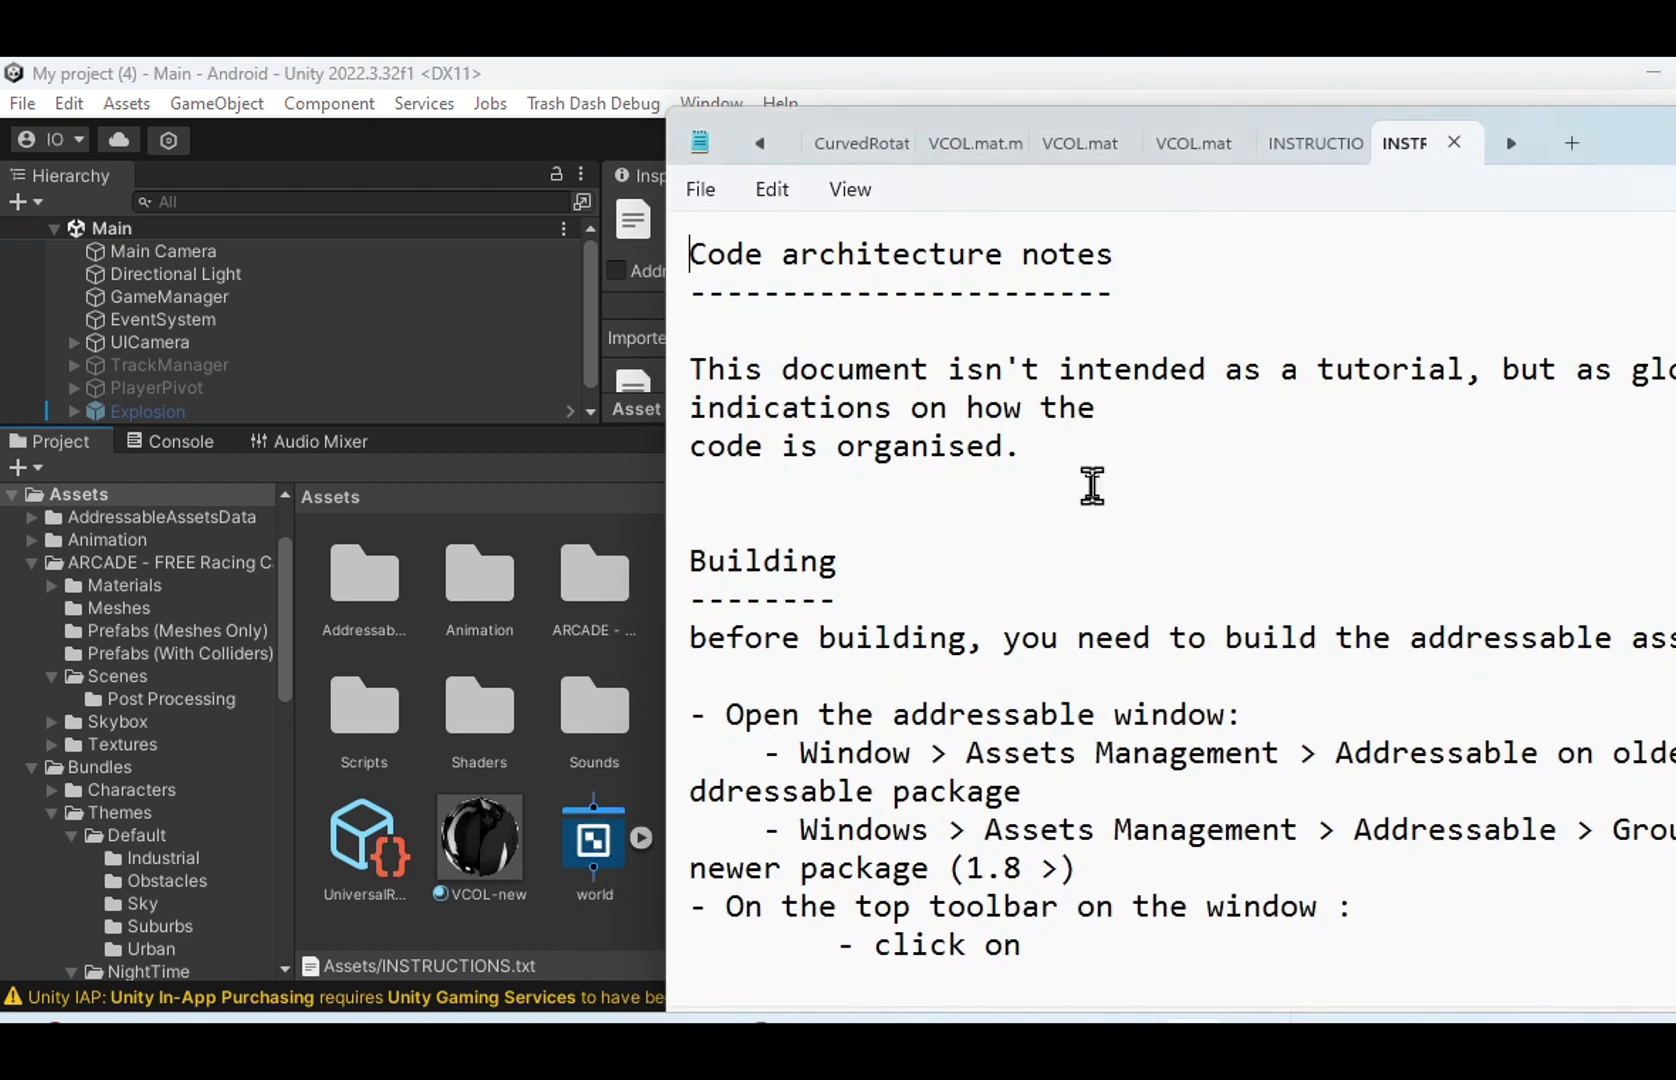
scroll(1110, 605, "down", 1)
scroll(1110, 605, "down", 1)
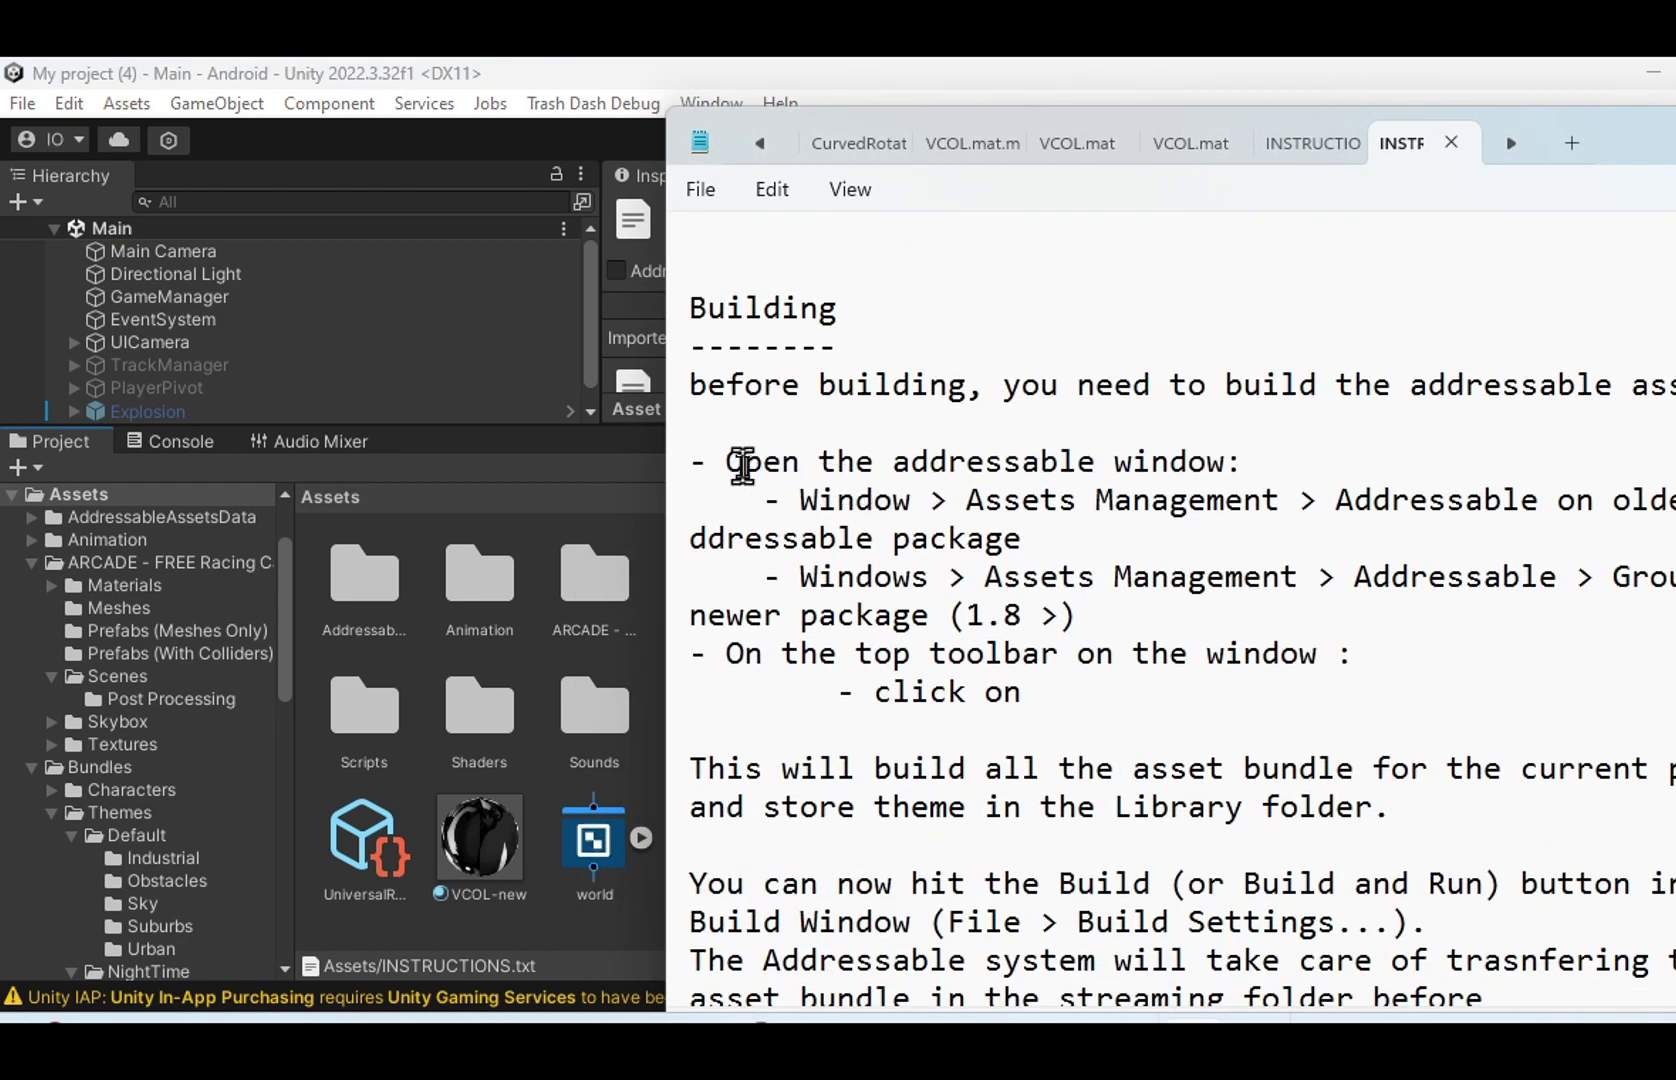
left_click_drag(727, 462, 1130, 695)
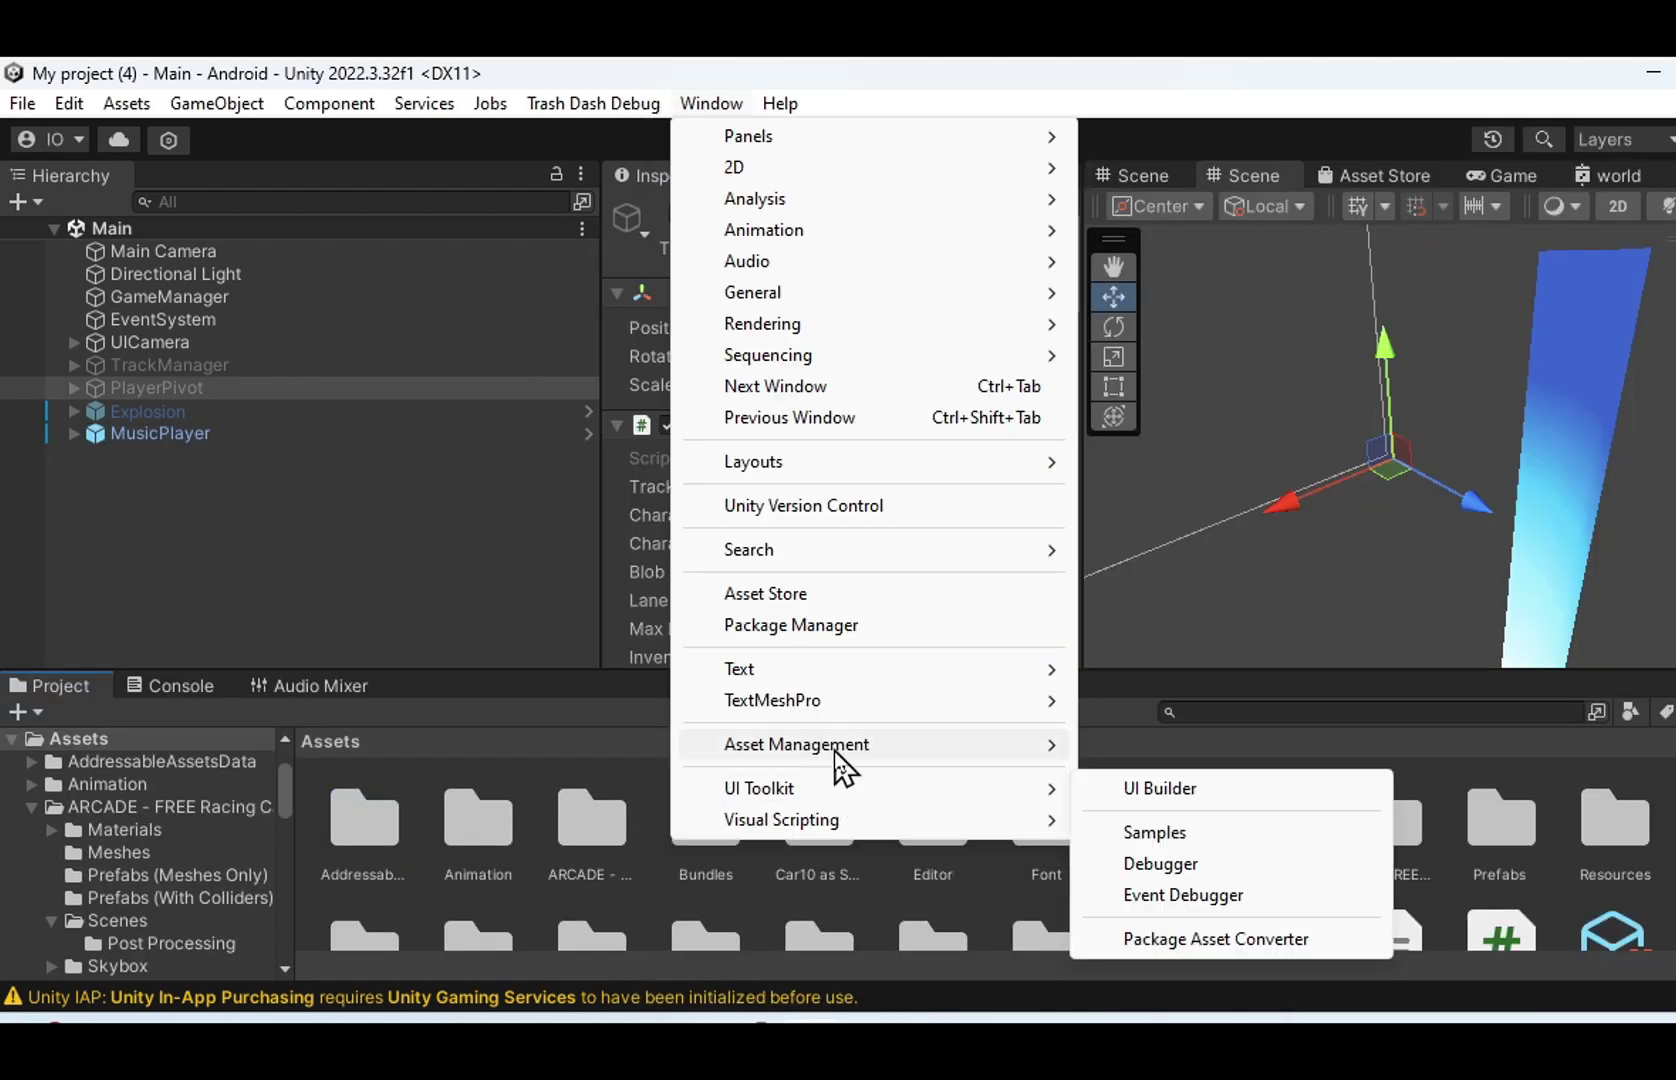
Step: Open the Addressables Groups window and run a new build of the addressable content
mouse_move(834, 749)
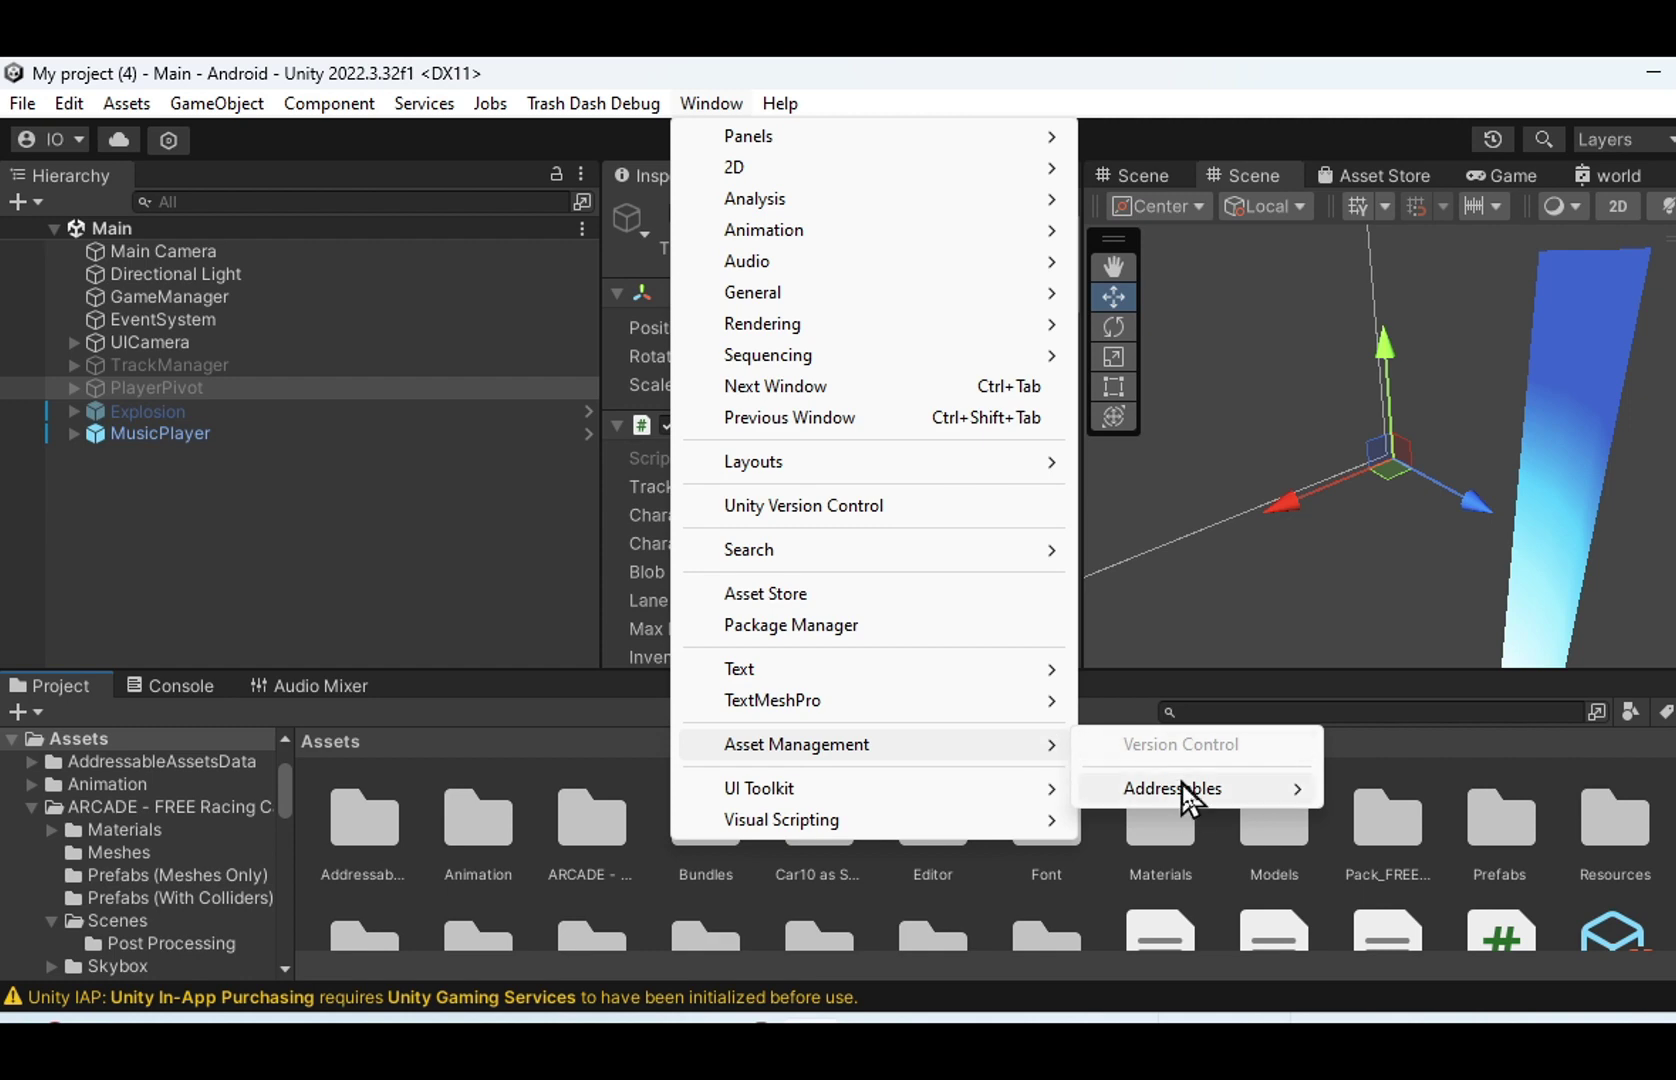
mouse_move(1184, 792)
left_click(1396, 789)
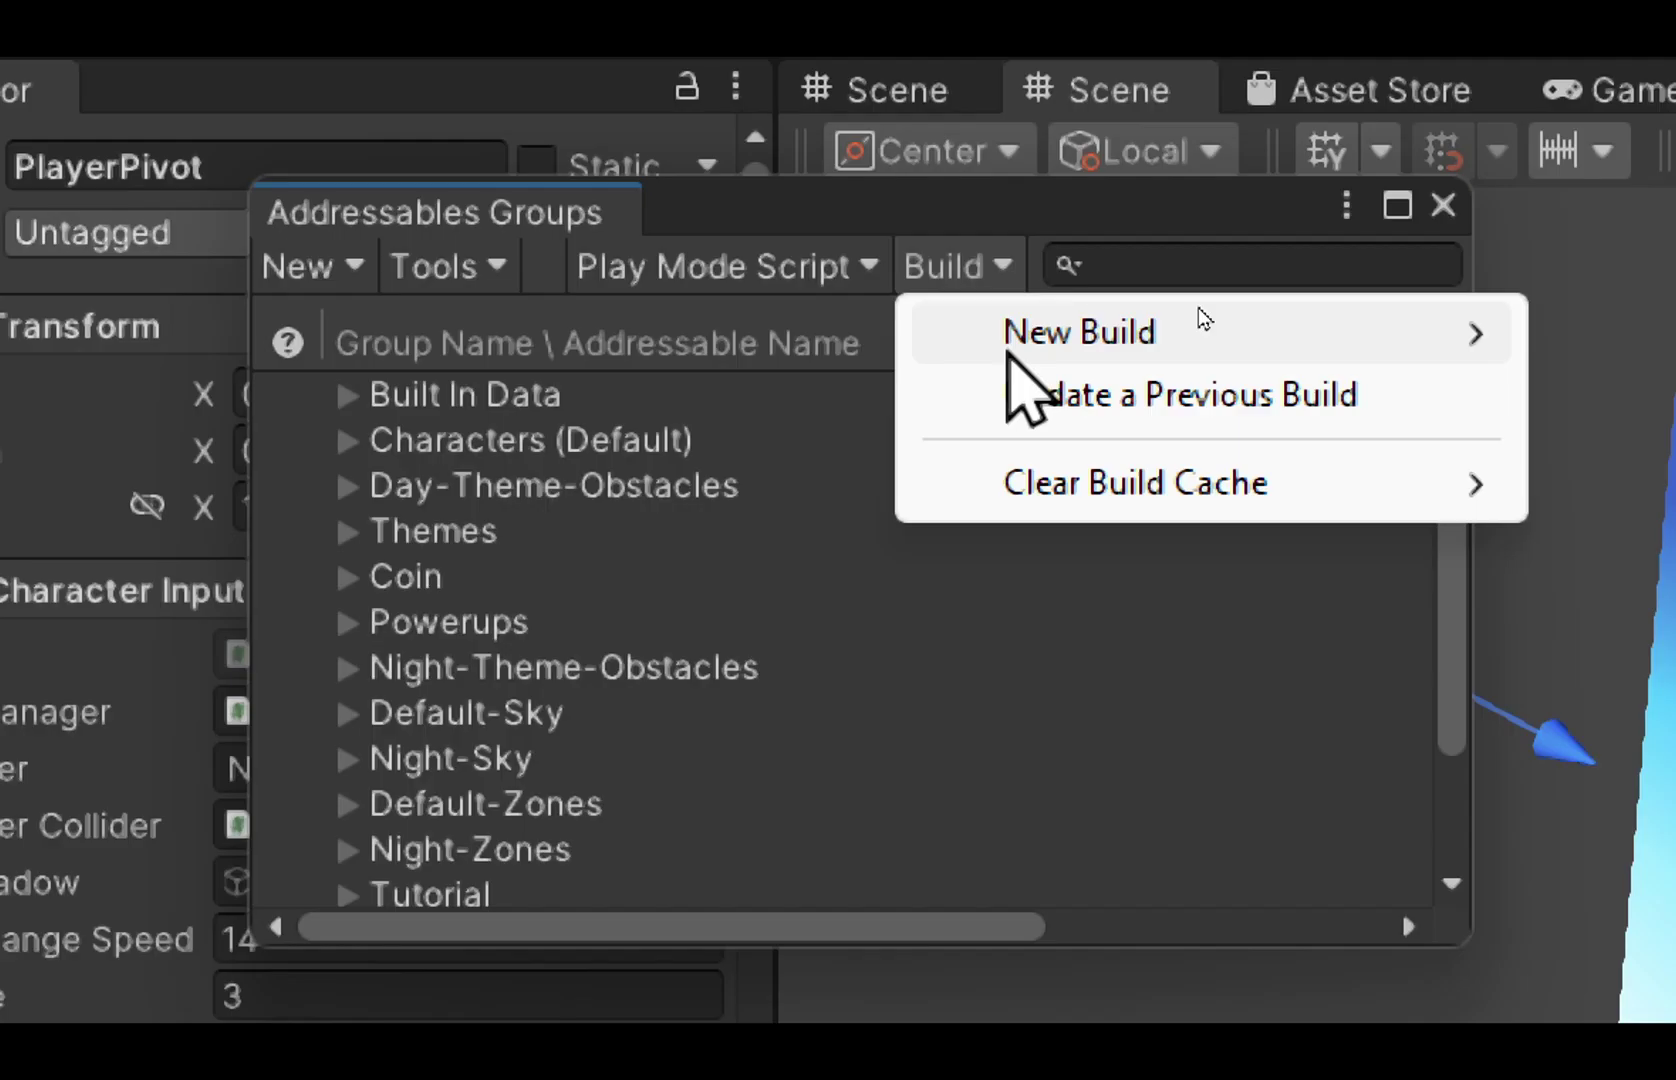
mouse_move(1110, 345)
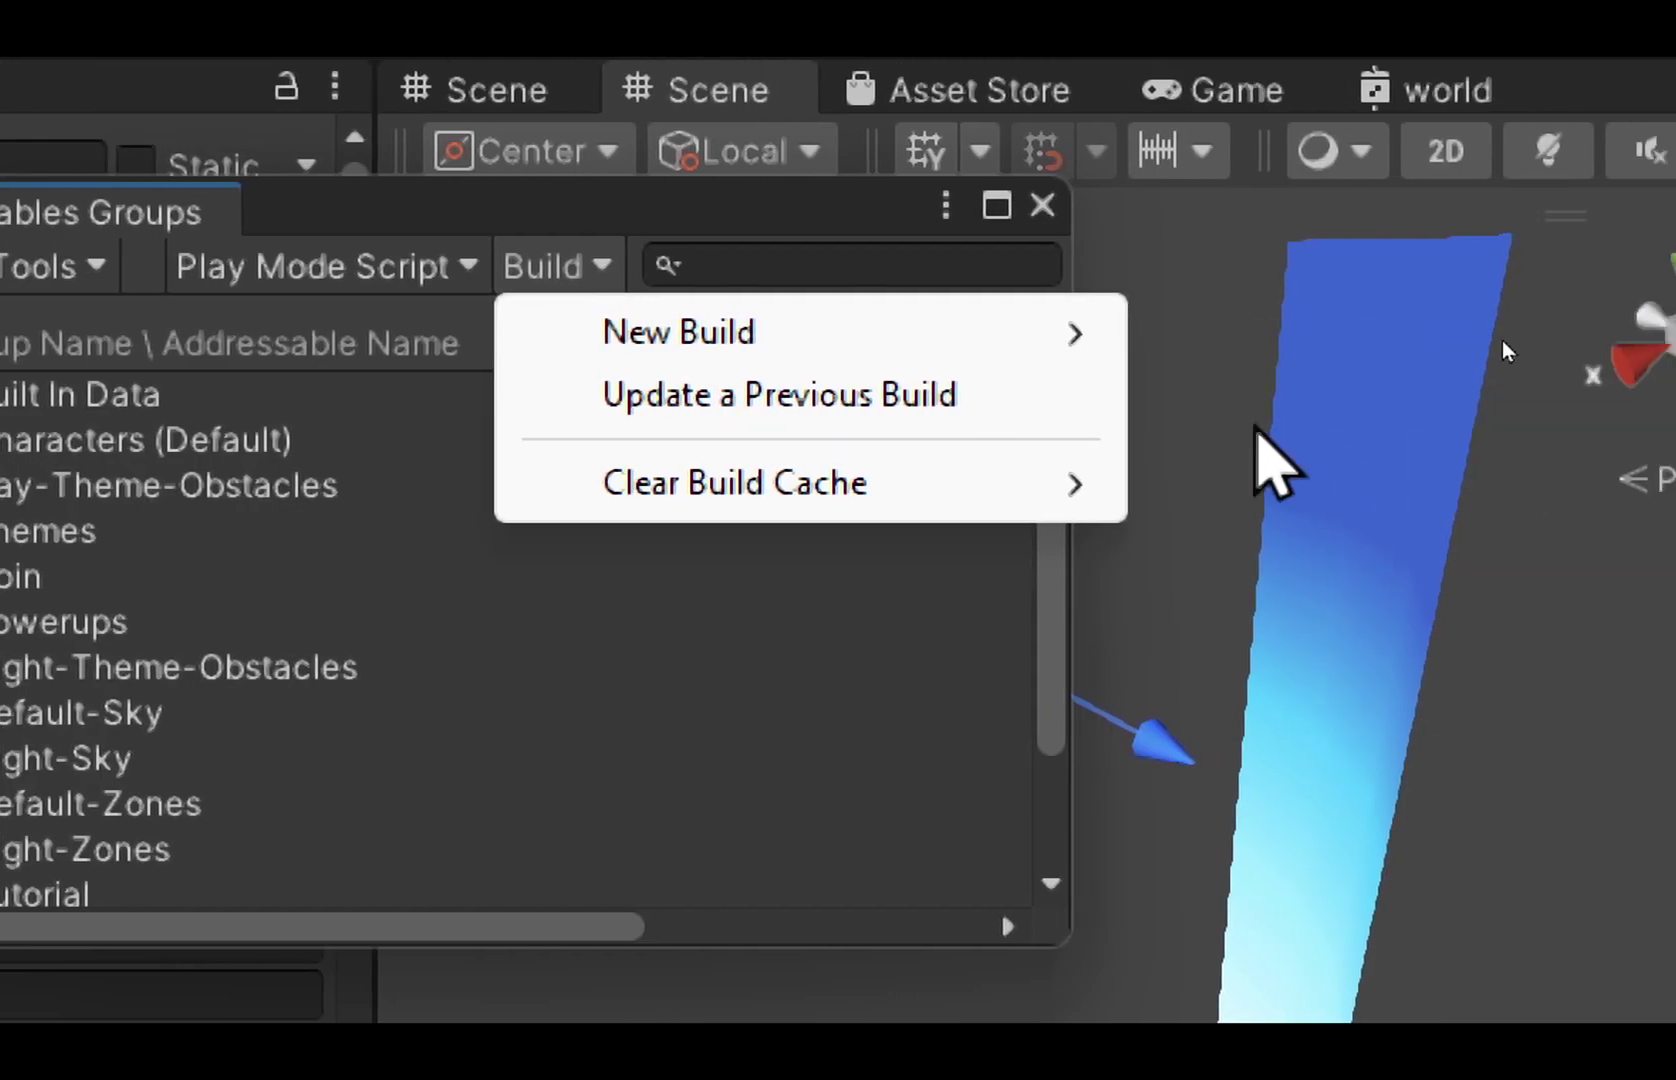
left_click(1190, 335)
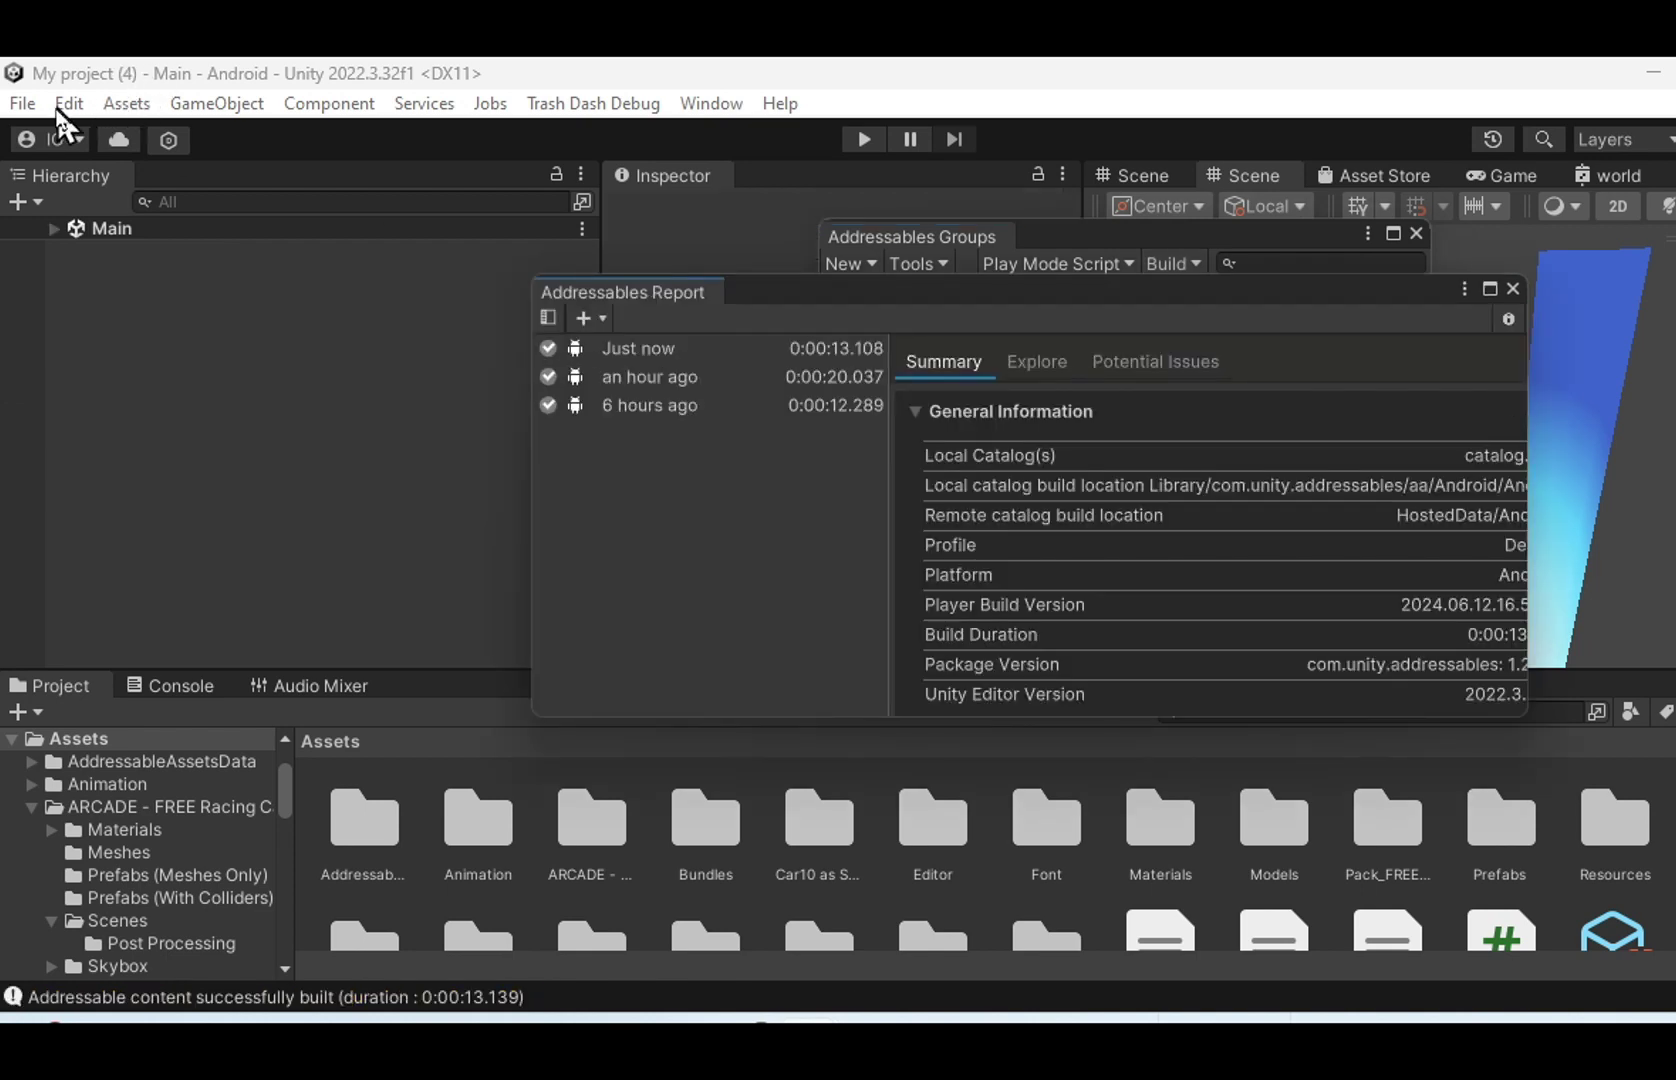
Step: Open the Build Settings, exclude Scenes/Shop from the build and select Android as the platform
left_click(26, 104)
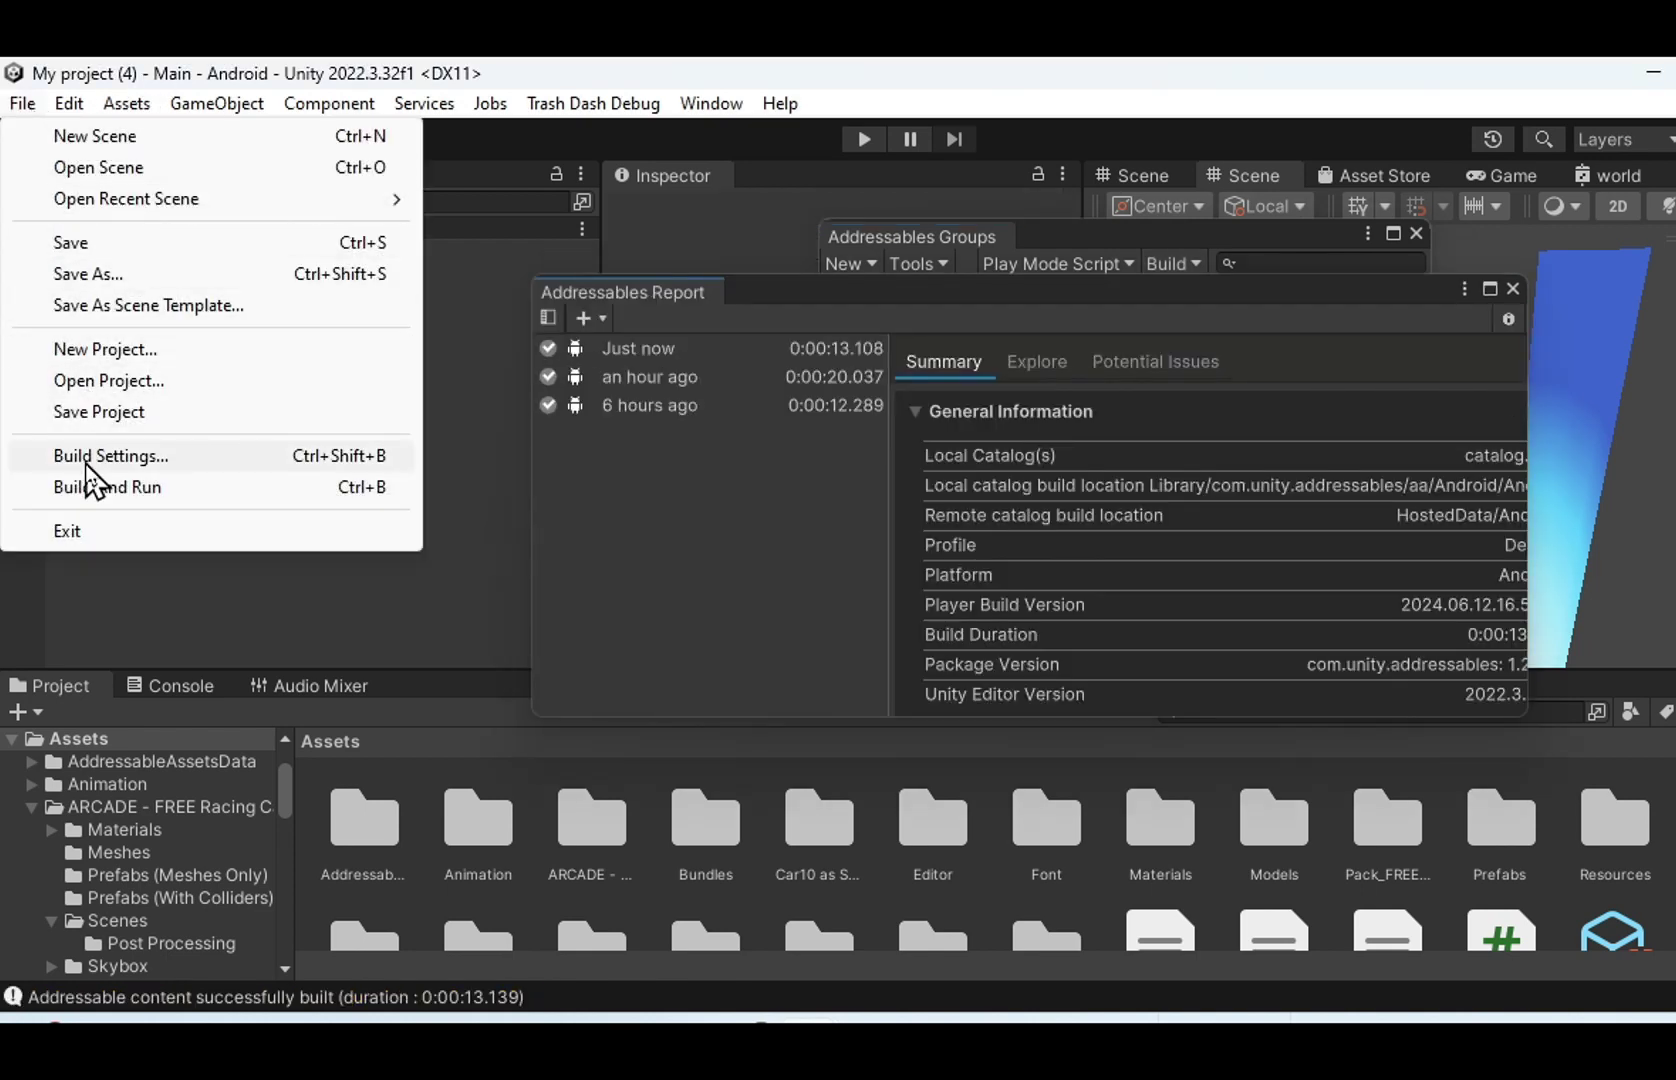
left_click(85, 462)
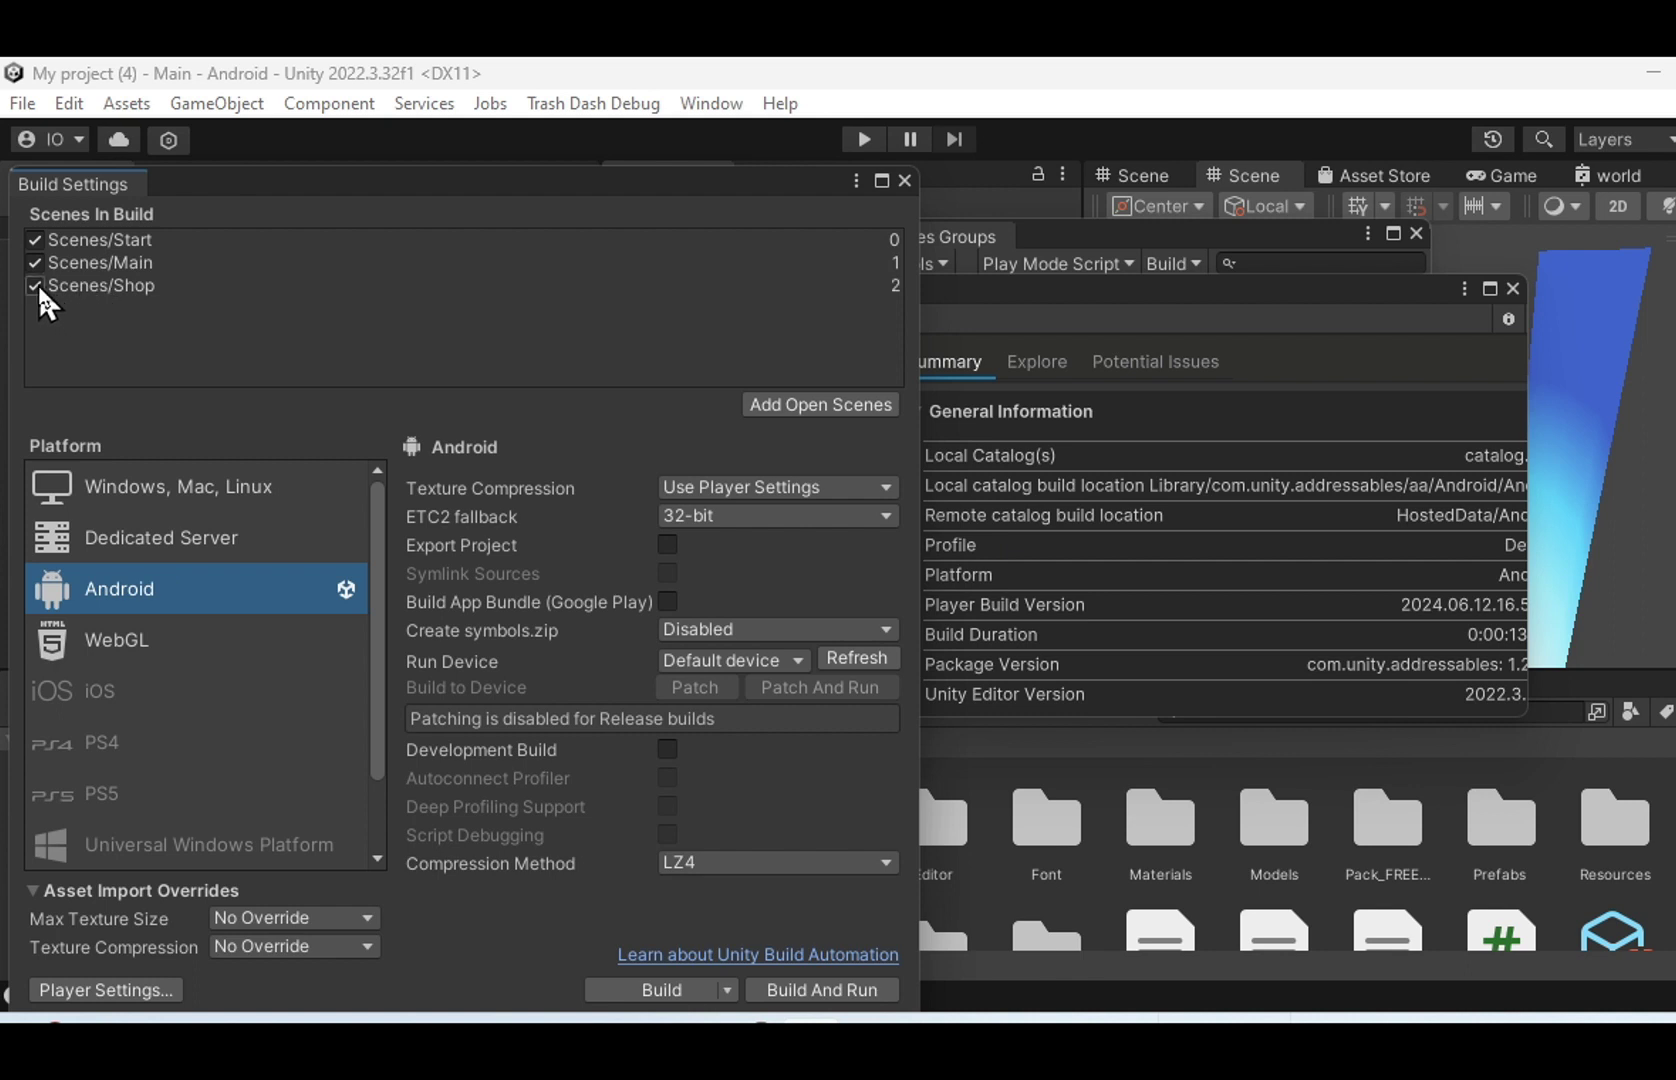
left_click(196, 555)
left_click(189, 574)
left_click(190, 555)
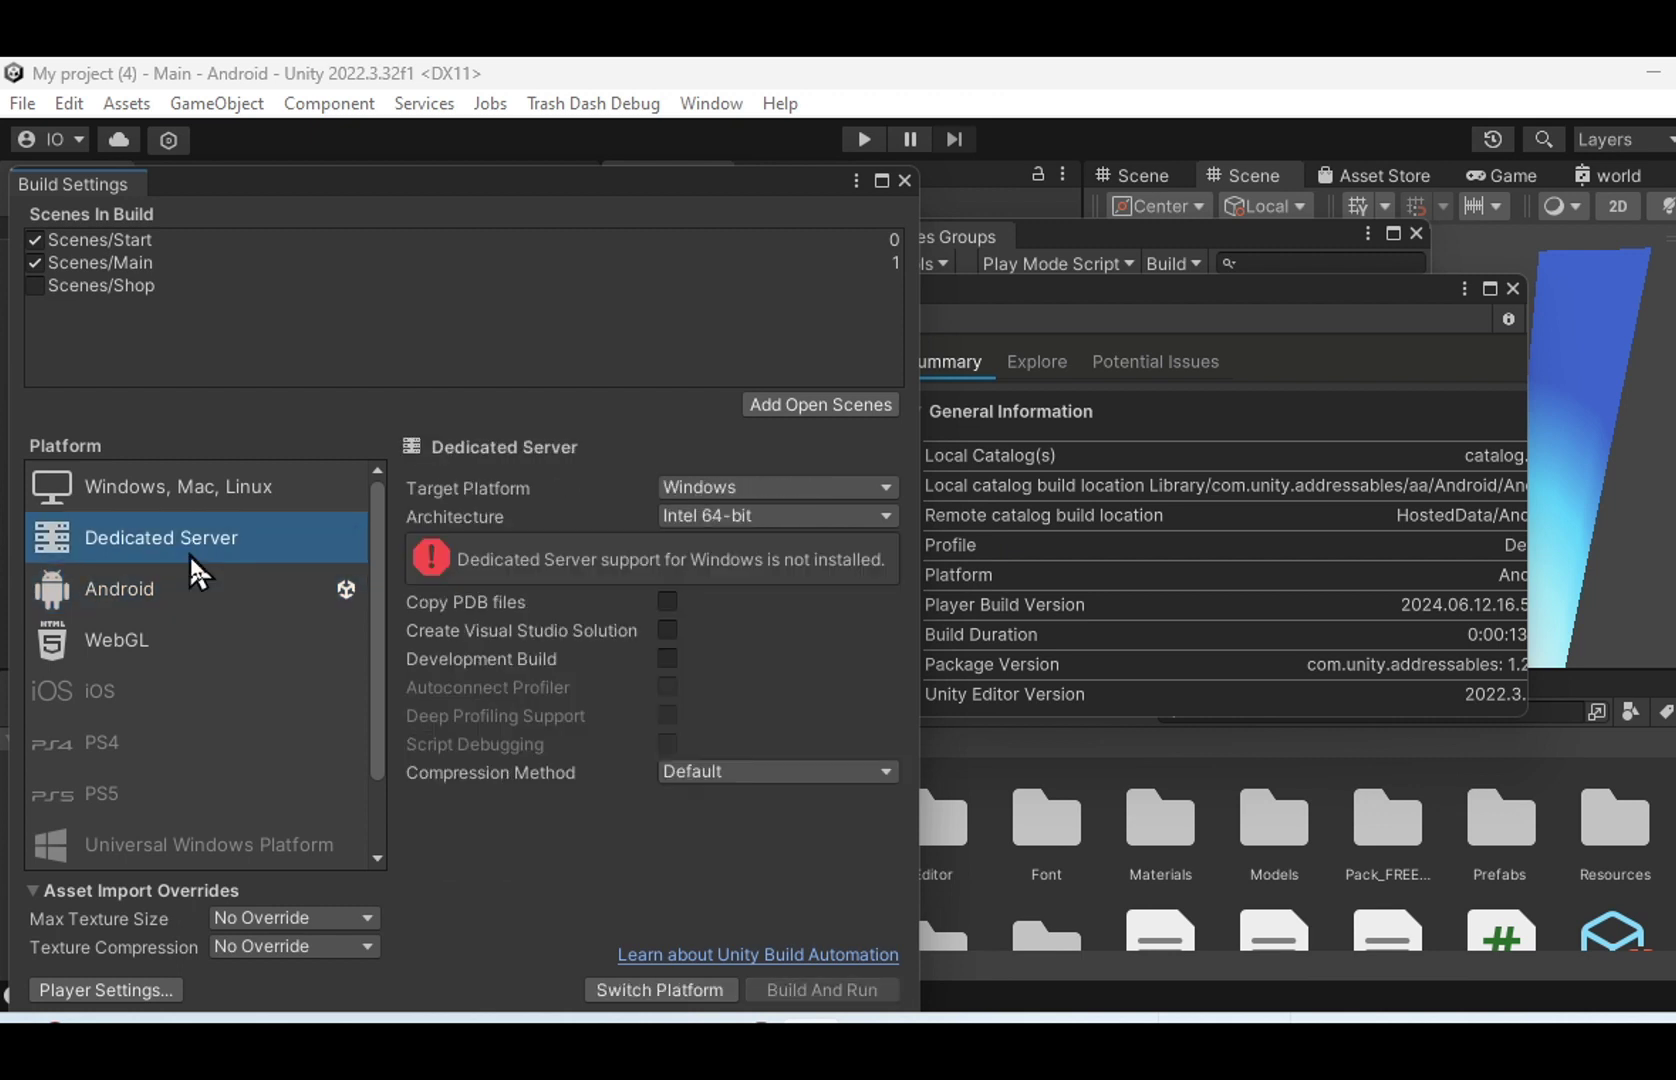
left_click(192, 585)
left_click(199, 543)
left_click(155, 576)
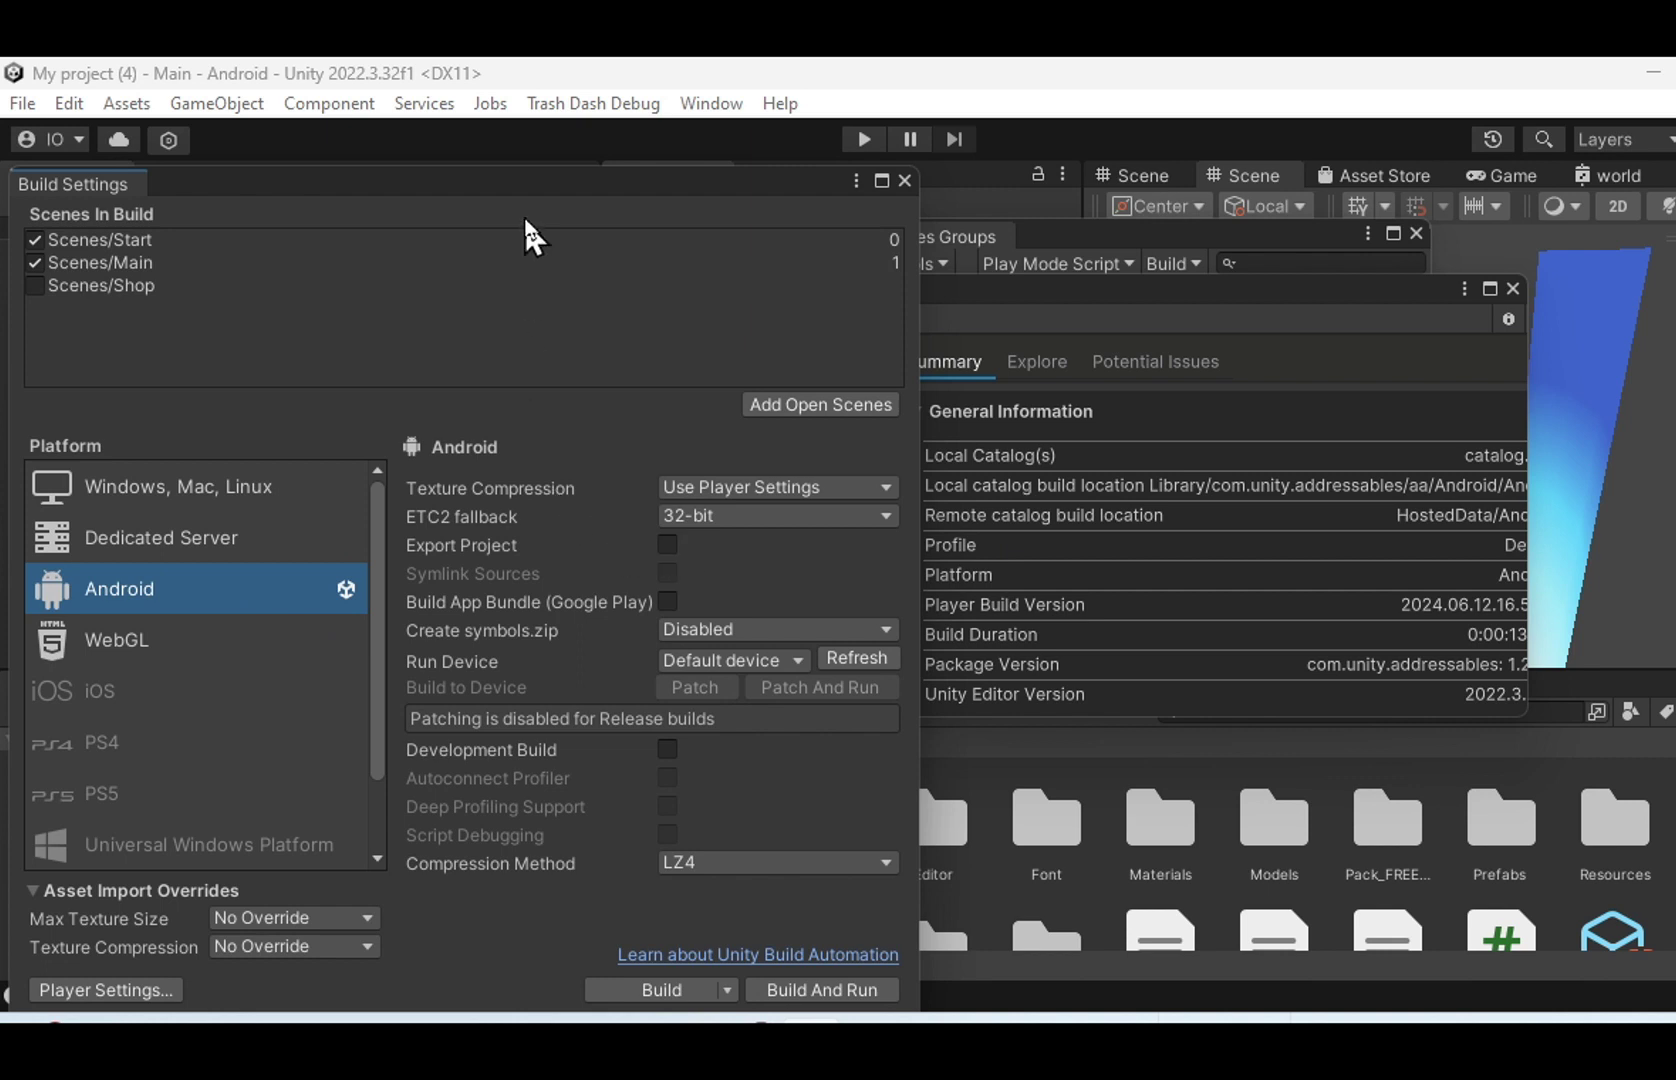
left_click_drag(507, 182, 566, 132)
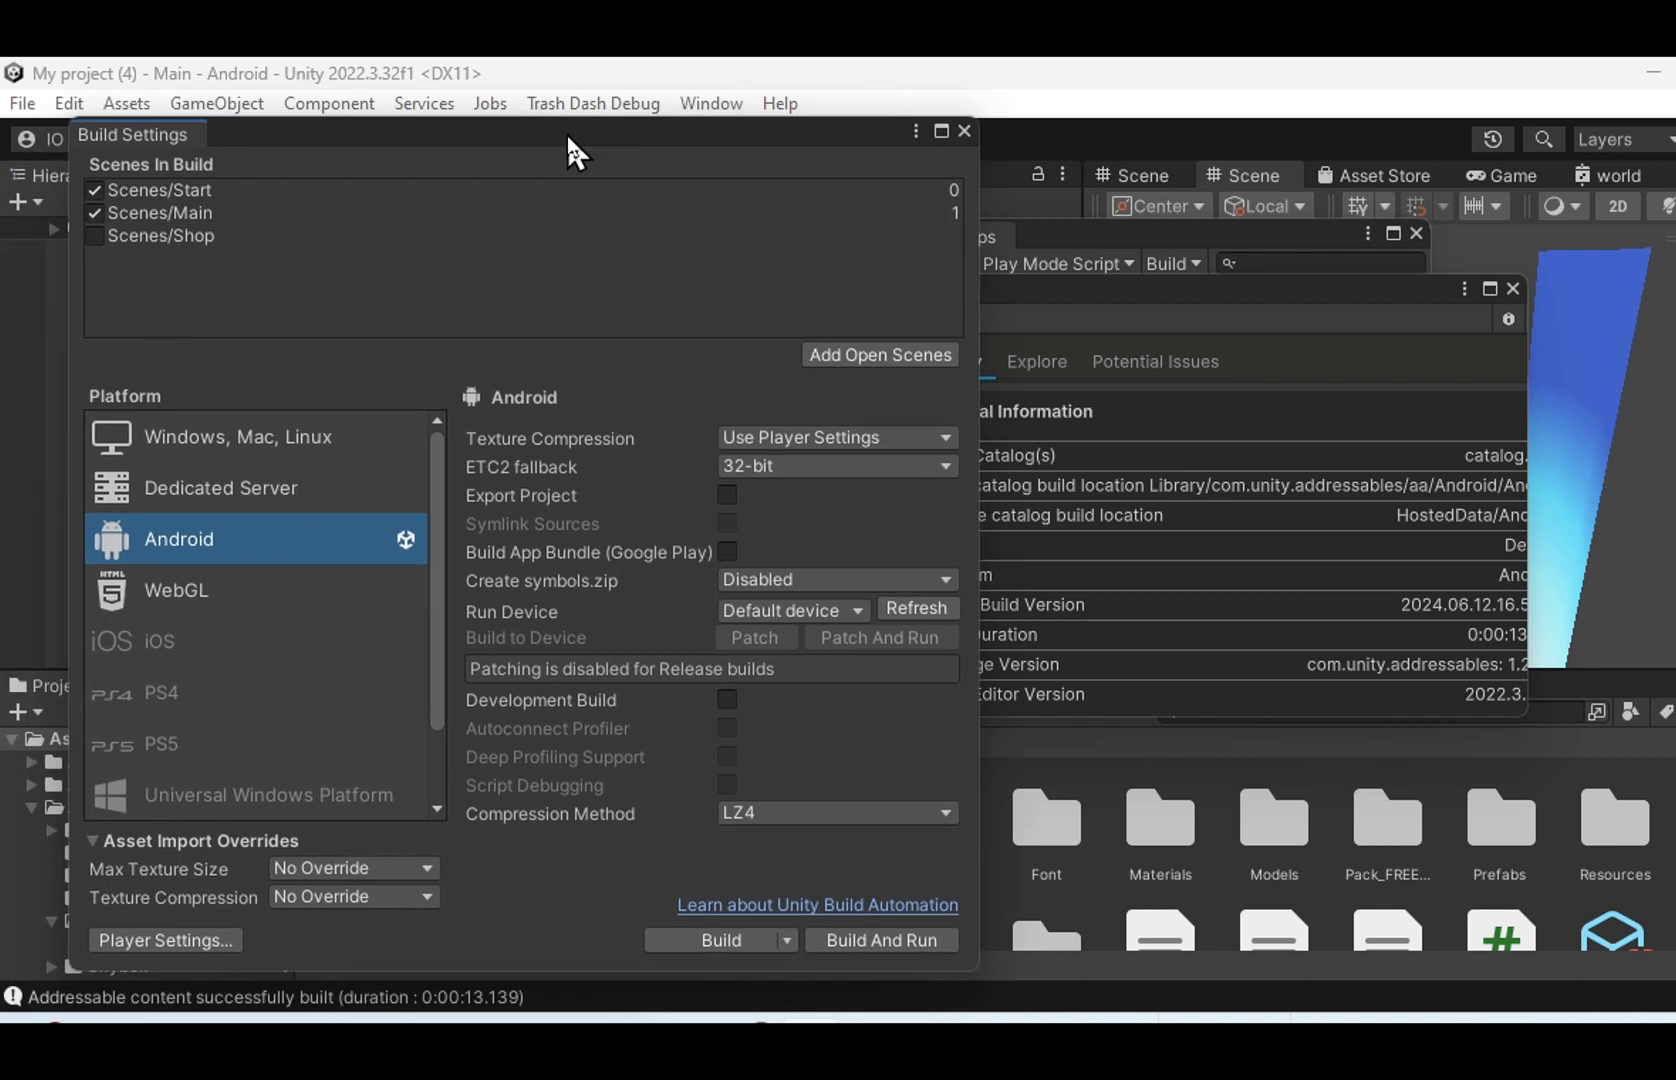
Step: Switch to Unity Hub, check which modules are installed for Unity 2022.3.32f1, and return to the Build Settings without adding any
left_click(1000, 1017)
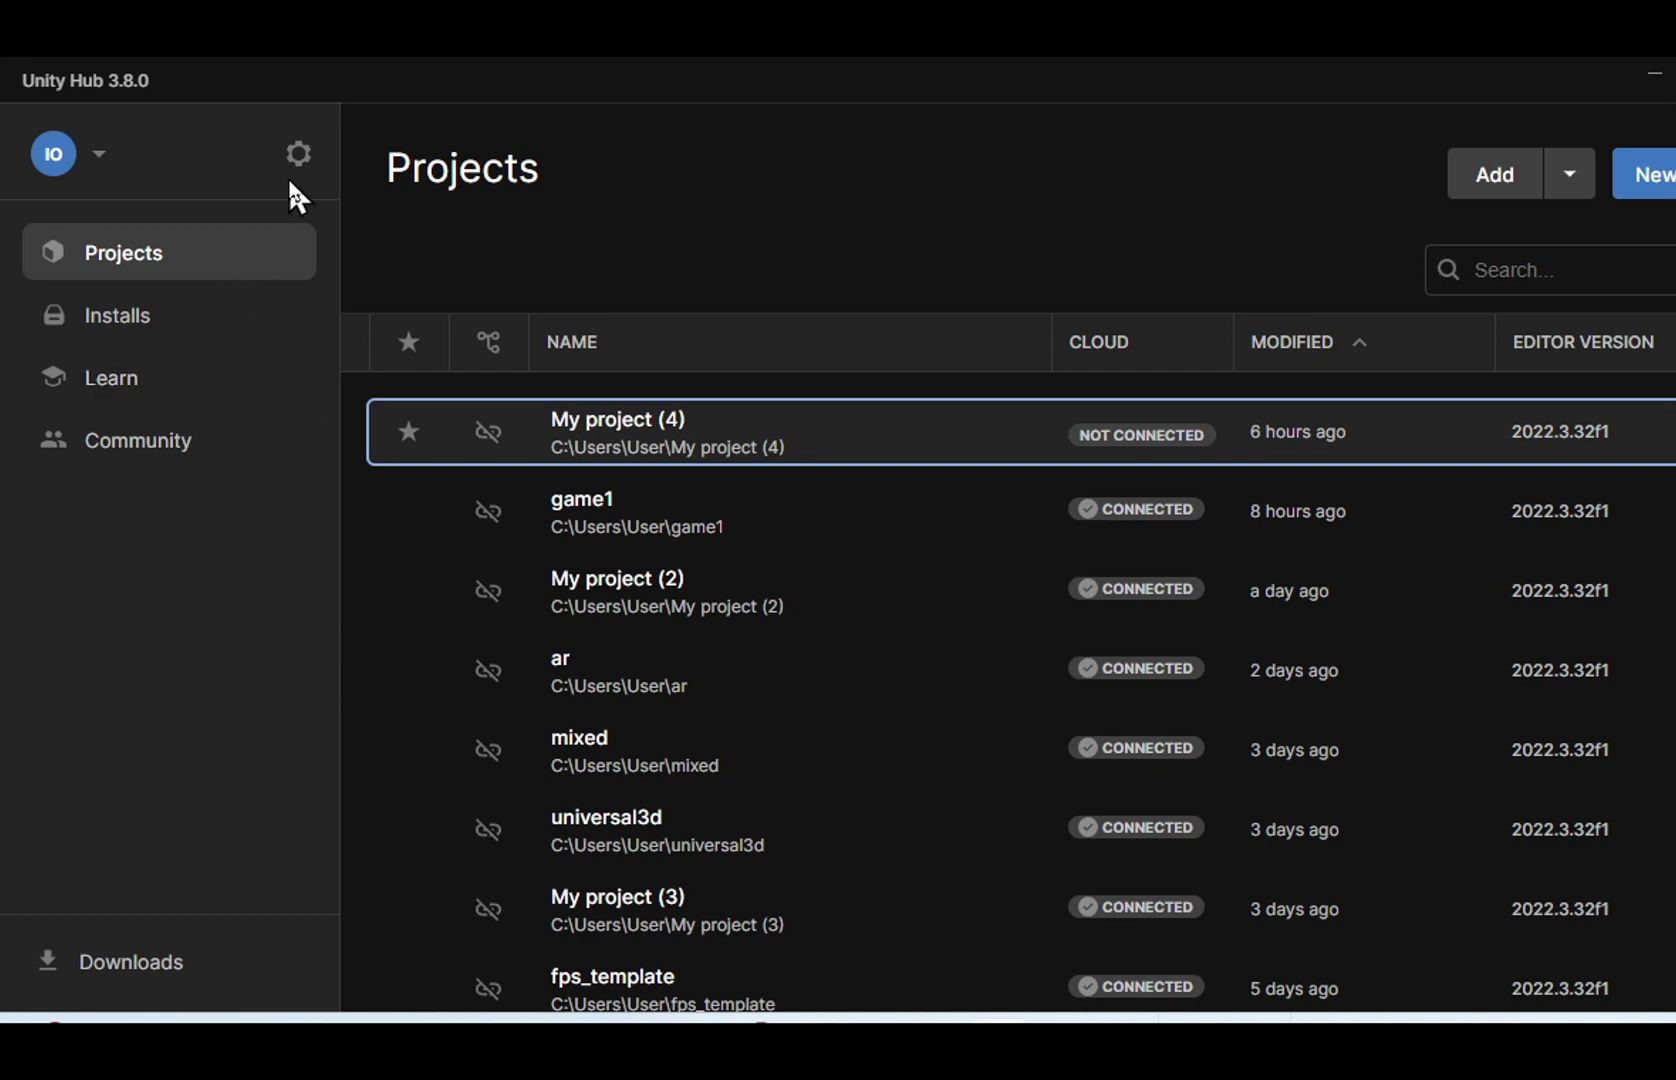
left_click(146, 330)
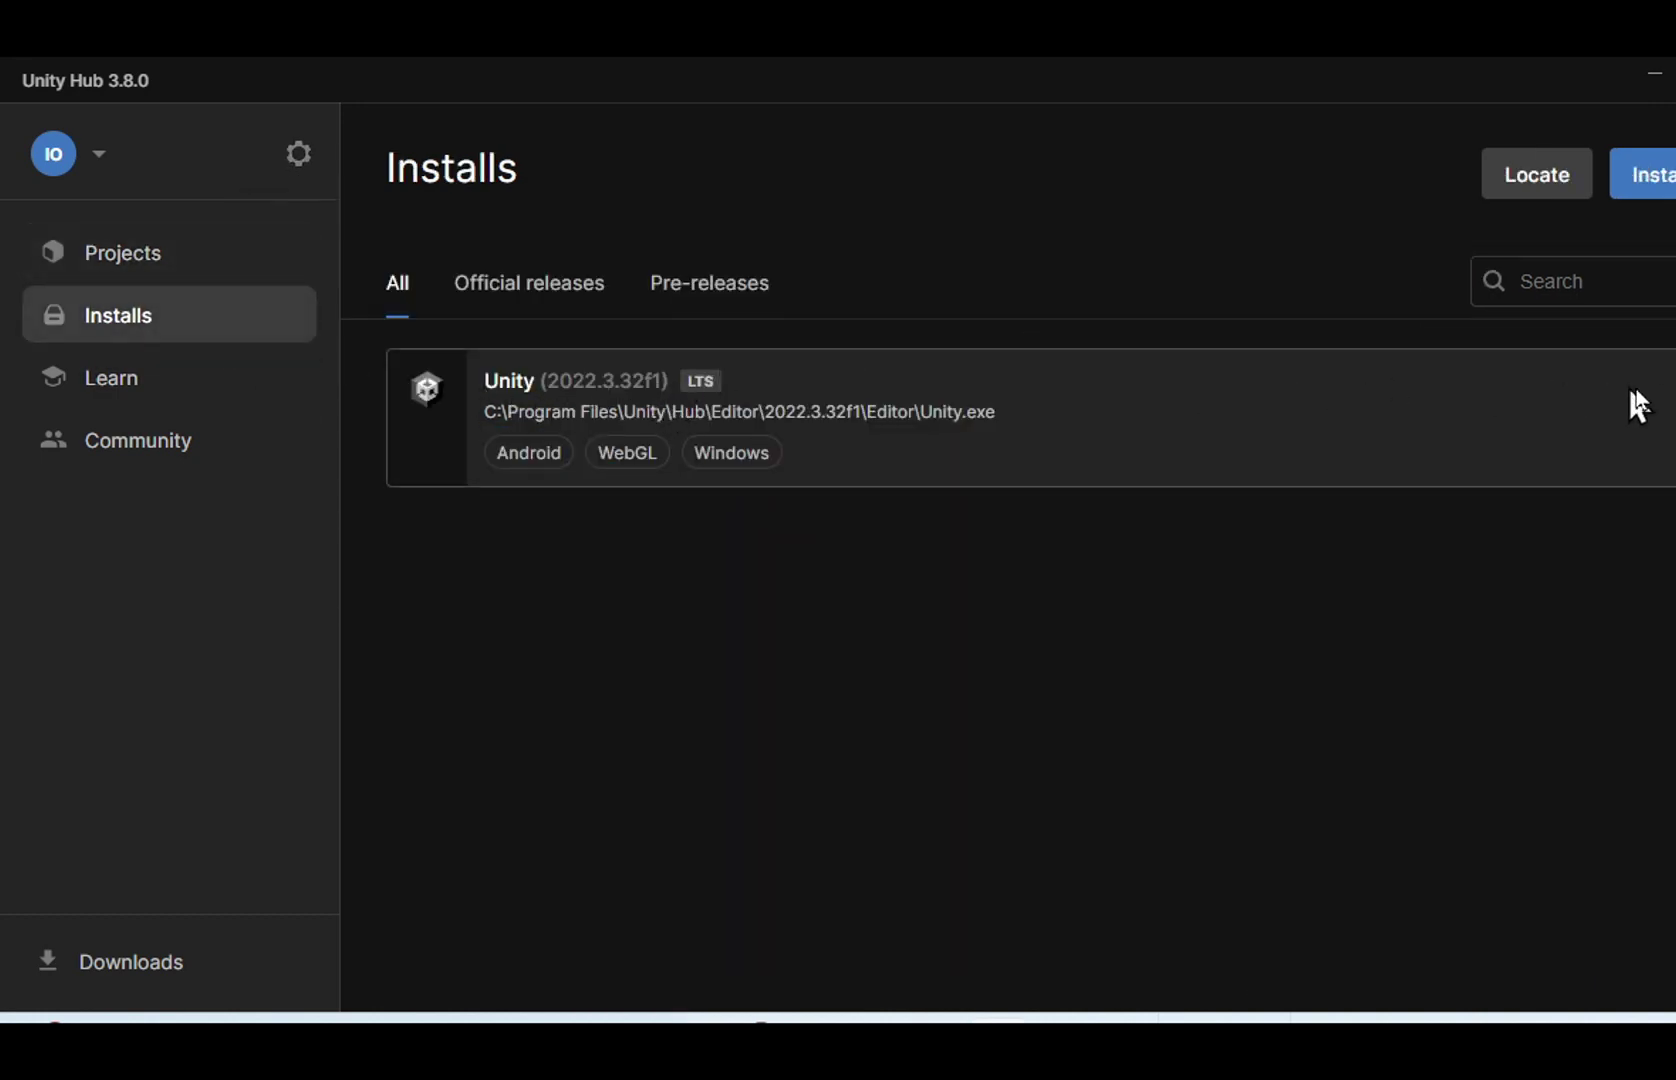
key("super+Down")
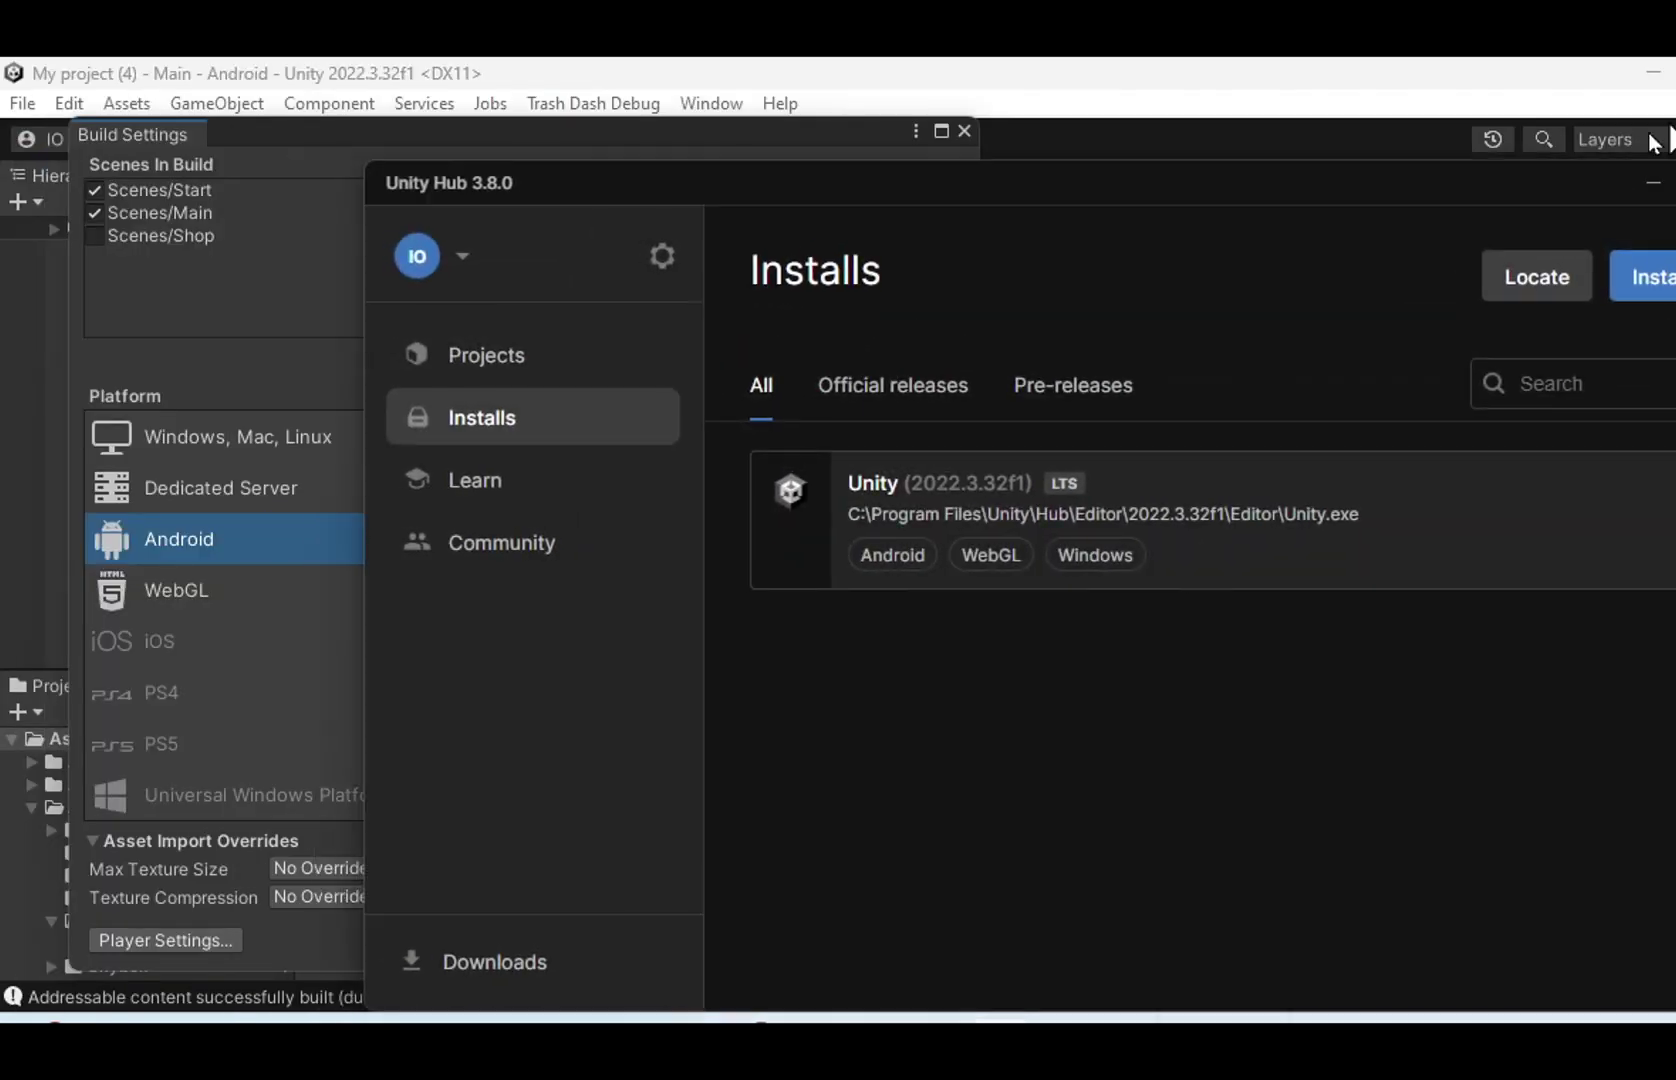
left_click_drag(1515, 186, 1134, 113)
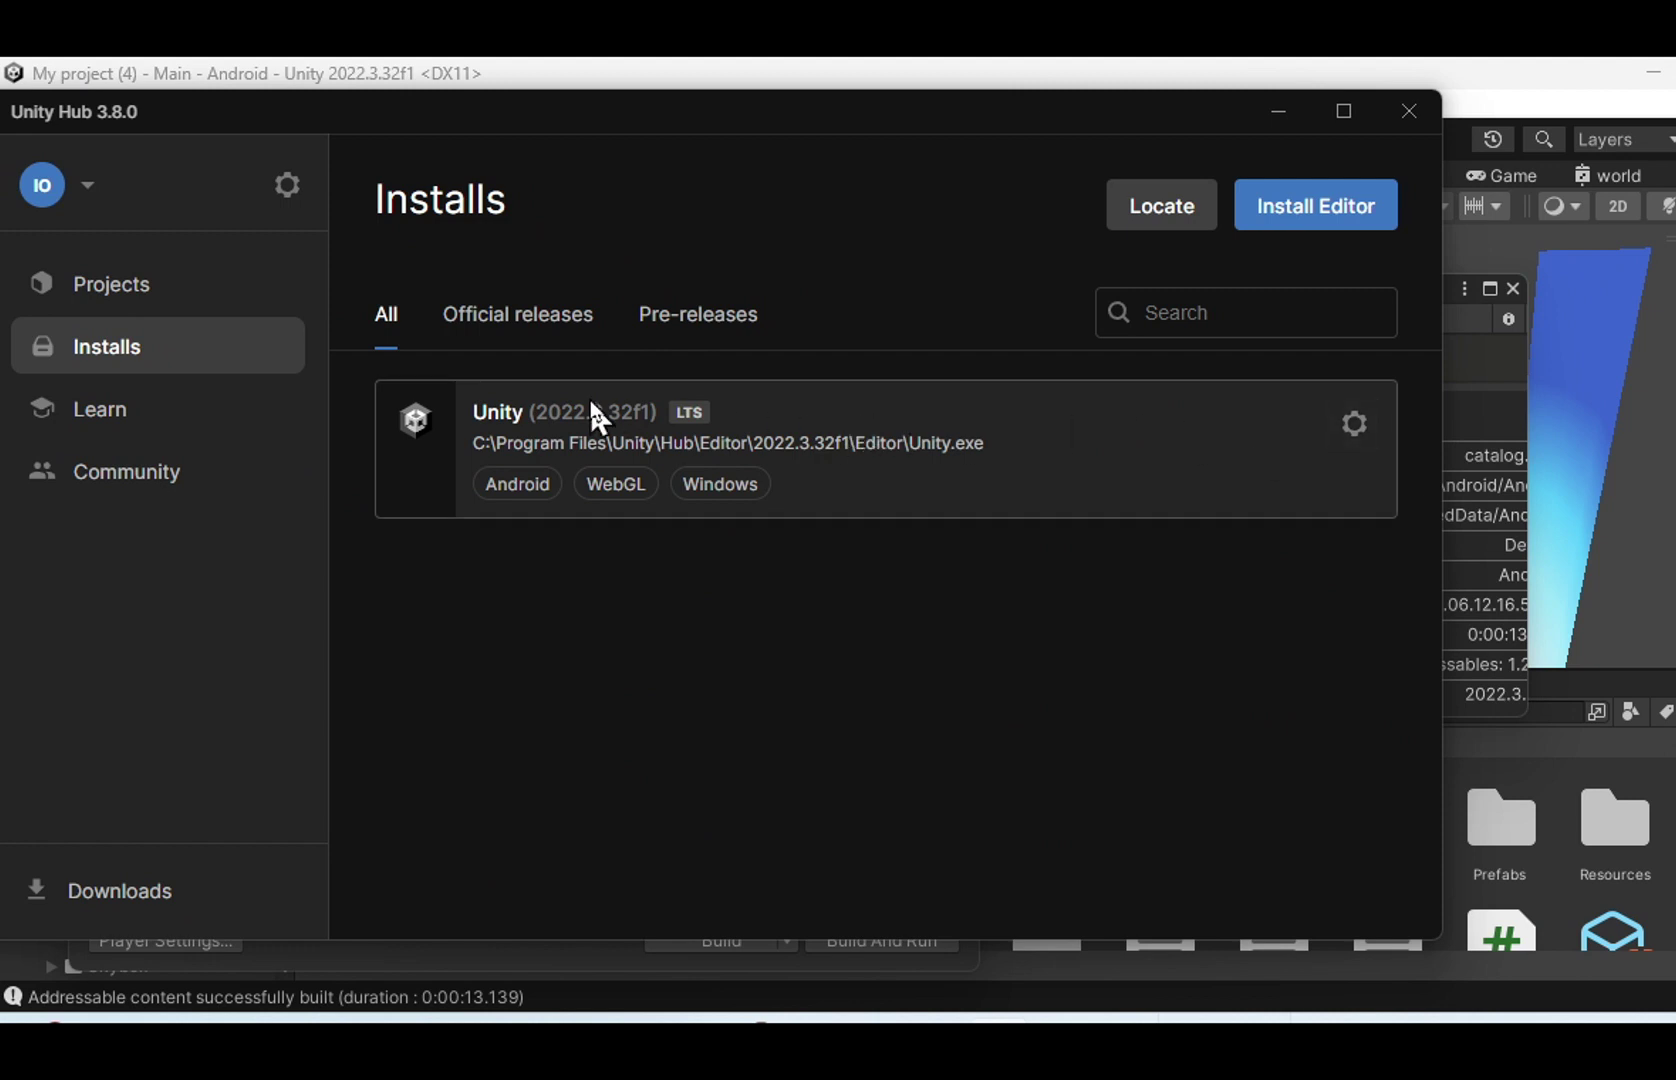
left_click(1354, 425)
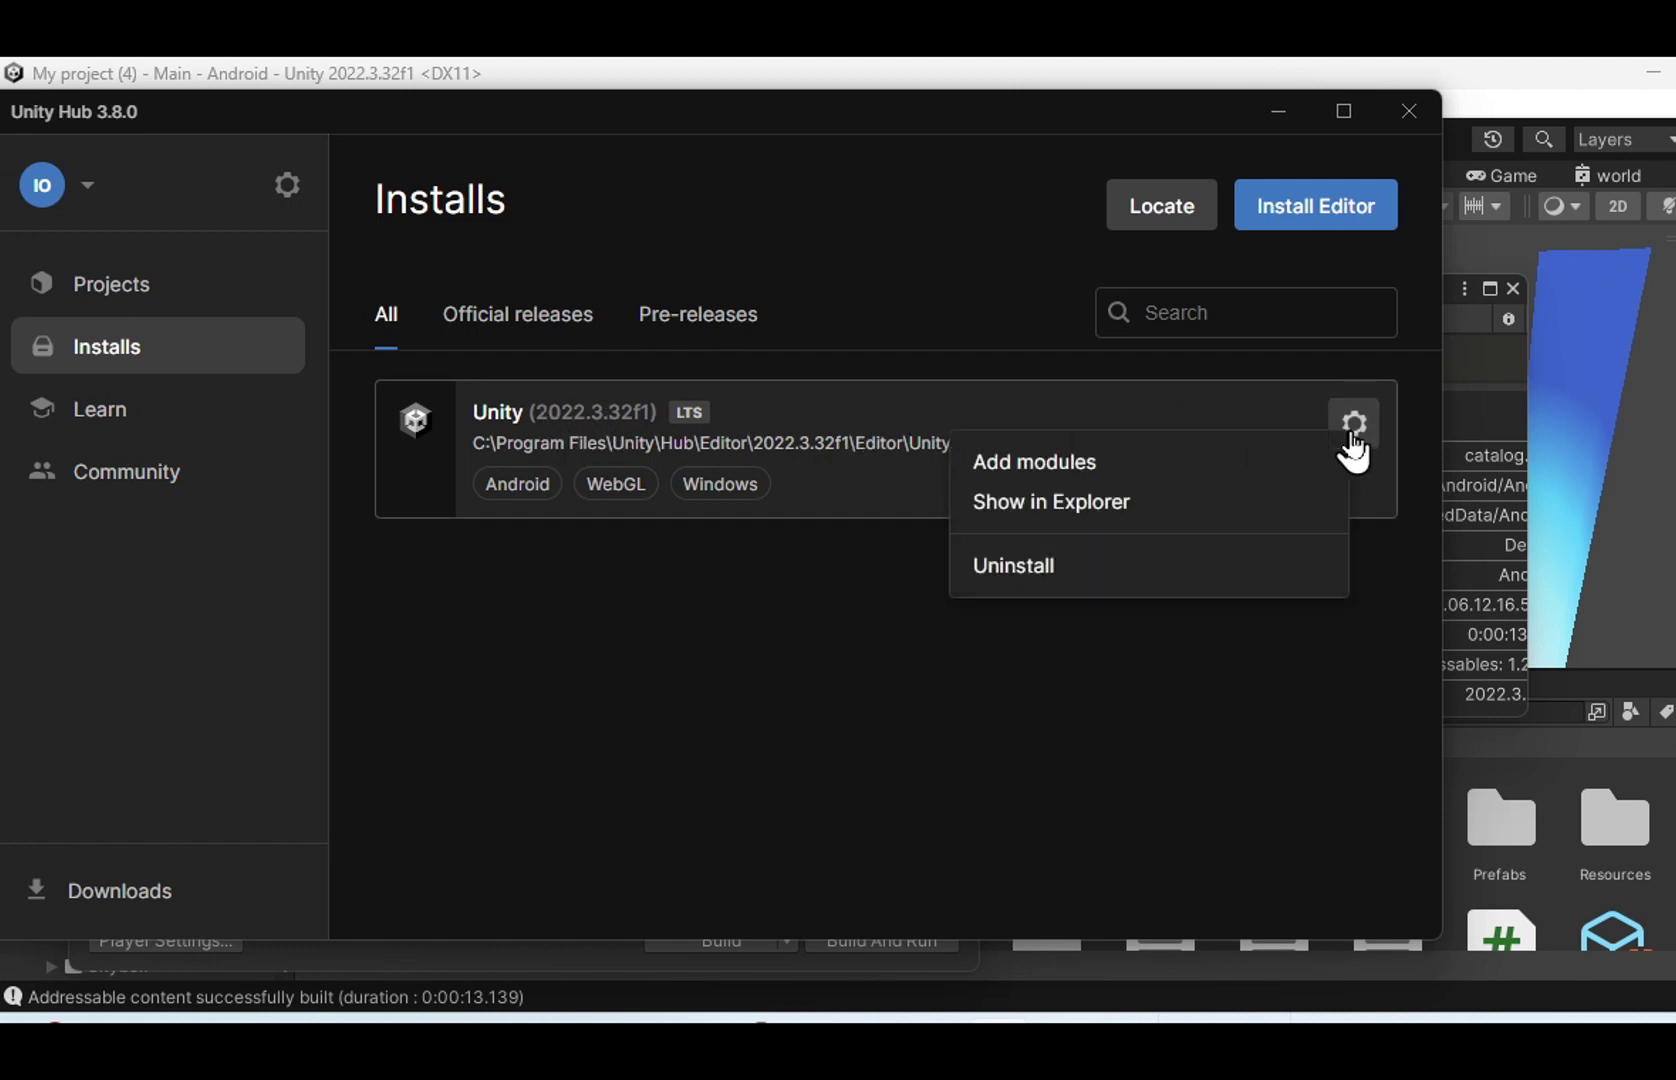
left_click(1113, 468)
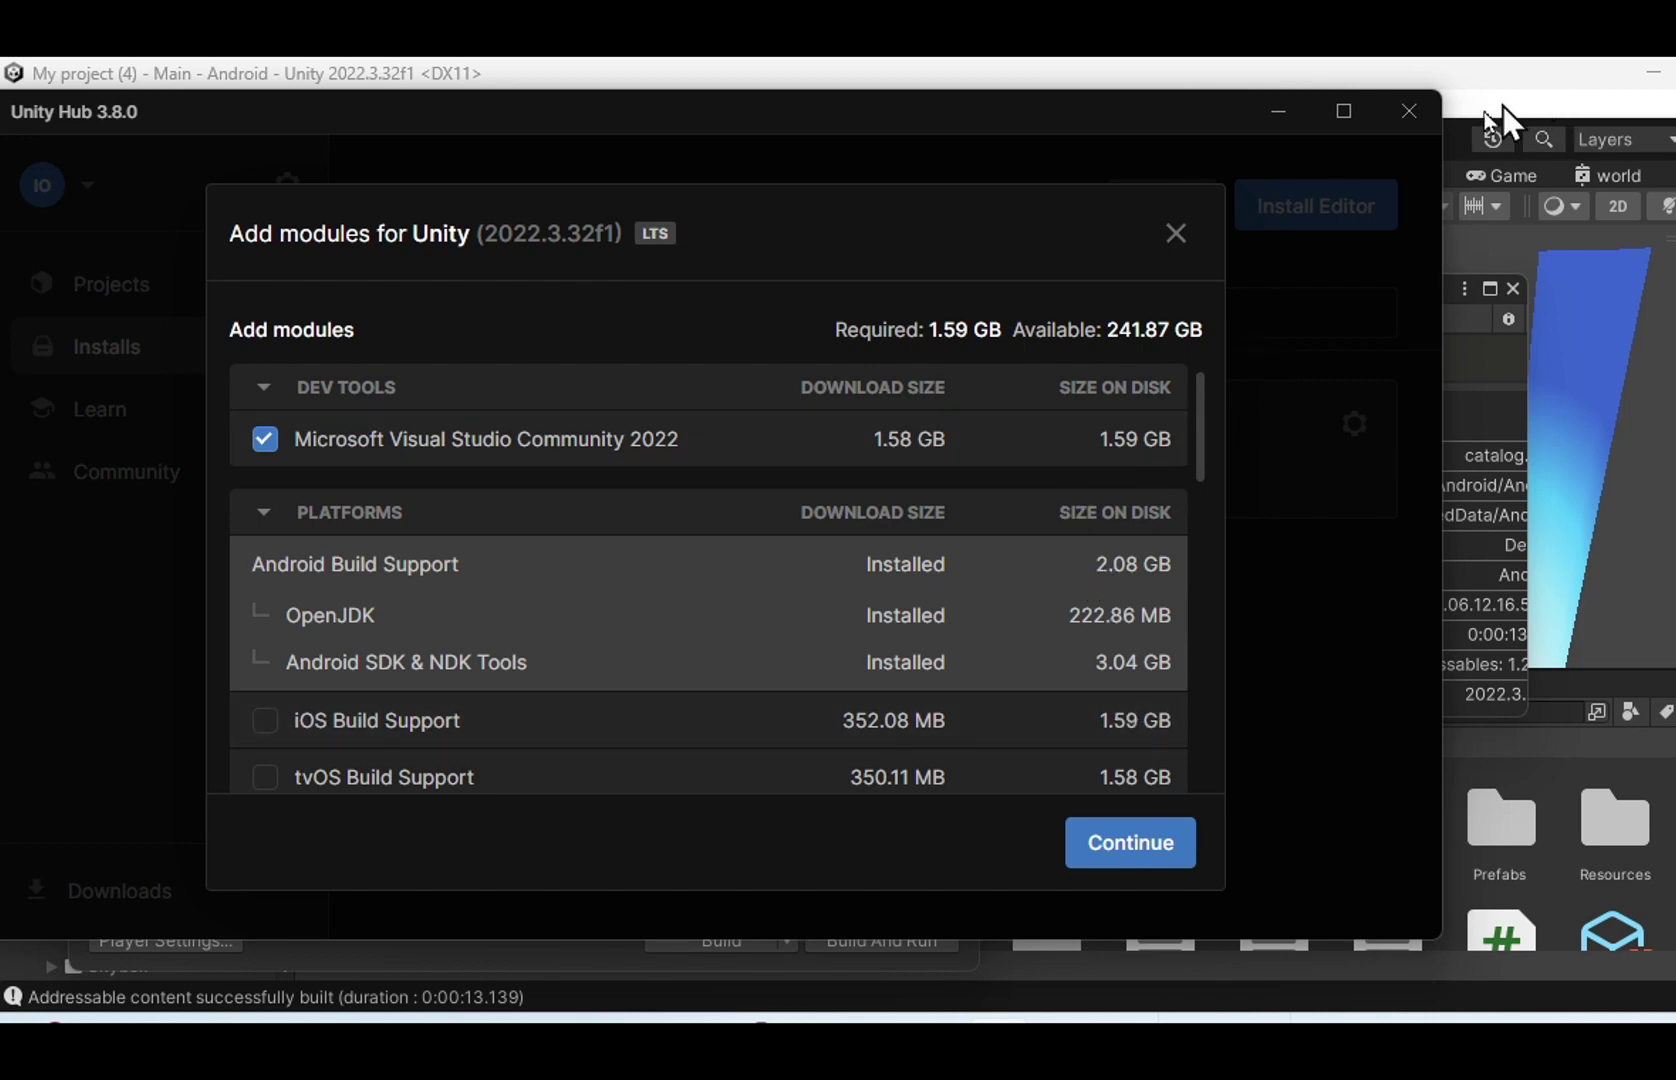
left_click(1176, 233)
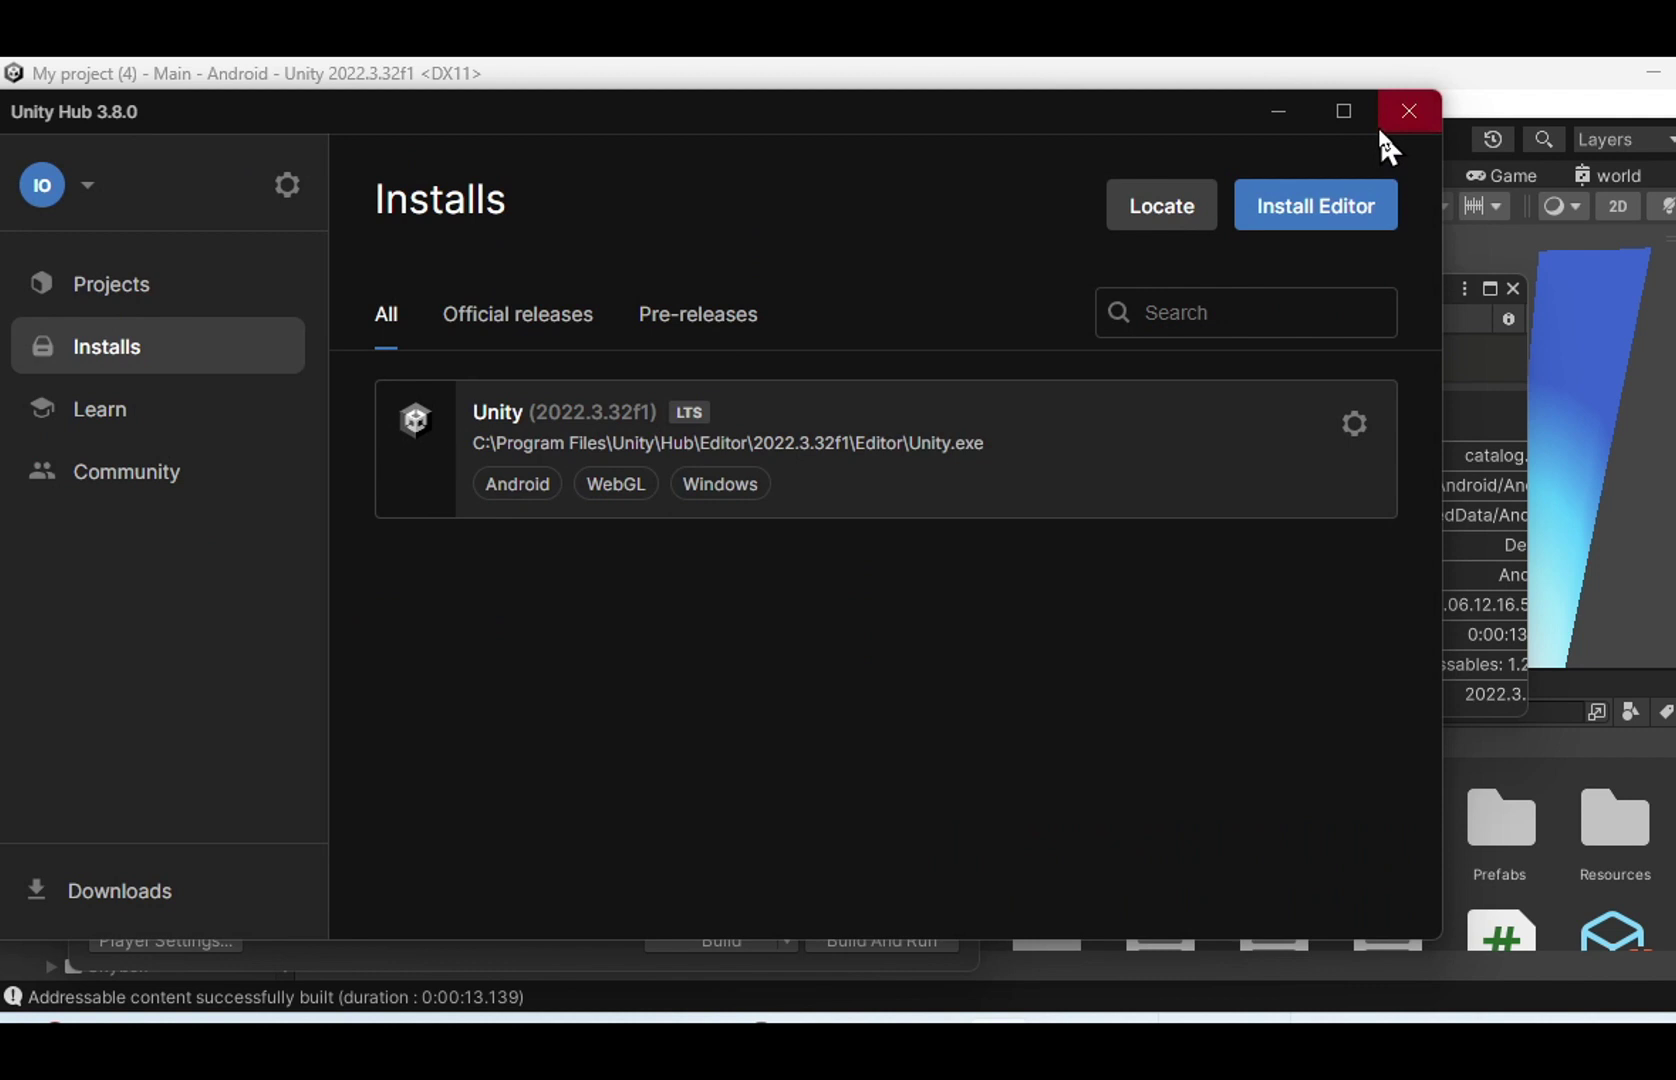
left_click(1288, 114)
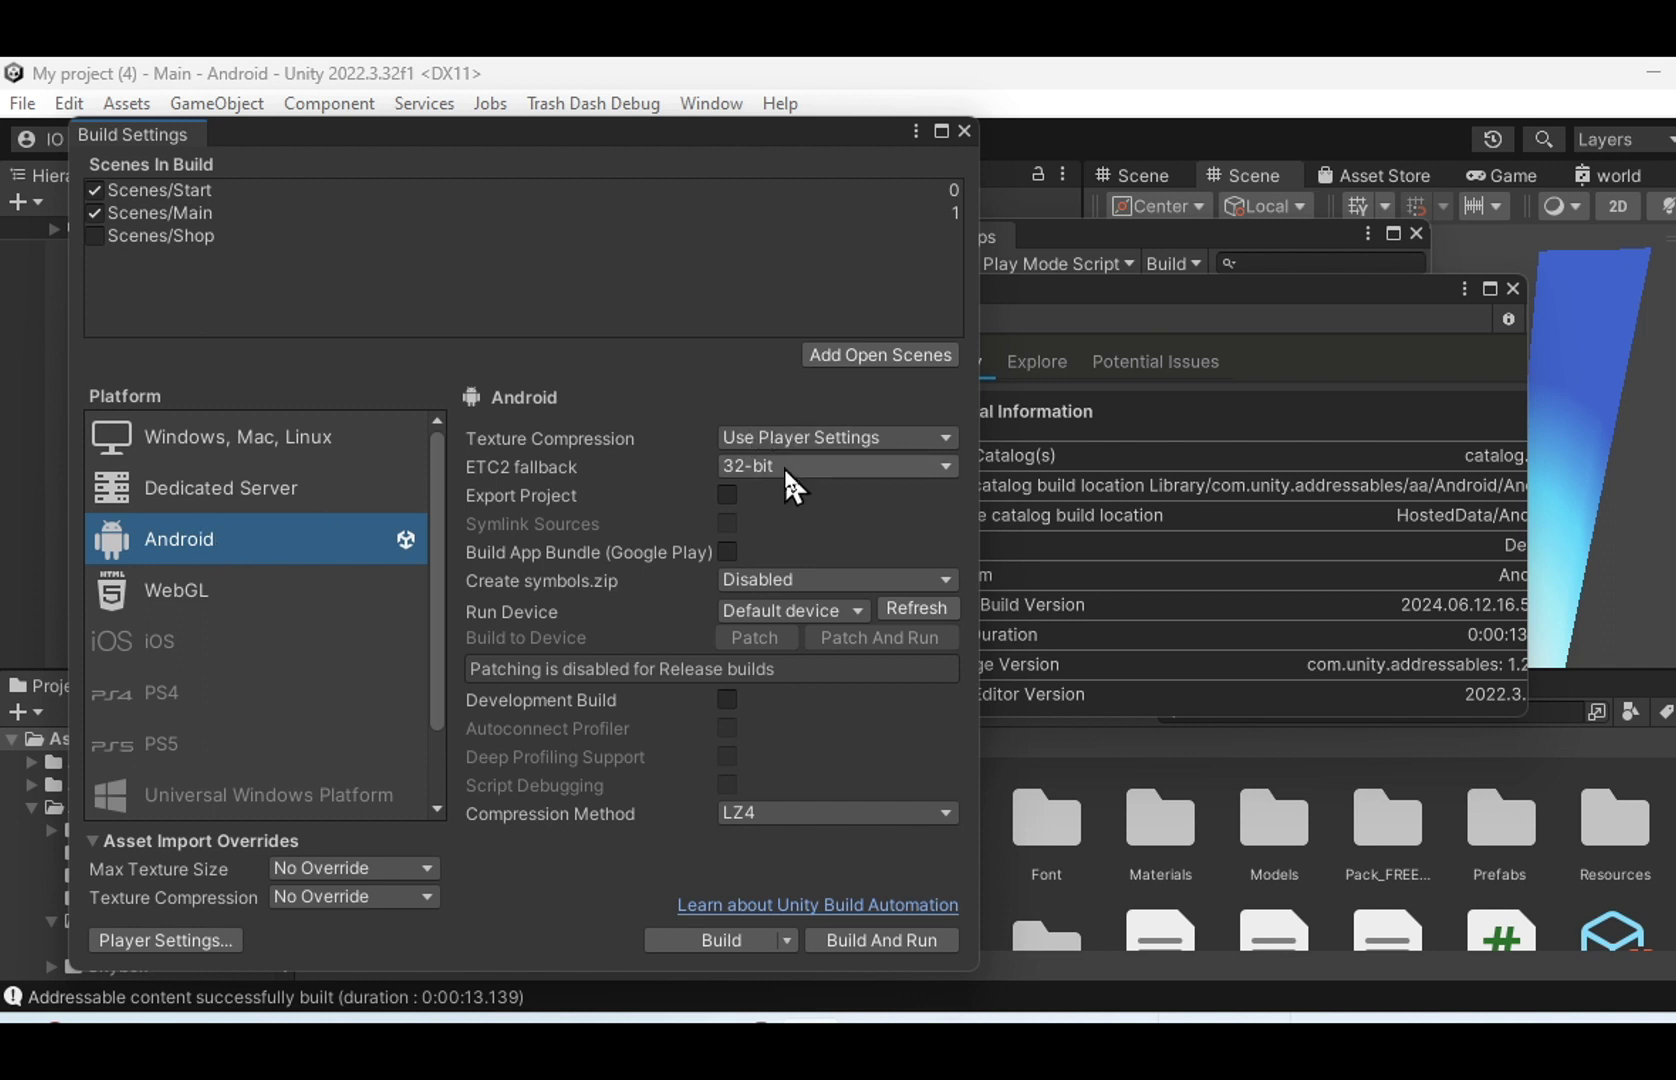
Step: Open the Player Settings and review the product details, the default icon and the Android settings sections
mouse_move(750, 1016)
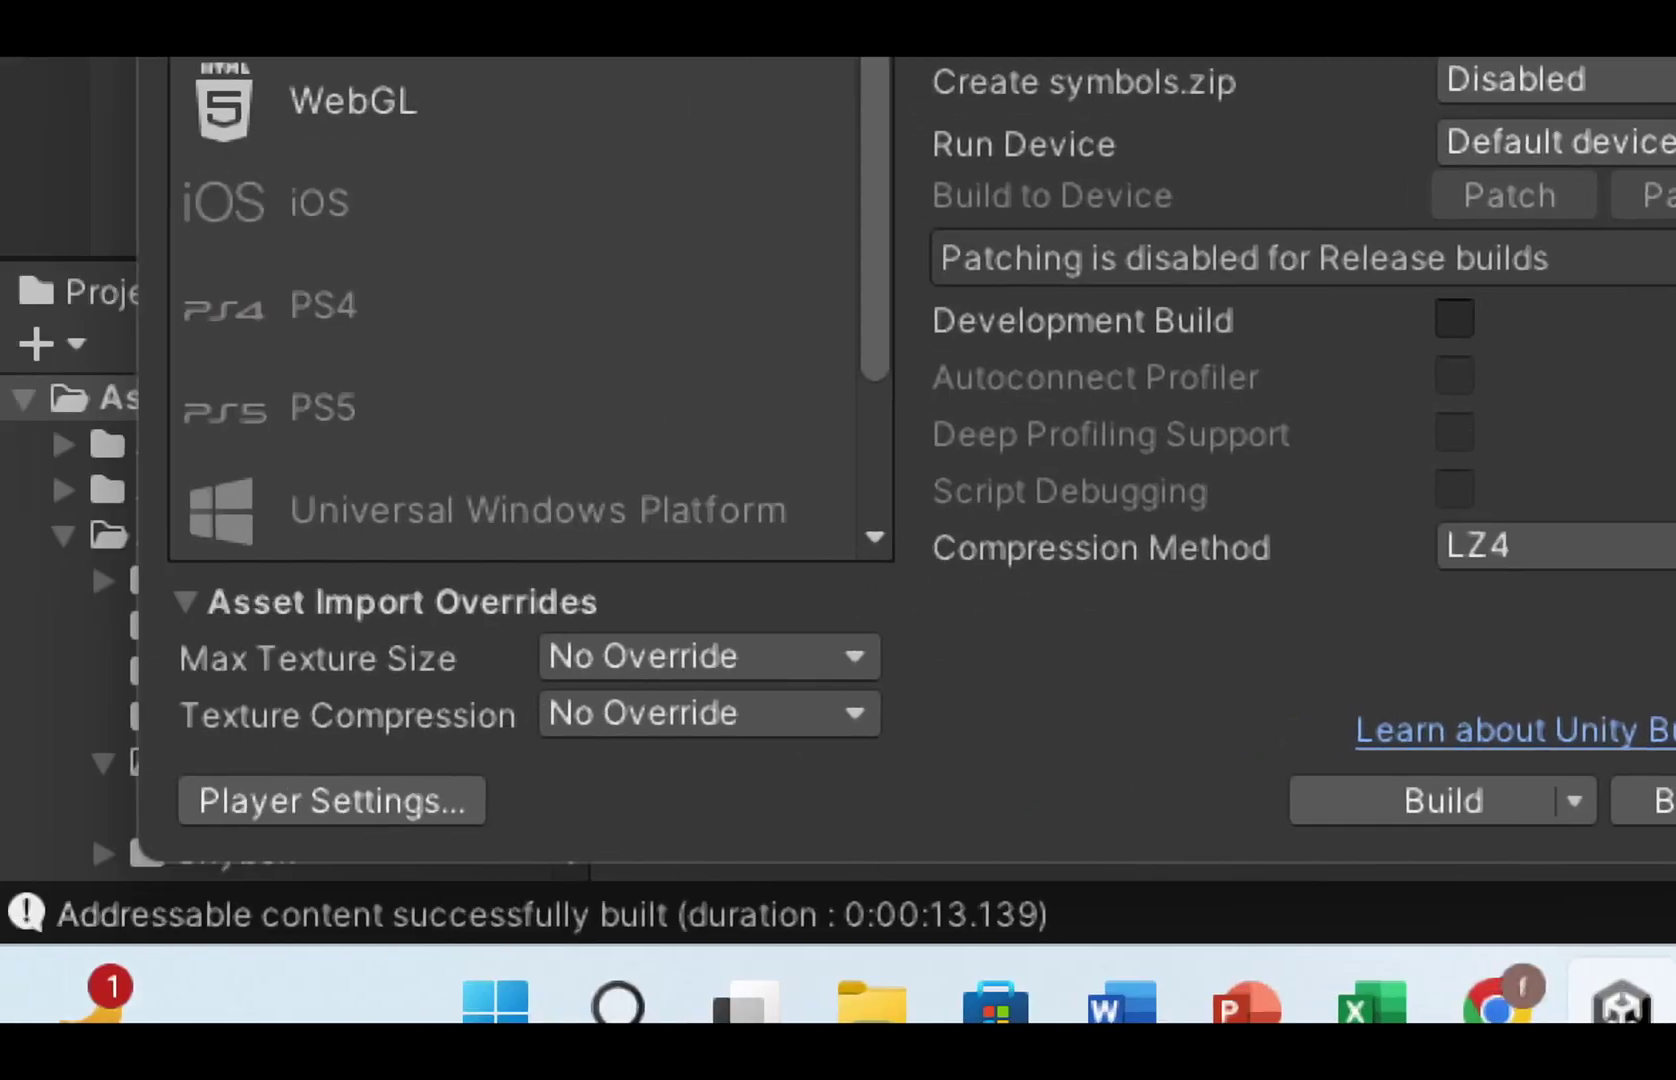
left_click(350, 812)
left_click(1077, 307)
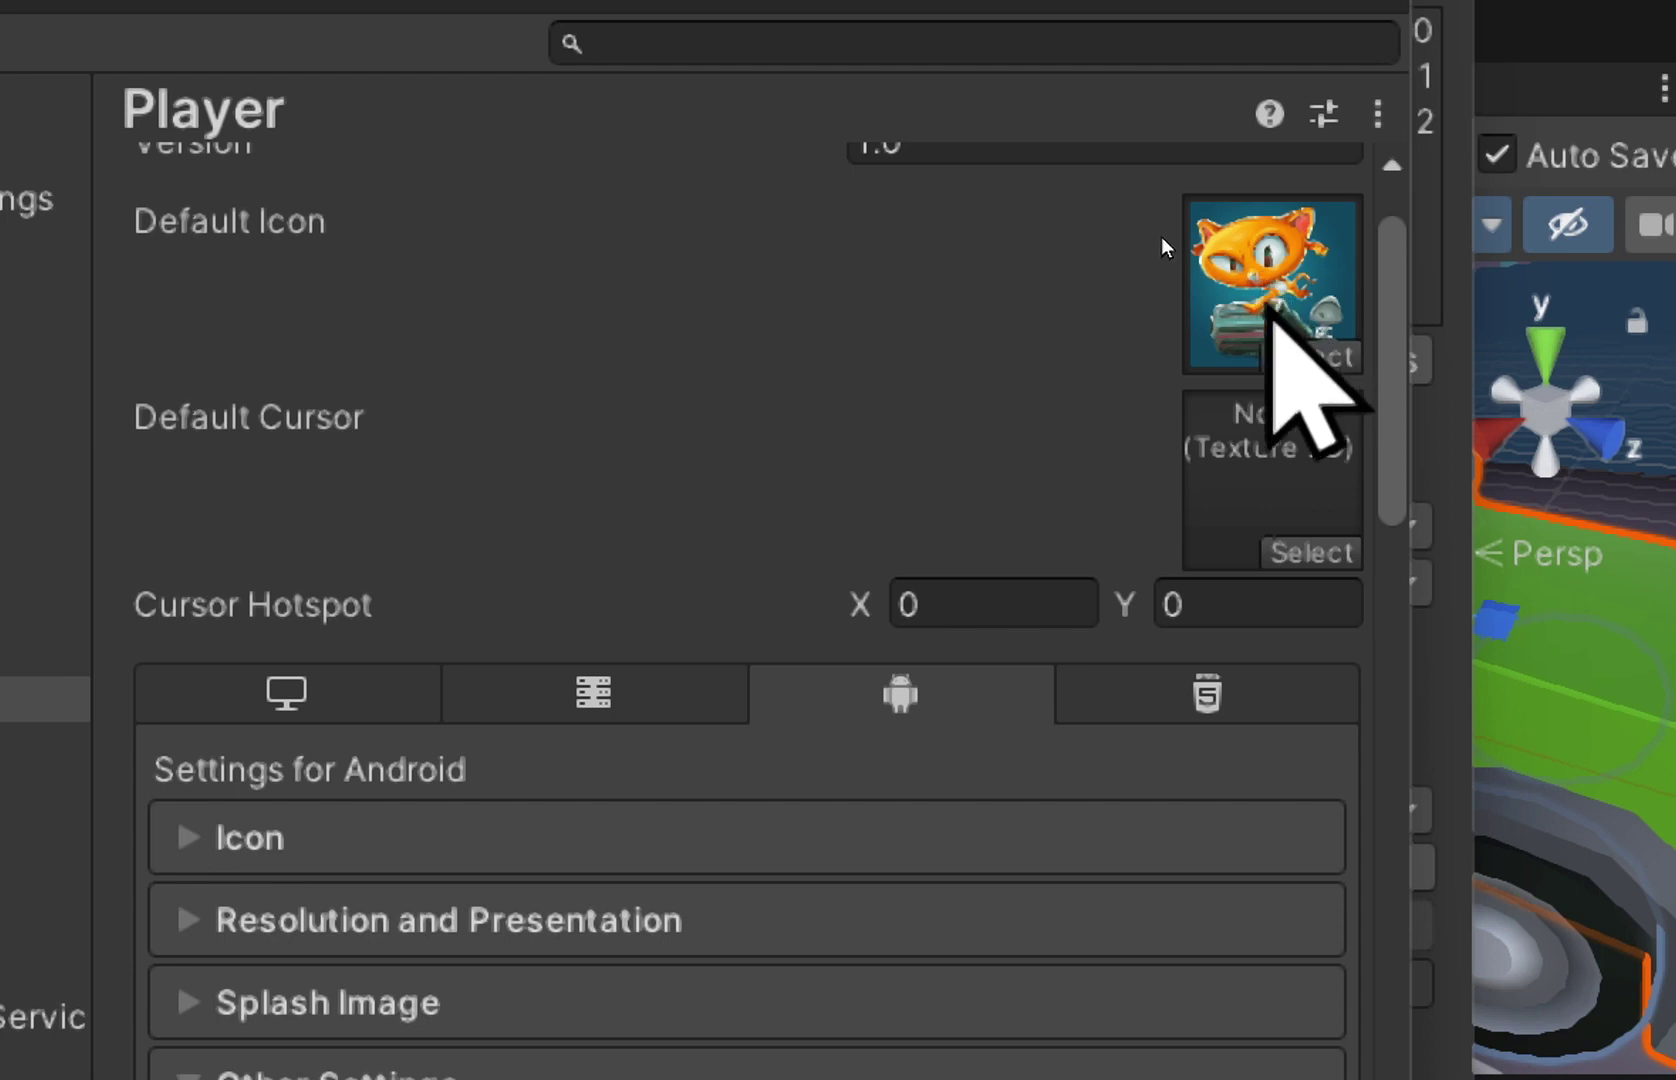
left_click(1281, 305)
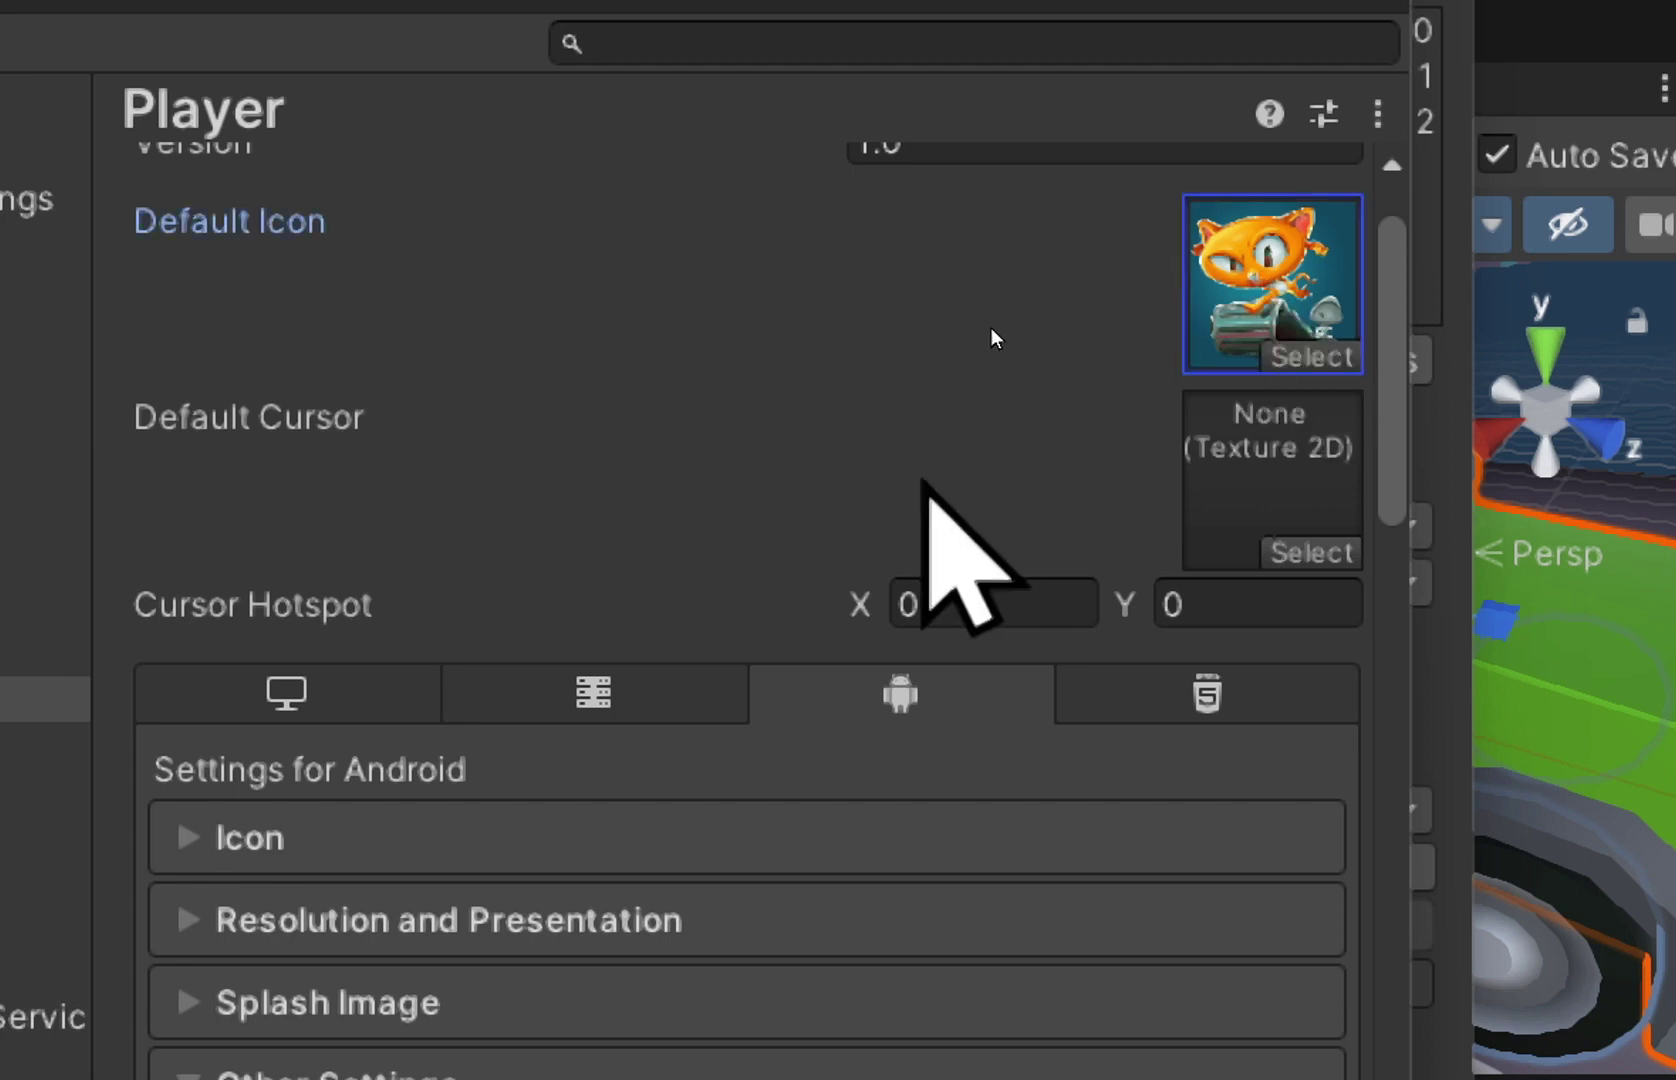
scroll(745, 420, "down", 3)
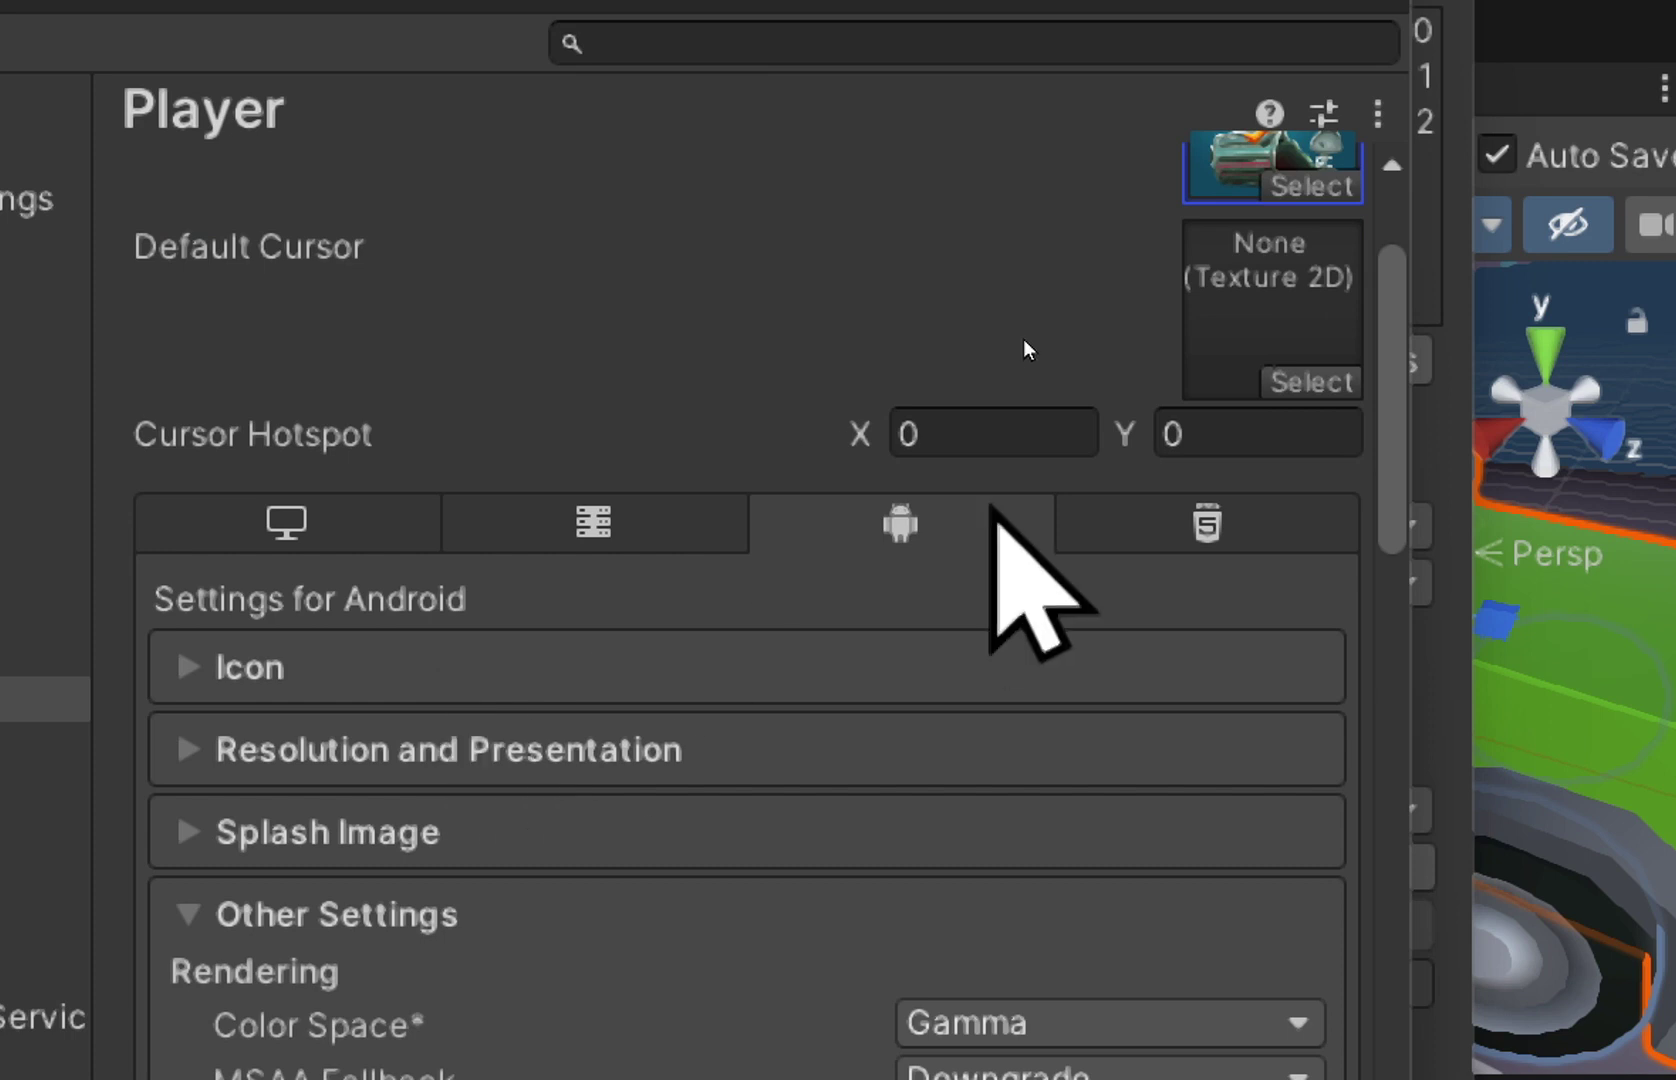
scroll(760, 447, "down", 6)
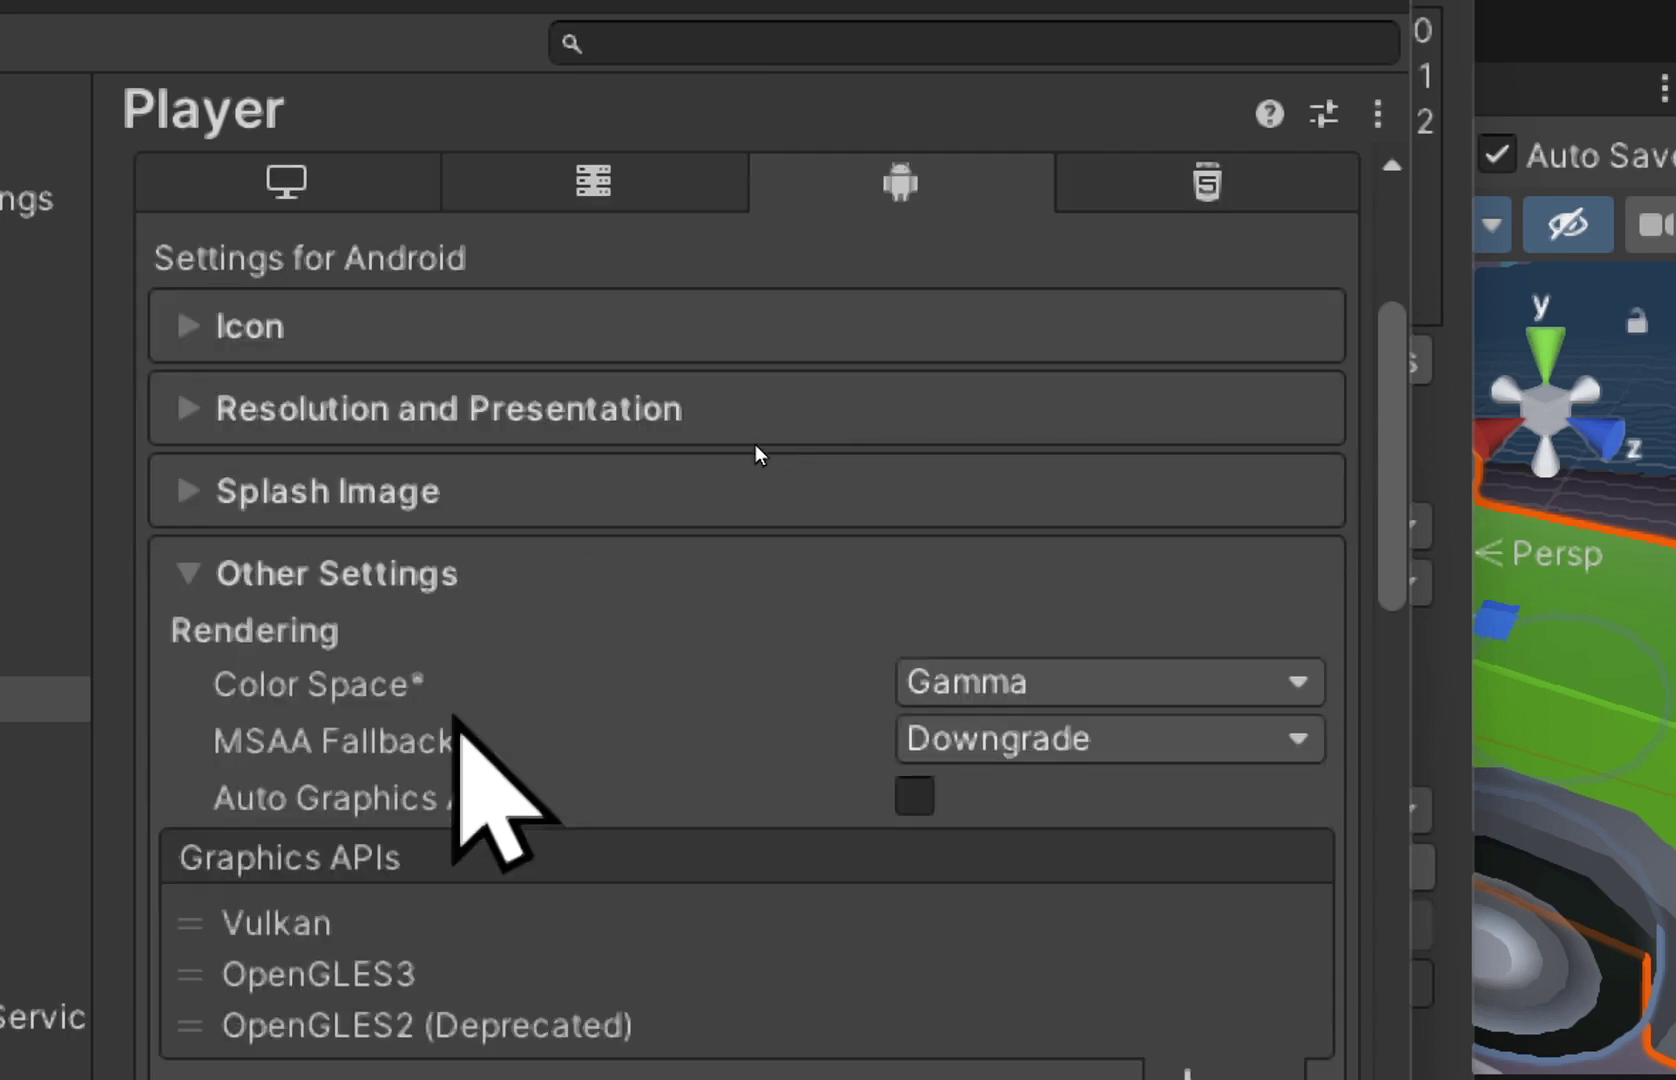
scroll(722, 388, "down", 3)
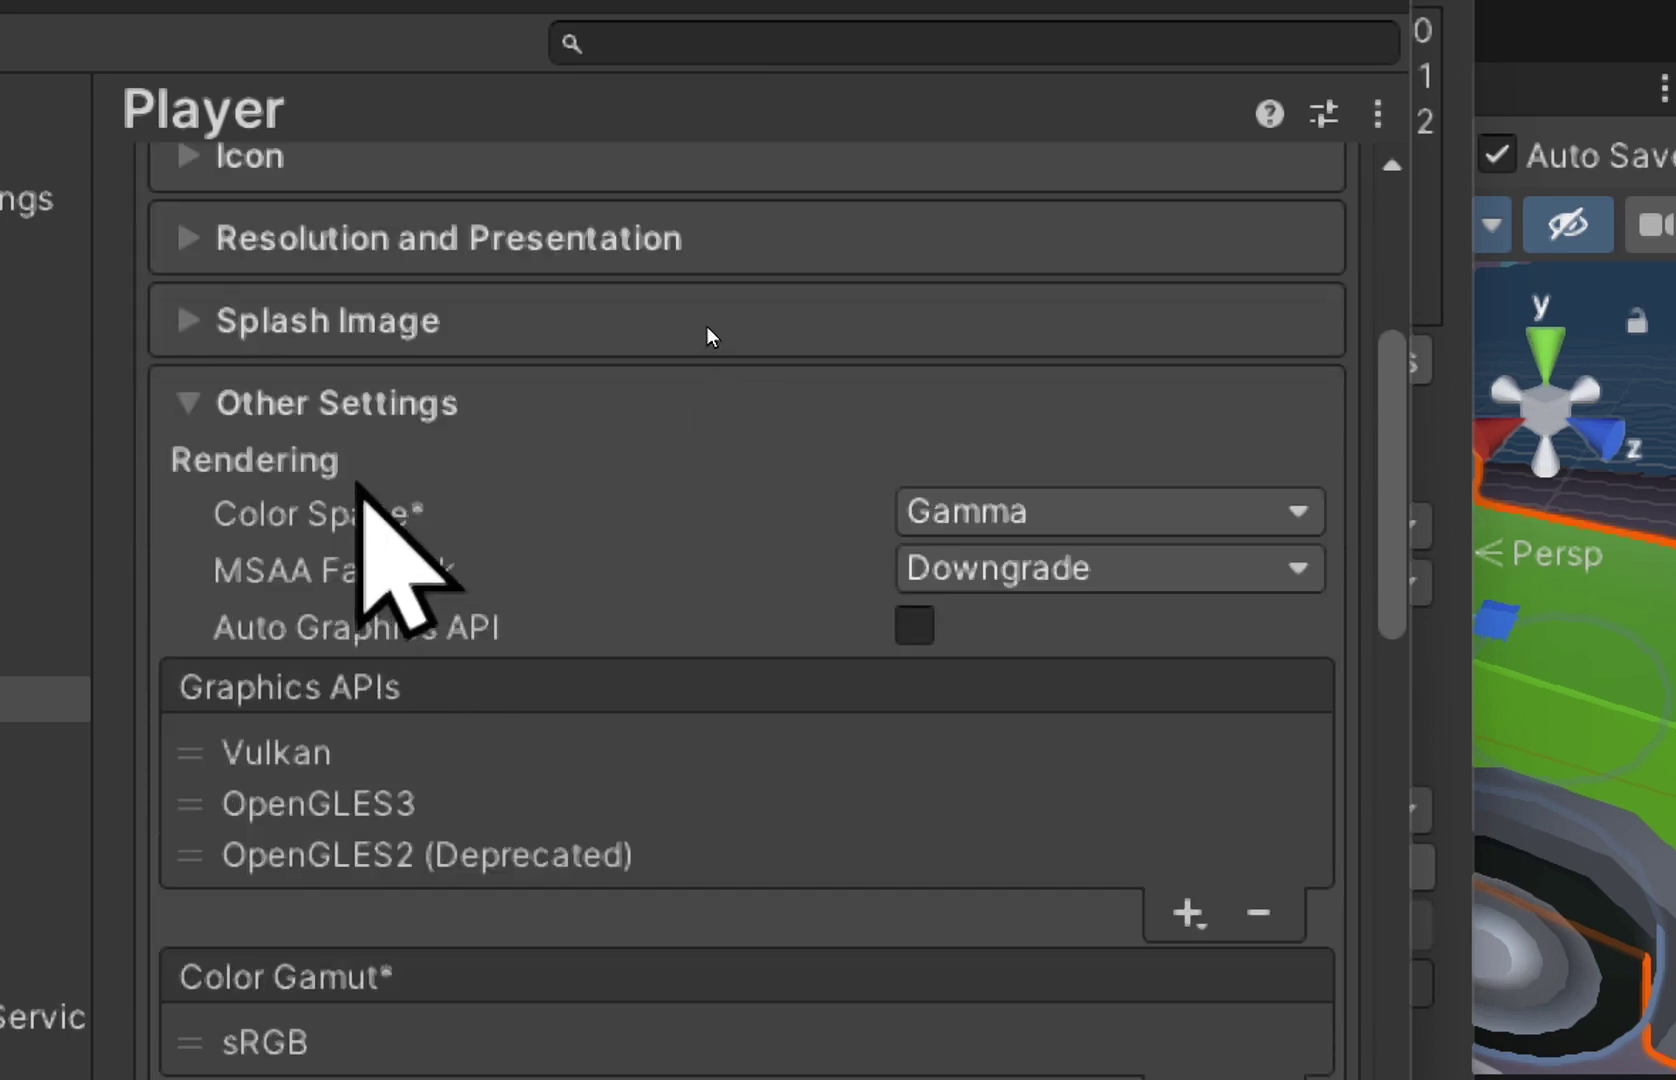
scroll(689, 300, "up", 15)
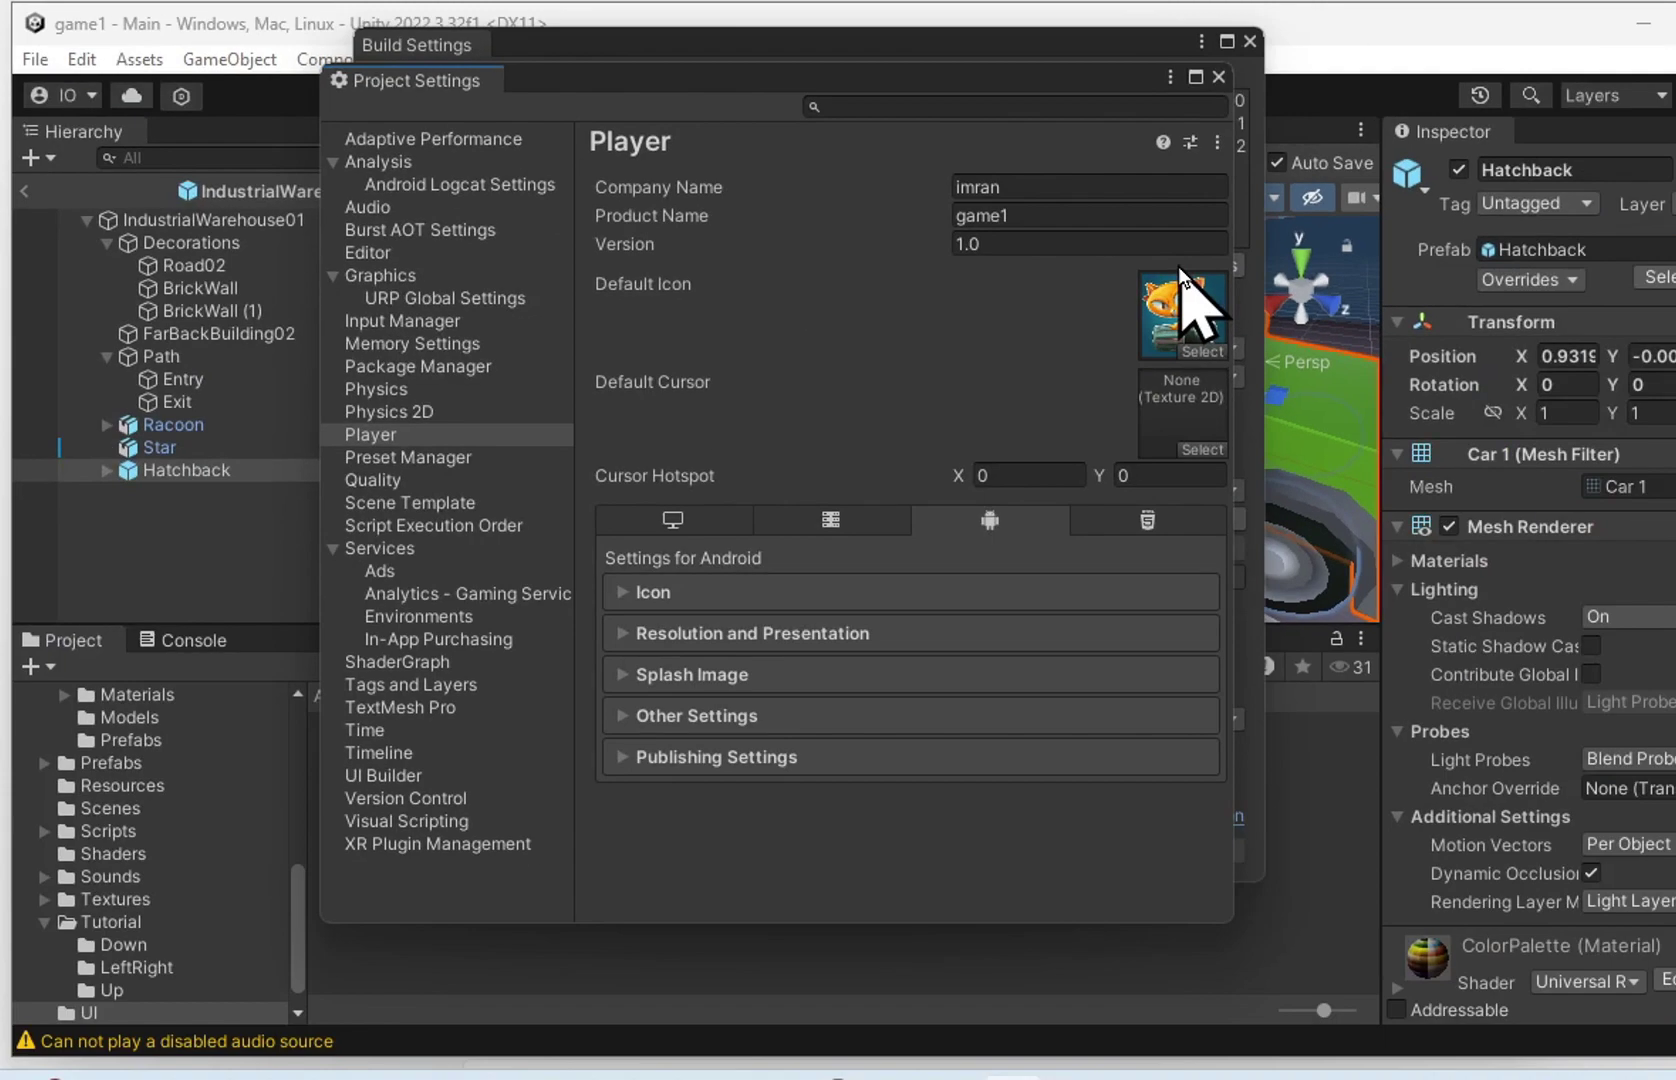
Step: Expand Other Settings for Android, enable Override Default Package Name and select the part of the package name after "com."
left_click(657, 716)
scroll(660, 700, "down", 10)
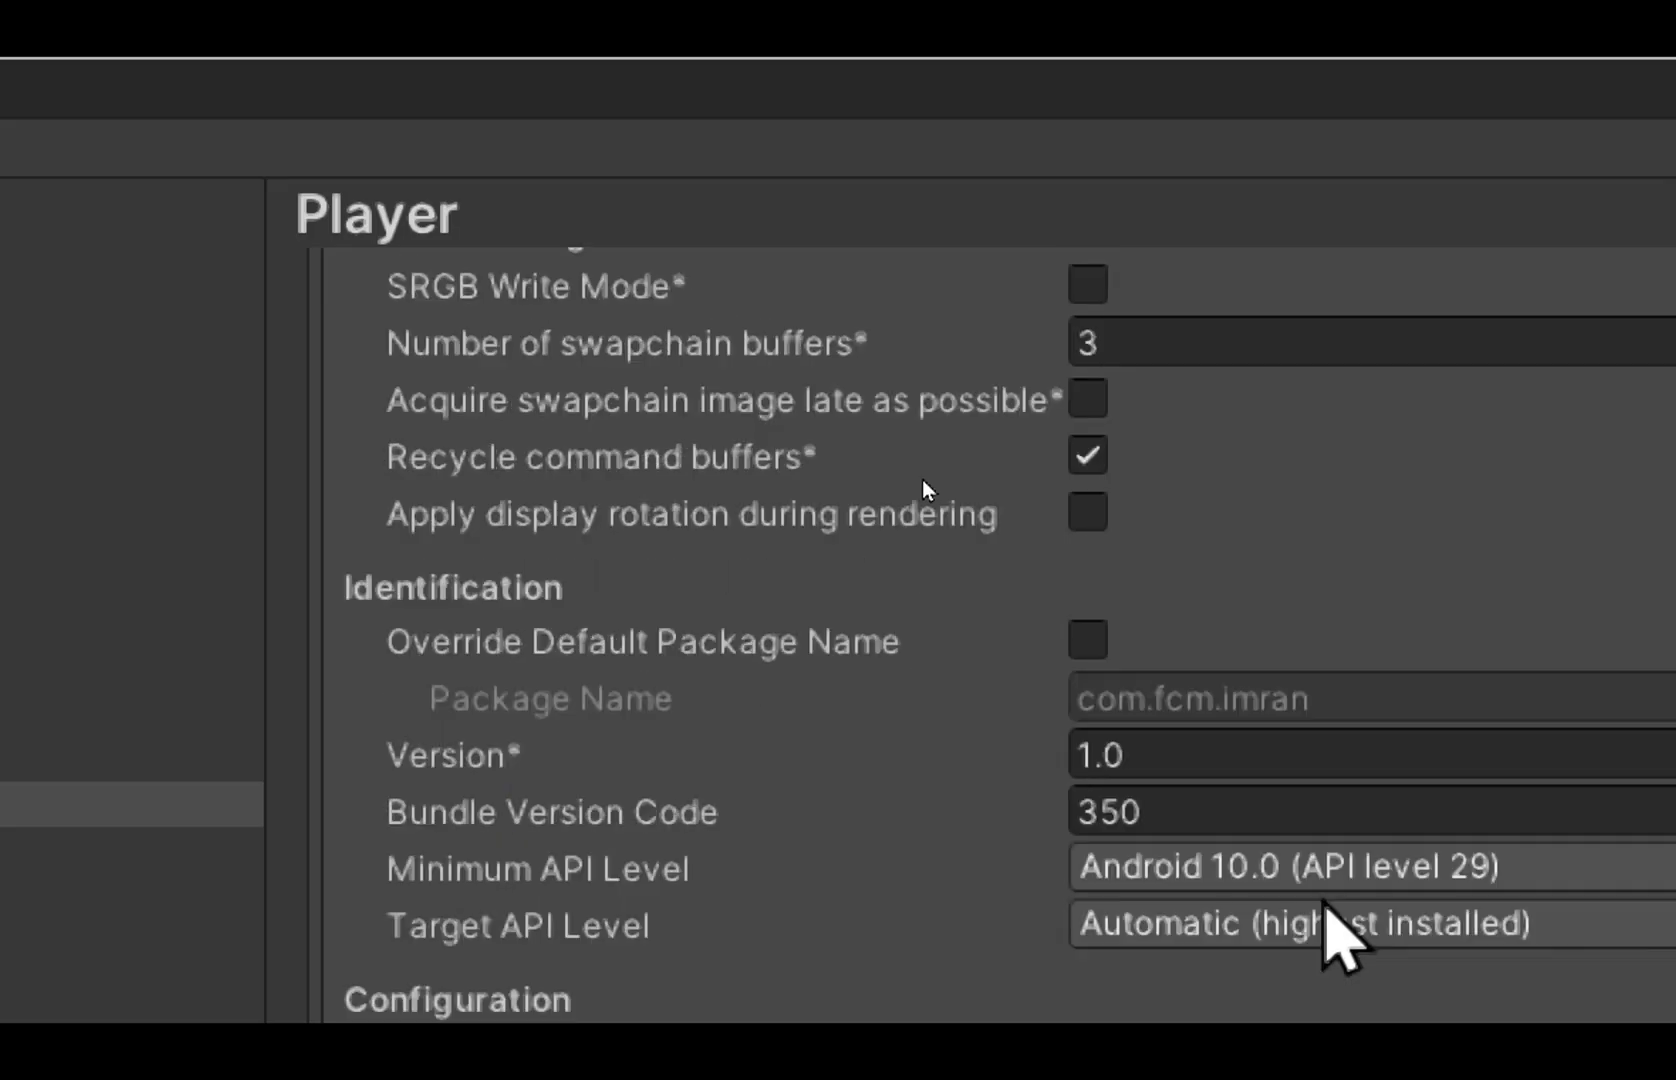
scroll(1324, 900, "down", 3)
left_click(1089, 472)
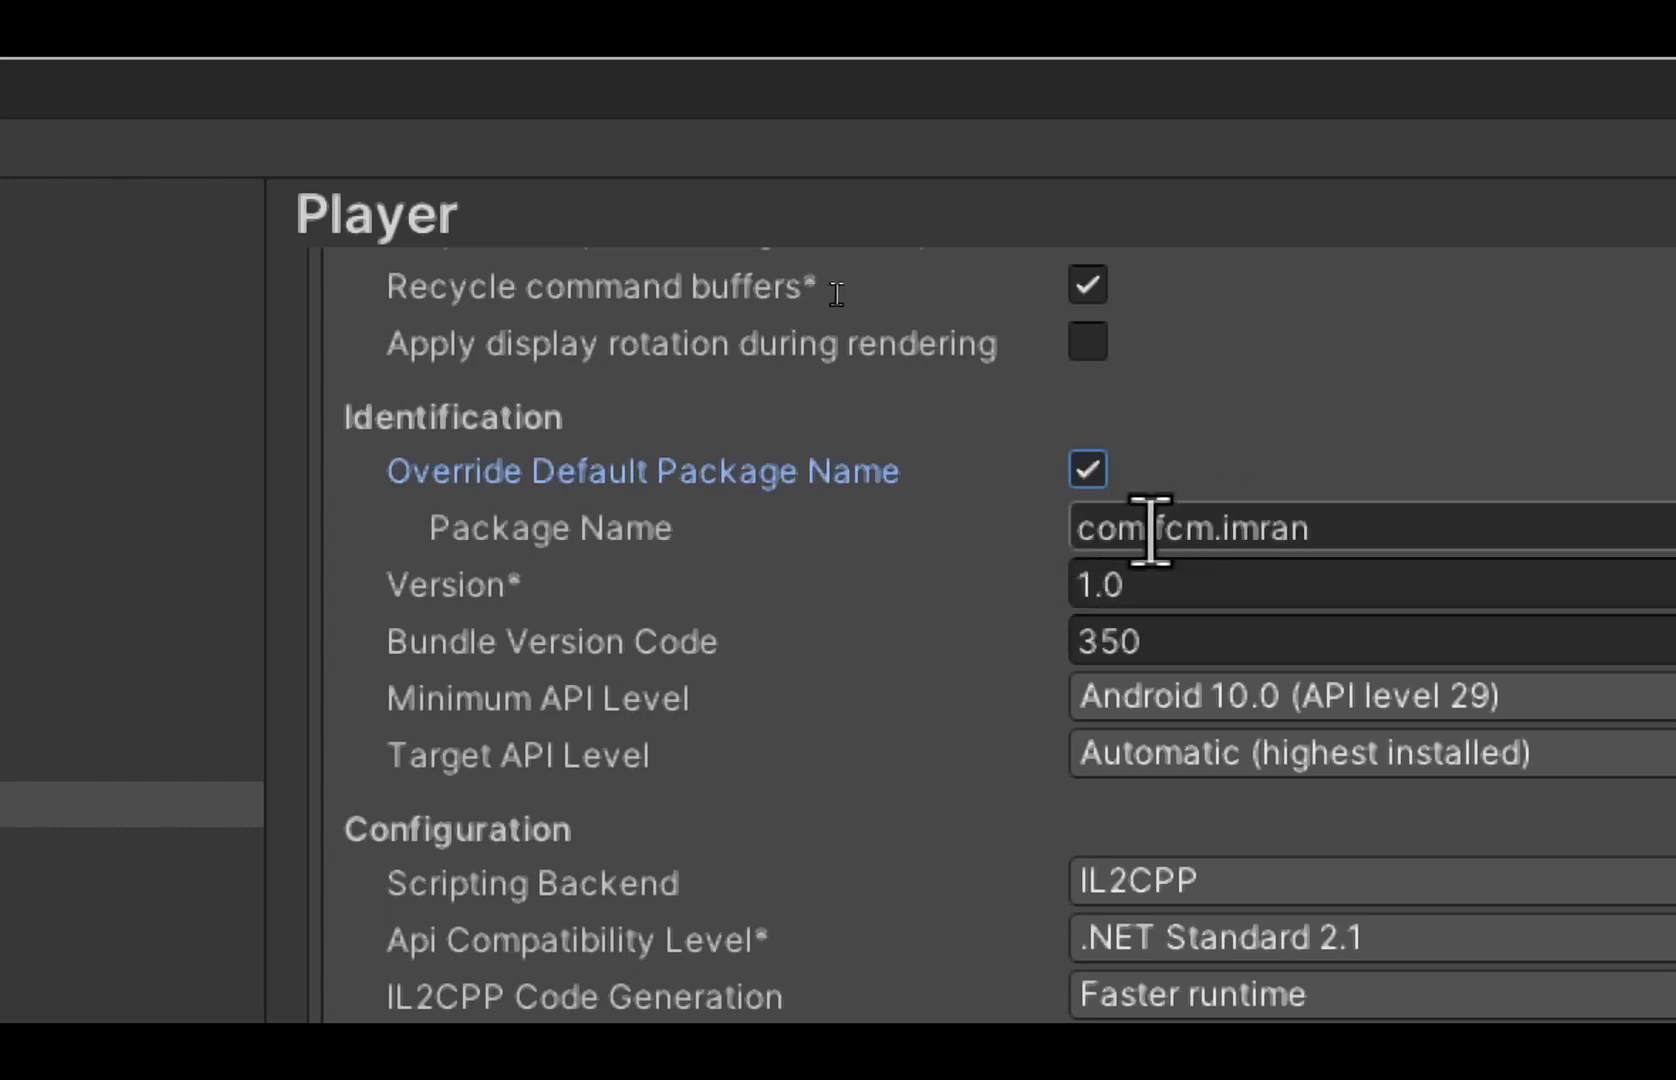
left_click_drag(1156, 528, 1300, 558)
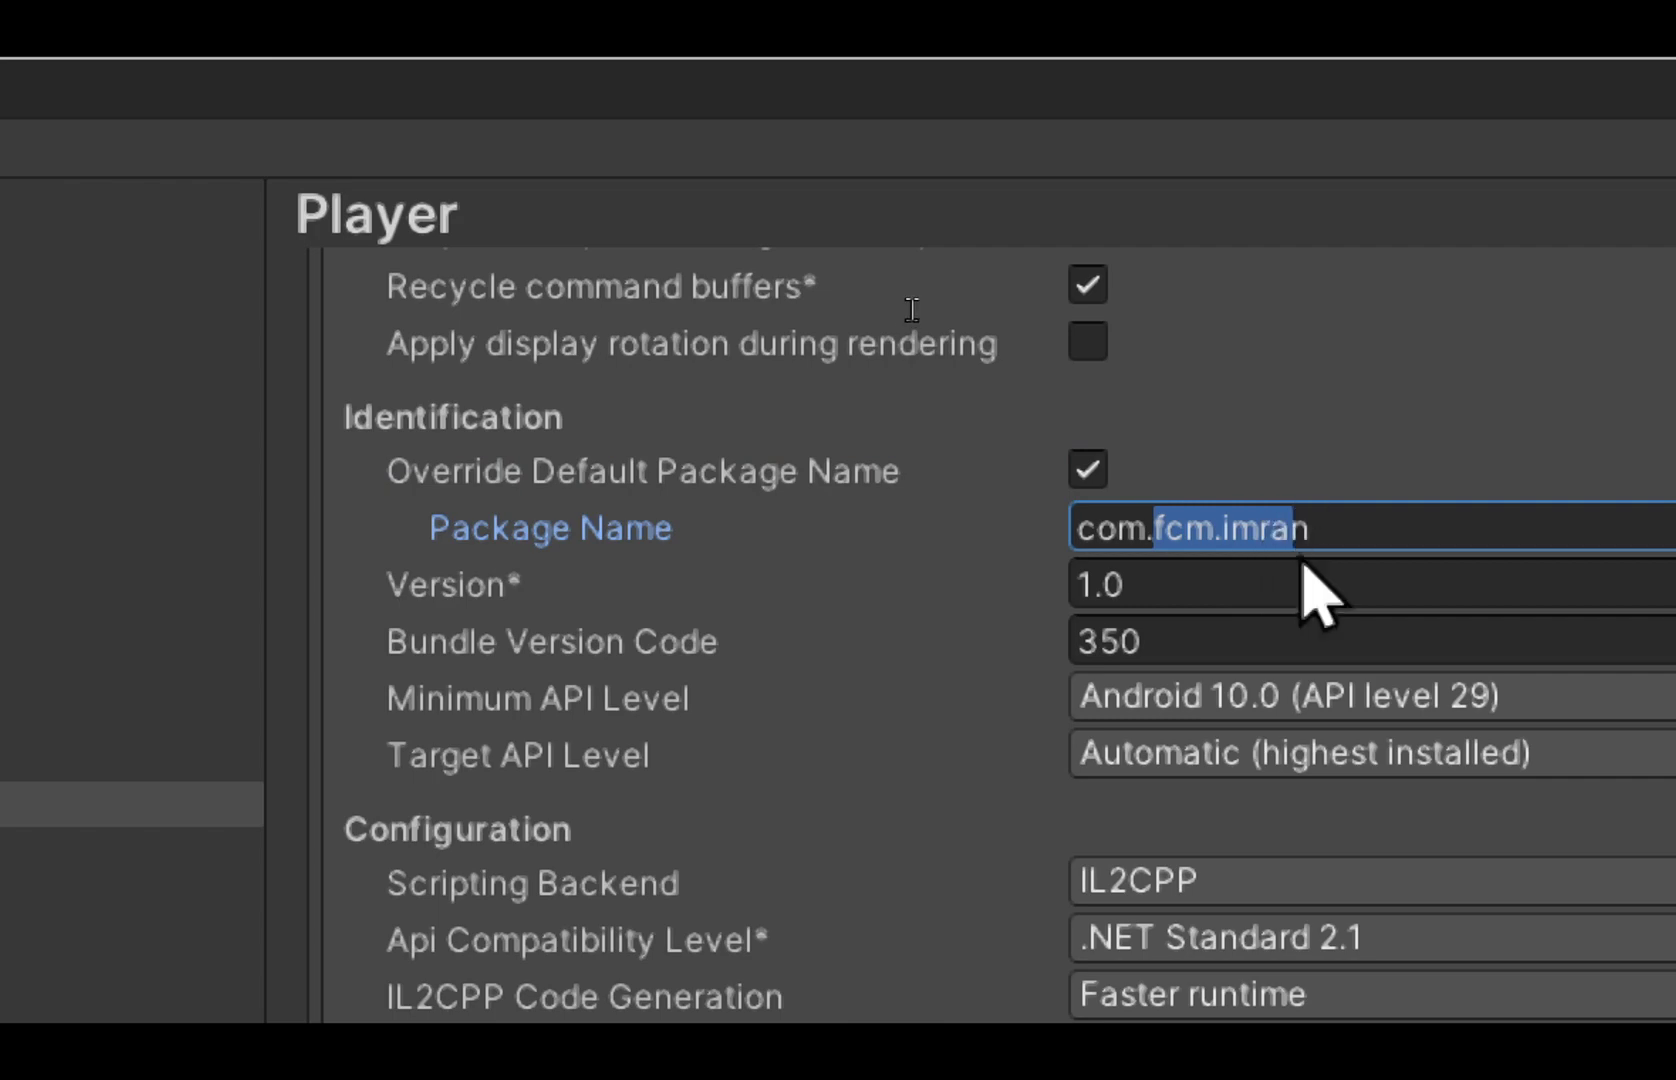
Step: Keep the minimum API level at Android 10.0 (API level 29), choose IL2CPP as scripting backend and check the target architectures
left_click(1290, 698)
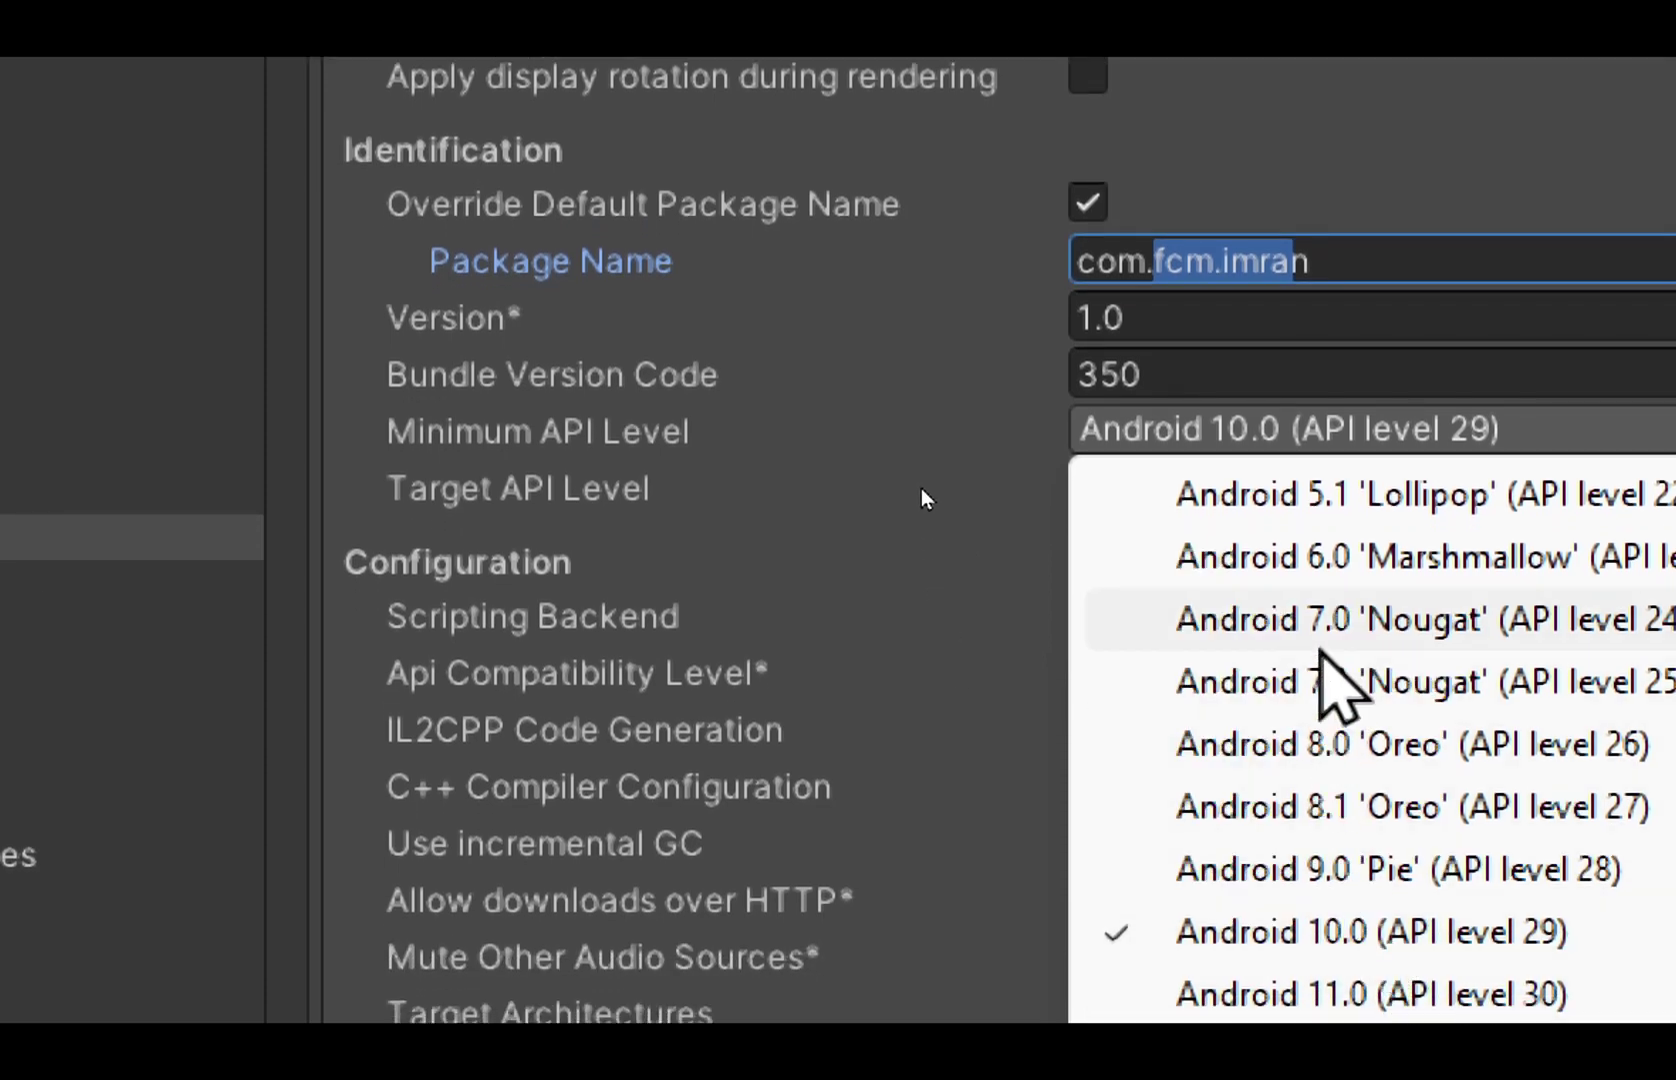
left_click(915, 546)
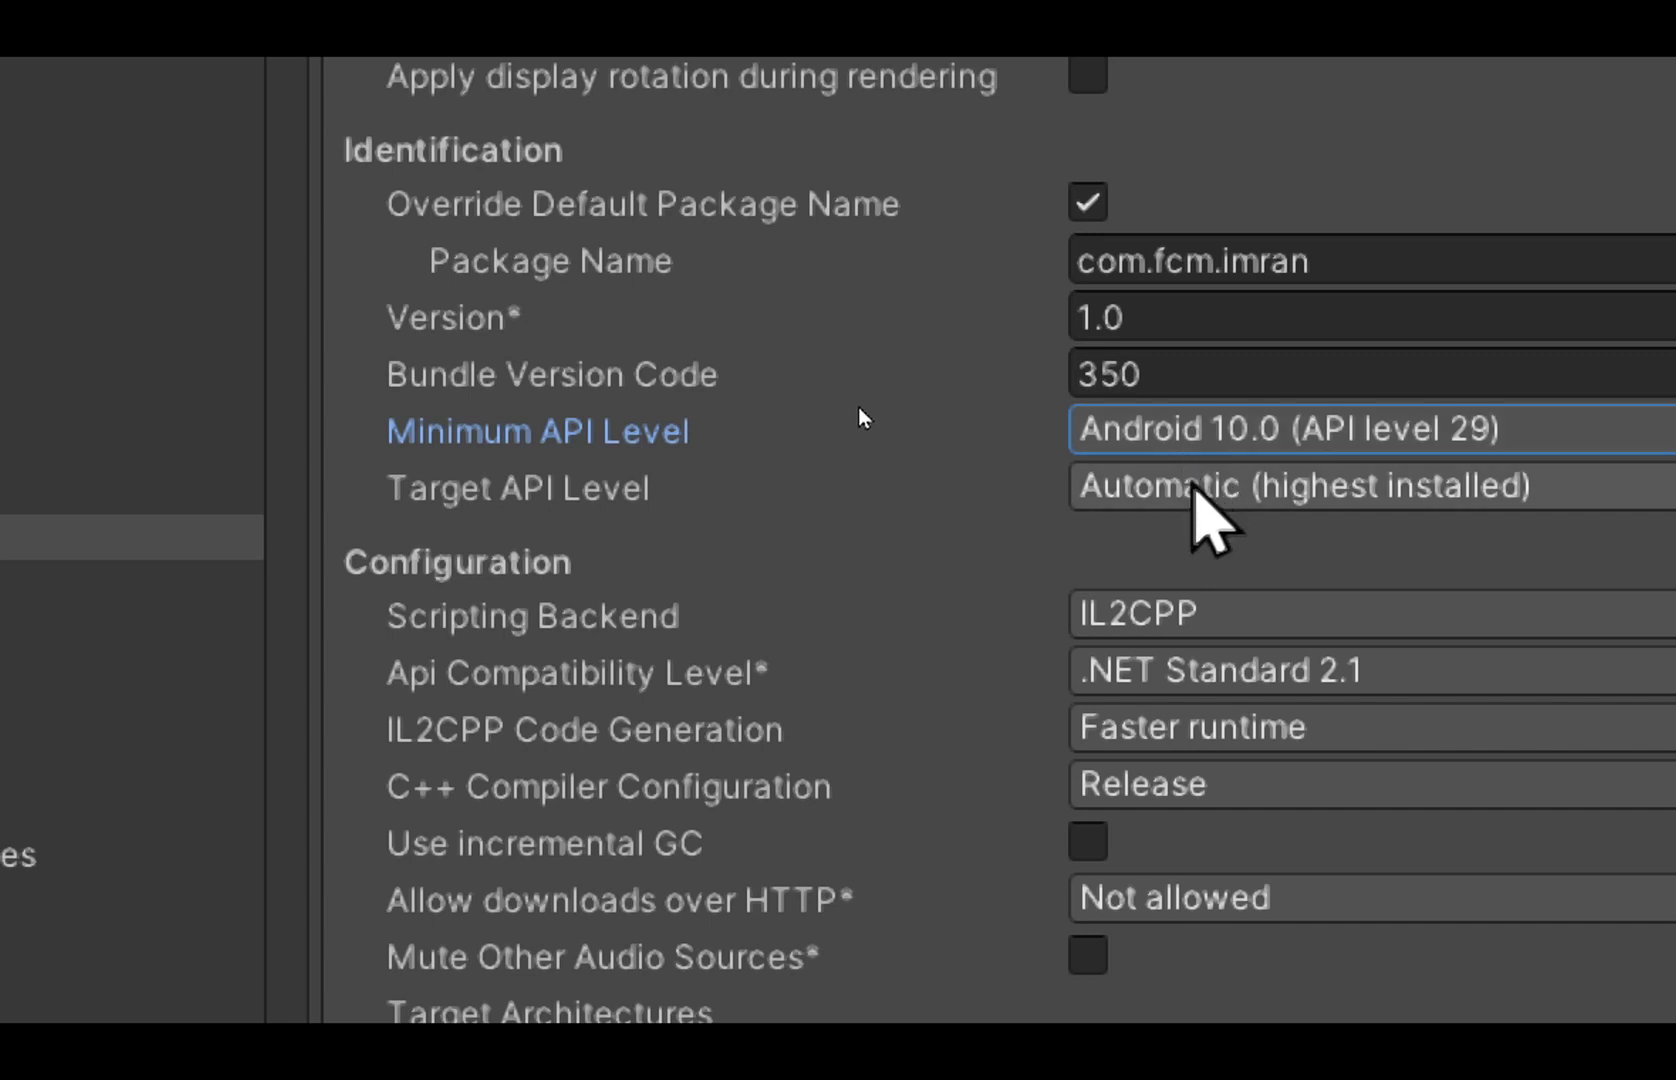
left_click(1205, 615)
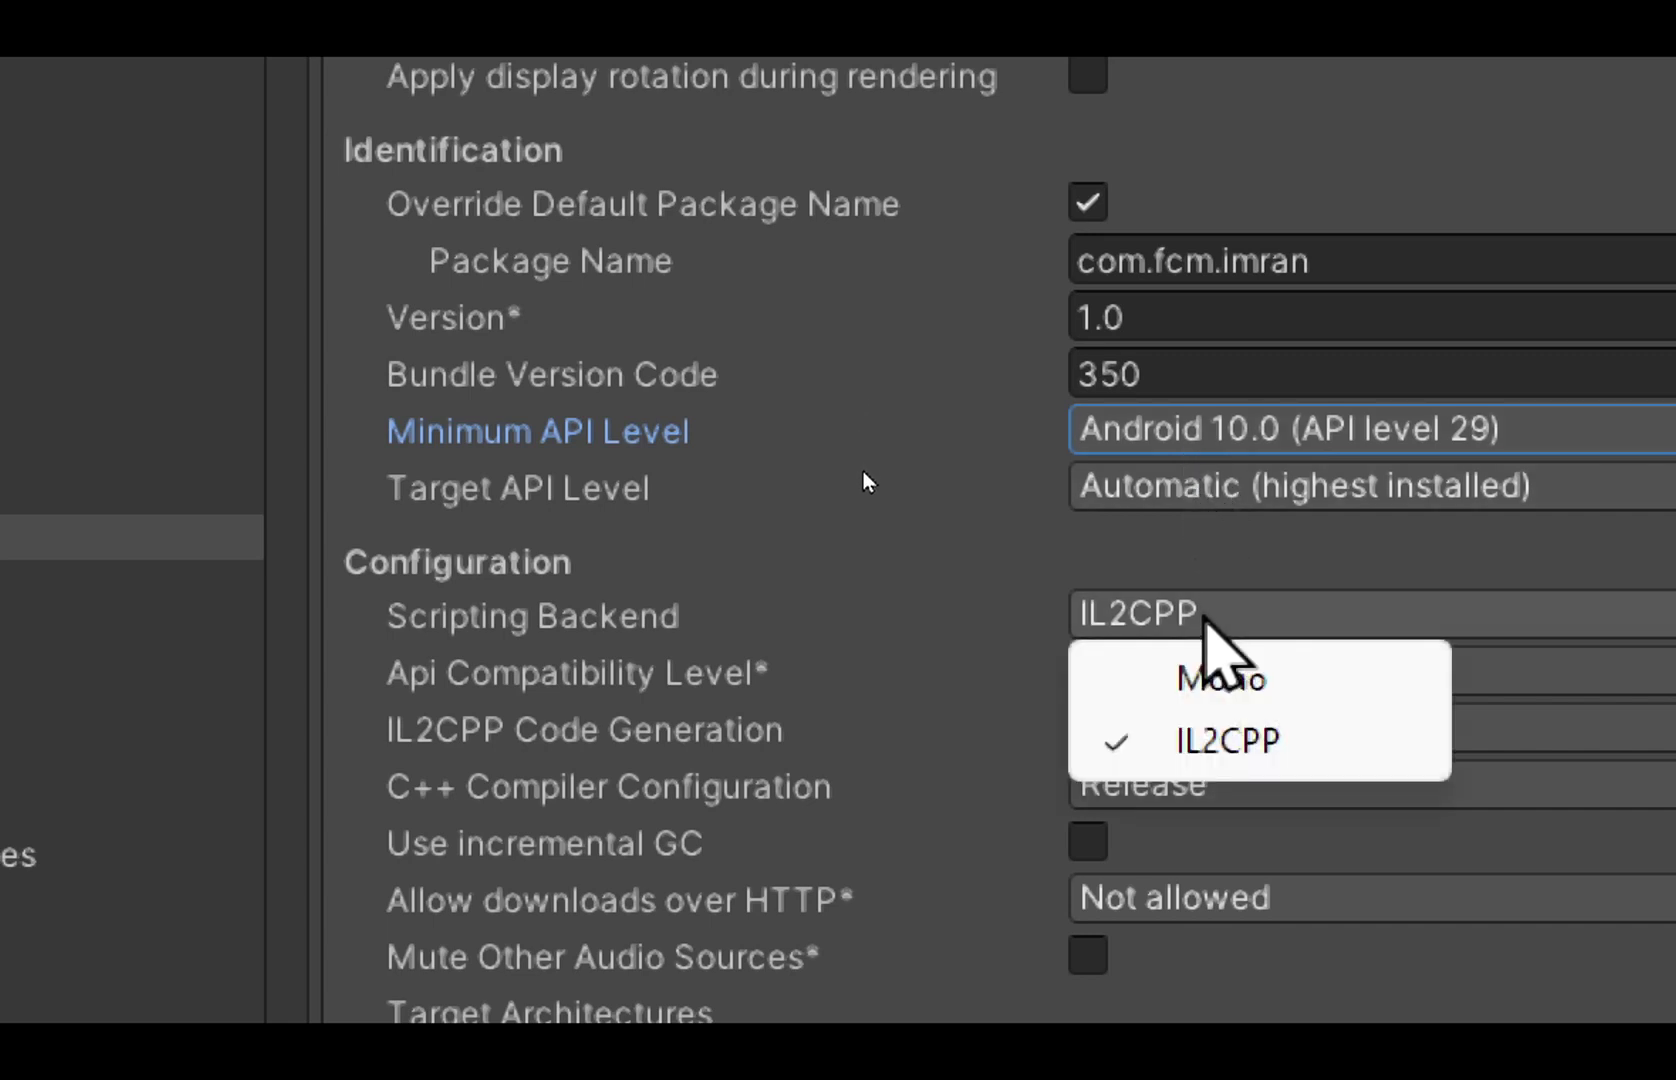
left_click(1238, 752)
scroll(1030, 600, "down", 3)
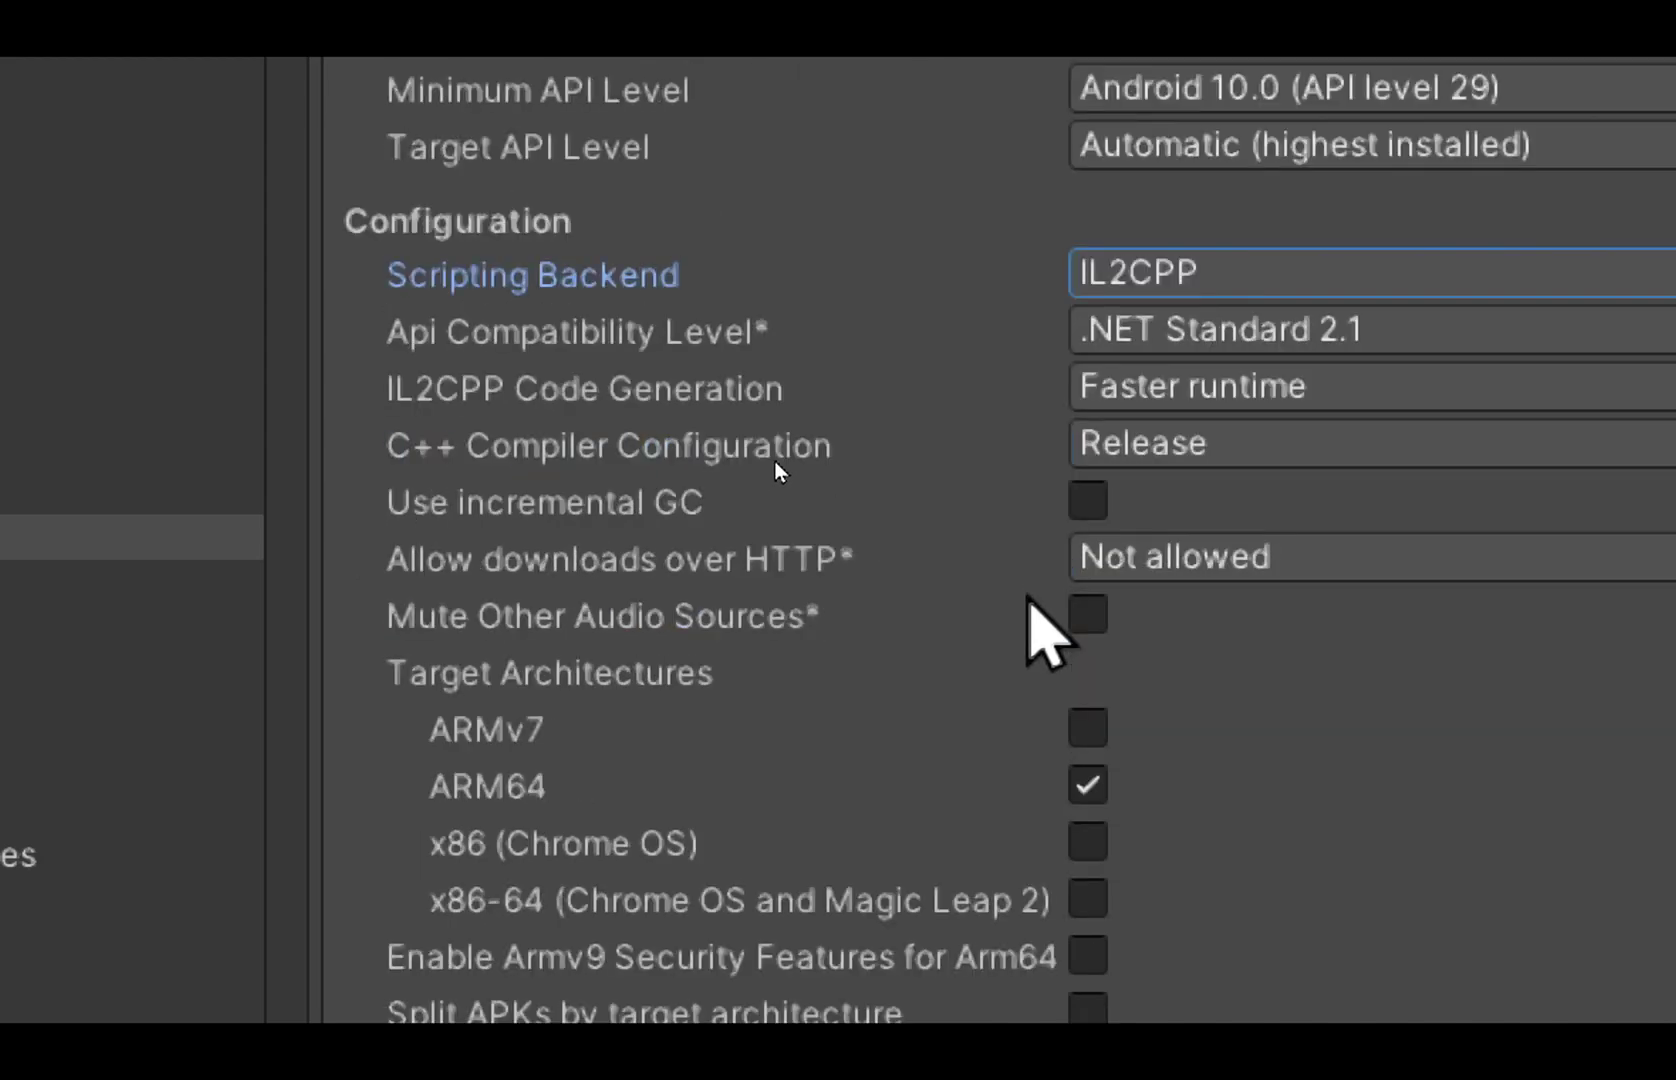
scroll(775, 460, "down", 3)
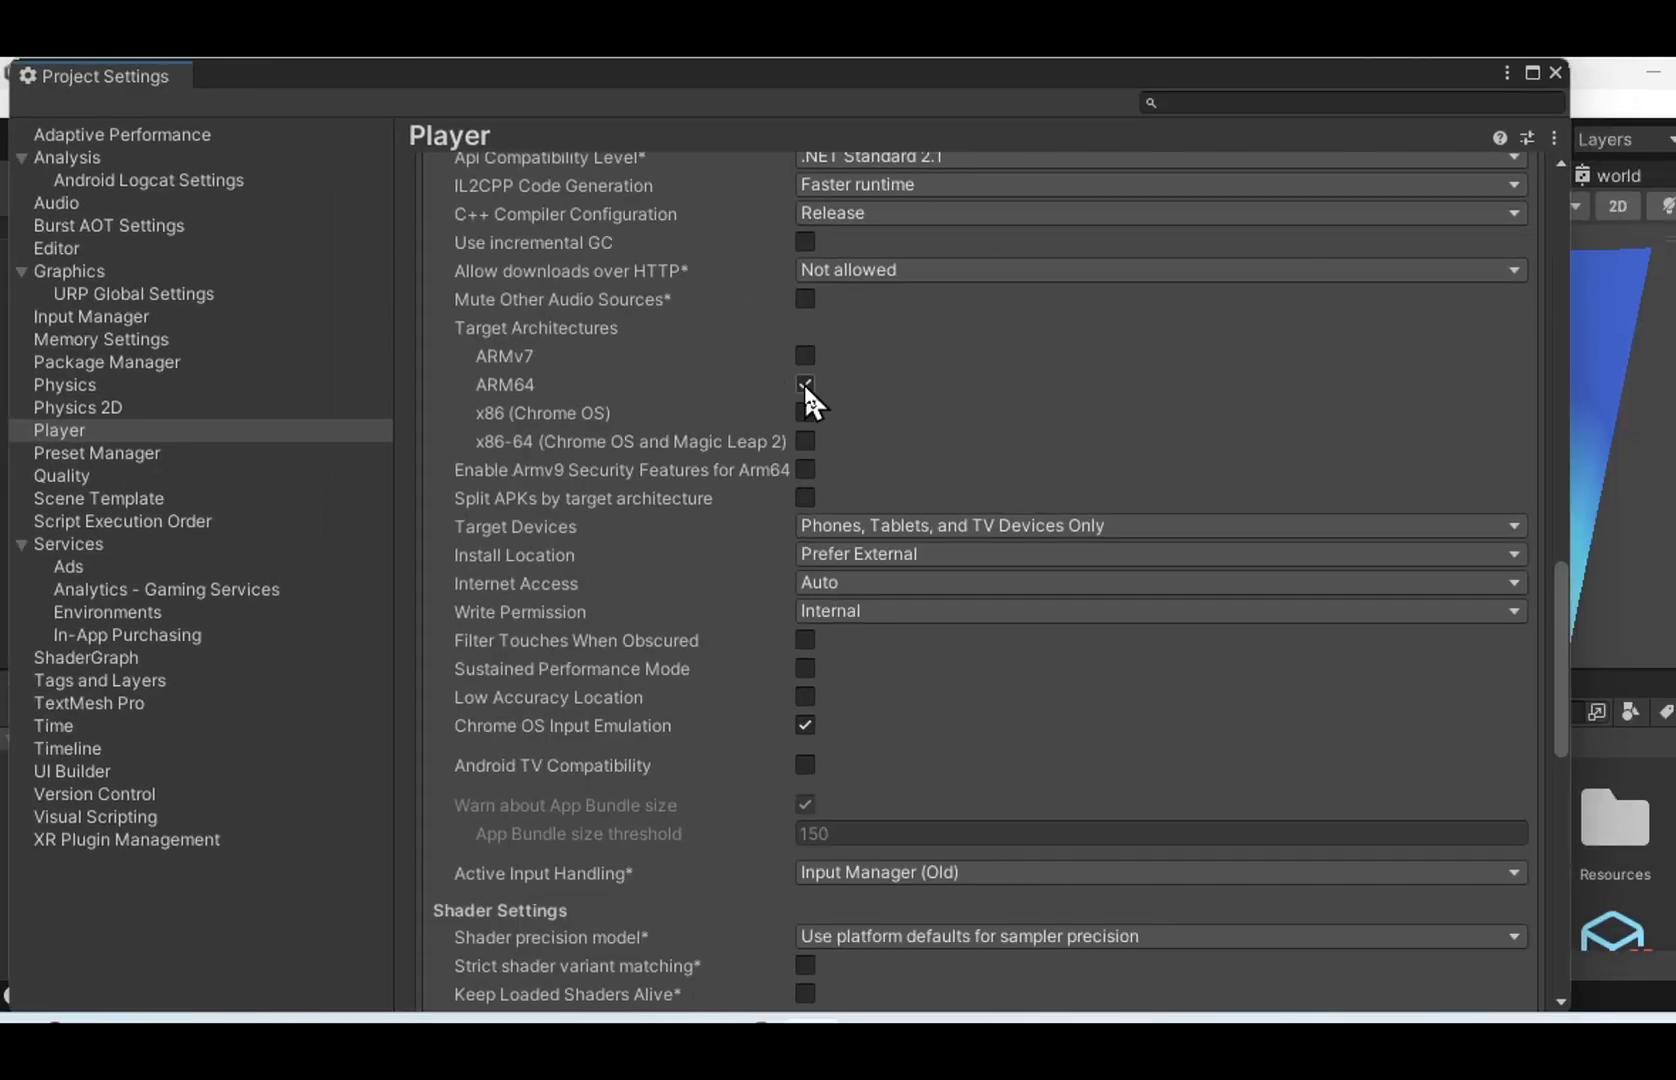
Step: Go to the Build Settings of the game1 project and switch its platform to Android
key("alt+Tab")
left_click_drag(447, 414, 1073, 685)
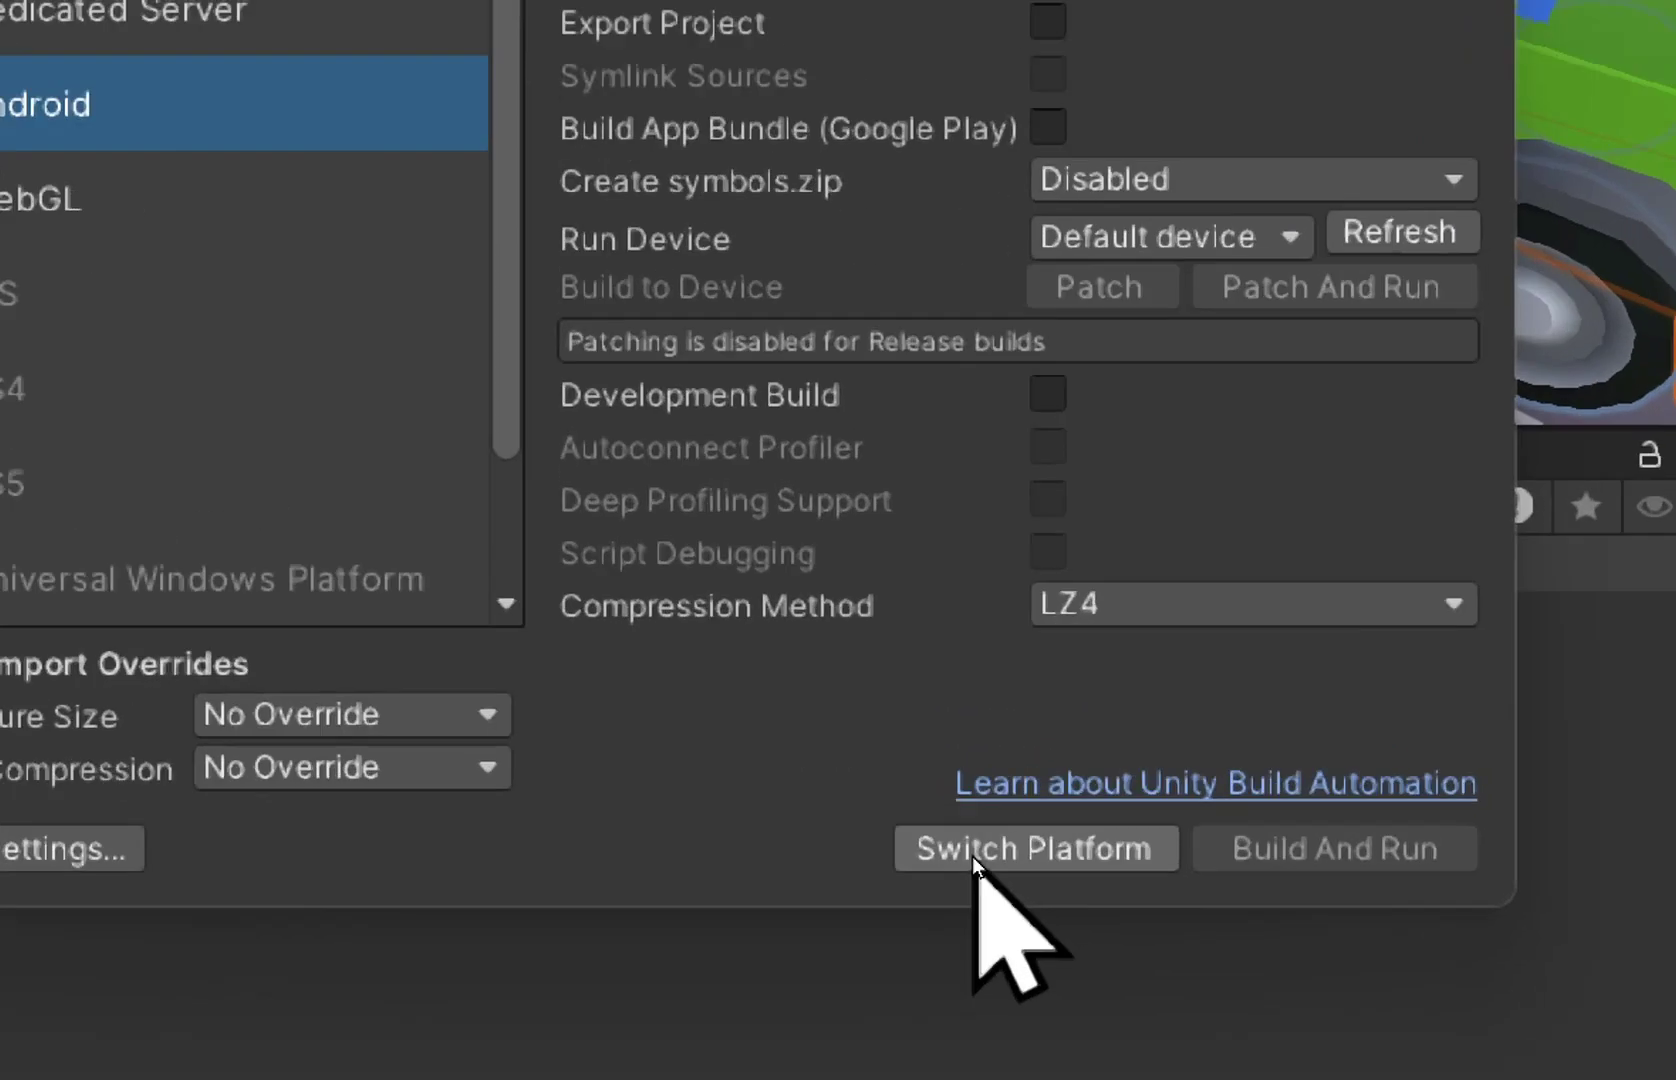
left_click(972, 853)
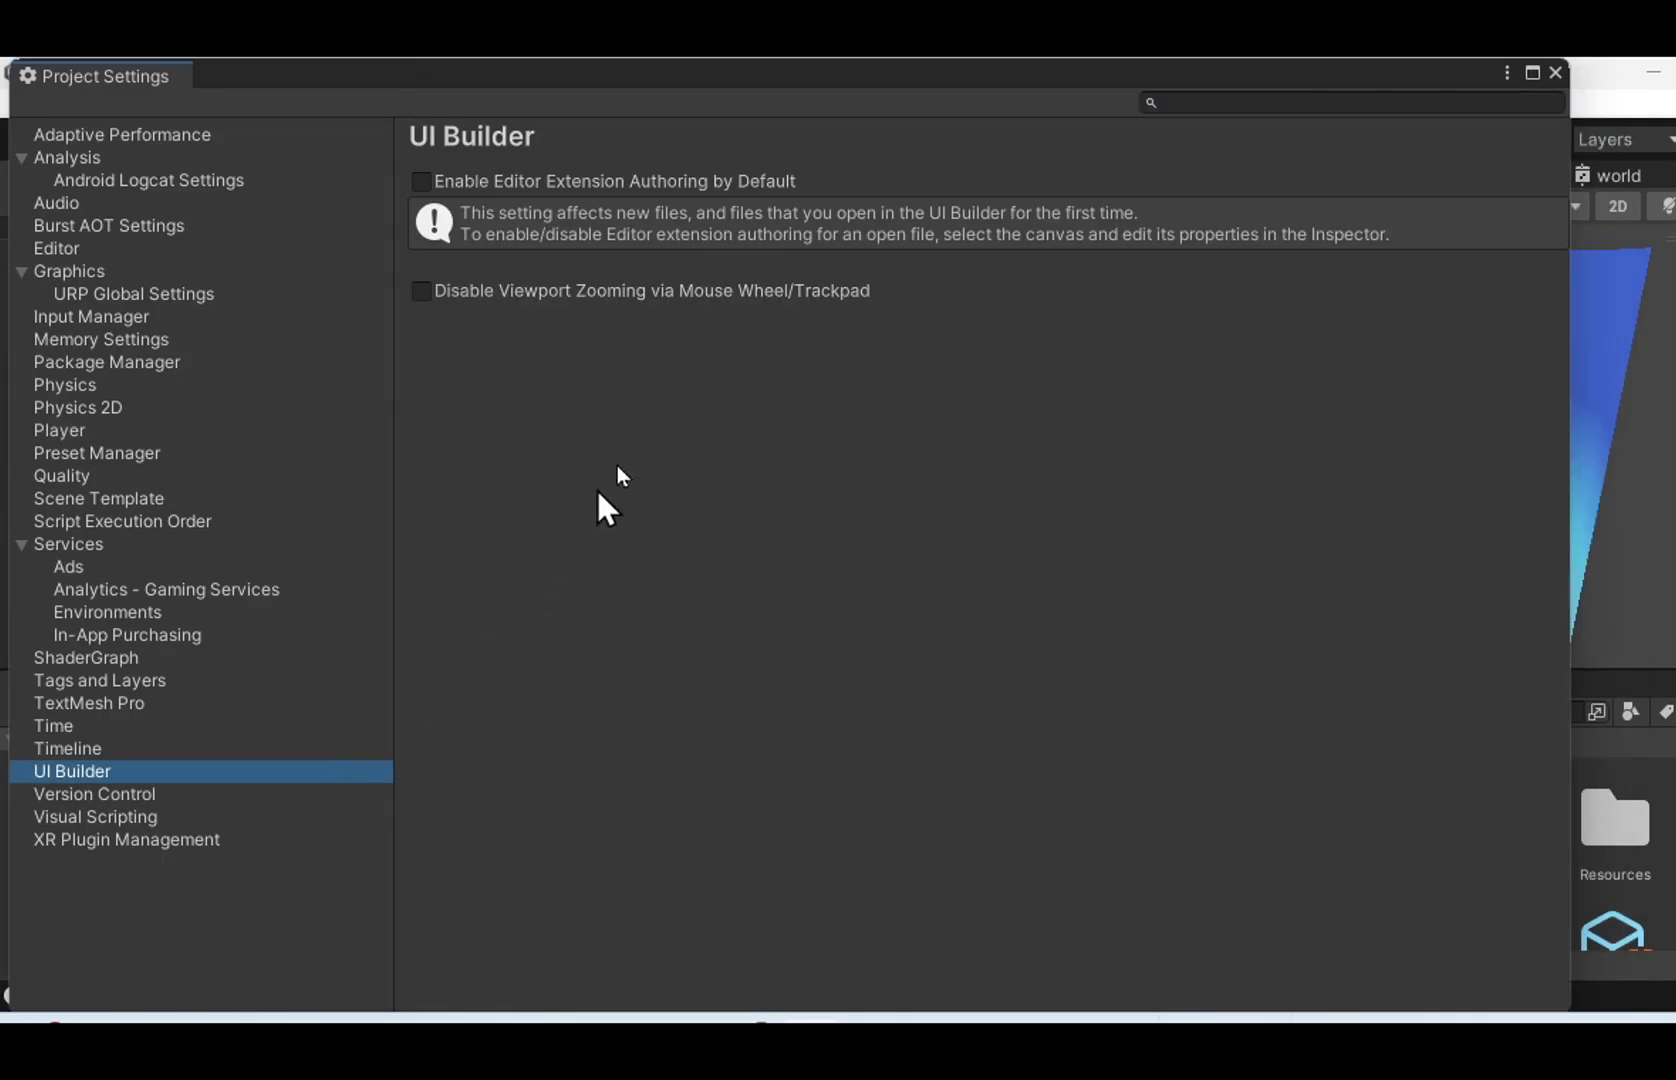
Step: Close the Project Settings of My project (4) and build the Android APK into the project folder as imrangame20
left_click(1554, 73)
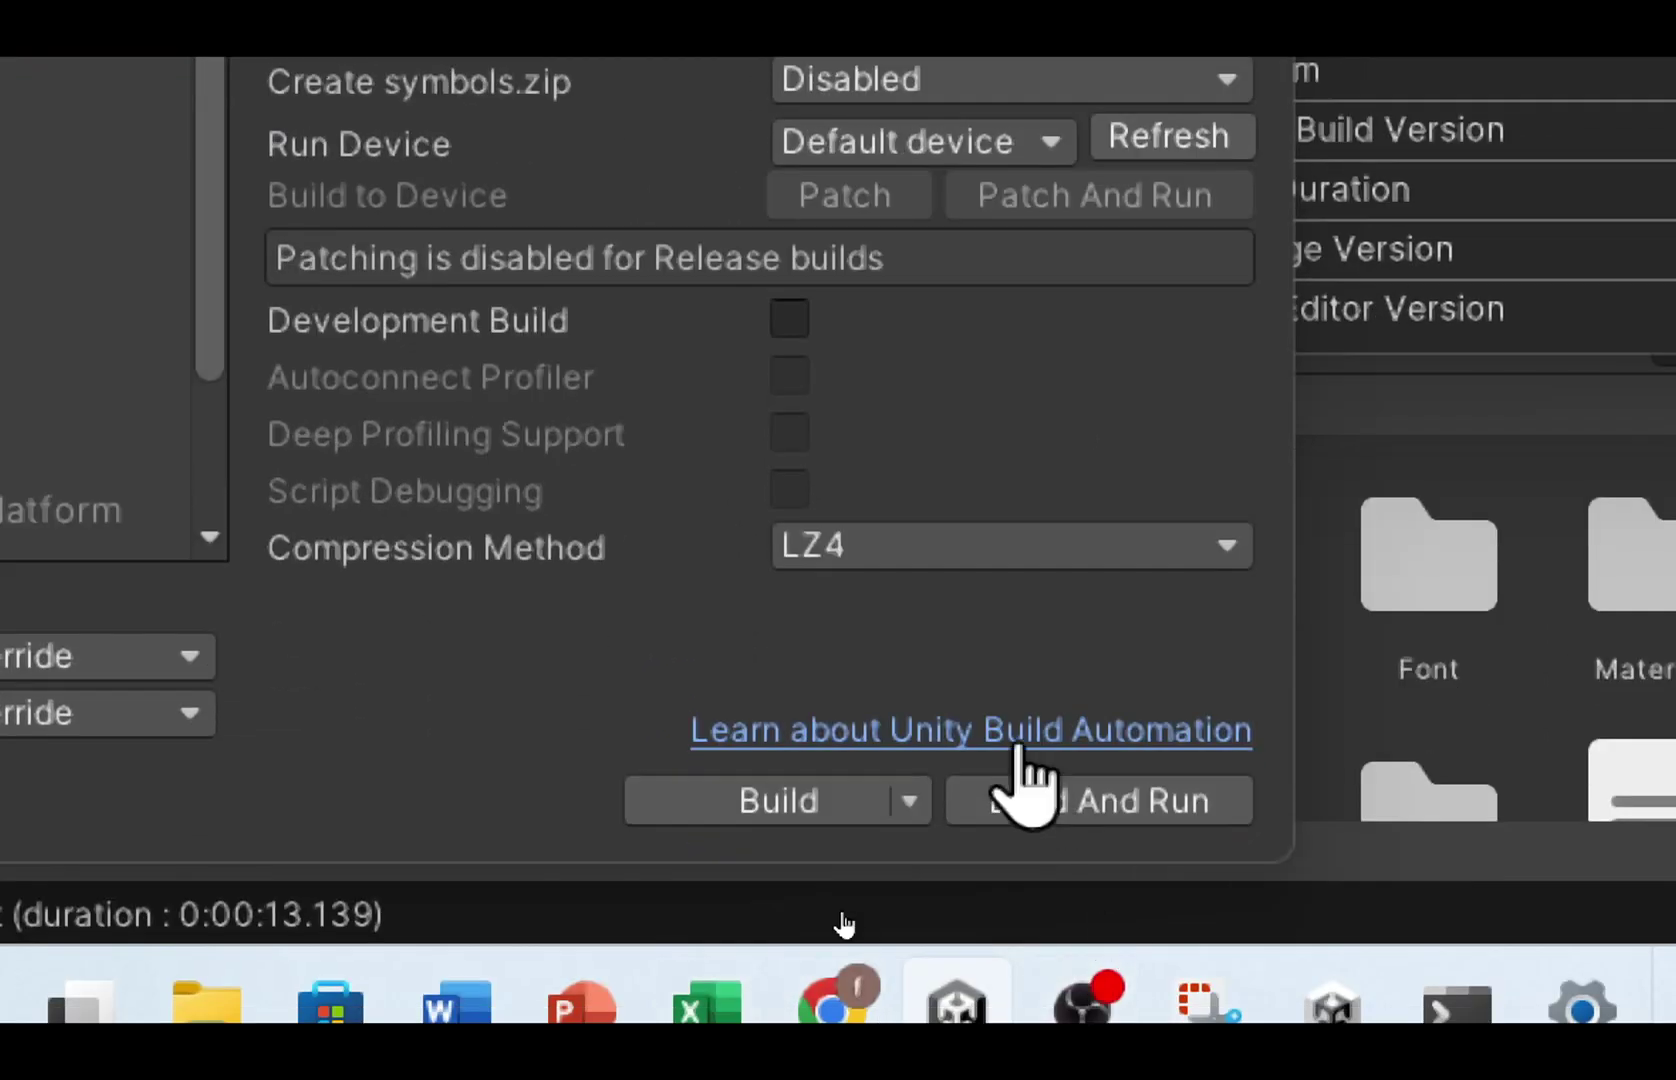
left_click(780, 812)
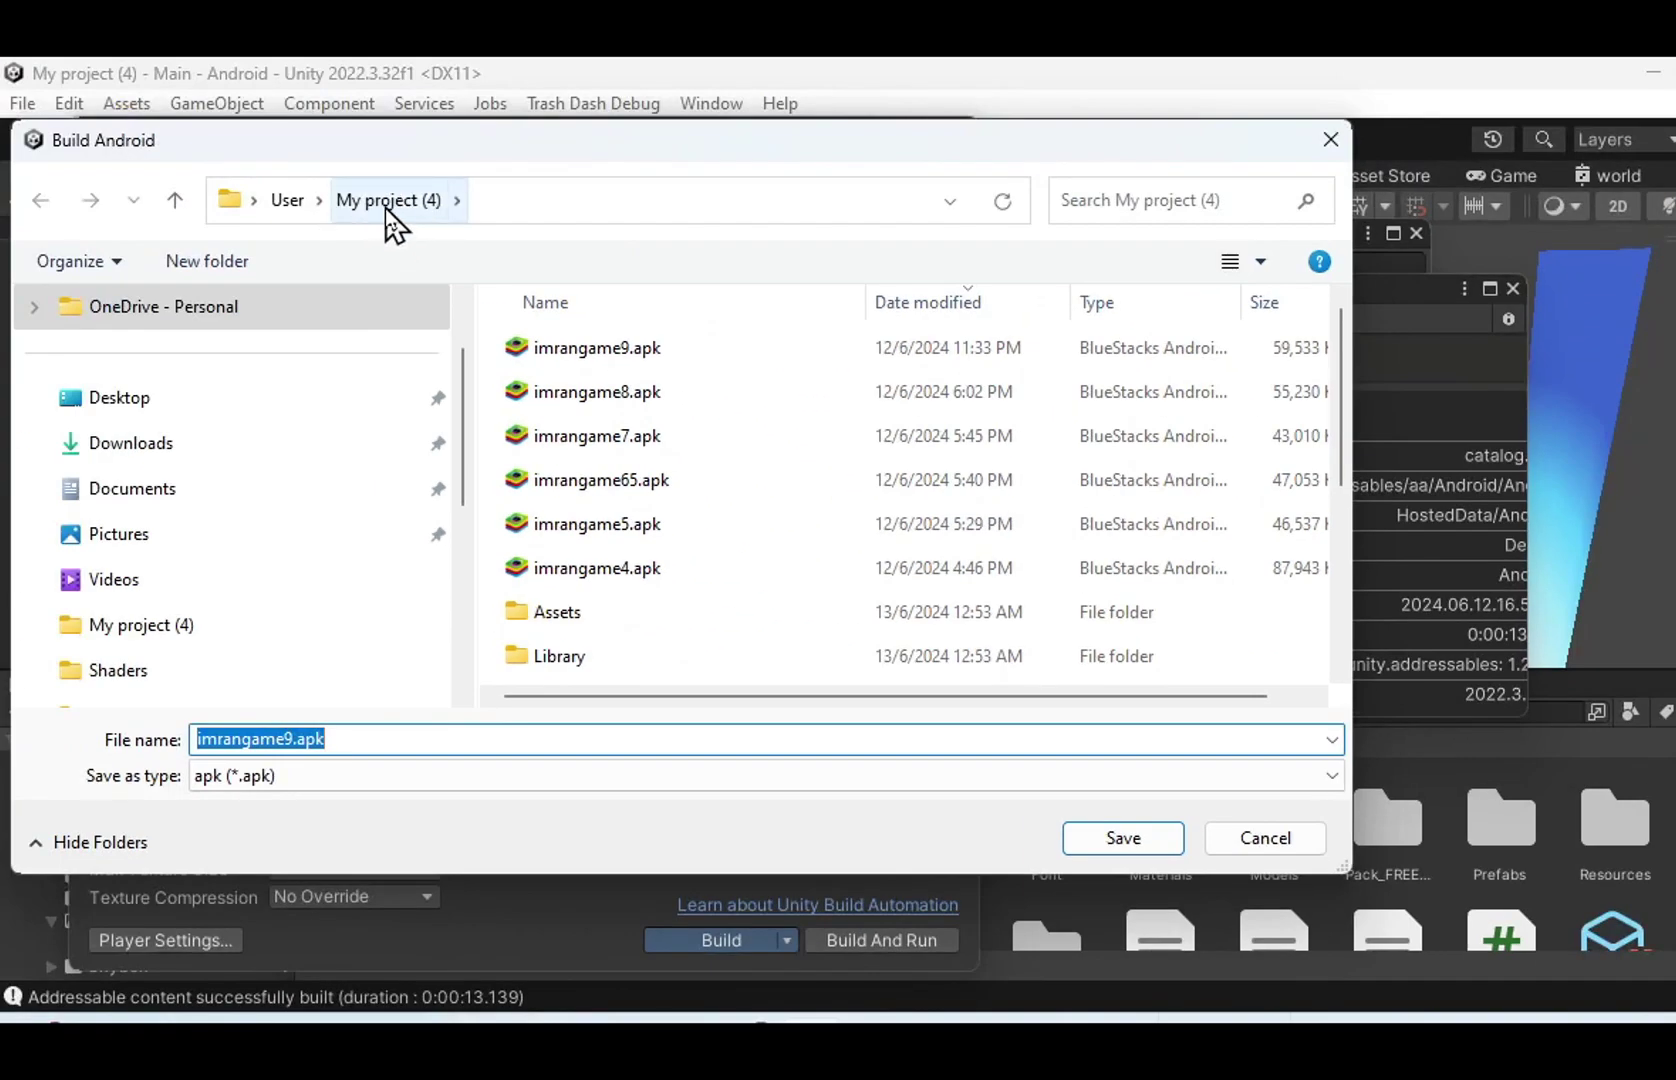
left_click_drag(337, 733, 184, 746)
left_click(290, 742)
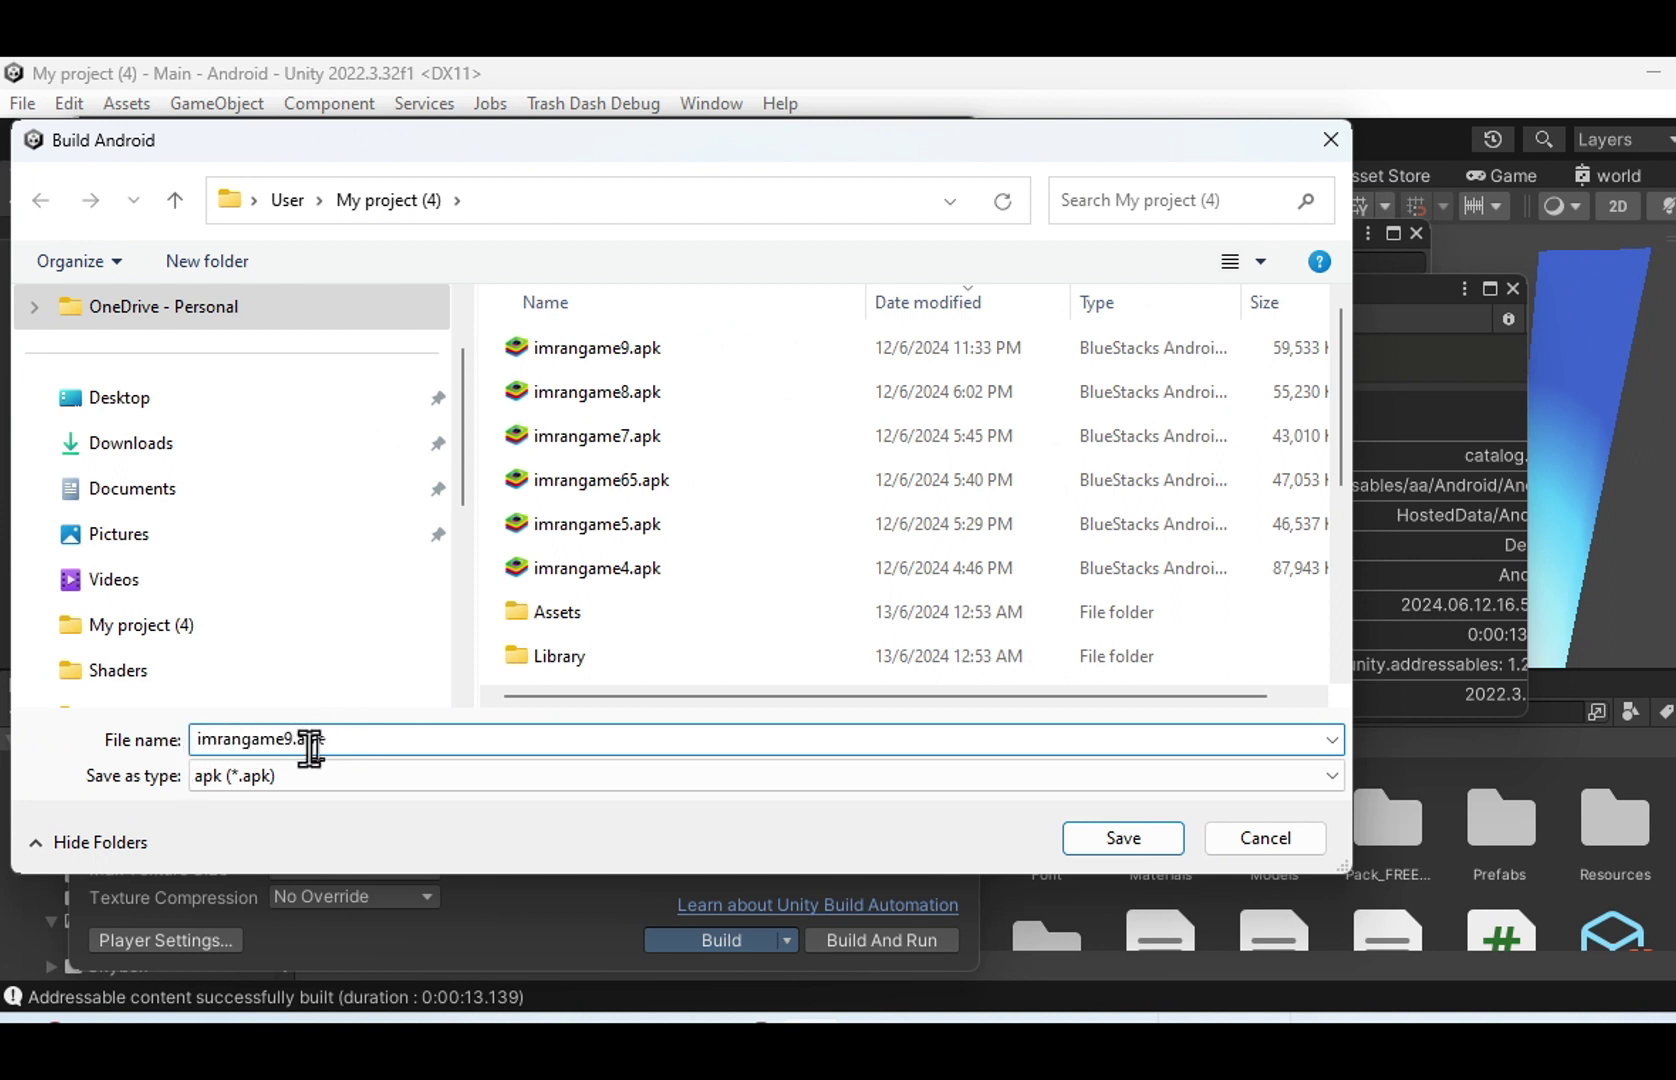
left_click_drag(288, 740, 438, 733)
key("BackSpace")
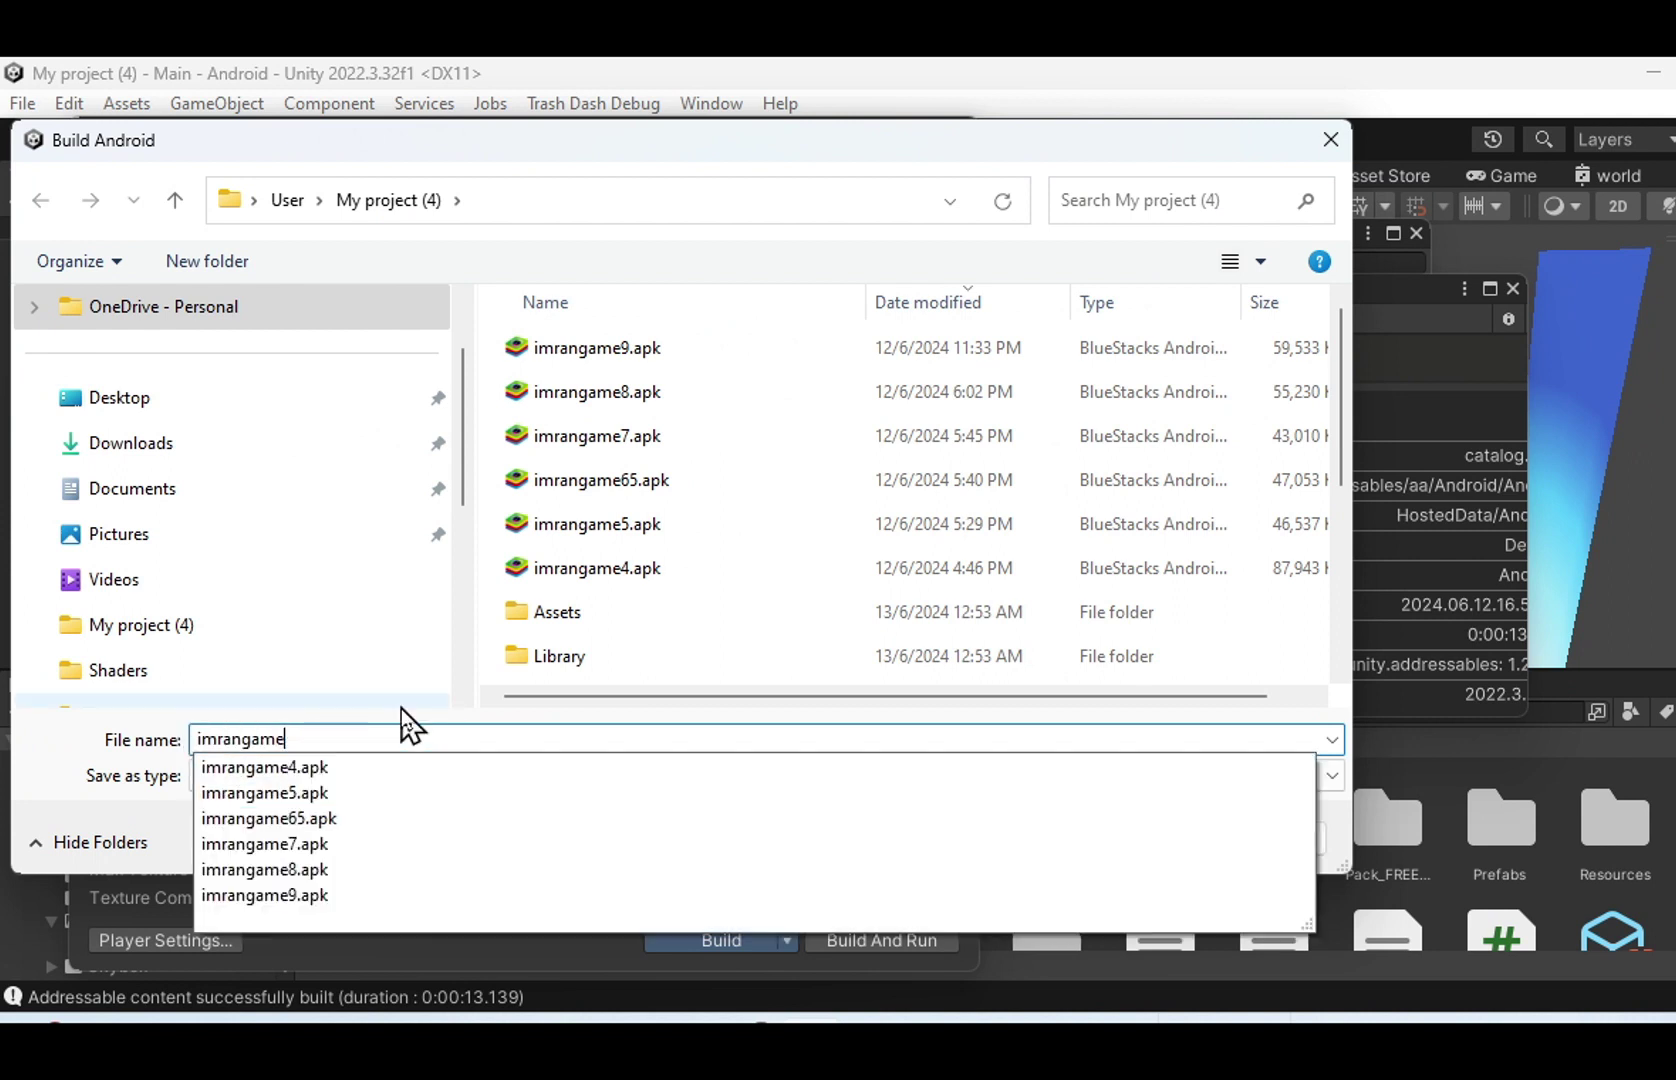
type("20")
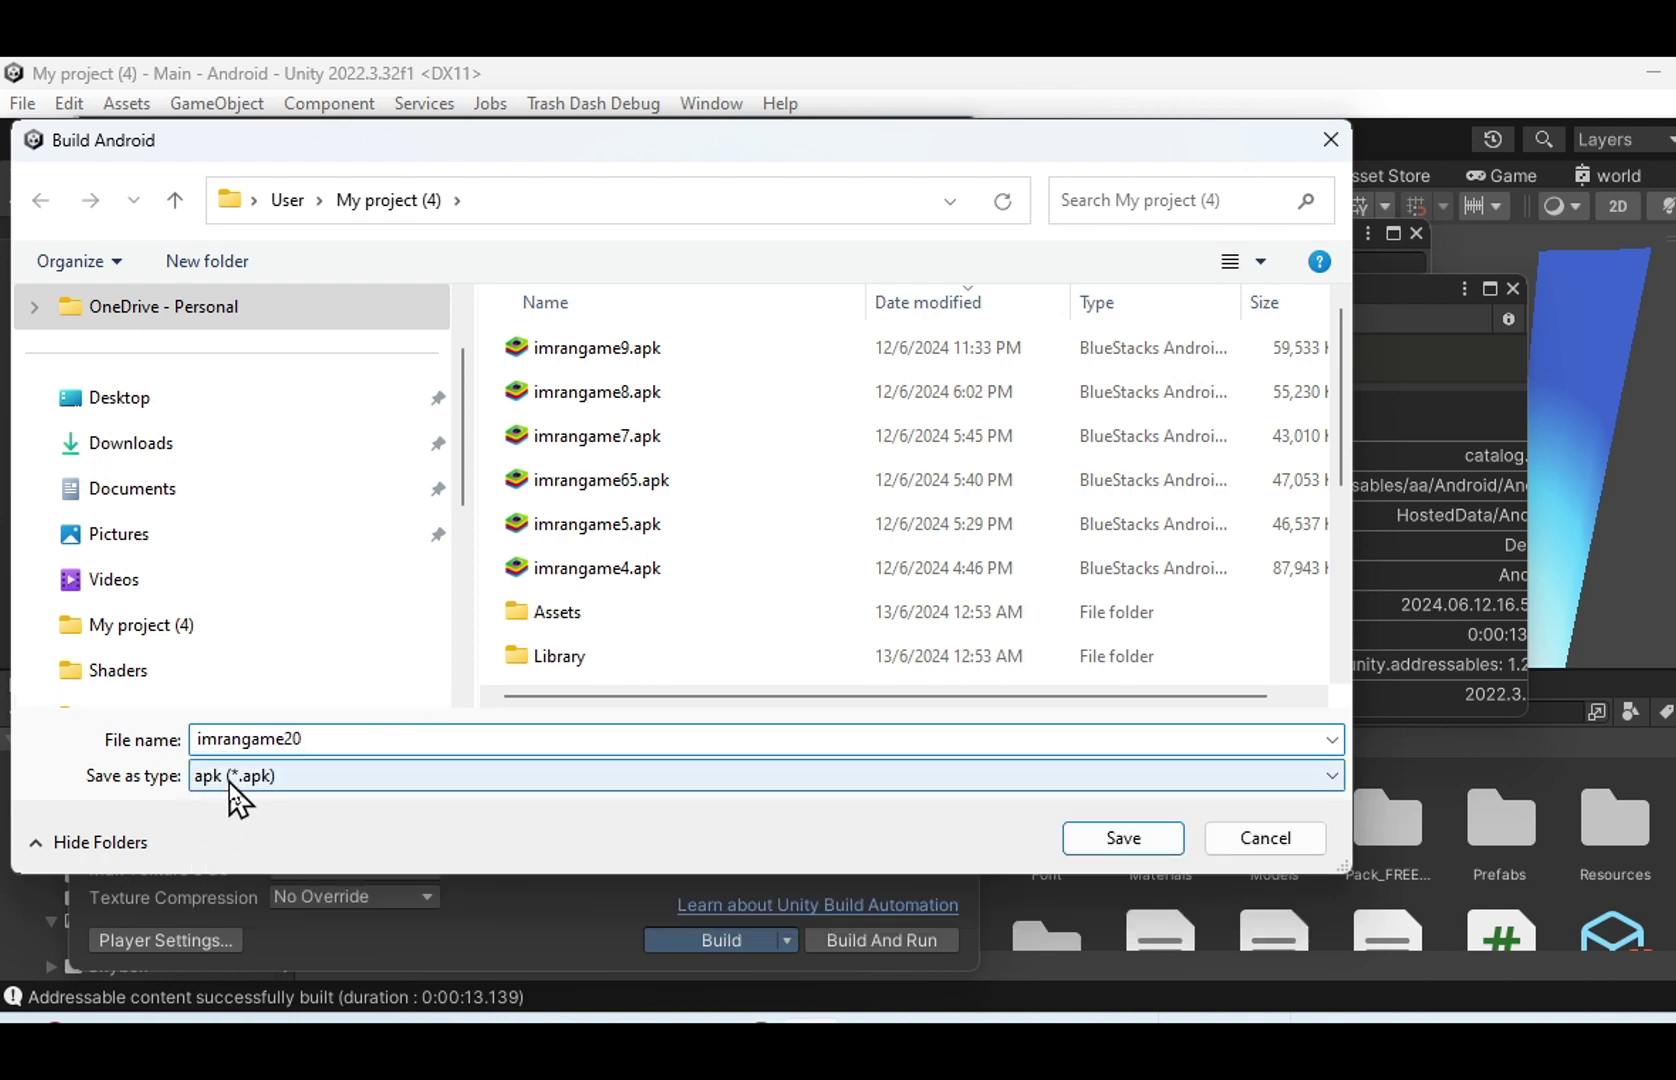
left_click(1124, 839)
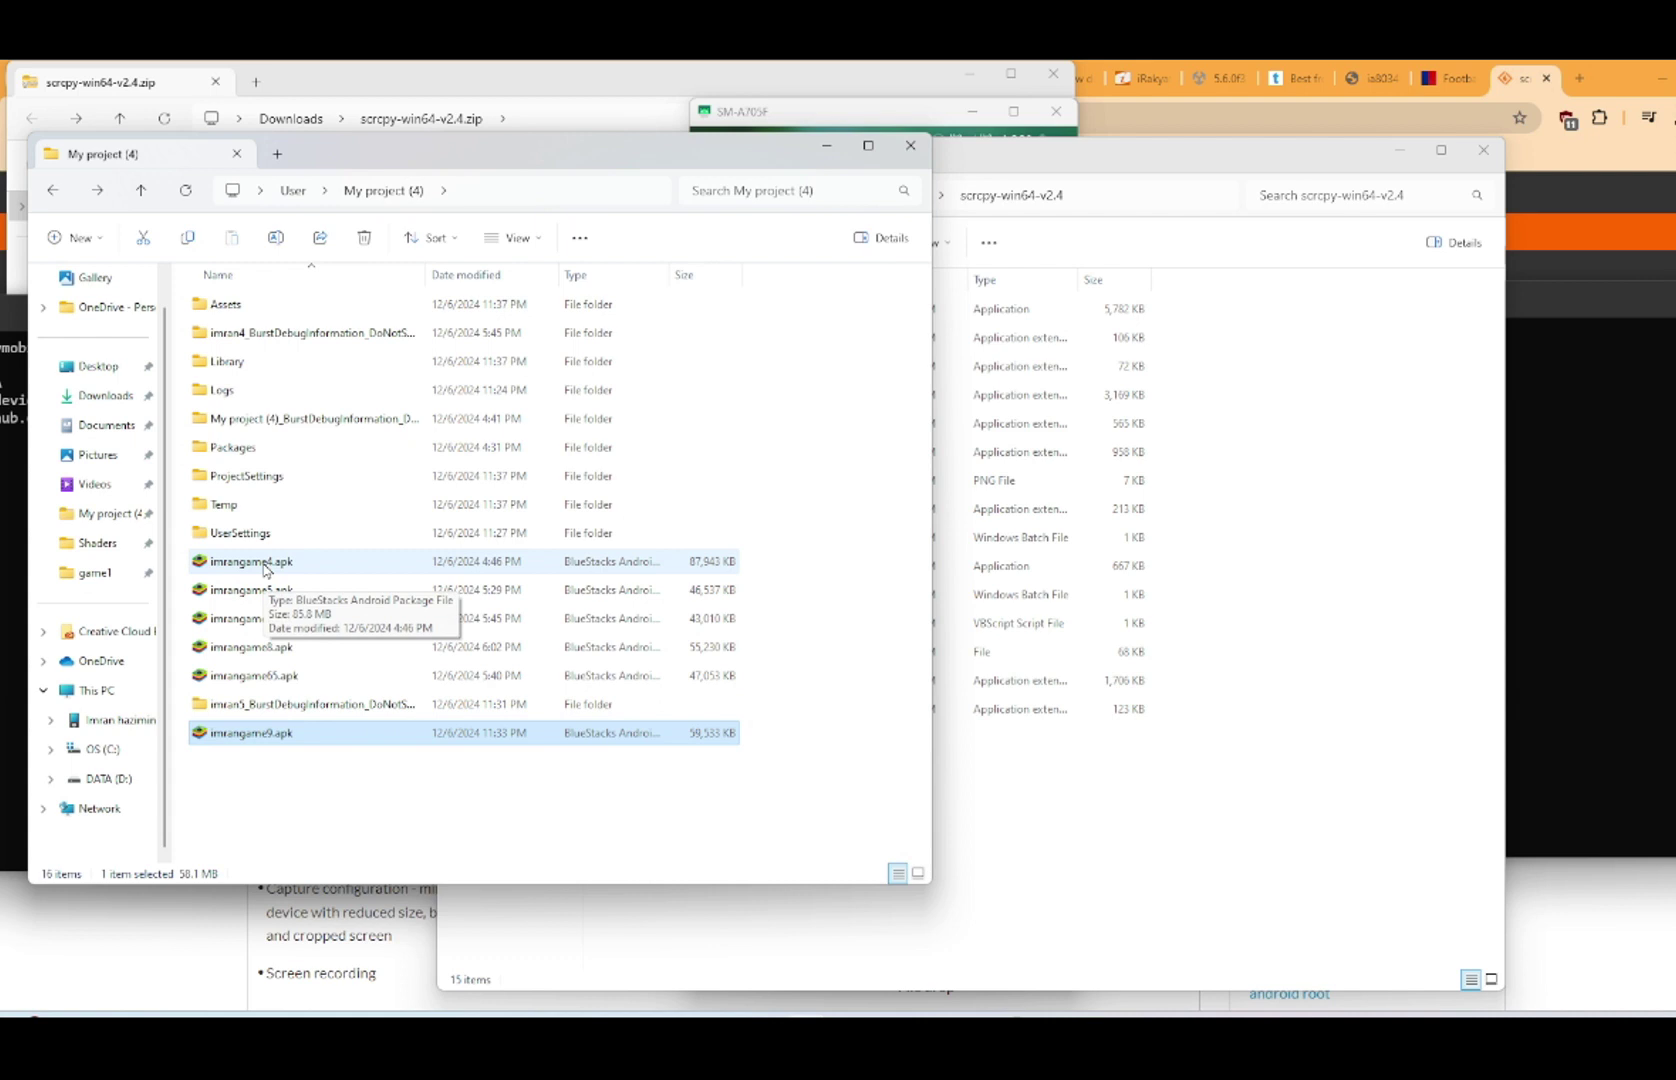
Step: Switch to File Explorer and compare the file sizes of imrangame4.apk and imrangame9.apk in the My project (4) folder
left_click(265, 566)
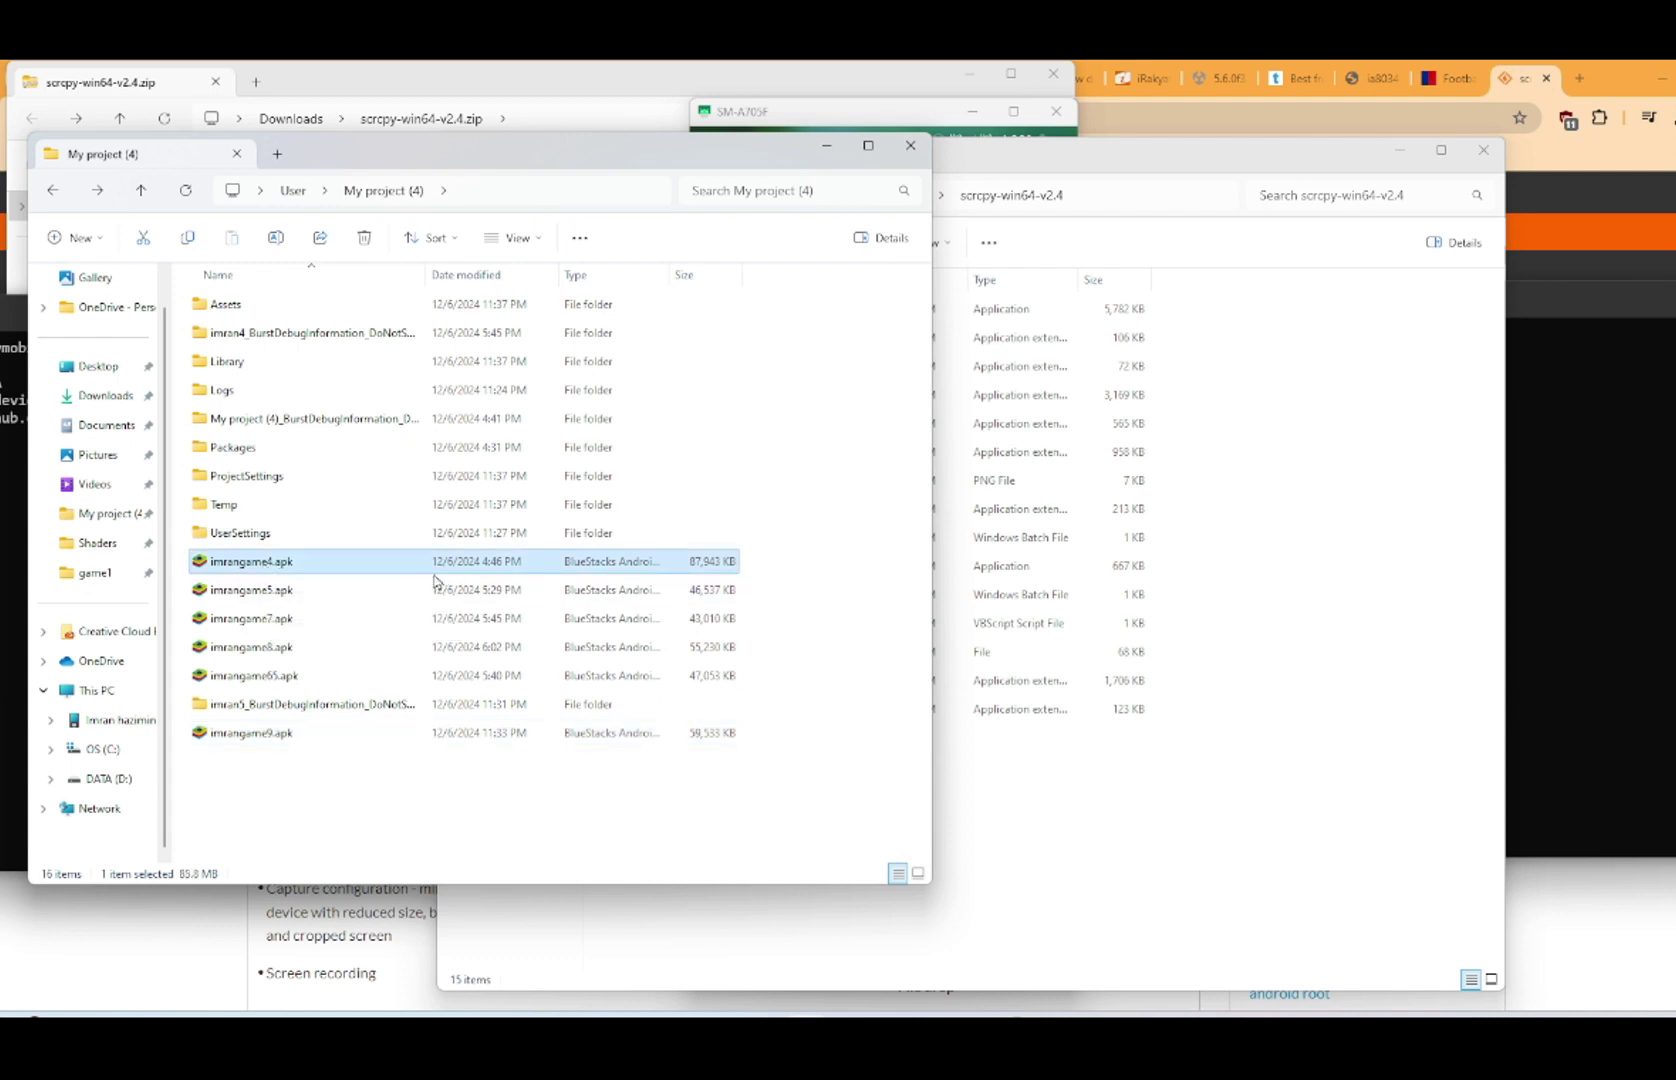
left_click(730, 740)
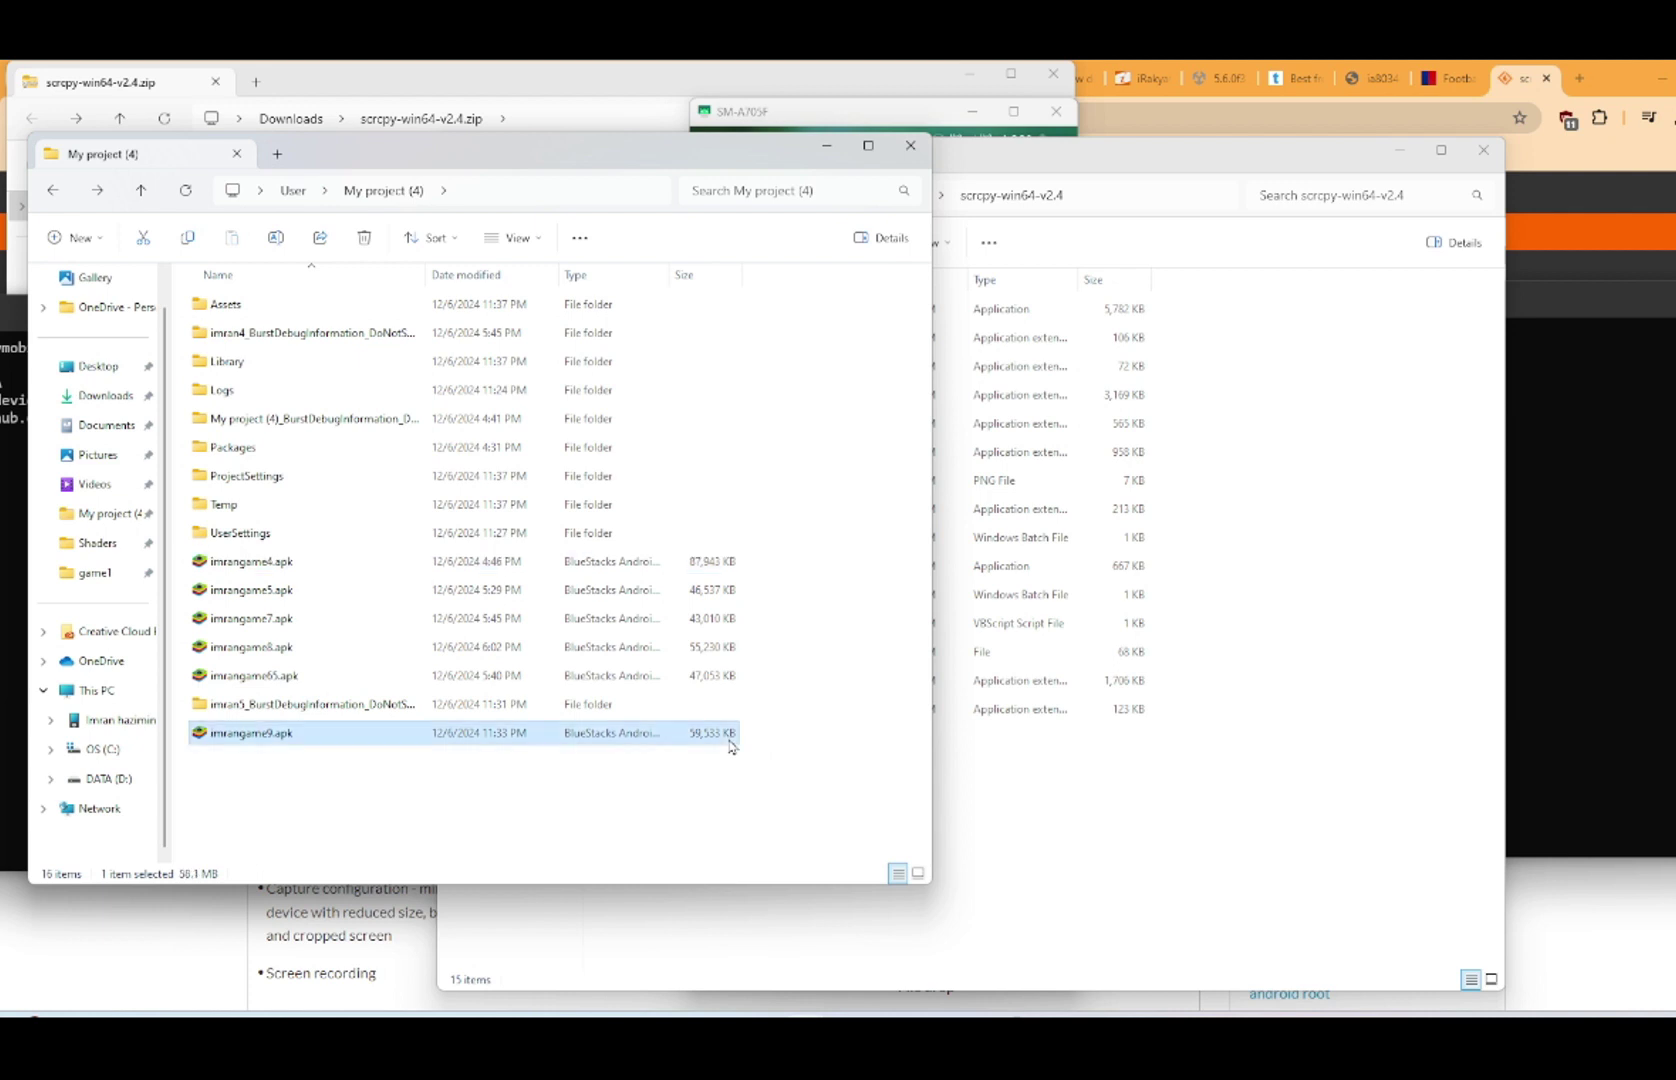
left_click(727, 566)
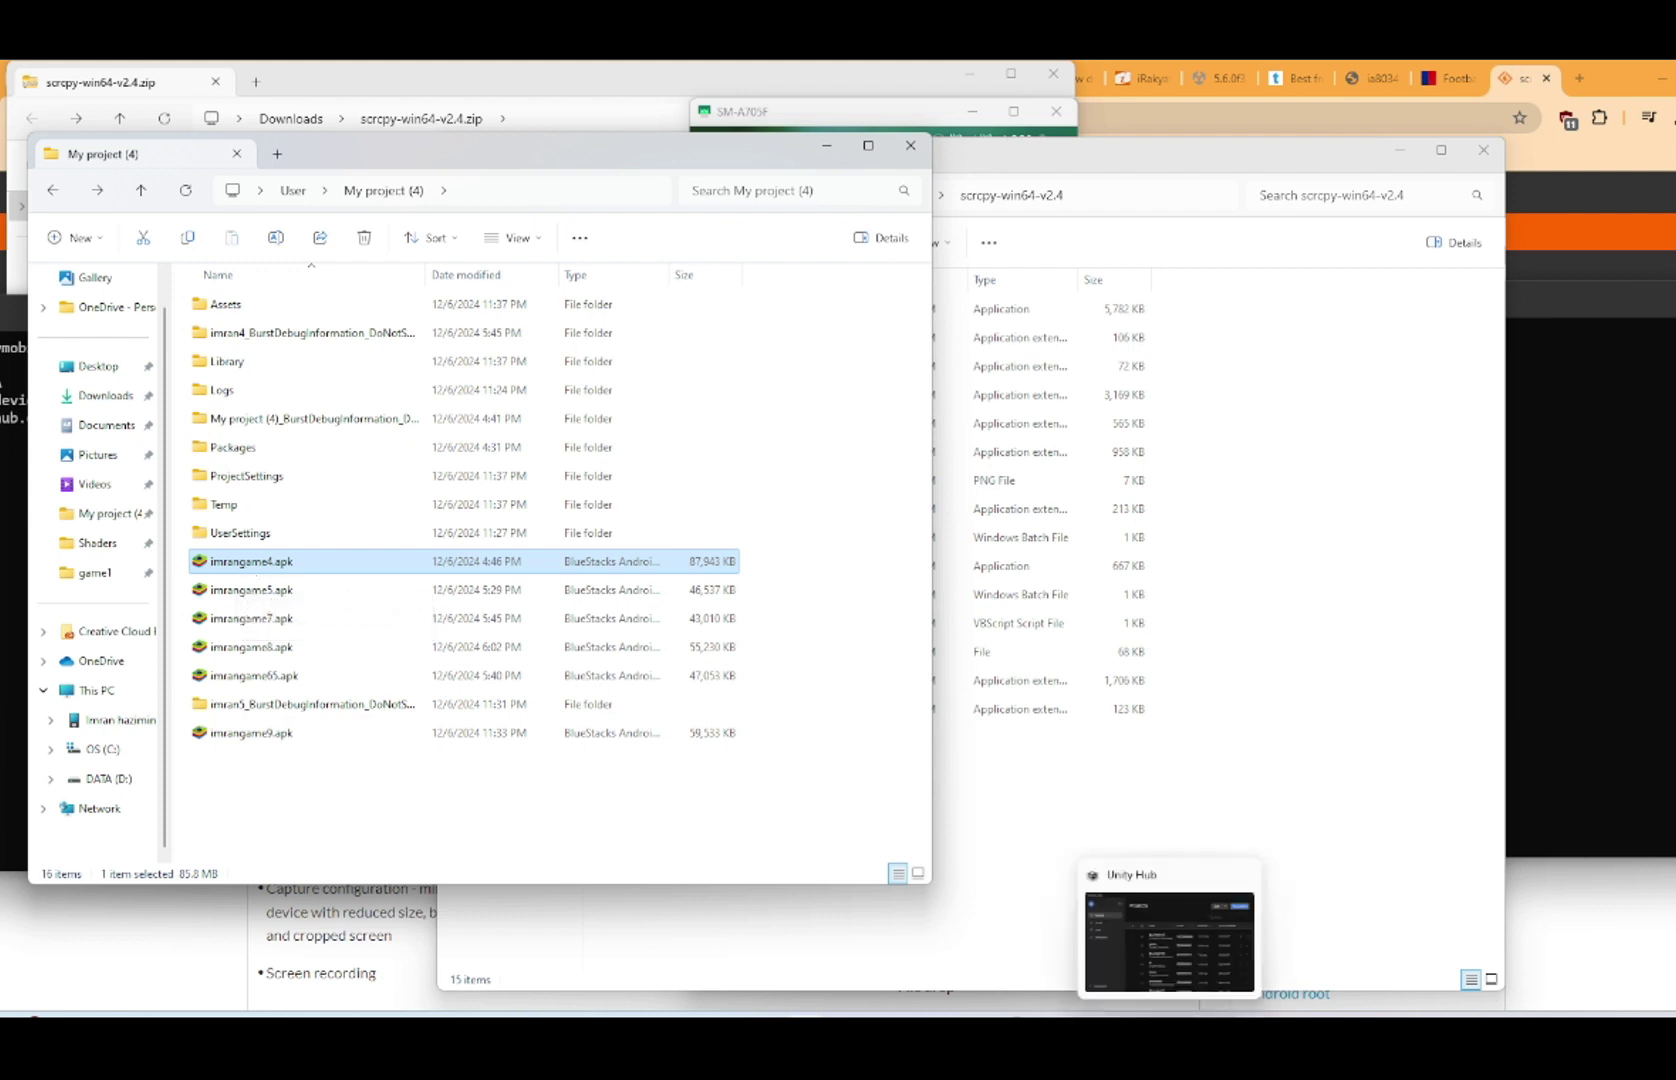
Step: Switch to the mirrored SM-A705F phone window, reopen the game from the recent apps and start a new run
left_click(1210, 1045)
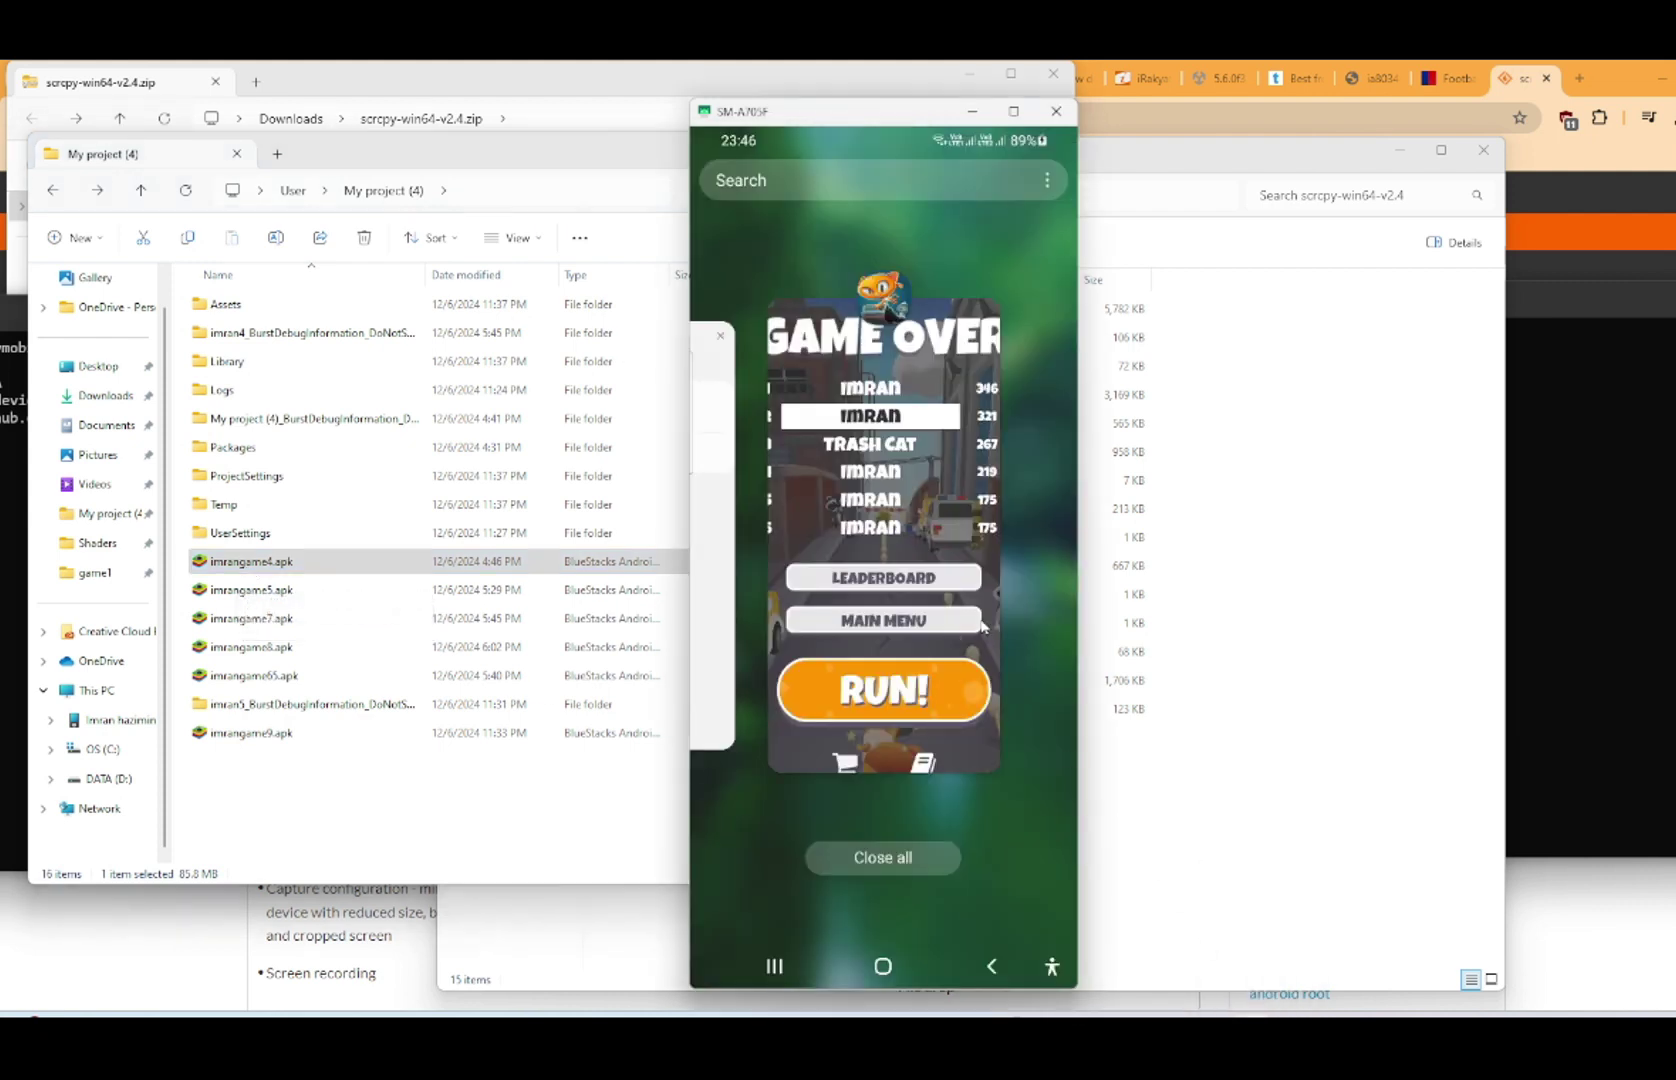
scroll(982, 626, "up", 2)
scroll(982, 626, "down", 2)
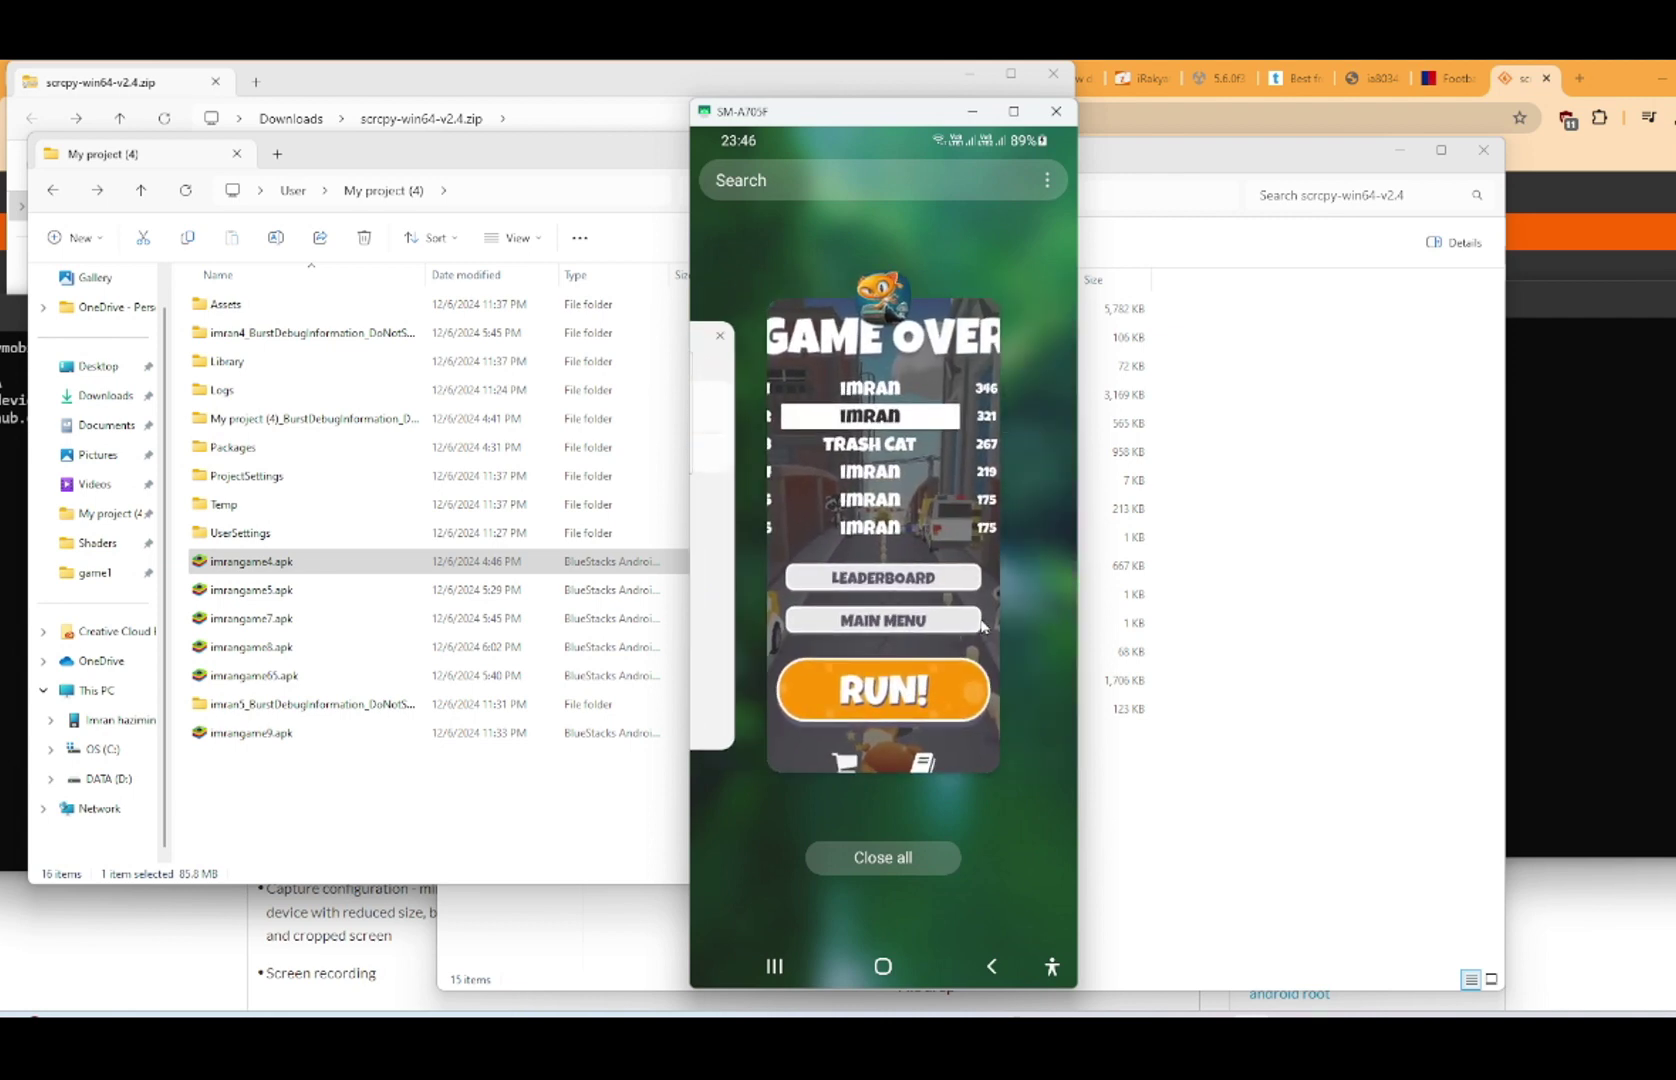
left_click(982, 626)
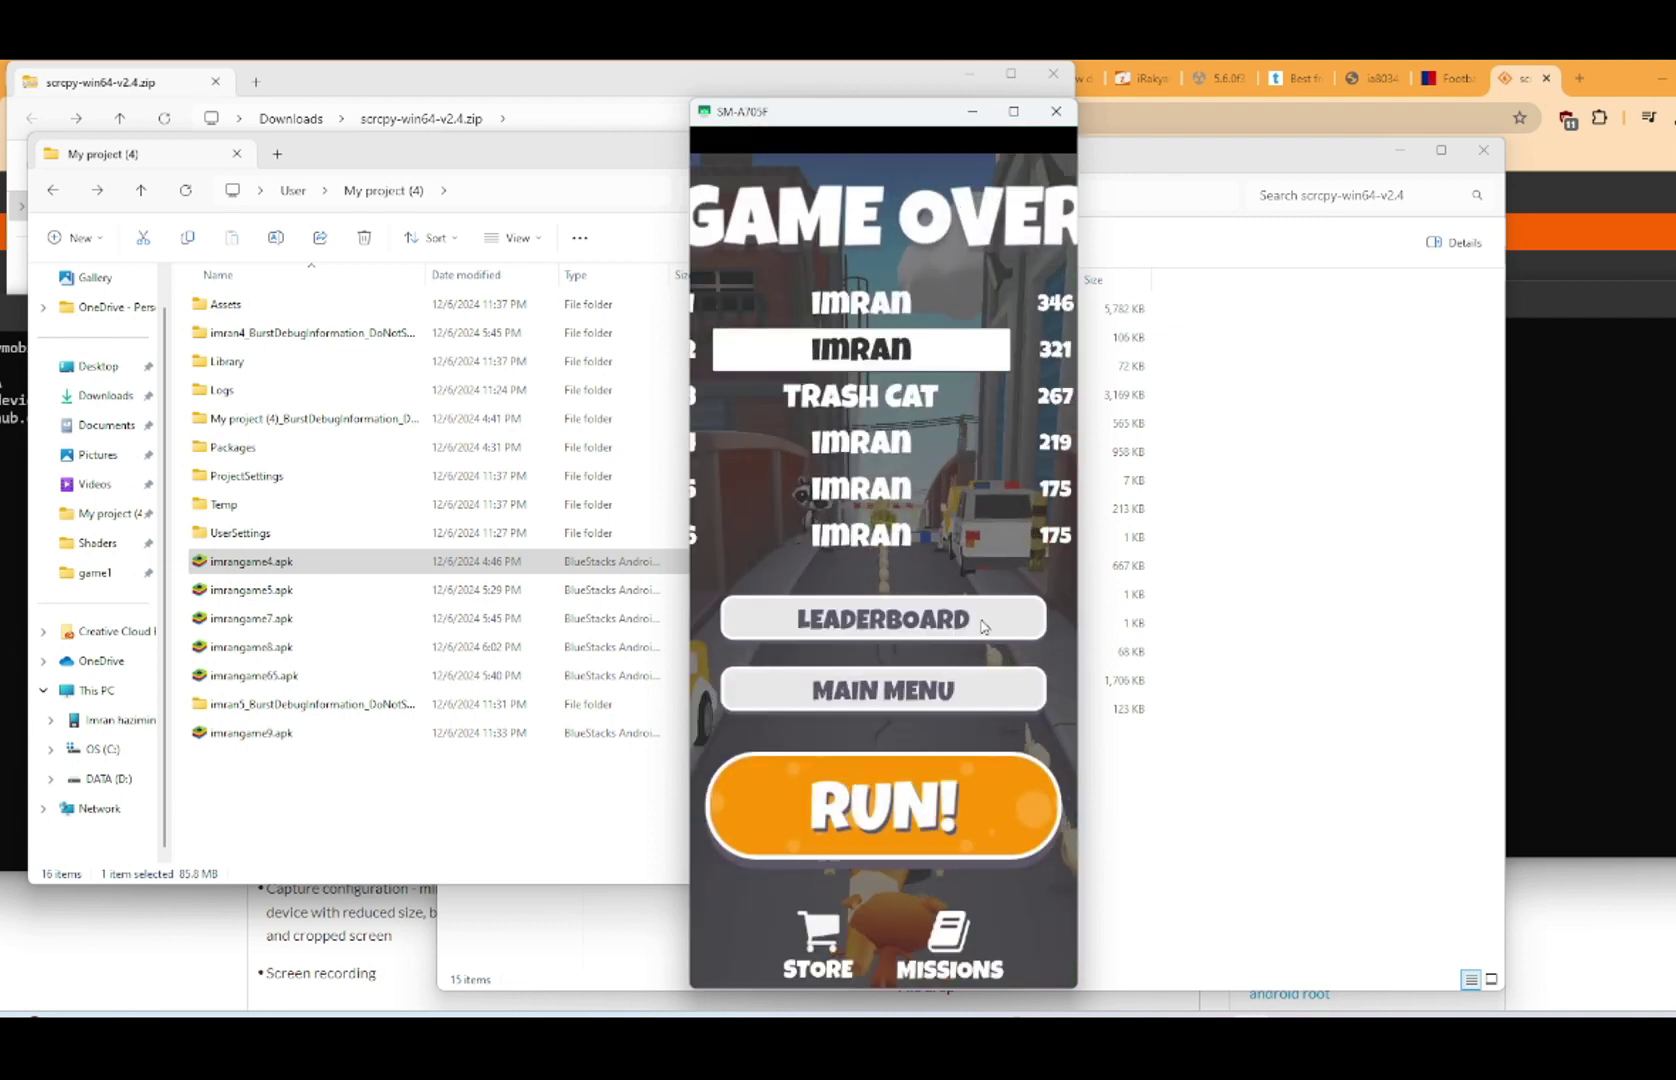
left_click(893, 790)
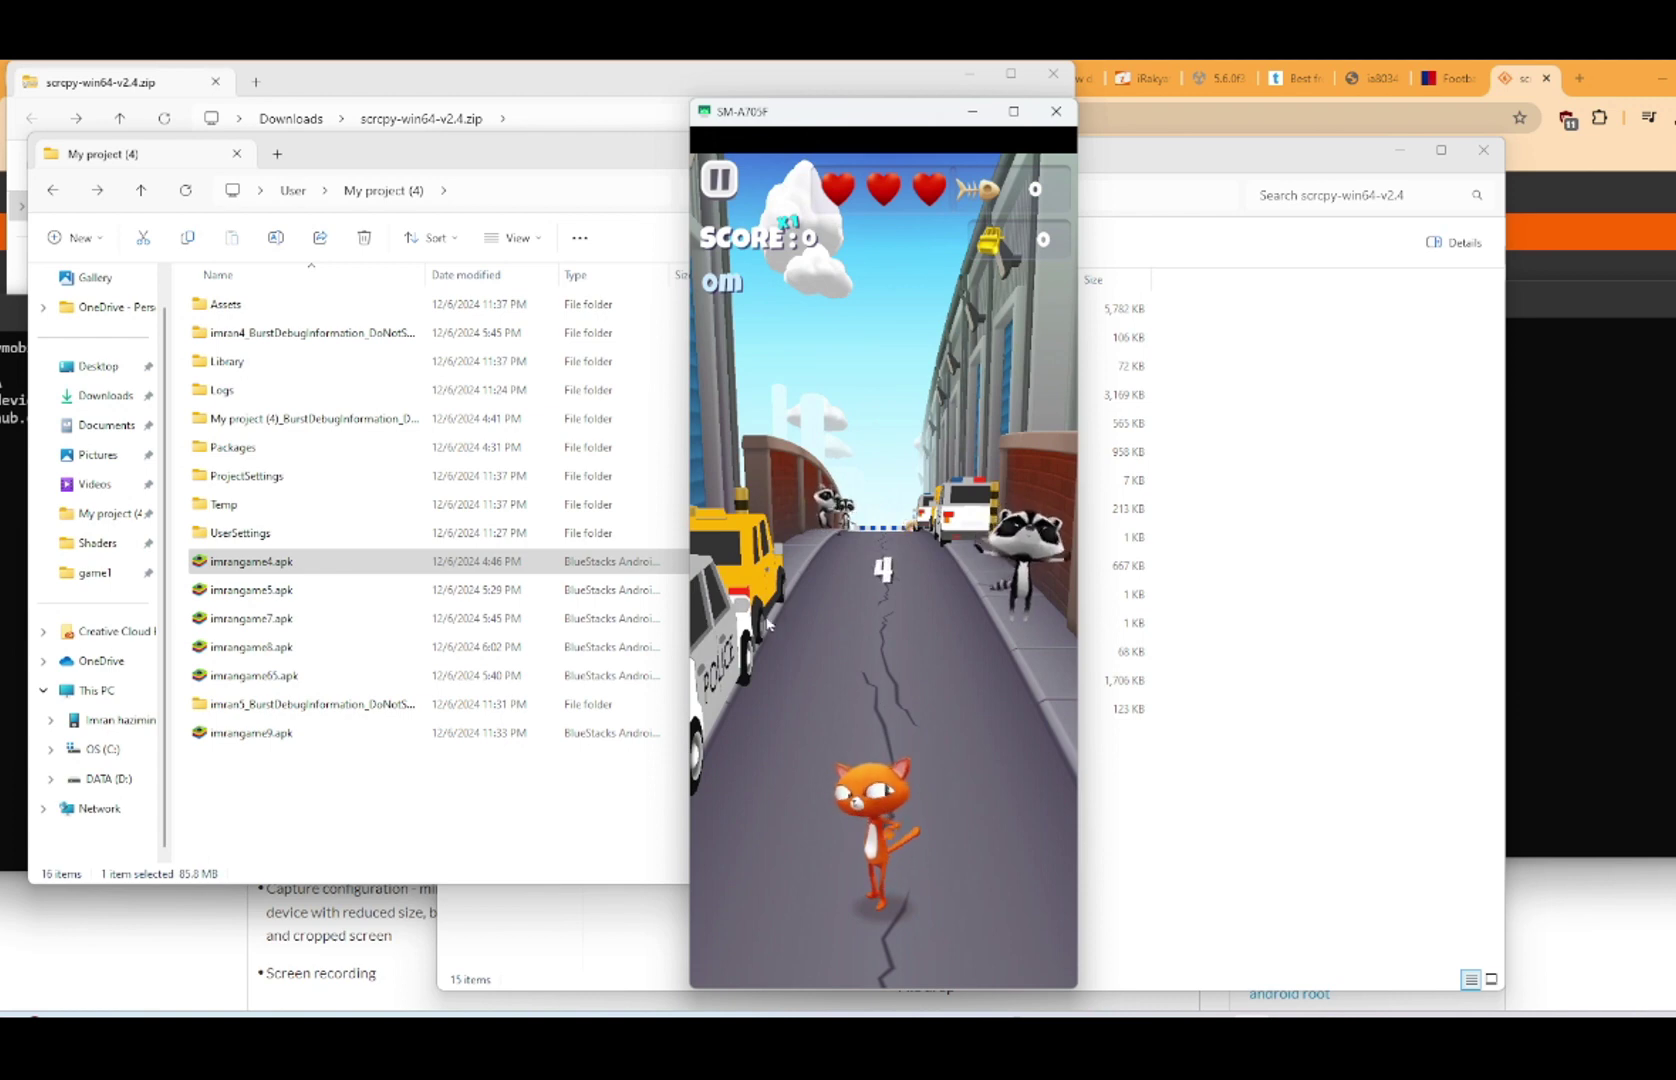